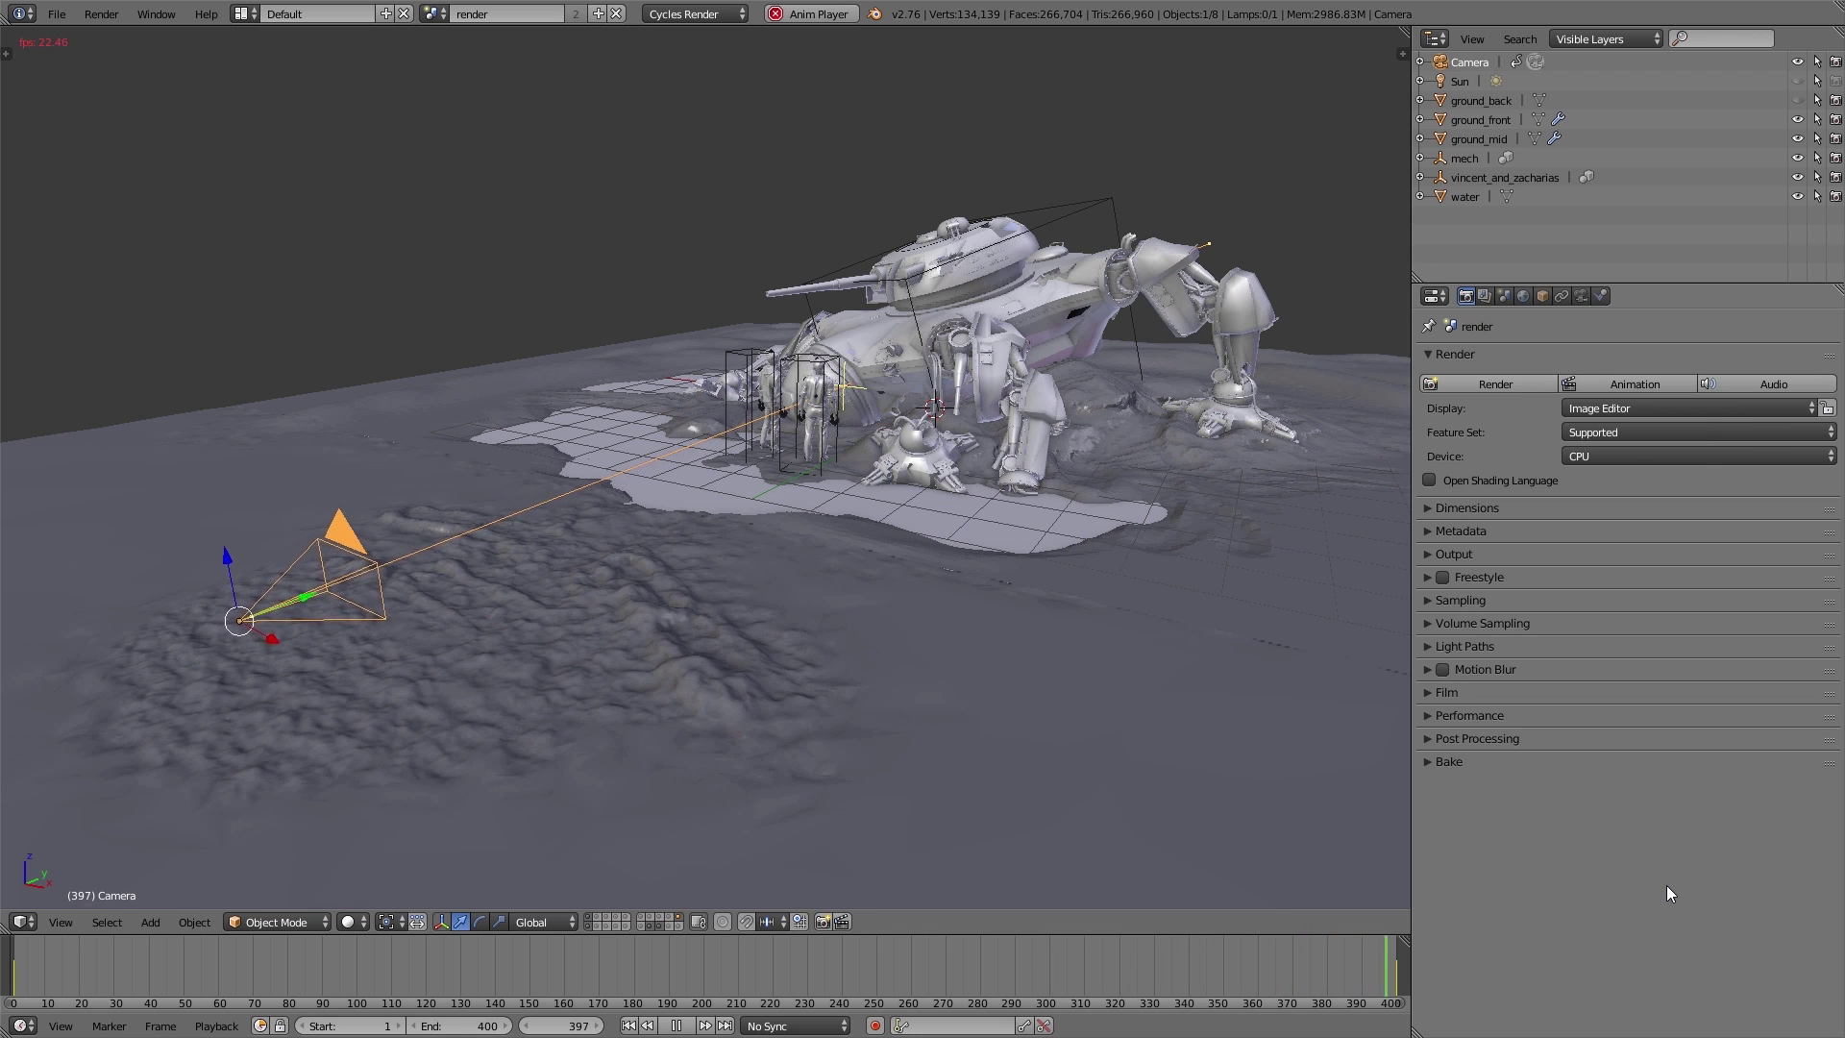
key(alt+a)
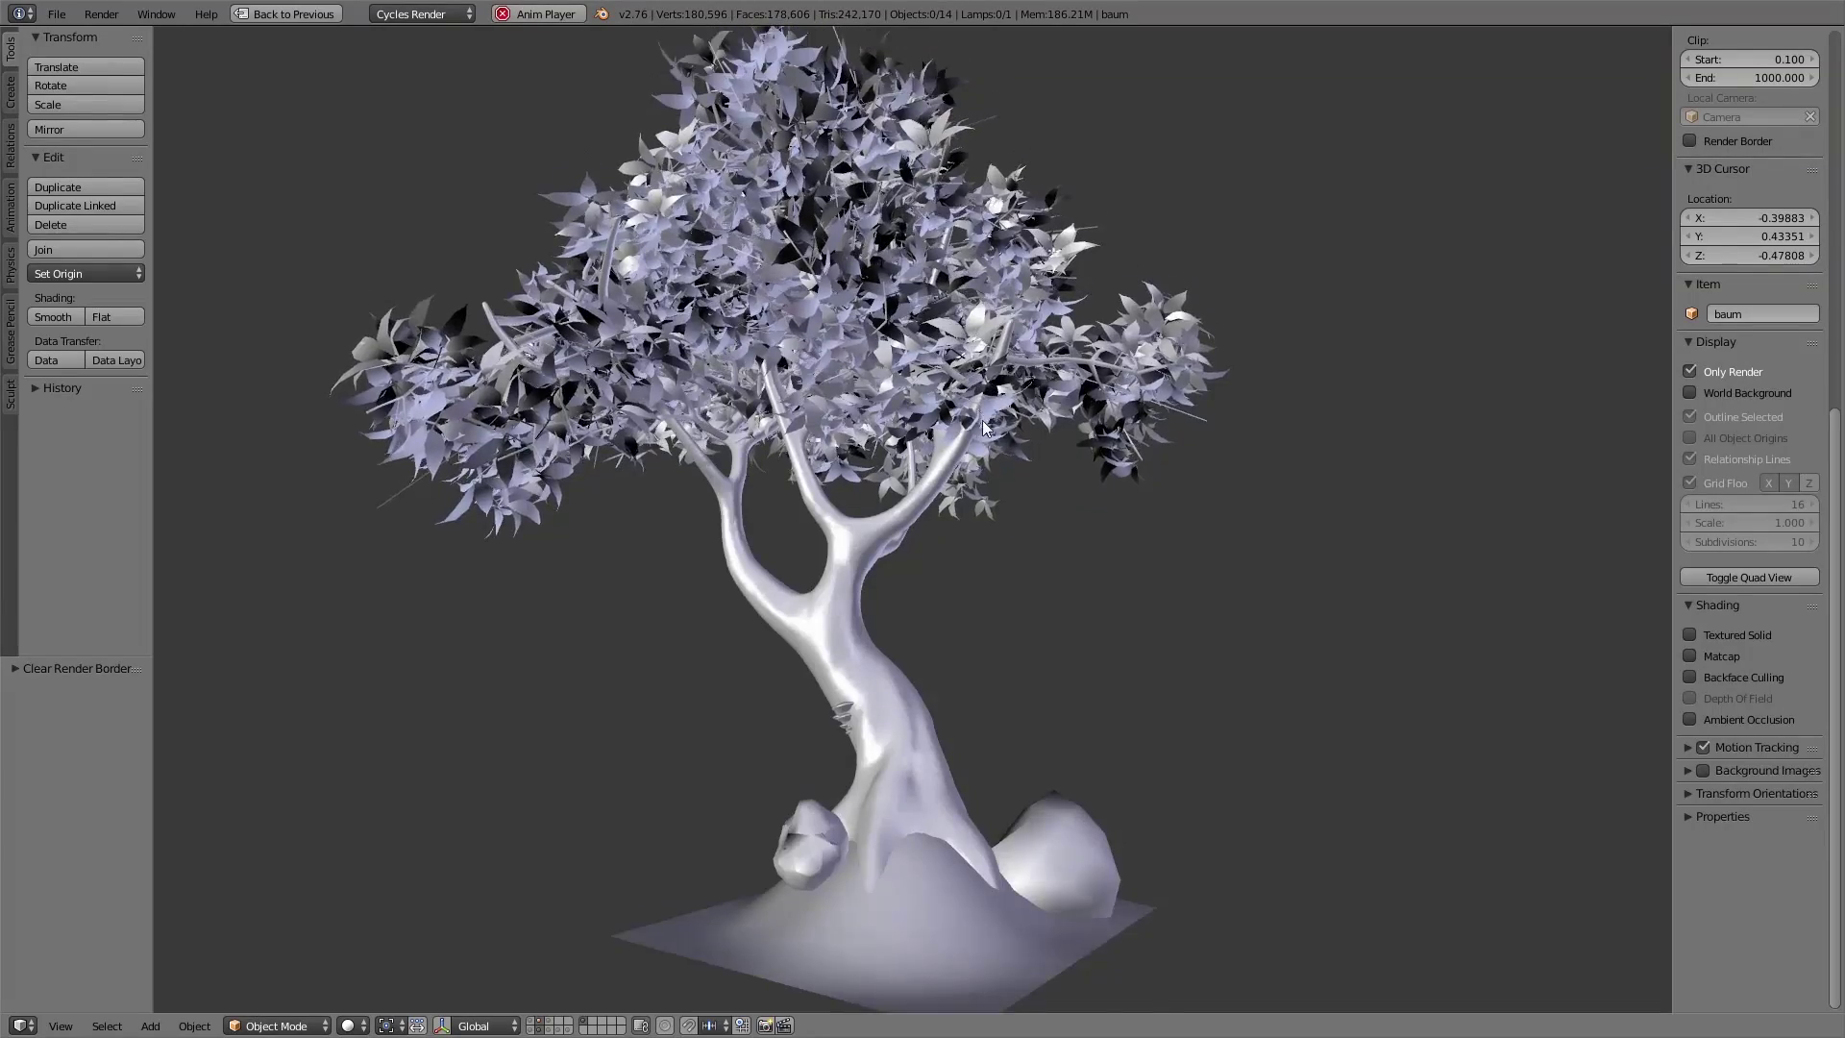
scroll(894, 397, up, 3)
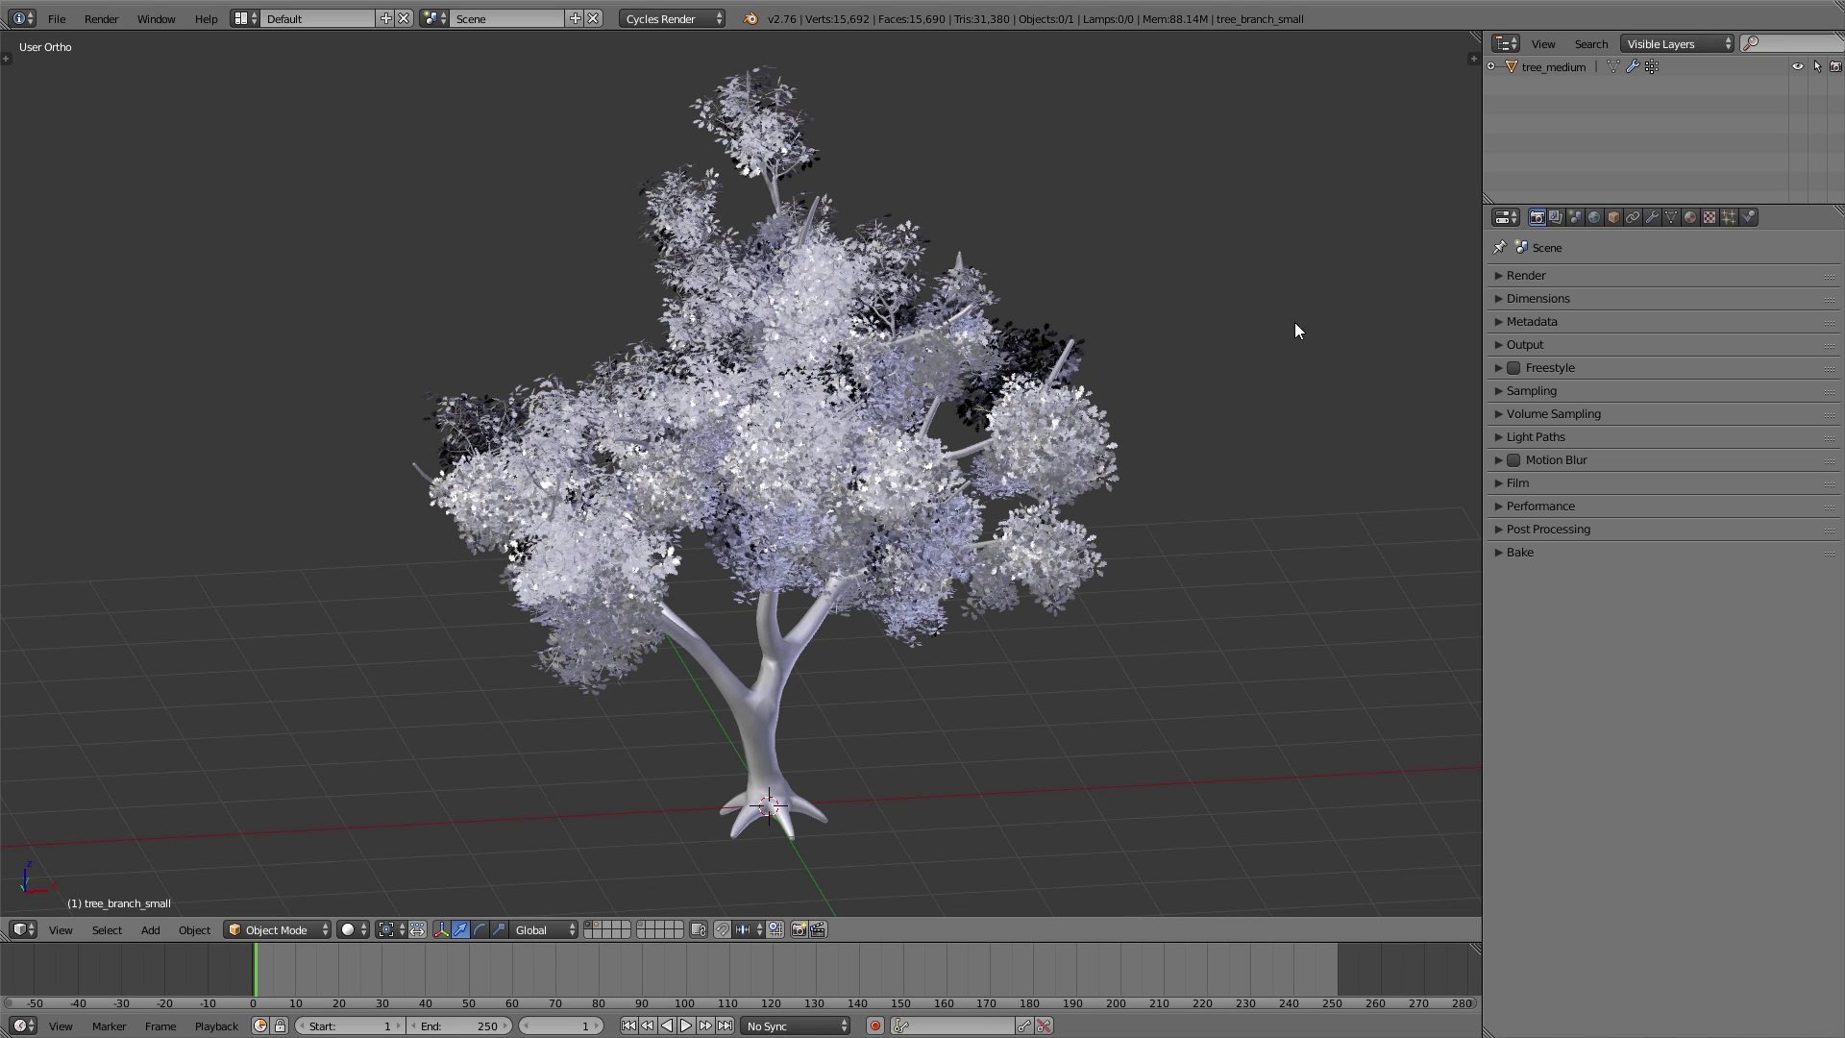
- Select the tree and toggle its particle system modifier's viewport display off and back on to compare the bare tree
right_click(792, 646)
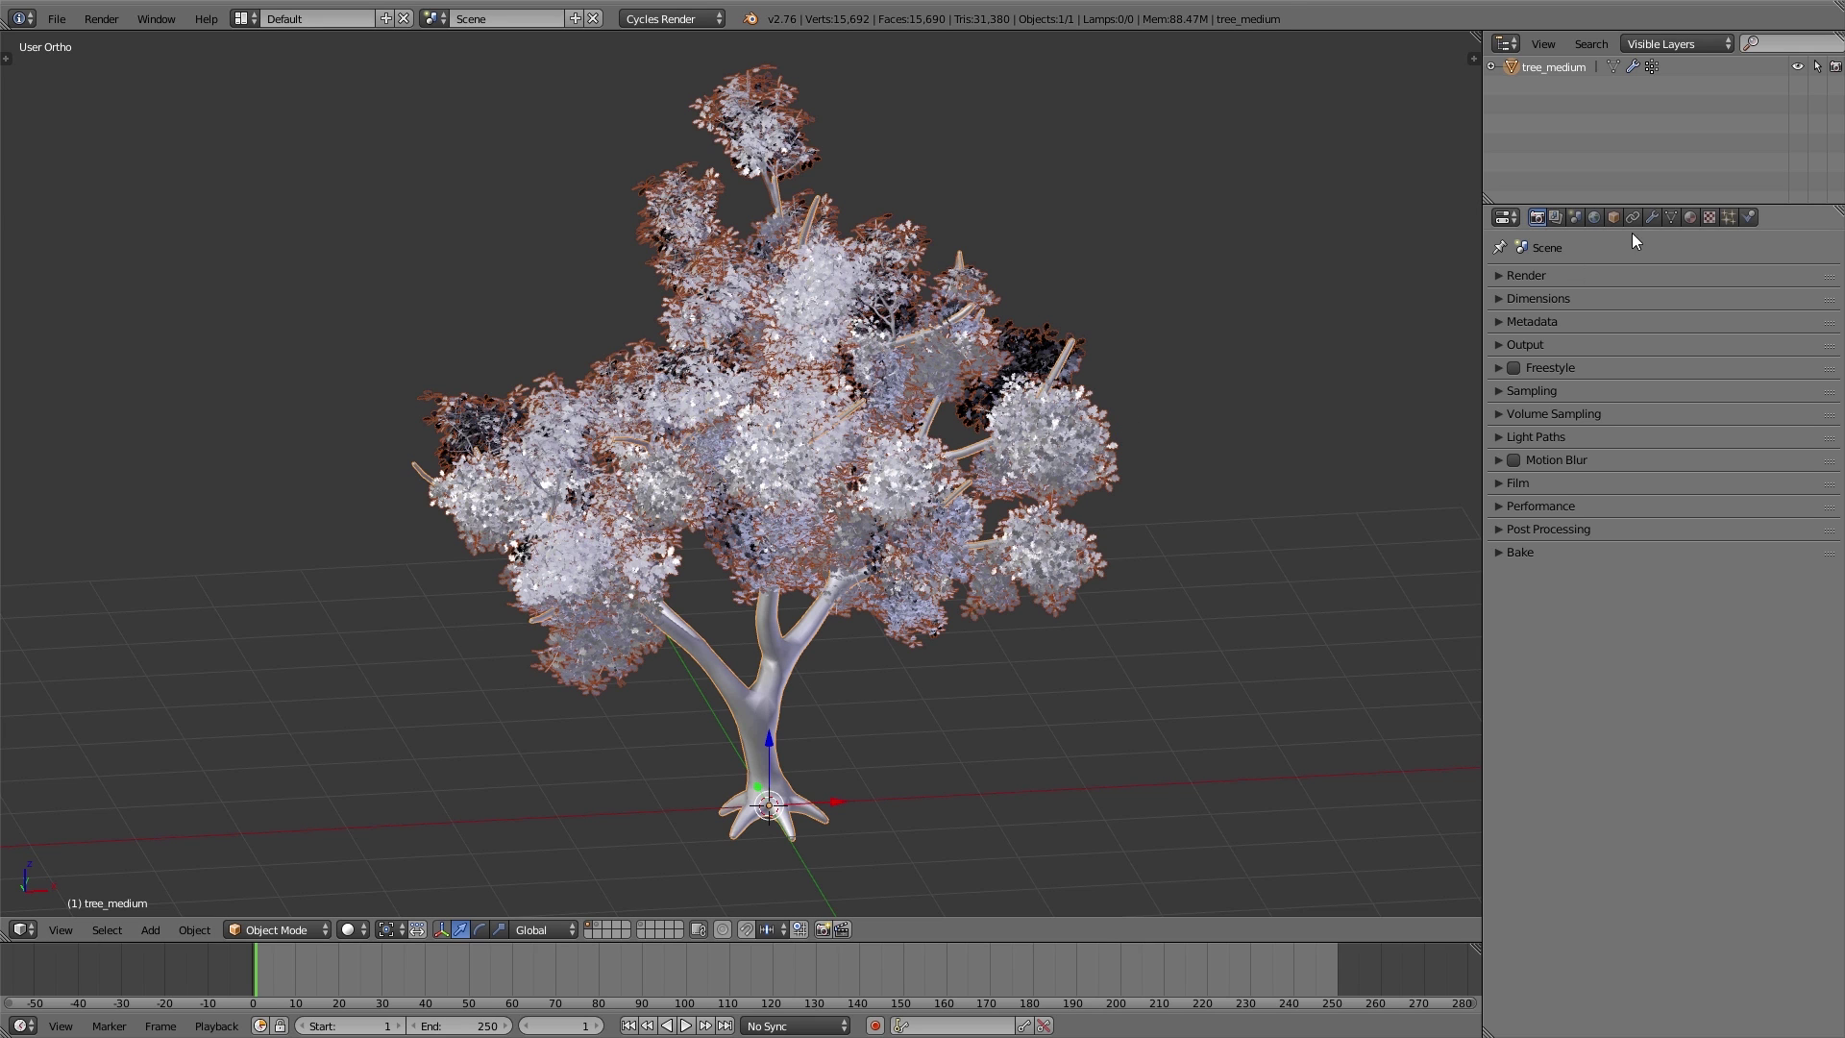
click(1653, 216)
click(1734, 352)
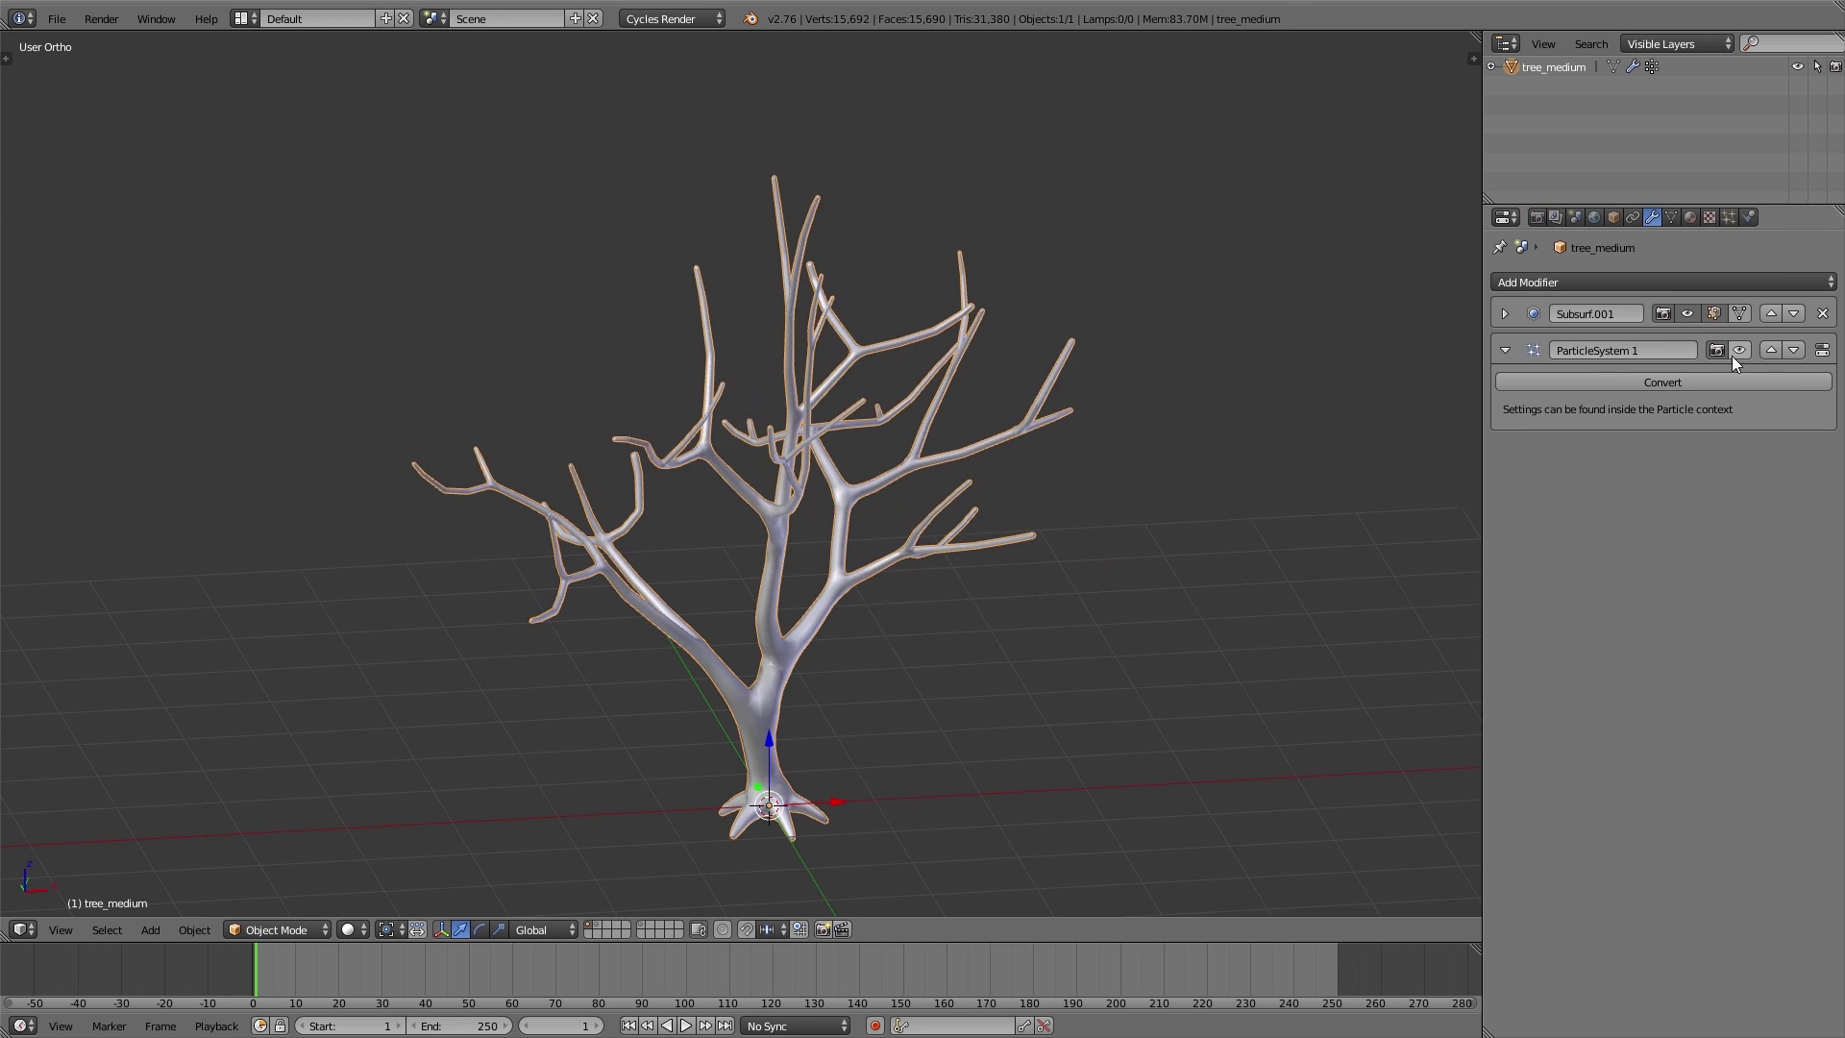
click(1732, 354)
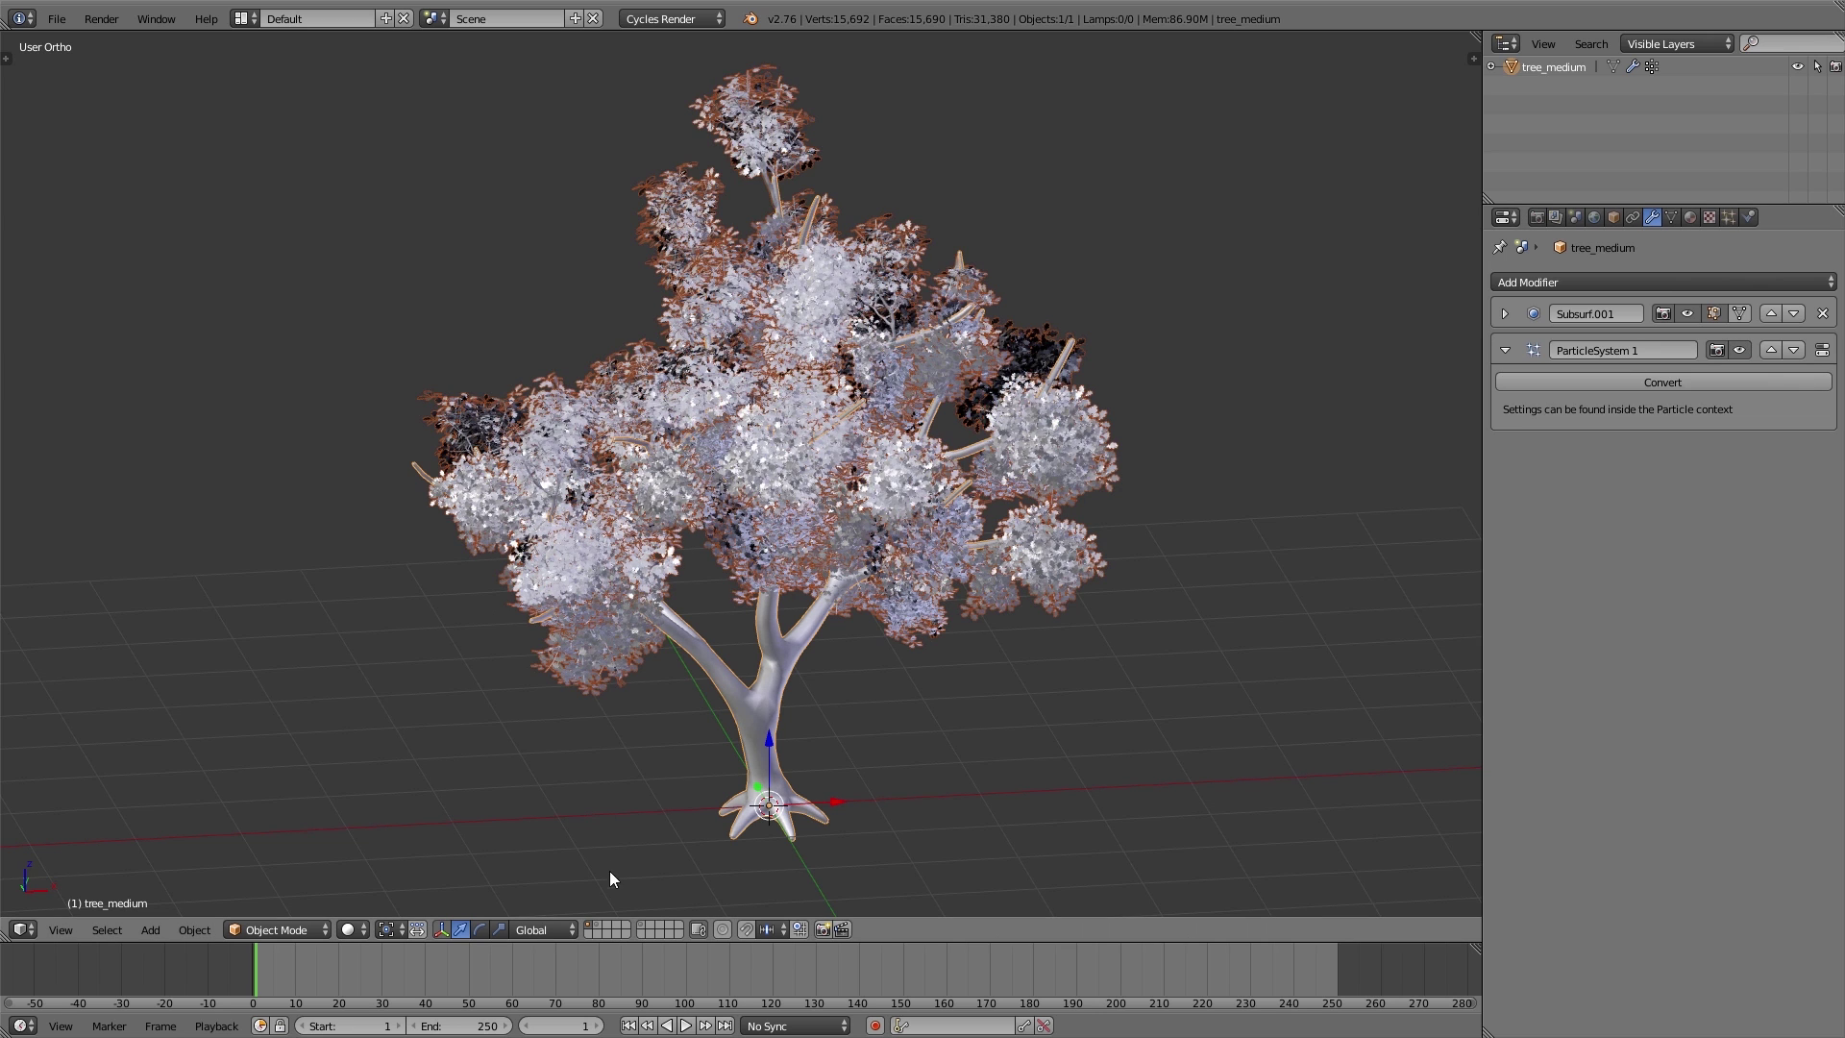
- Examine the three branch objects on the second layer, then return to the layer containing the full tree
click(604, 926)
shift+scroll(522, 576, down, 2)
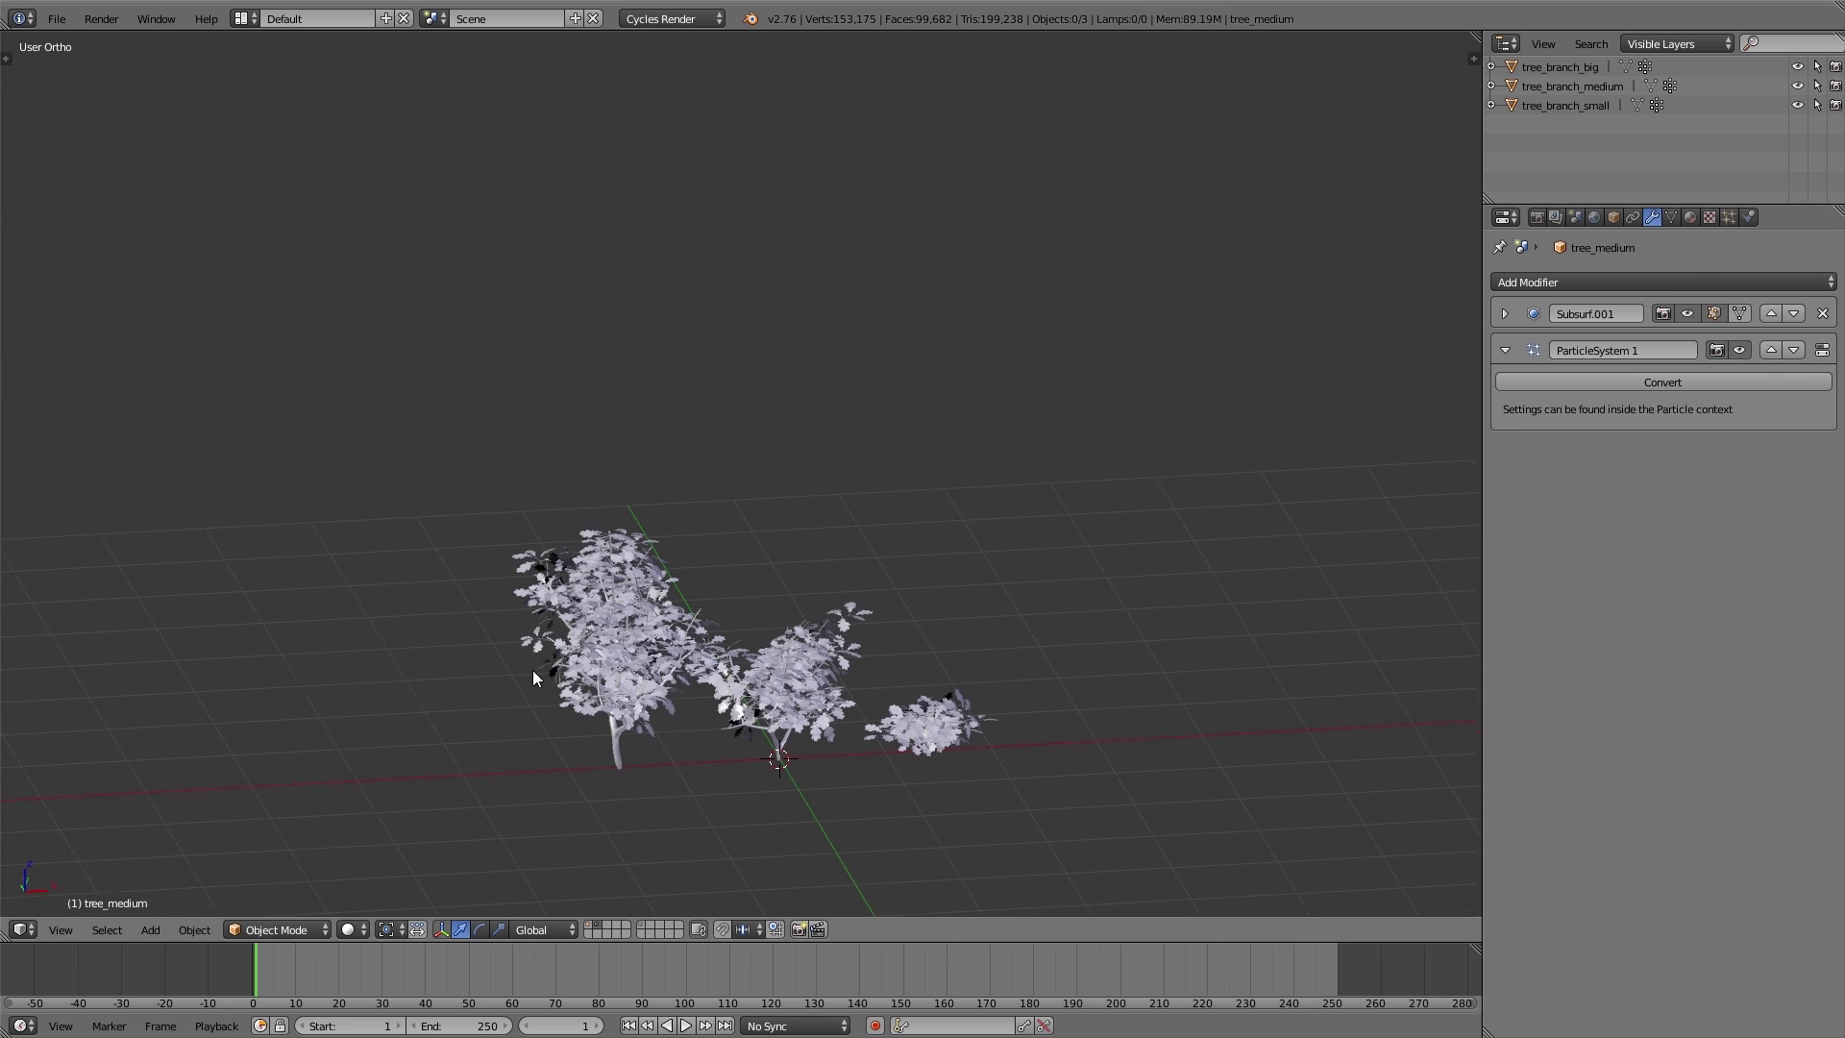
scroll(506, 528, up, 4)
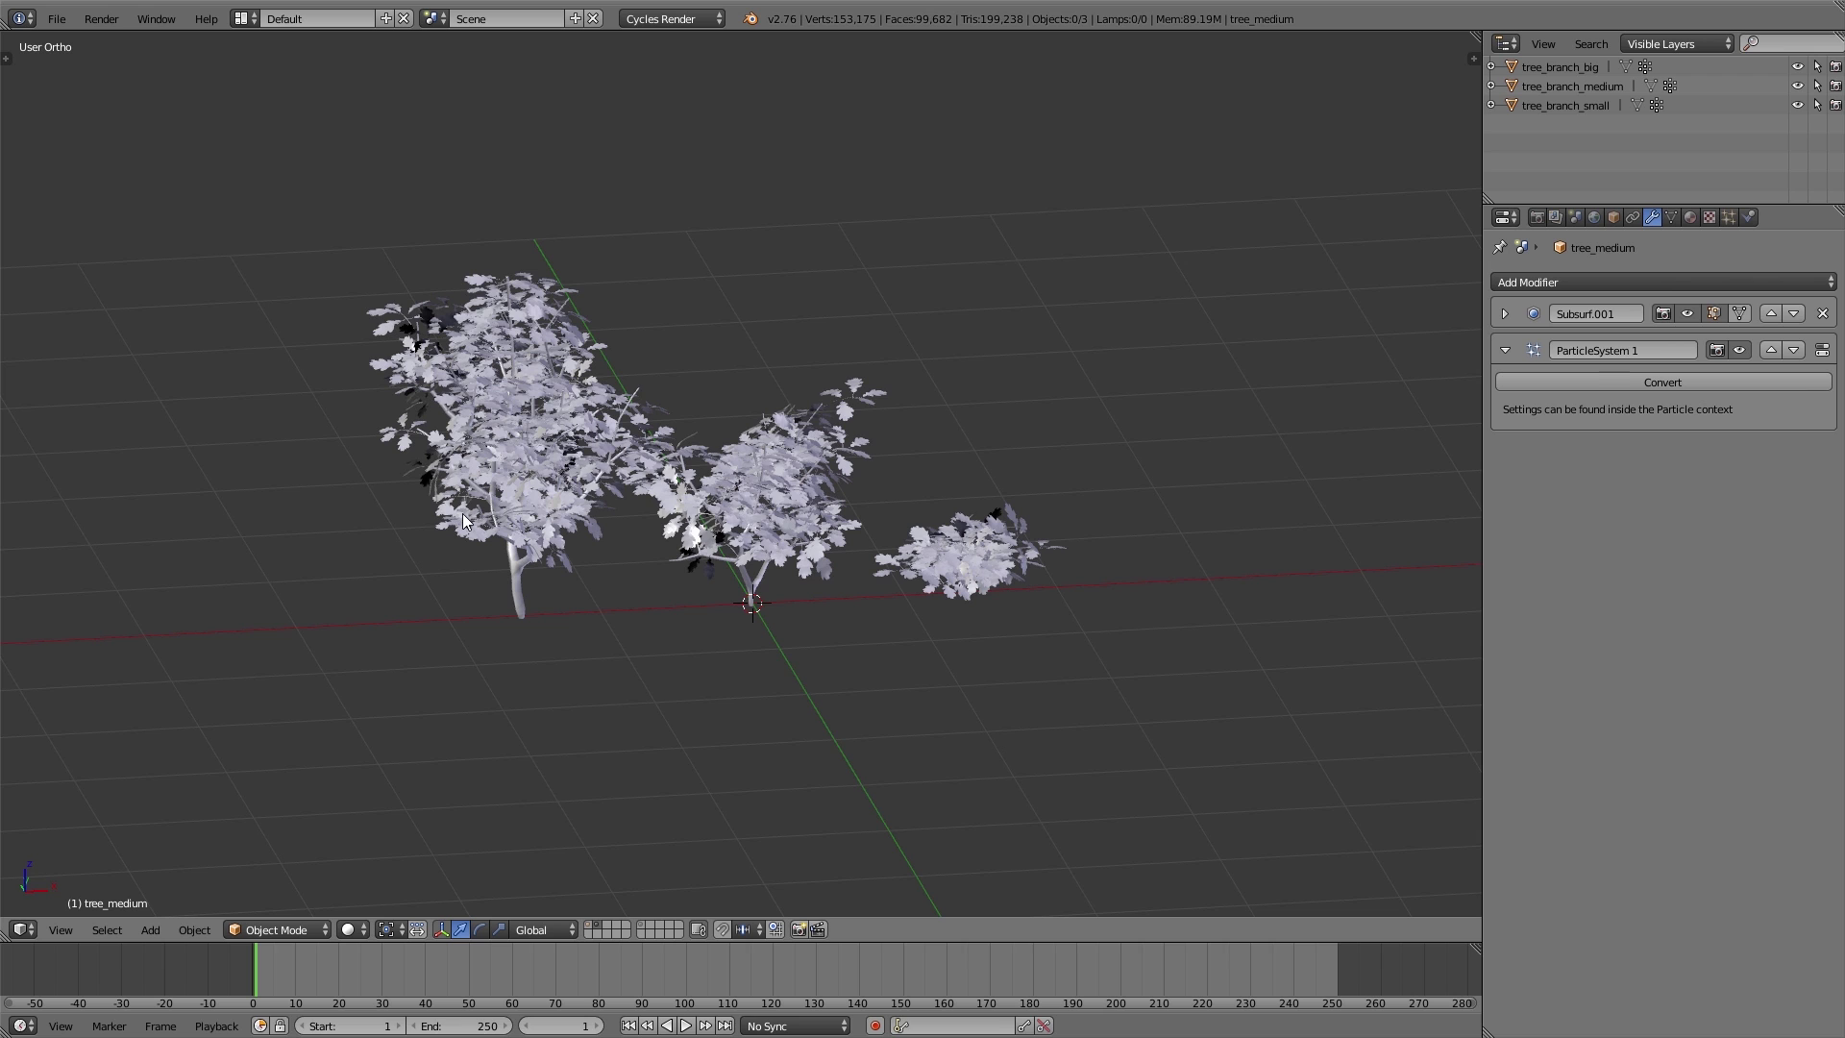
click(588, 926)
scroll(861, 384, down, 1)
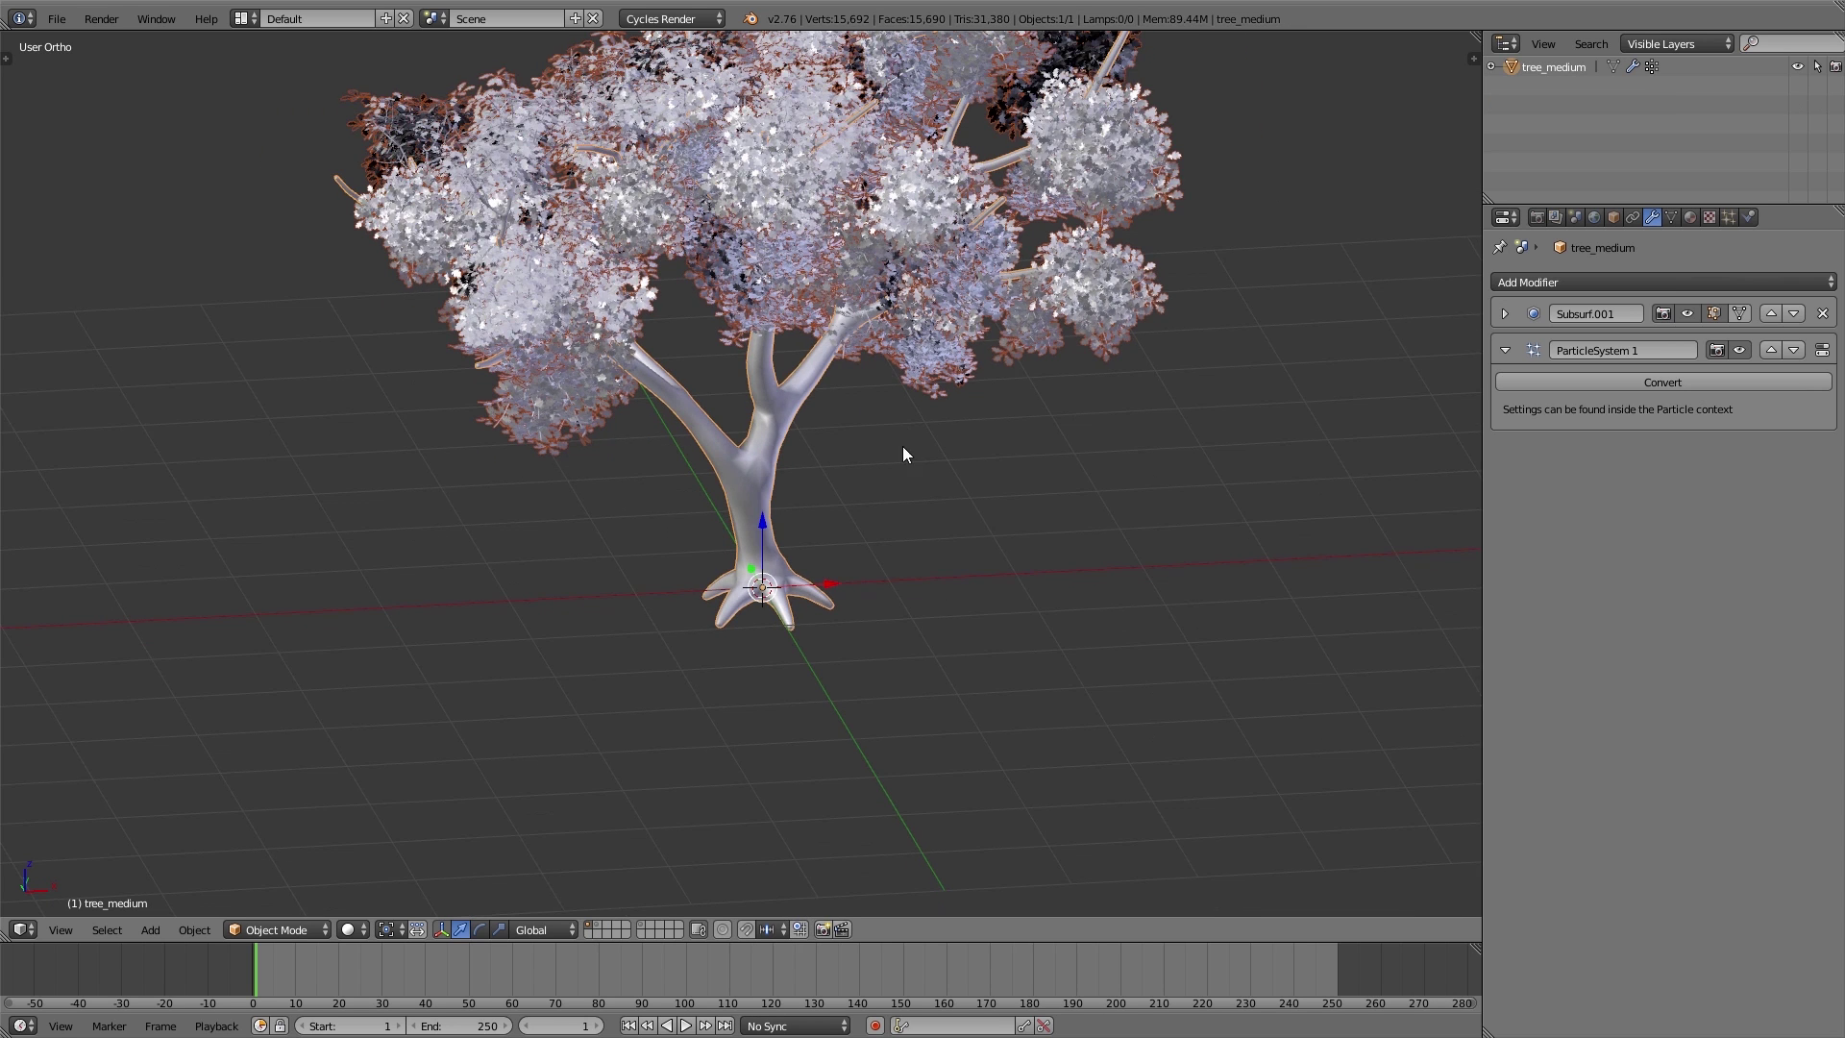
shift+middle_drag(903, 446, 905, 498)
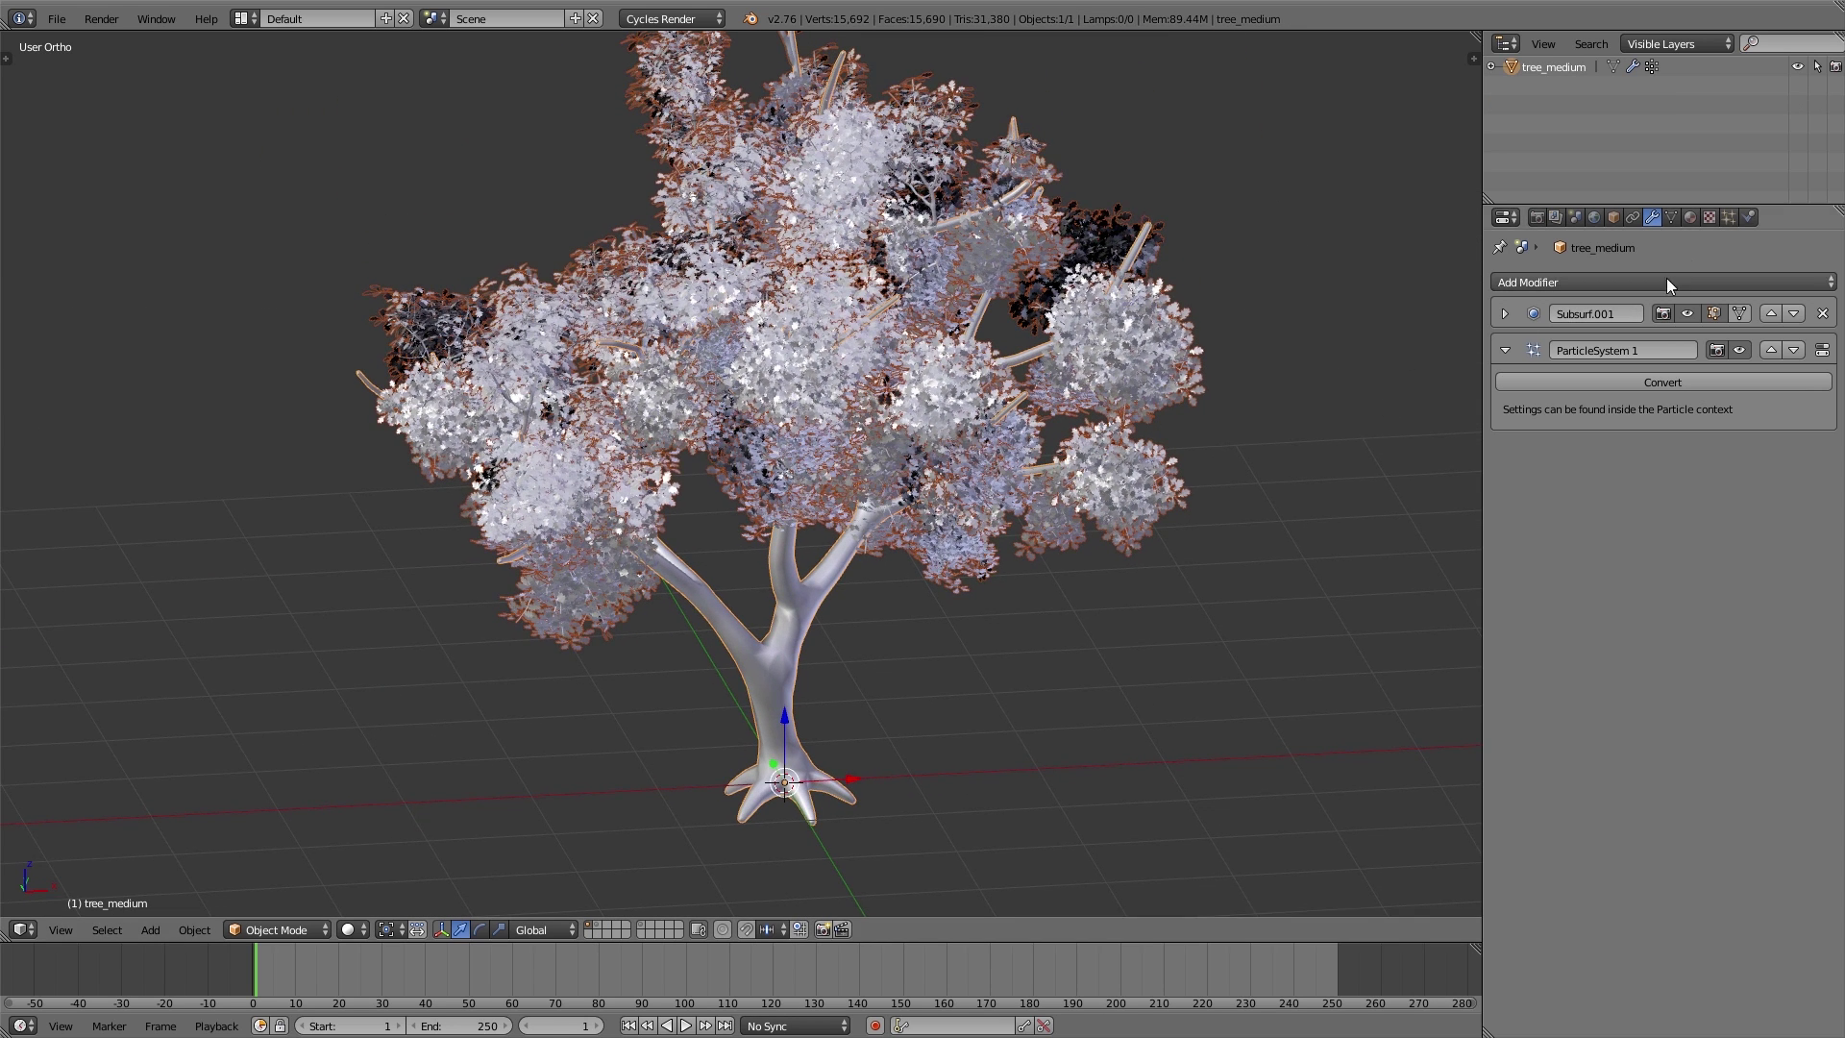
- Set the tree's branches particle system to render as Path instead of Group
click(1737, 217)
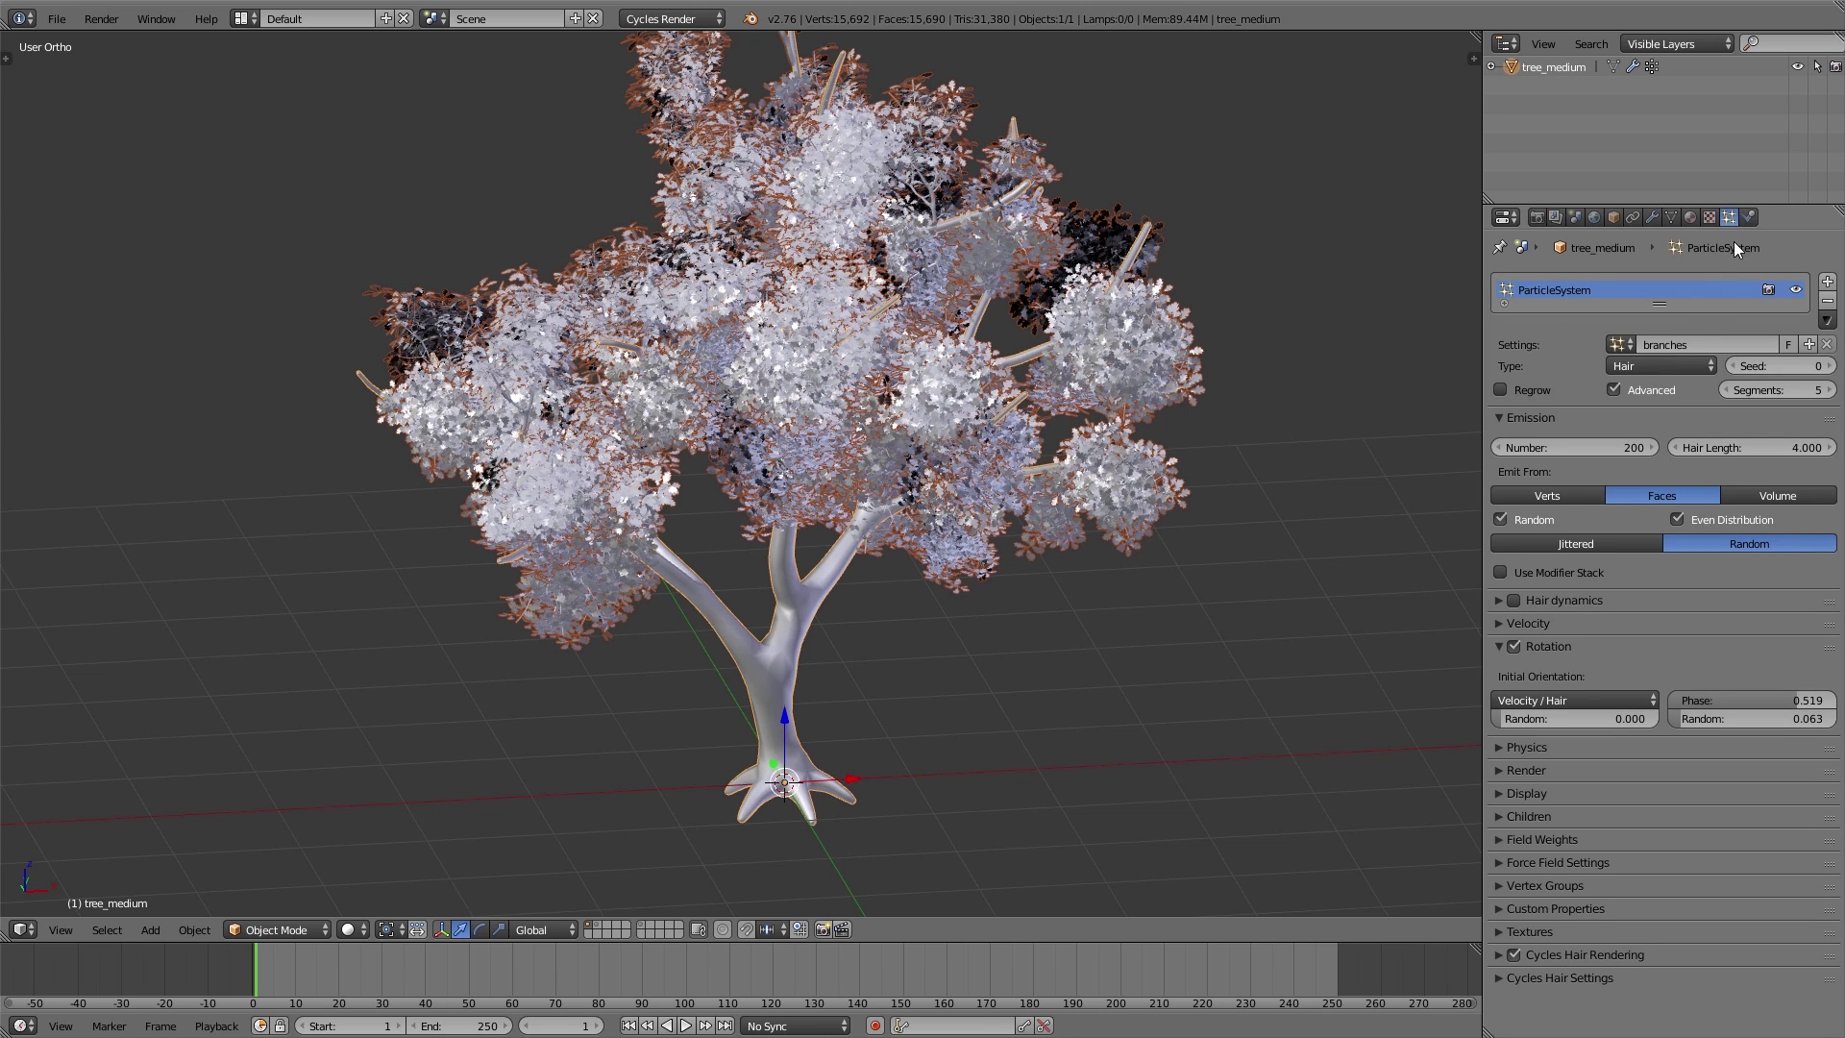
click(1519, 423)
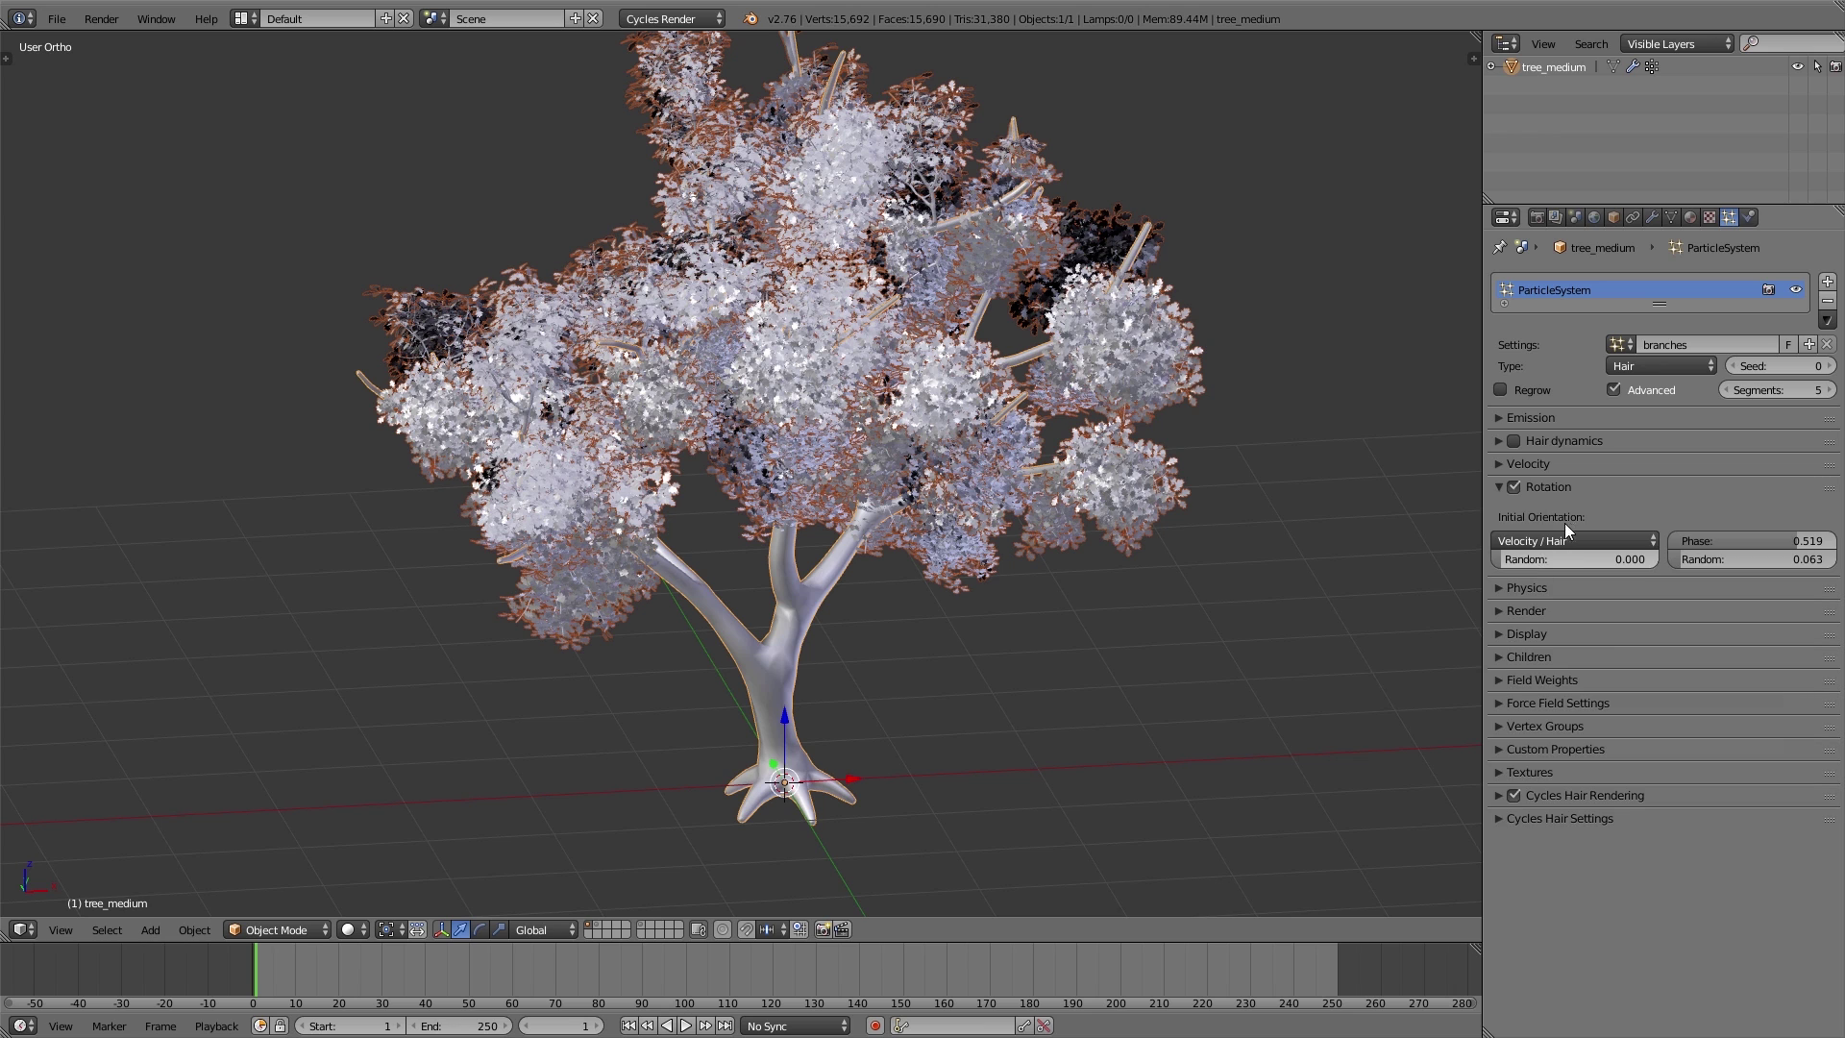
click(1558, 487)
click(1531, 532)
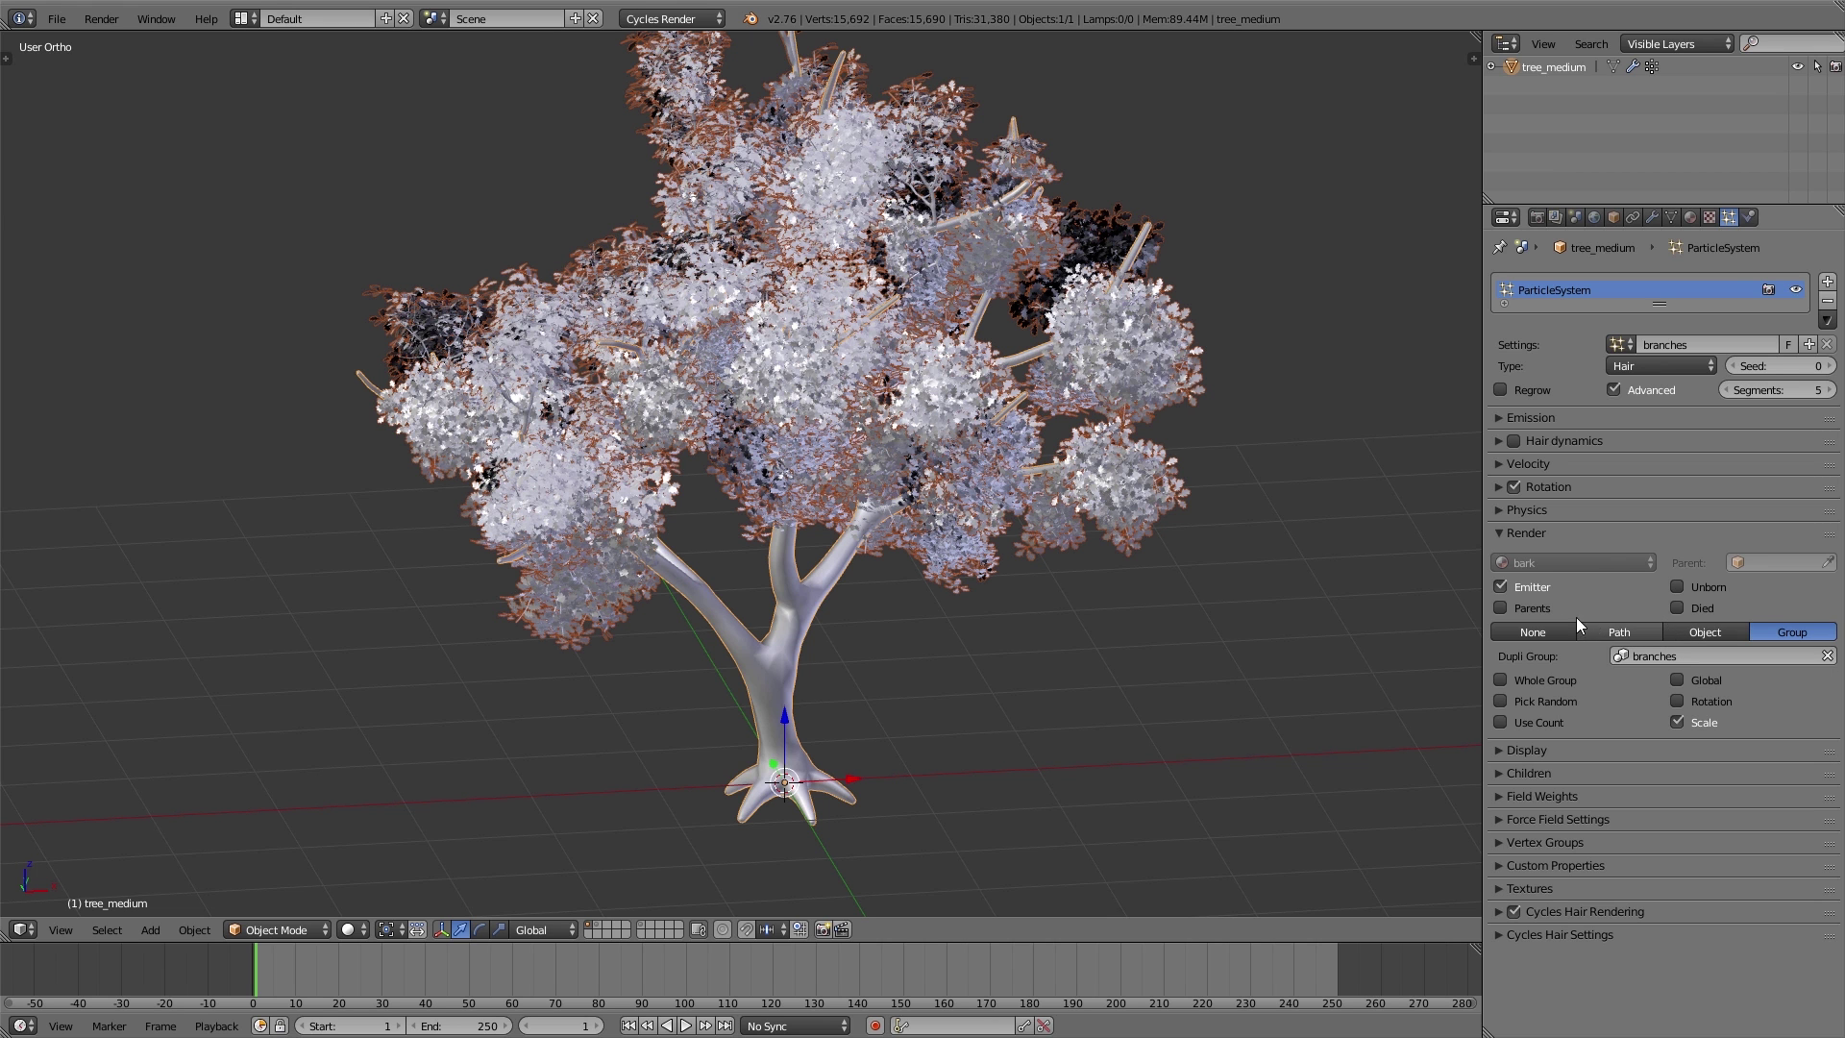
click(1615, 627)
middle_drag(1466, 593, 947, 467)
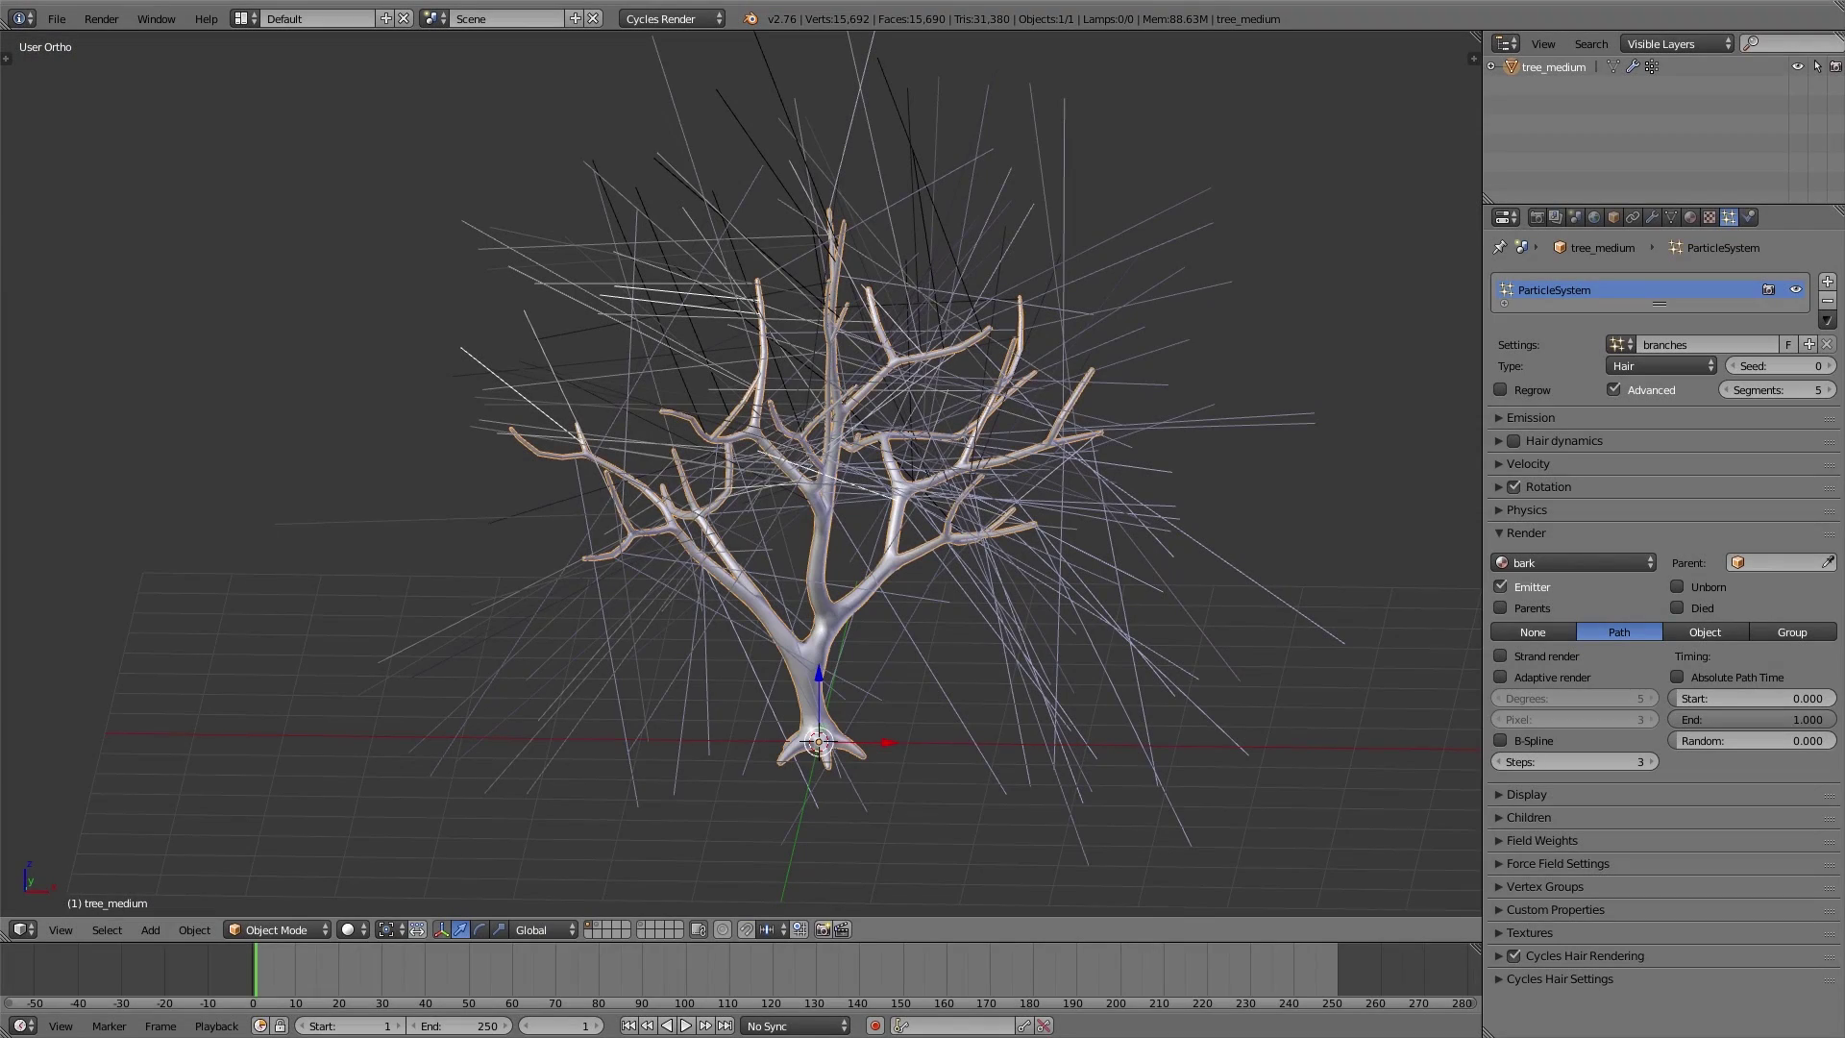
- Enable hair dynamics on the tree's particle system and expand its settings
click(1519, 534)
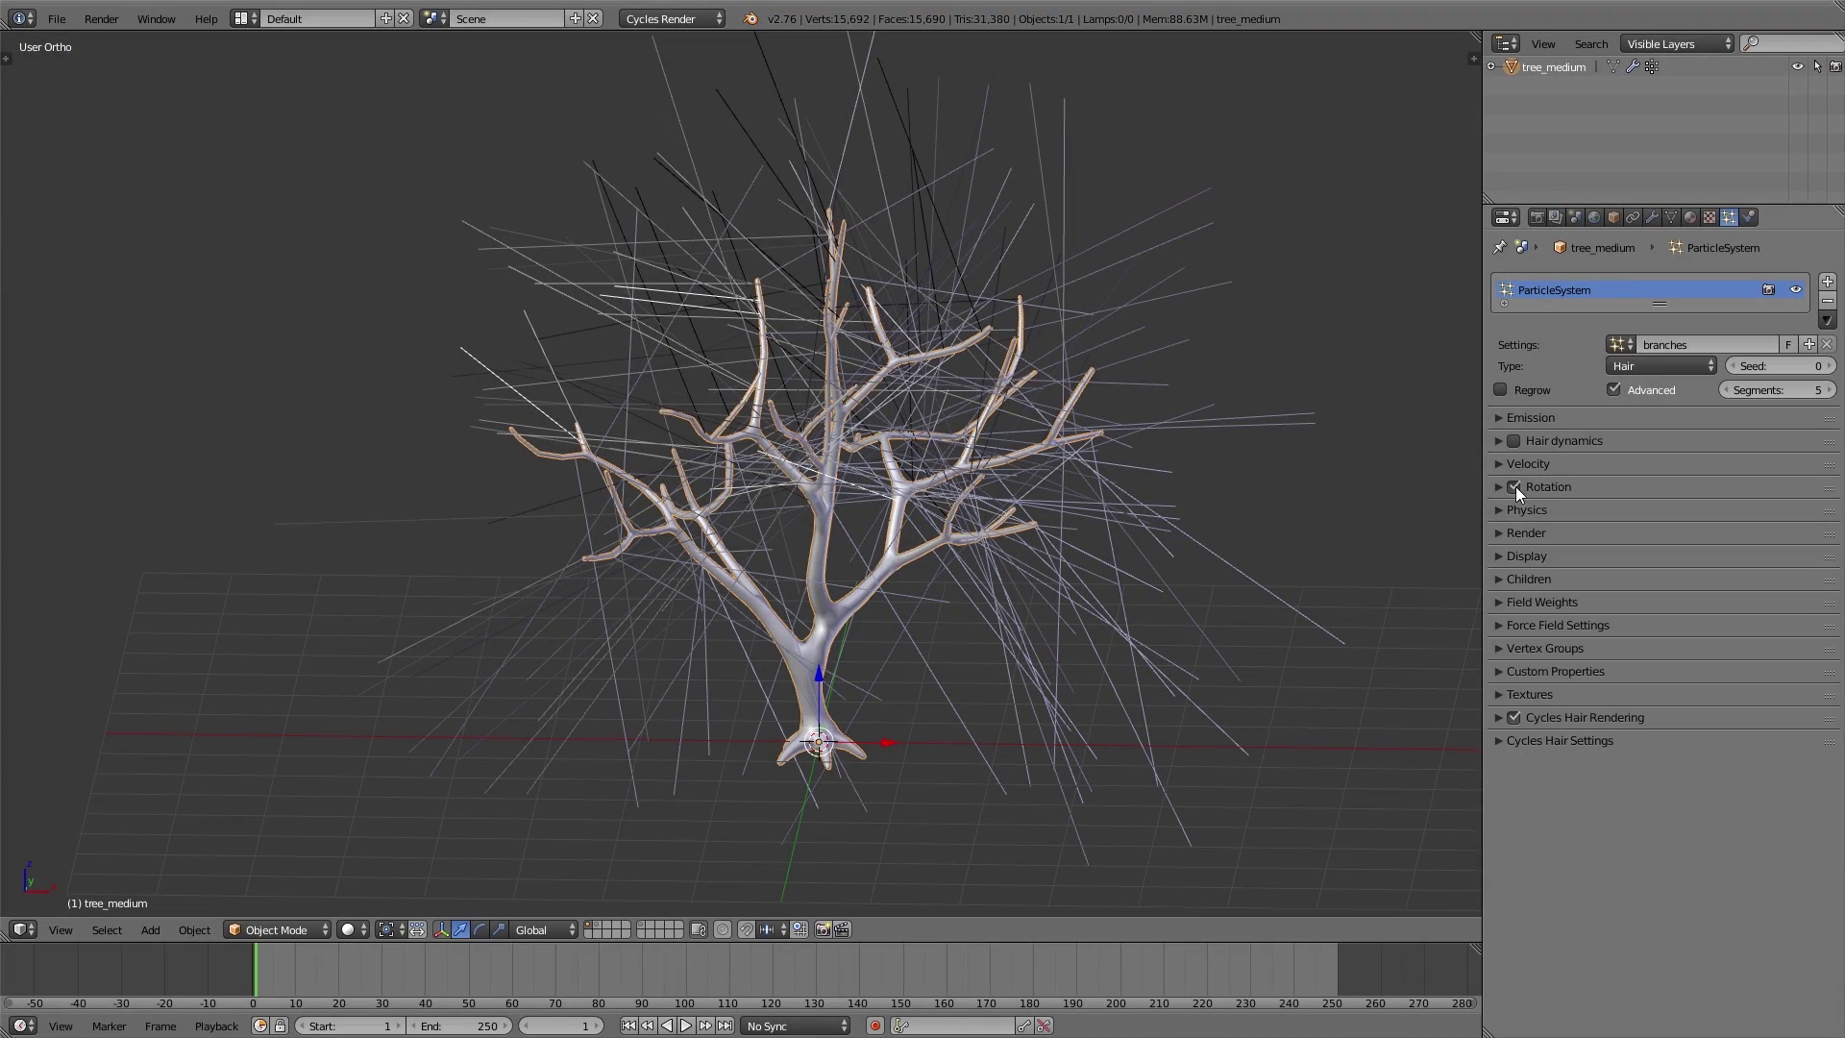
click(1514, 441)
click(1496, 441)
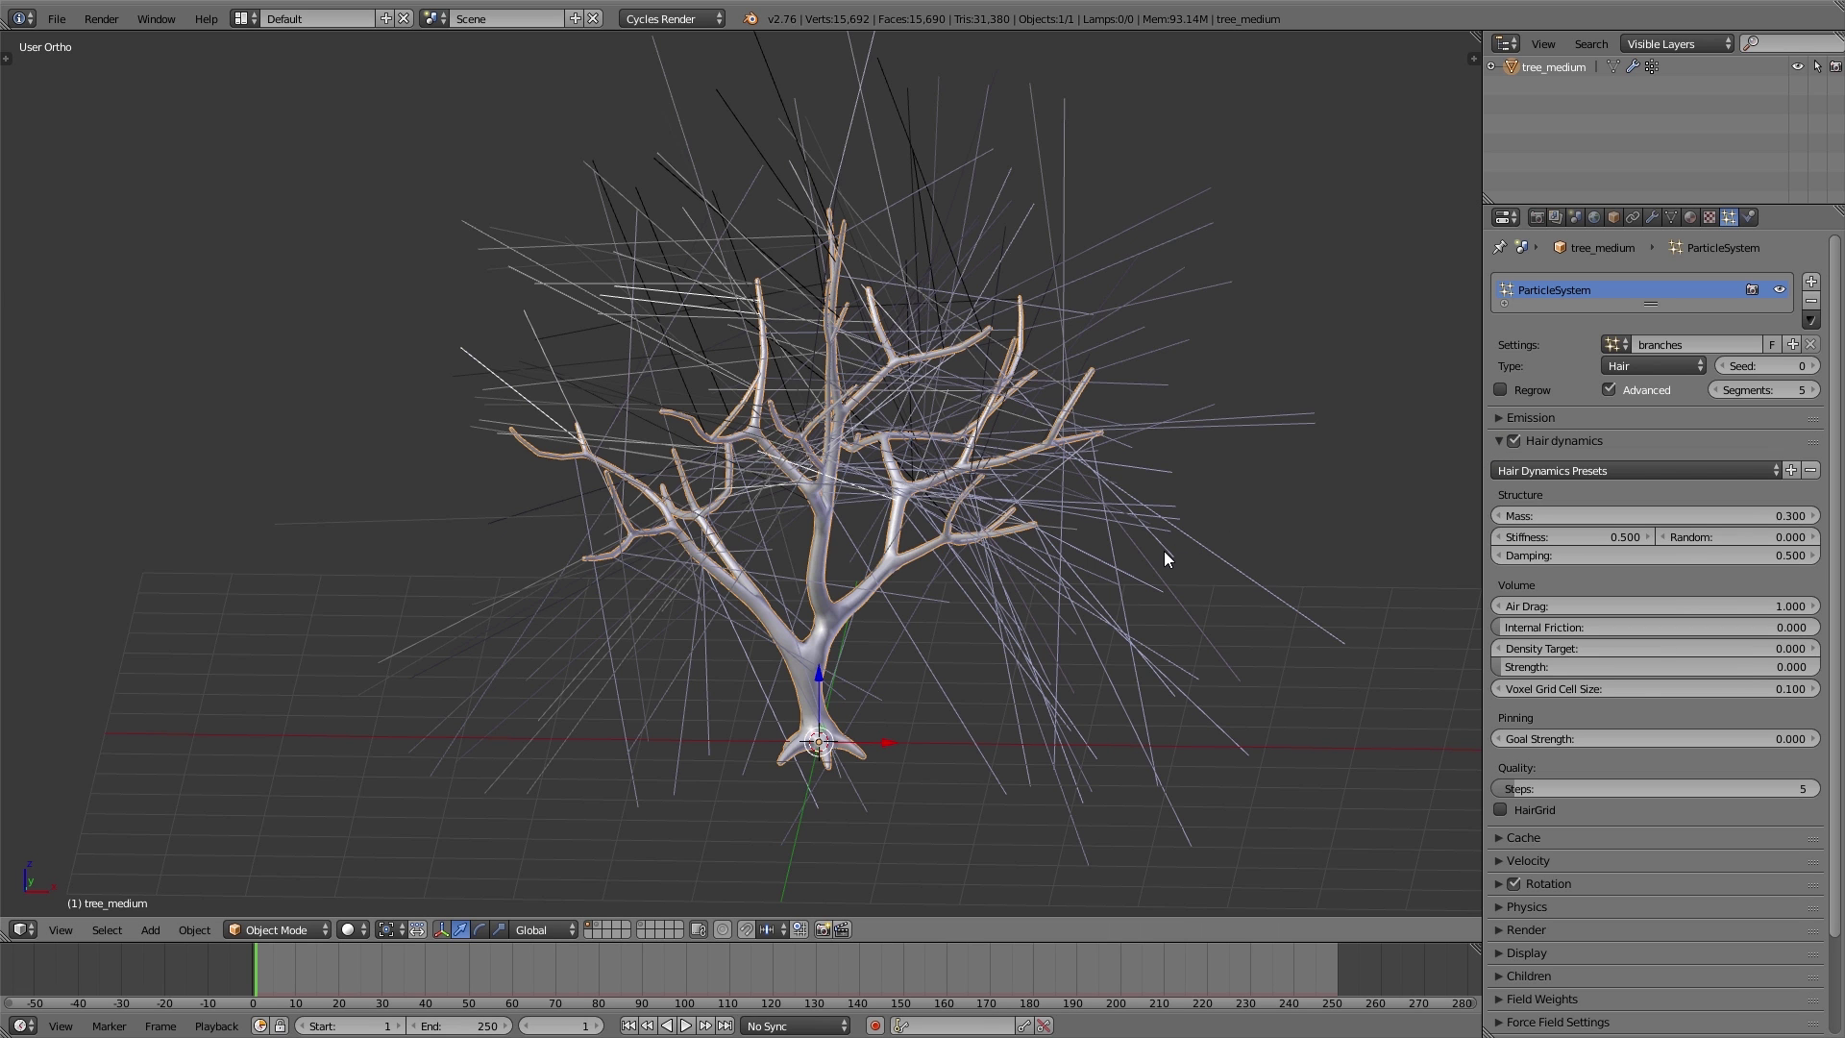
- Play the hair simulation to watch the strands move, then stop it and rewind to frame 0
key(alt+a)
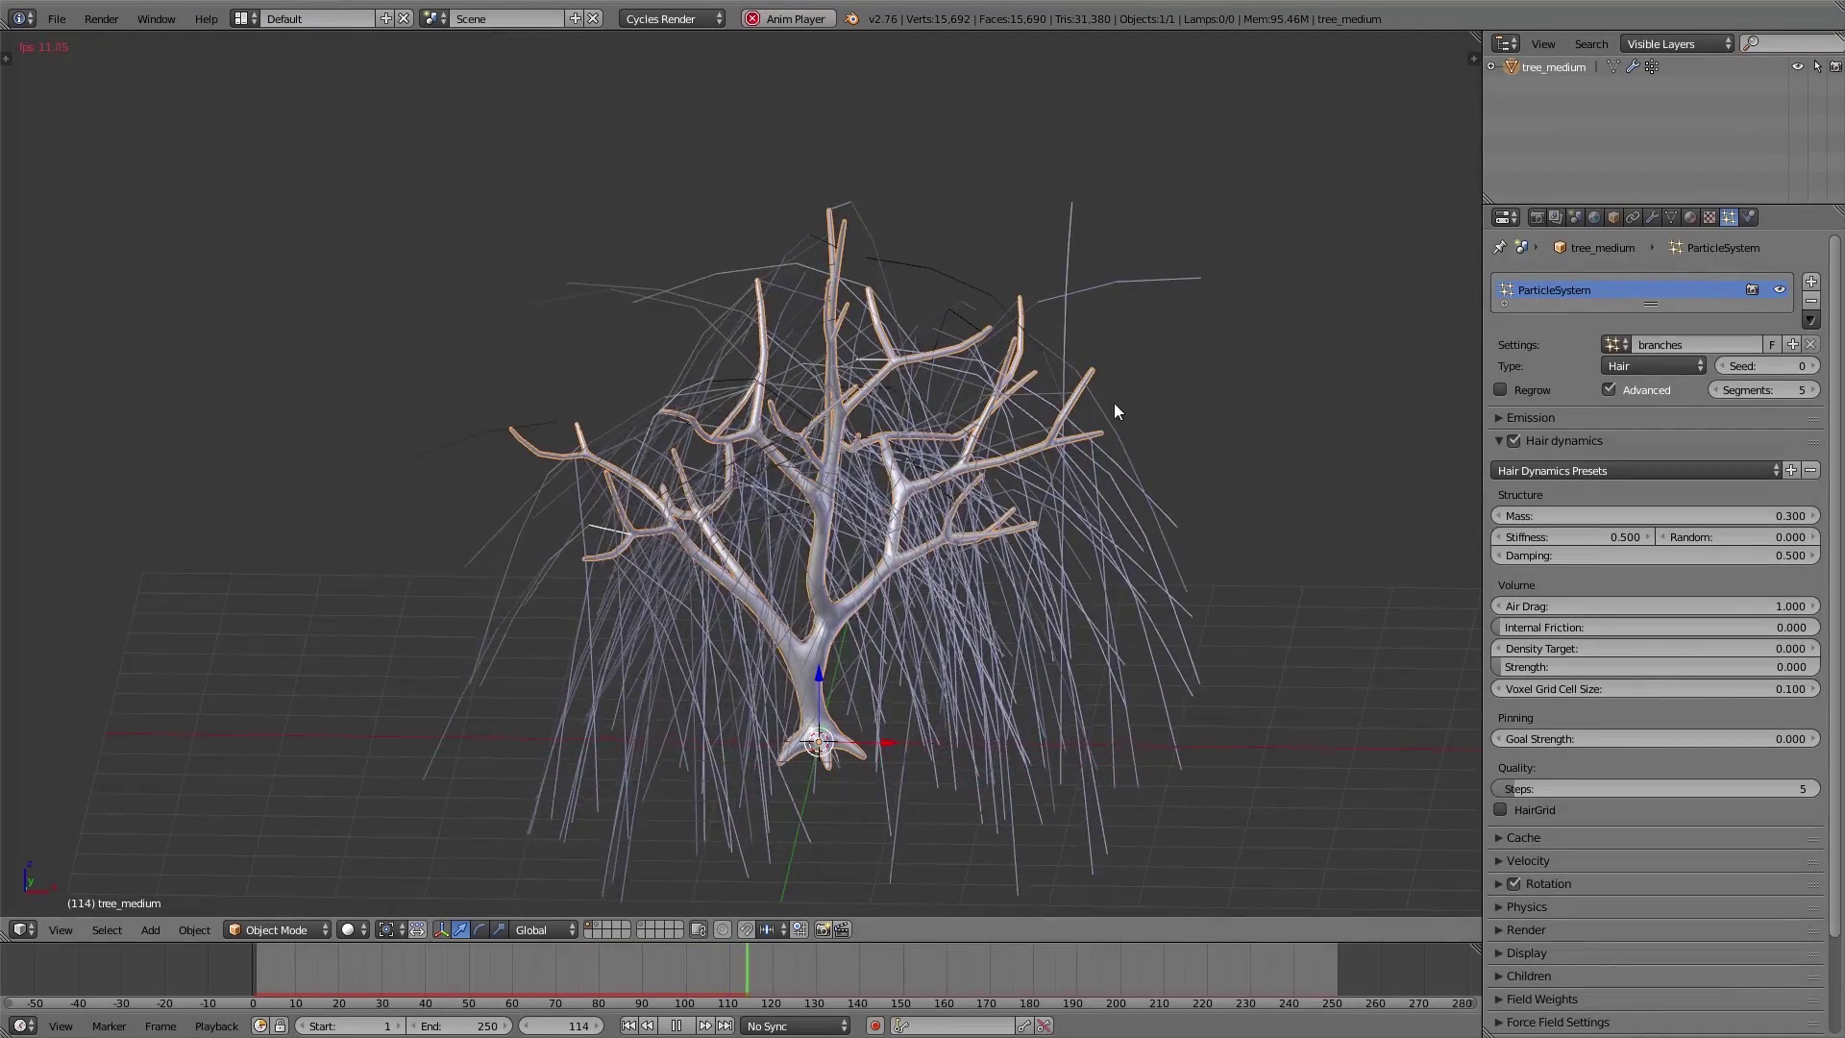
key(alt+a)
drag(637, 952, 215, 961)
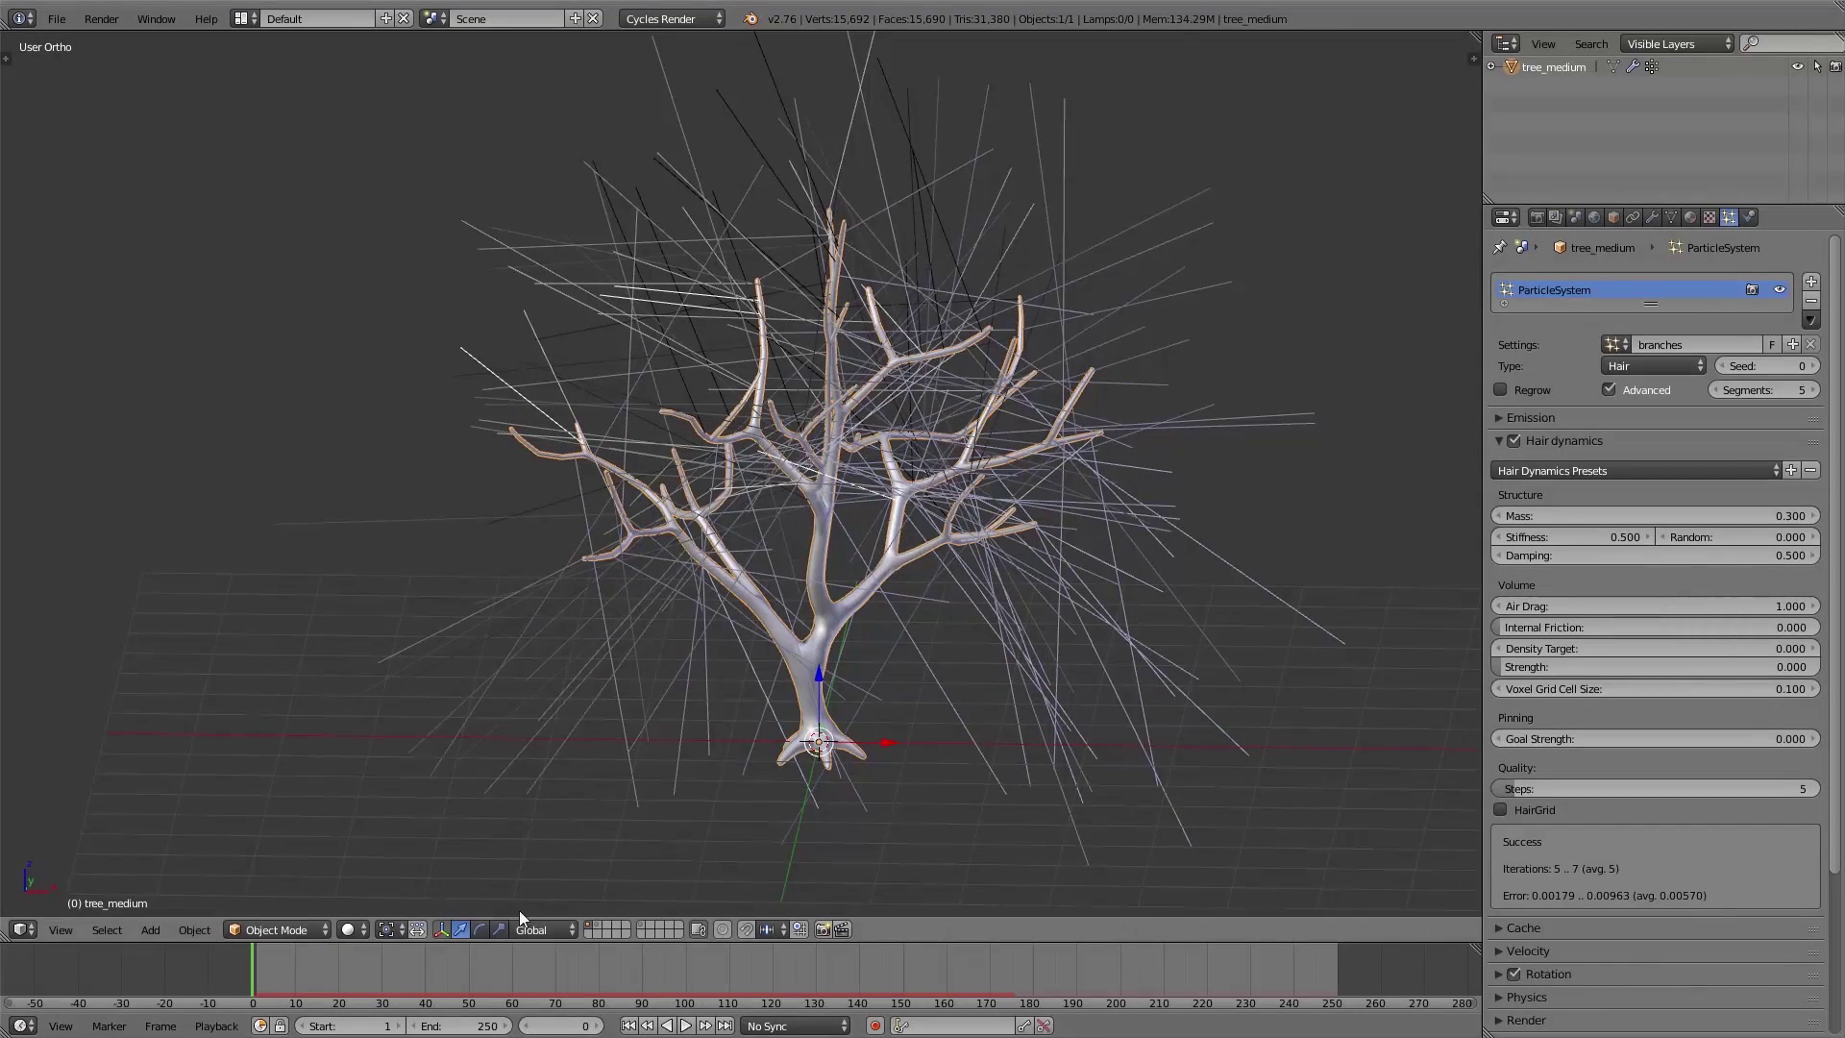
- Reduce the emission number of the tree's particle system to 5
click(1497, 417)
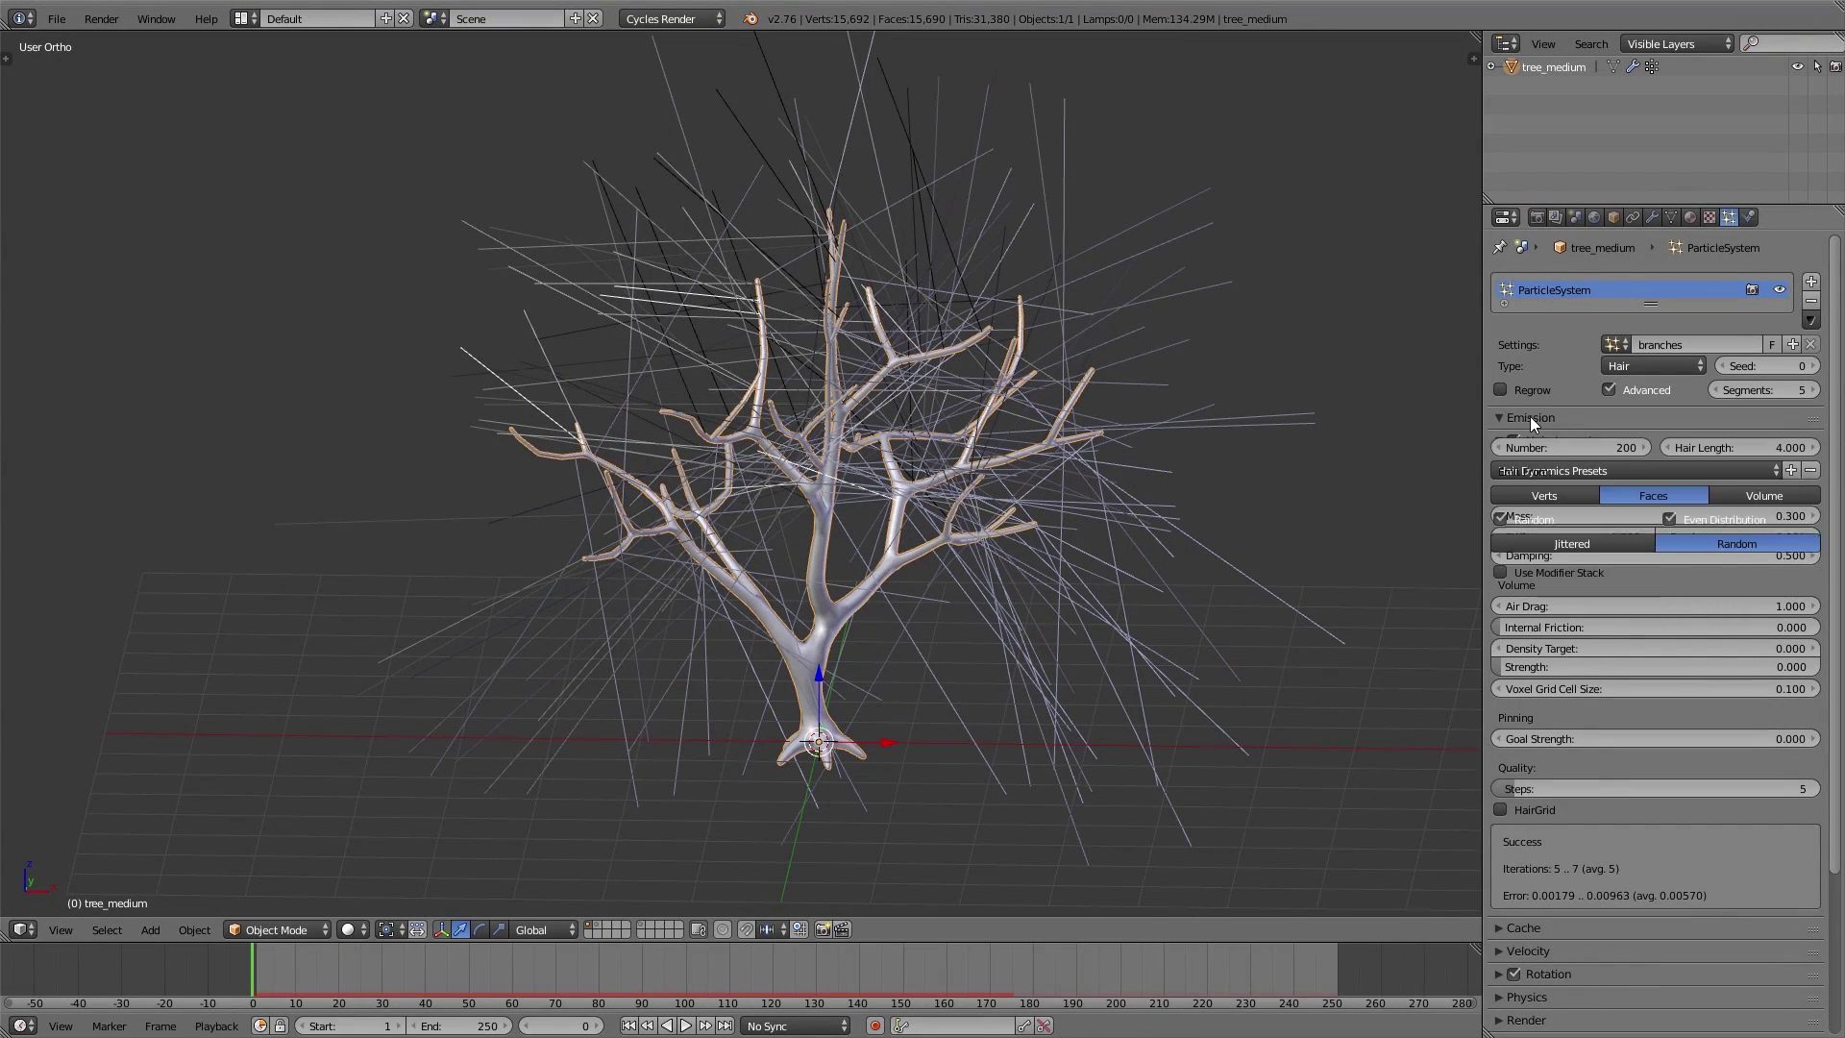
click(1547, 448)
text(5)
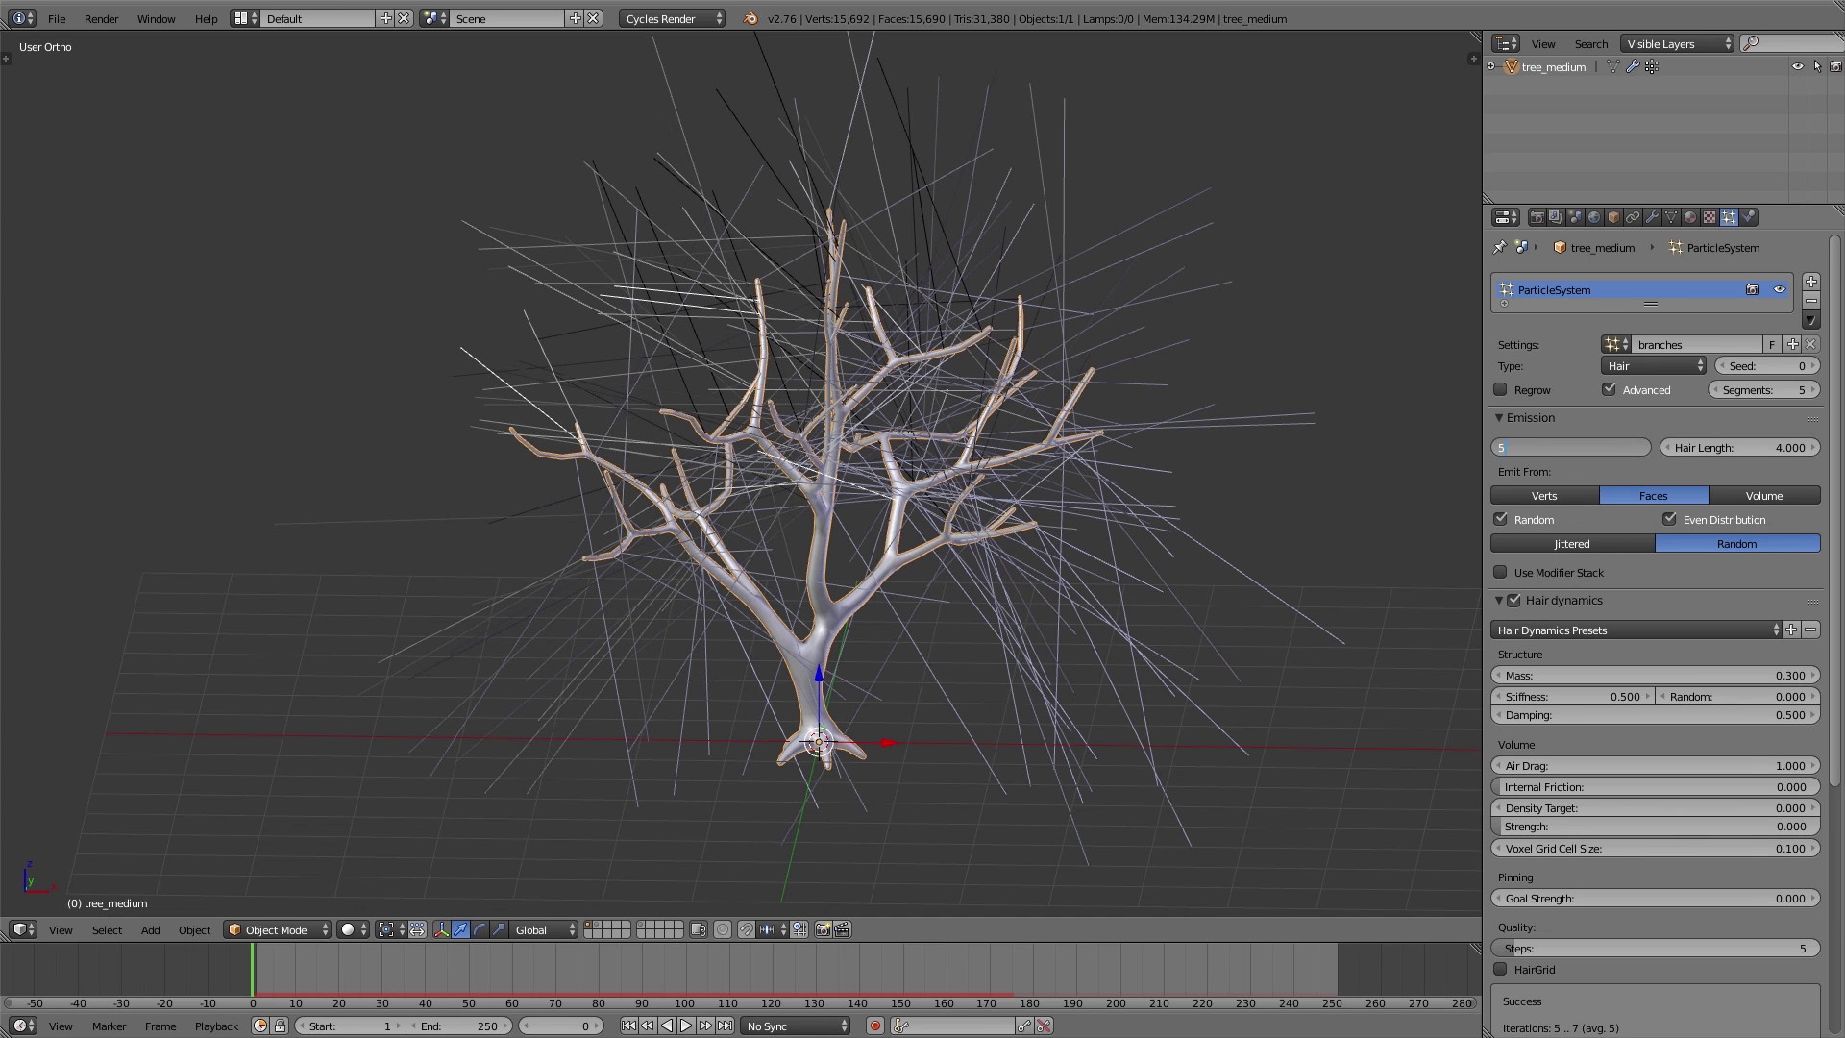
key(Return)
click(1535, 416)
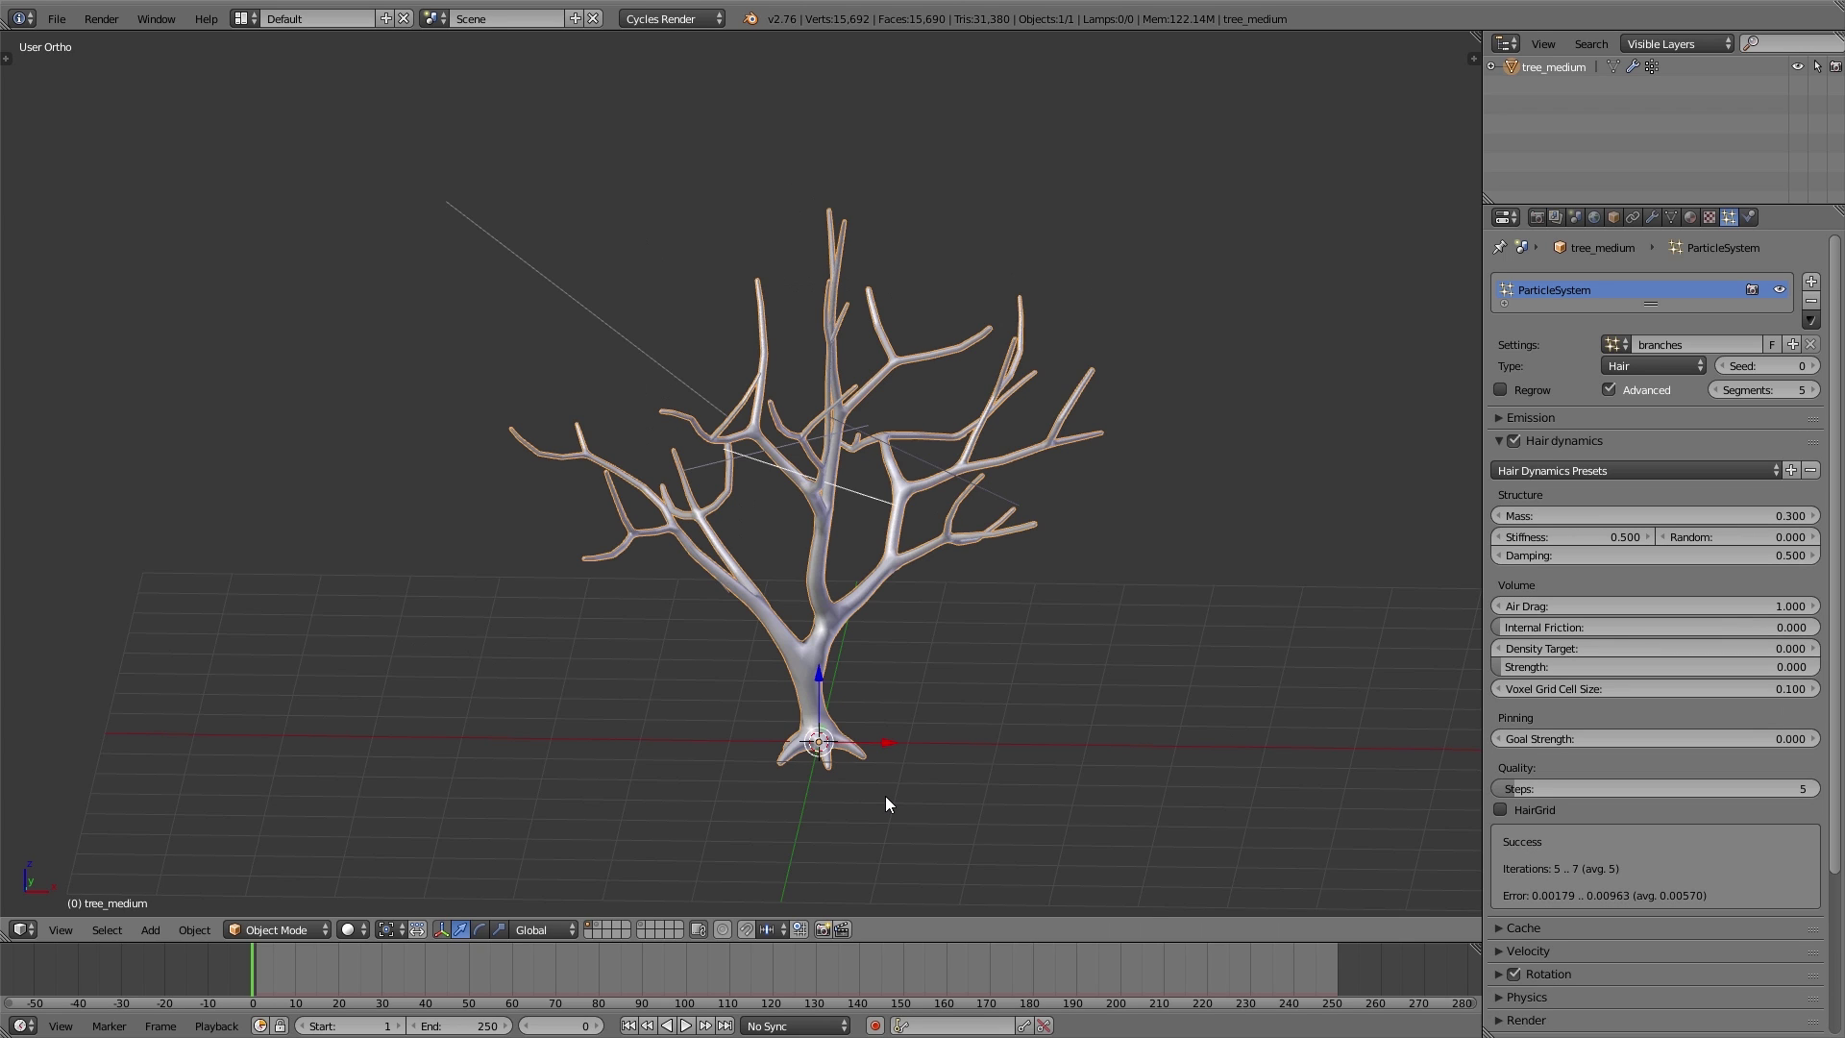
- Add a Turbulence force field at the base of the tree
shift+middle_drag(885, 796, 828, 688)
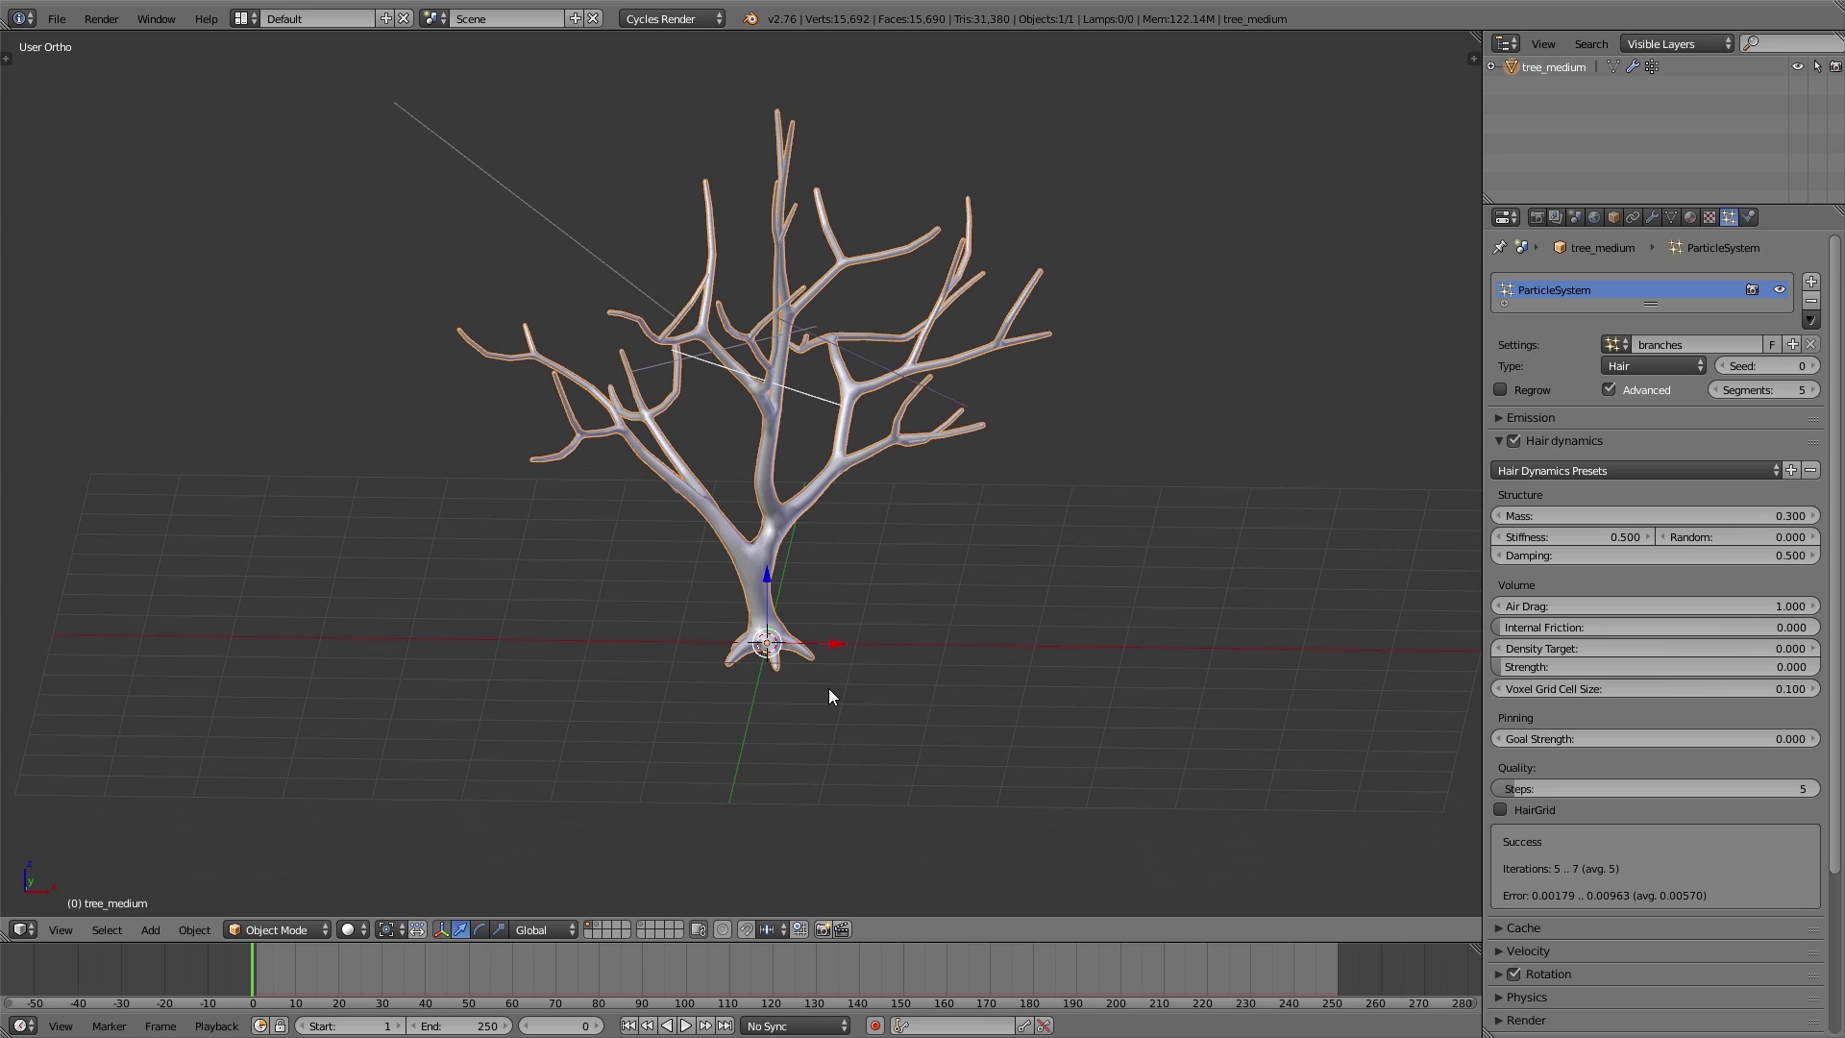
key(shift+a)
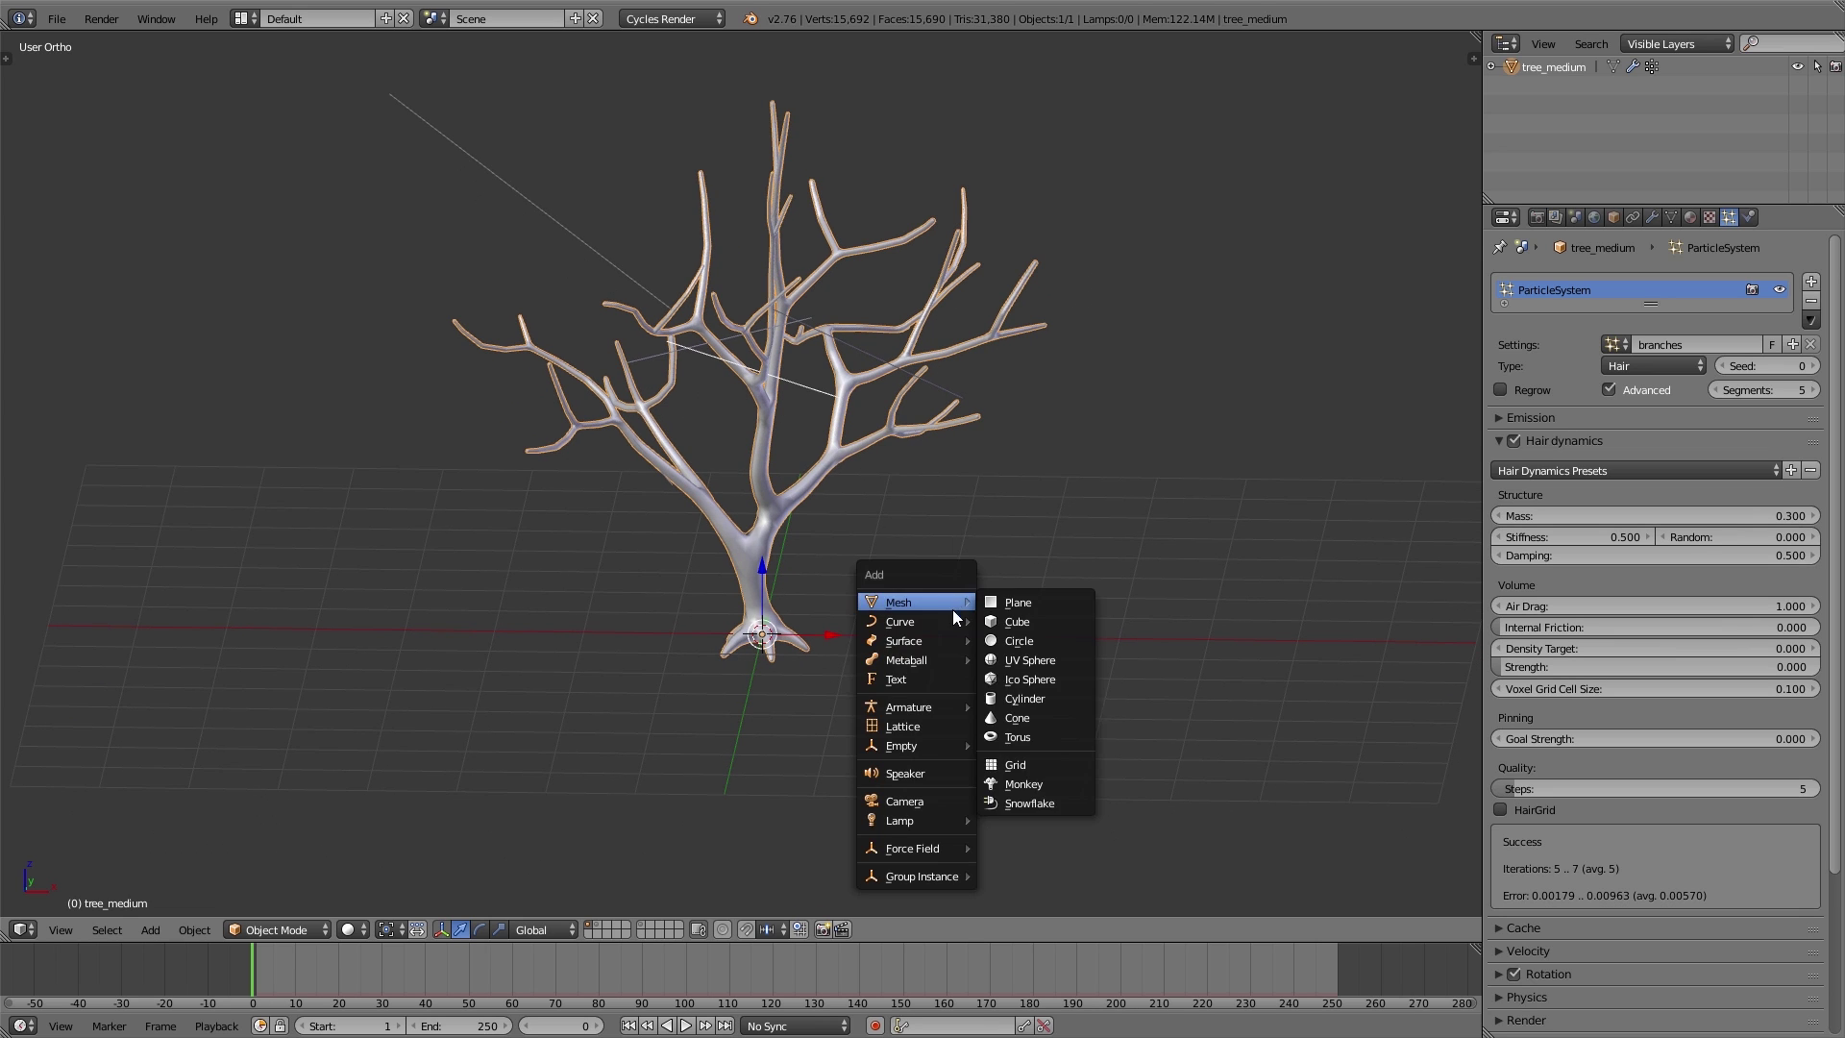
mouse_move(941, 854)
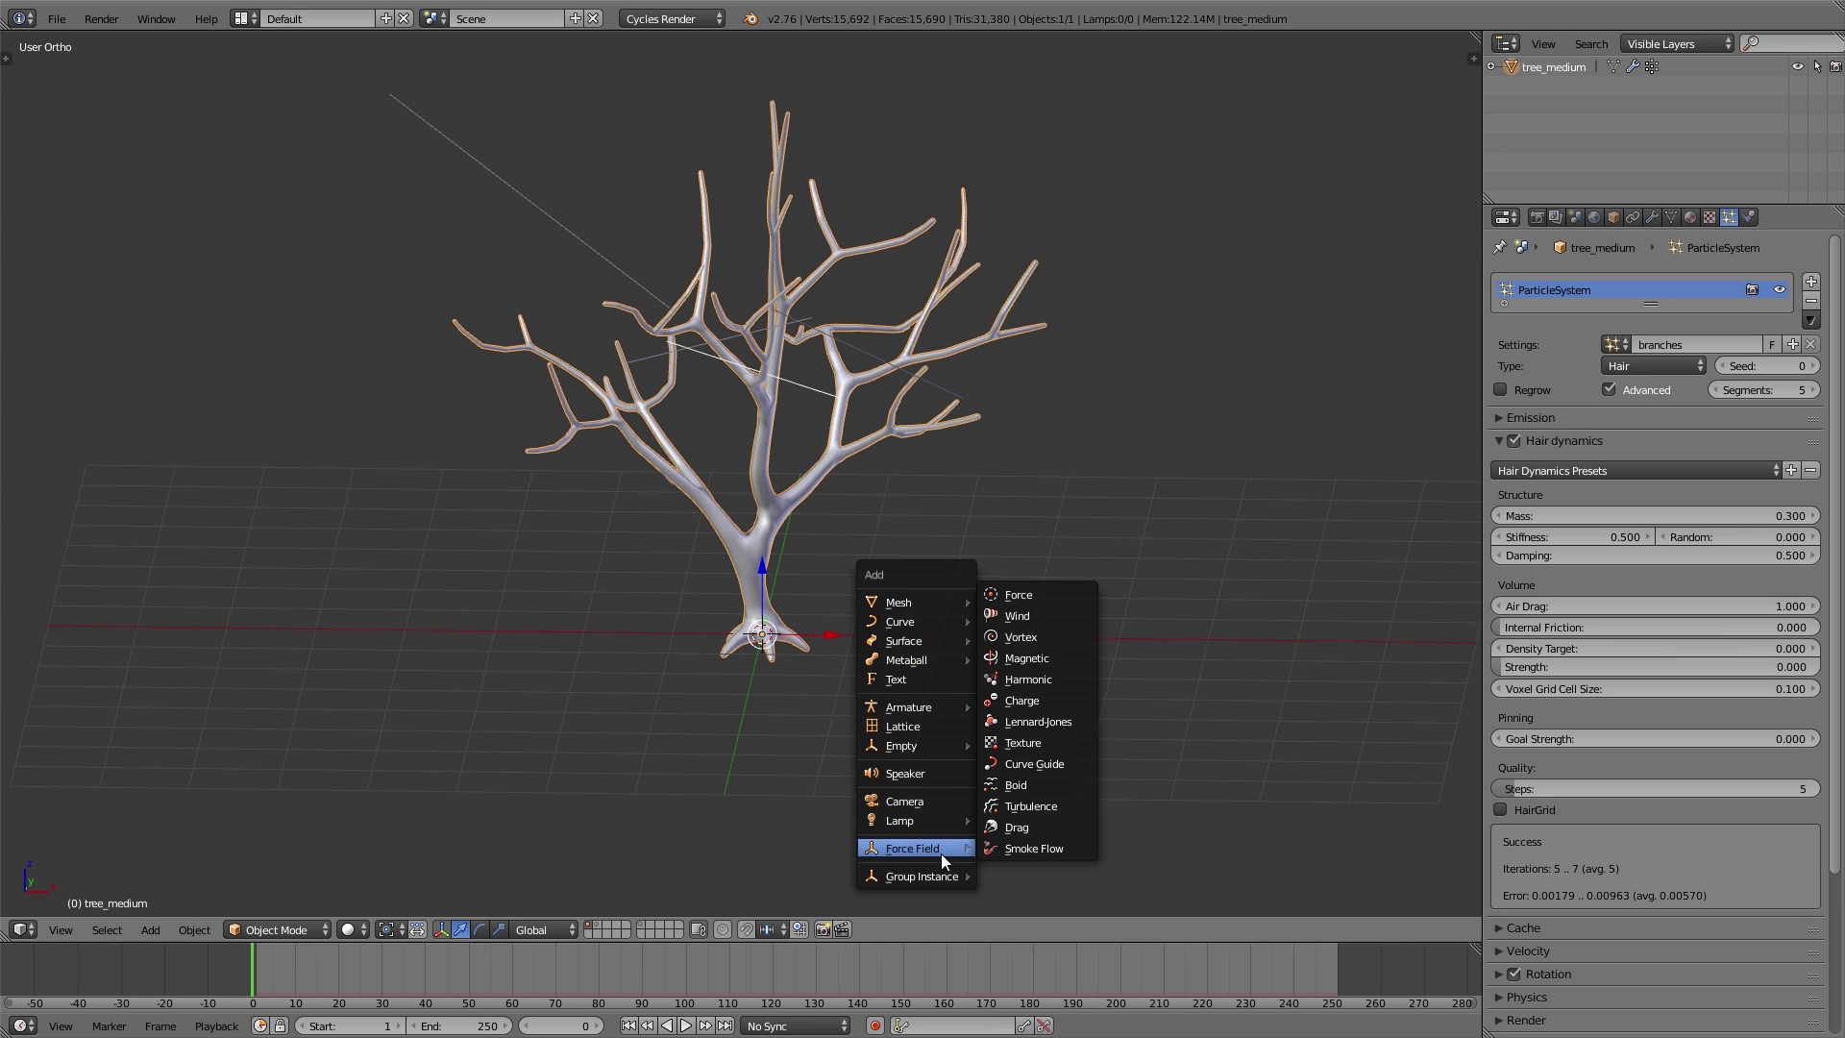
click(1034, 802)
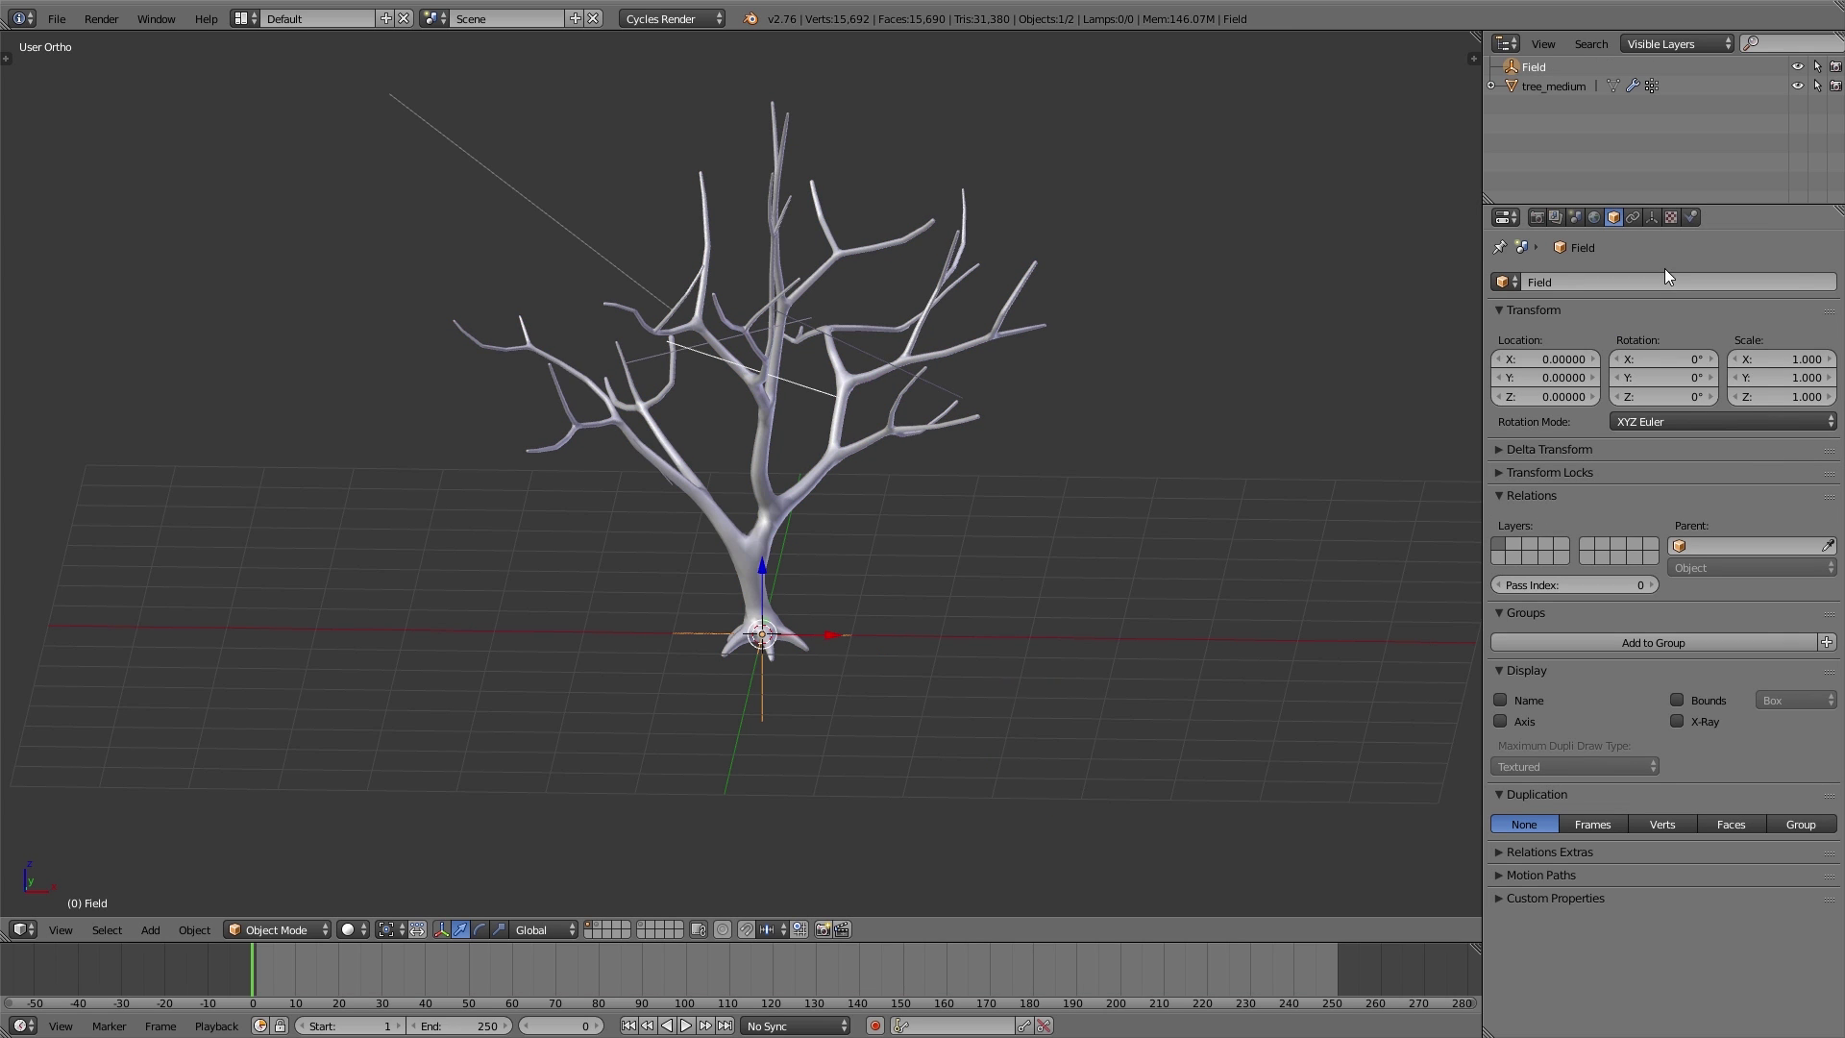
- Set the turbulence field's strength to 25 and play the simulation from the start
click(1691, 217)
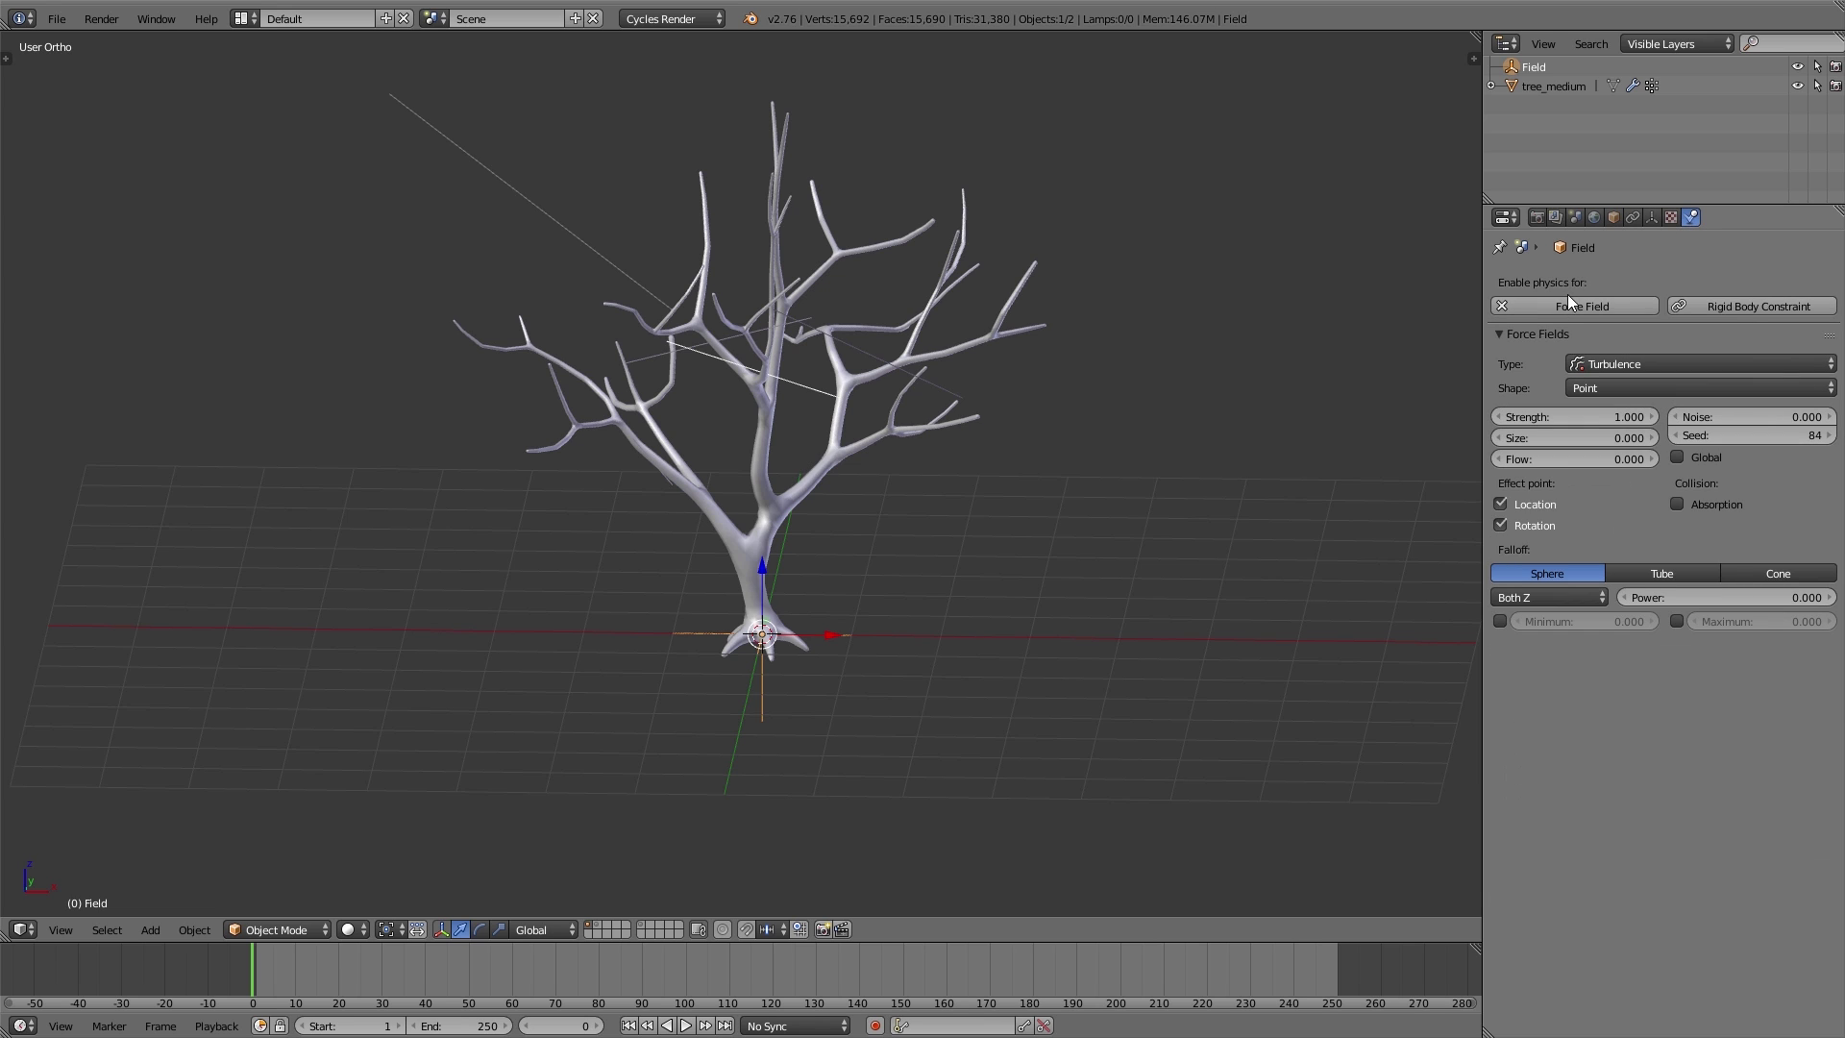
click(1588, 416)
text(25)
key(Return)
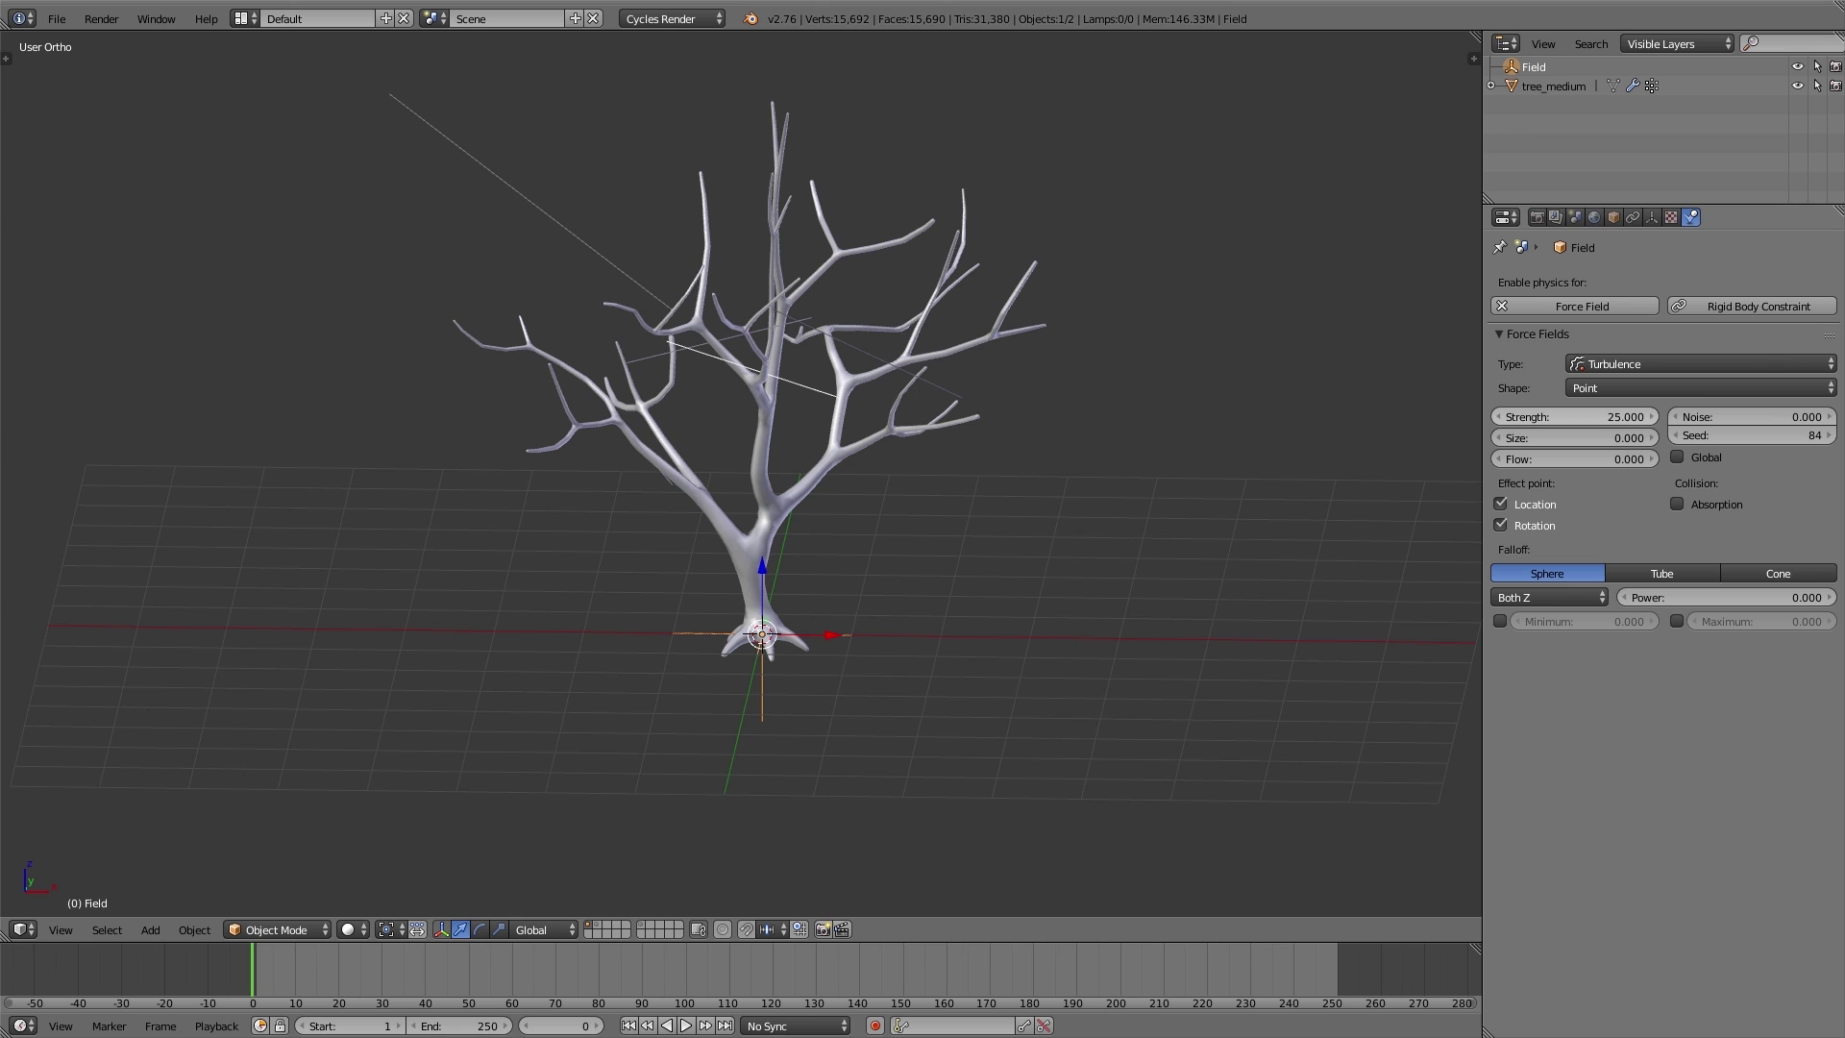
key(alt+a)
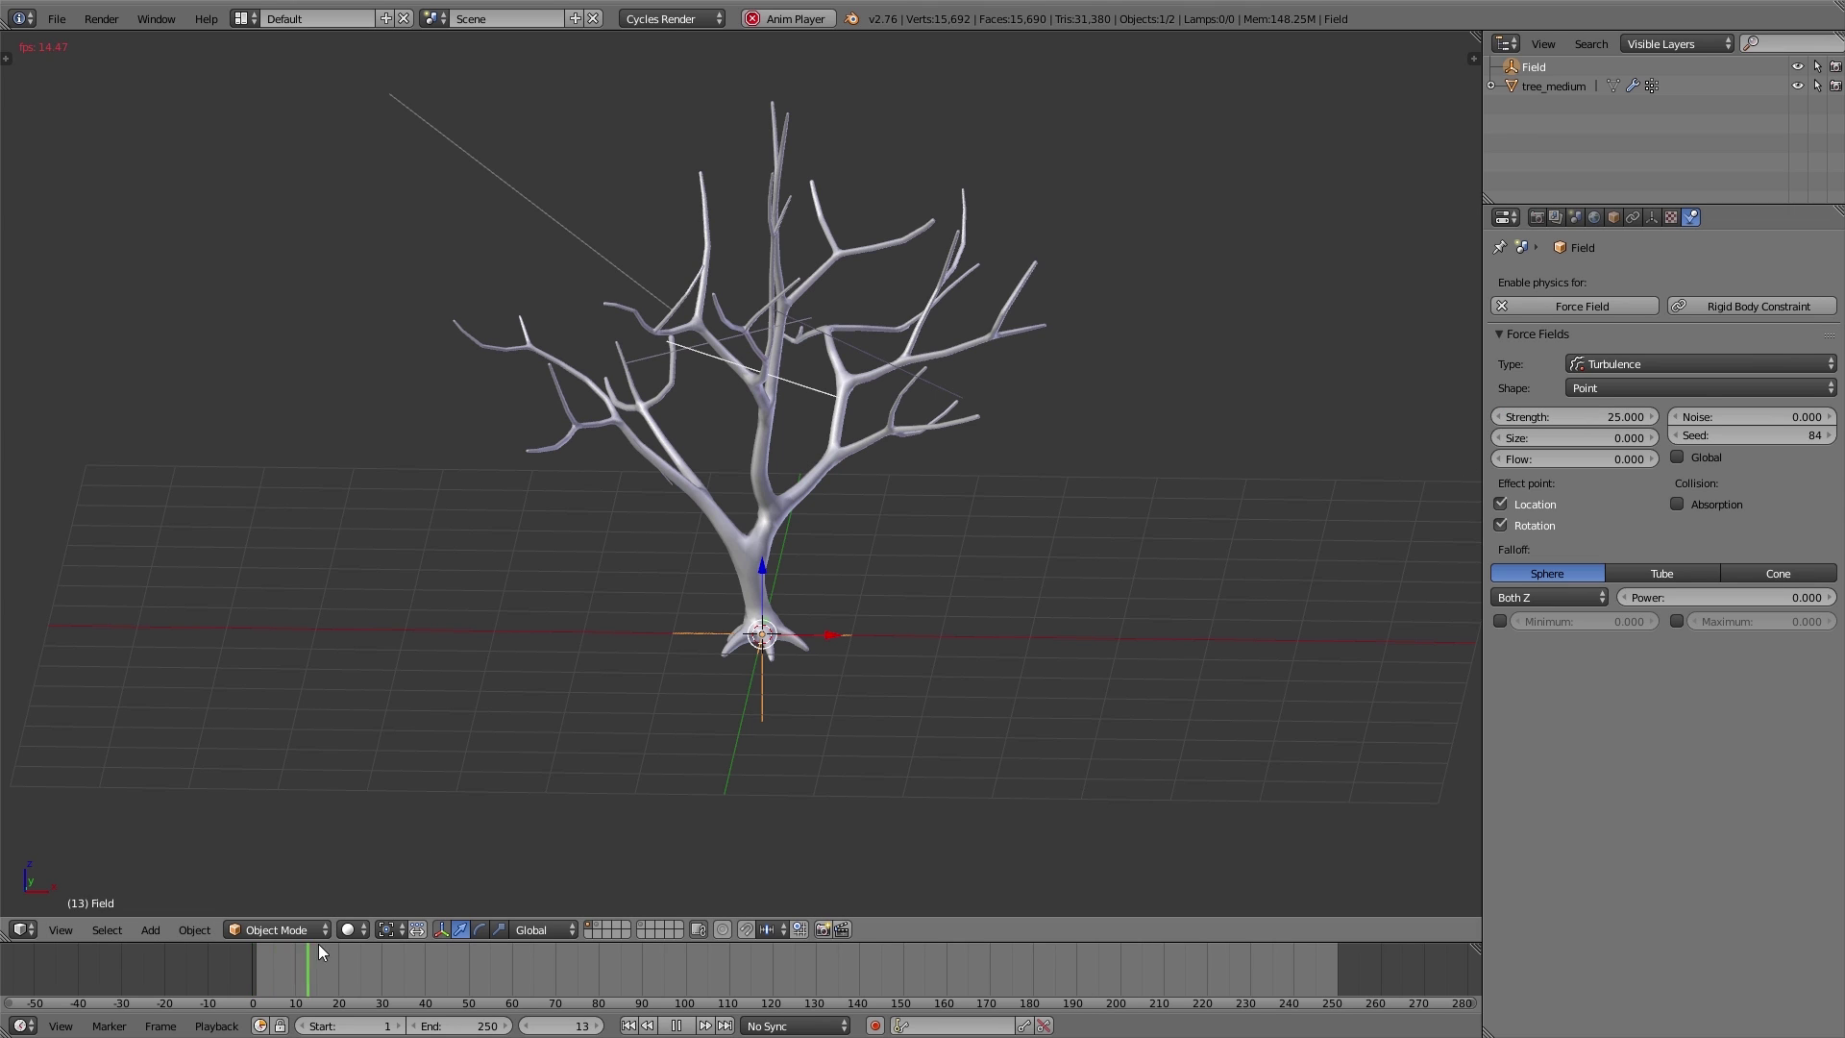
key(shift+Left)
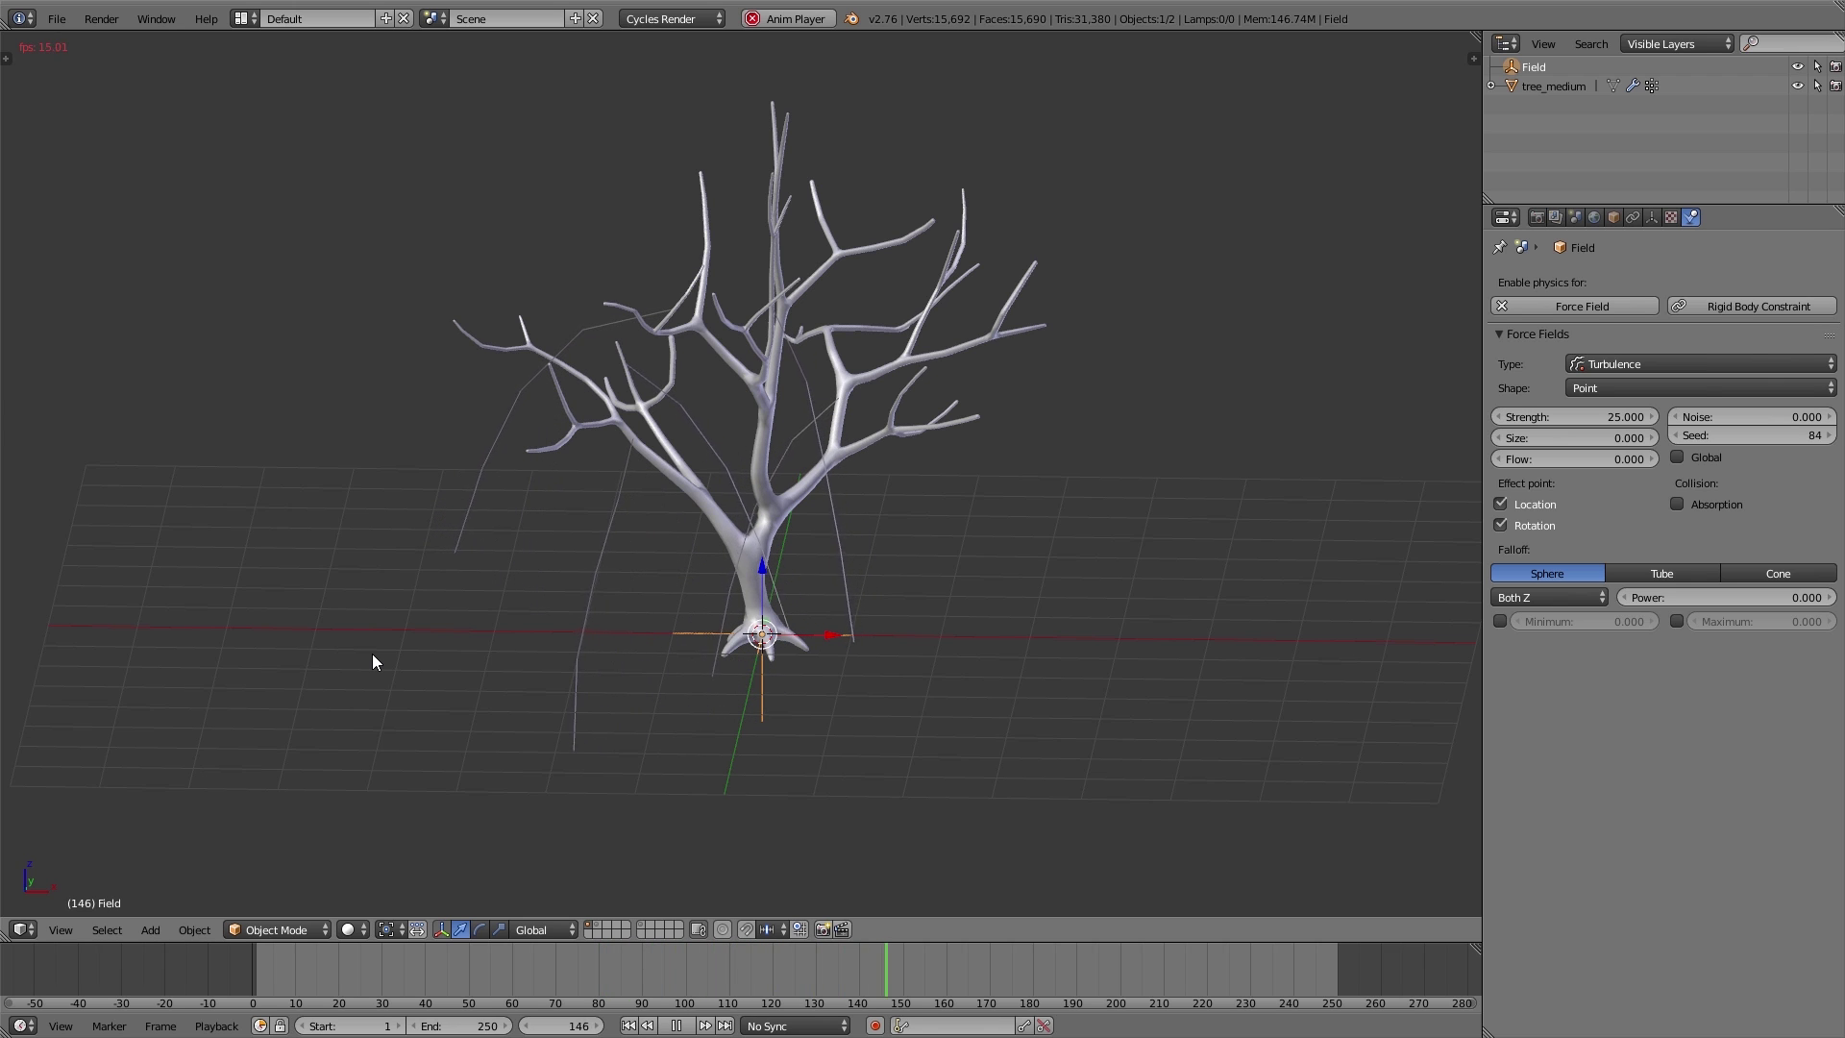
- Lower the turbulence field's strength to 5 while the simulation plays
click(1576, 417)
text(5)
key(Return)
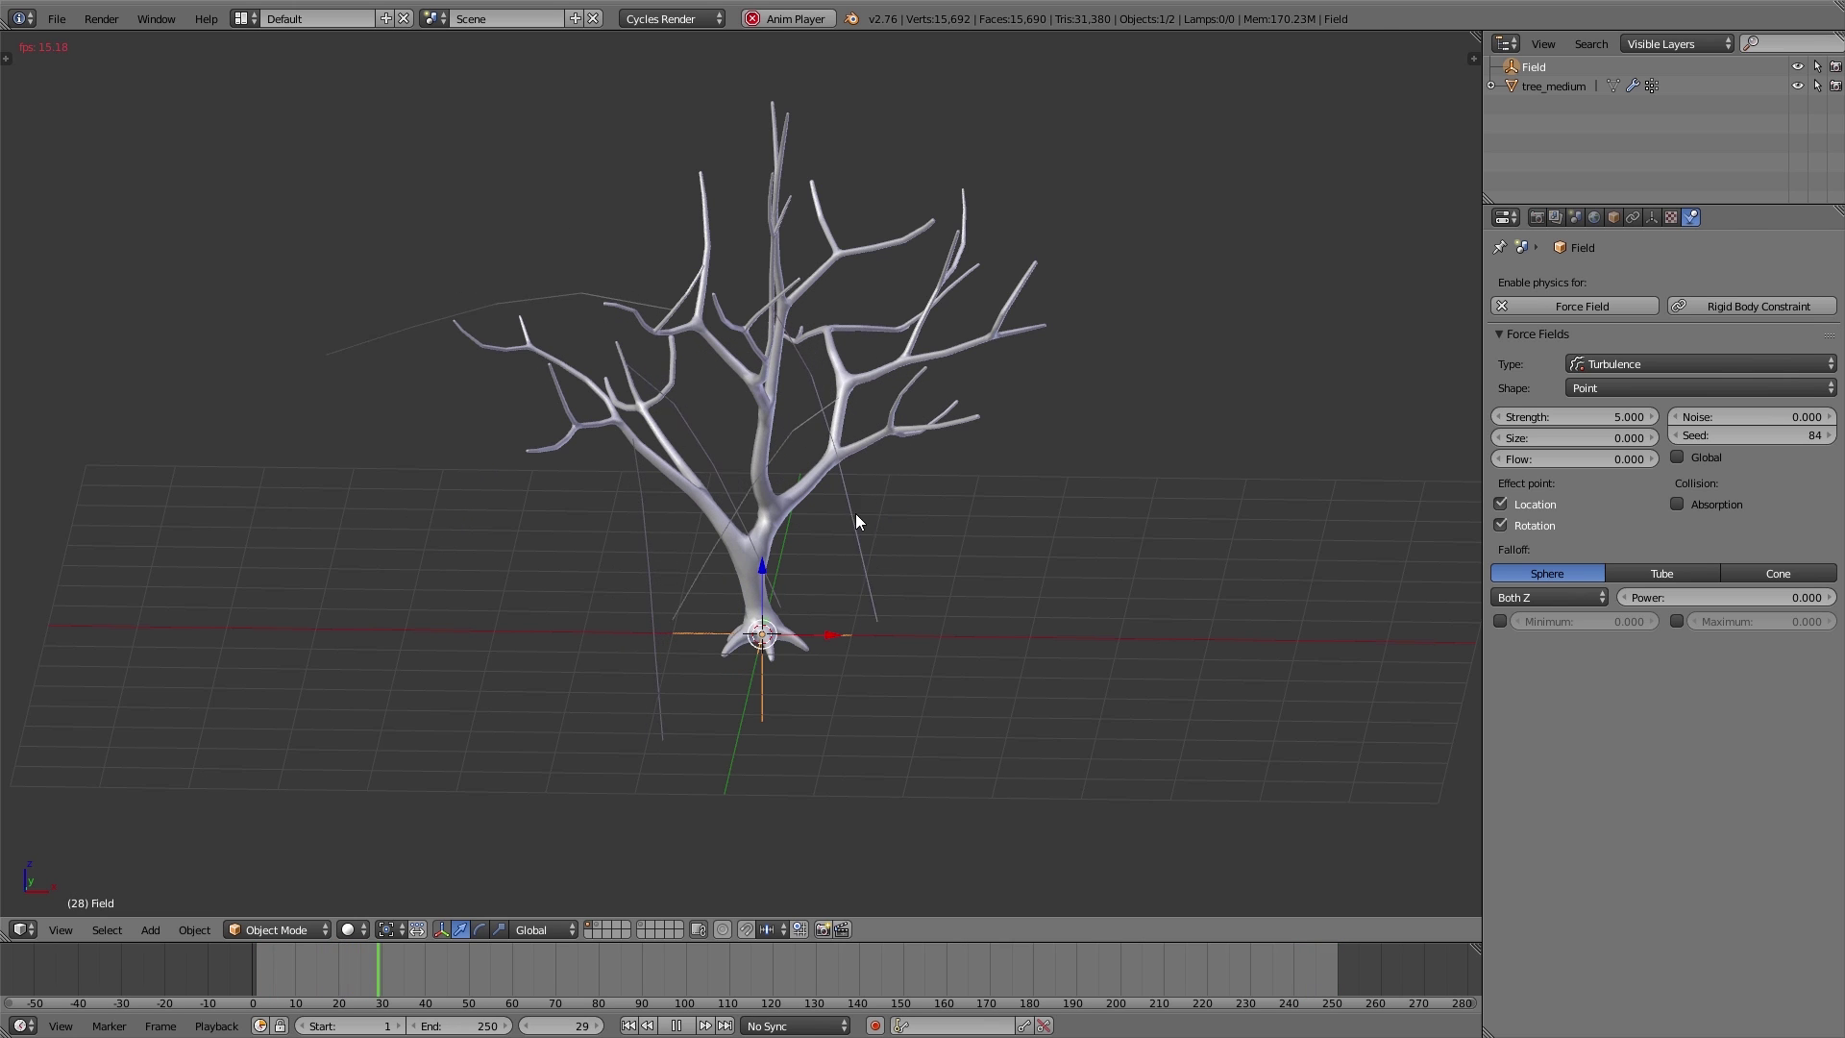
- Set the hair dynamics stiffness of the tree's particle system to 2 and restart playback from the first frame
right_click(795, 485)
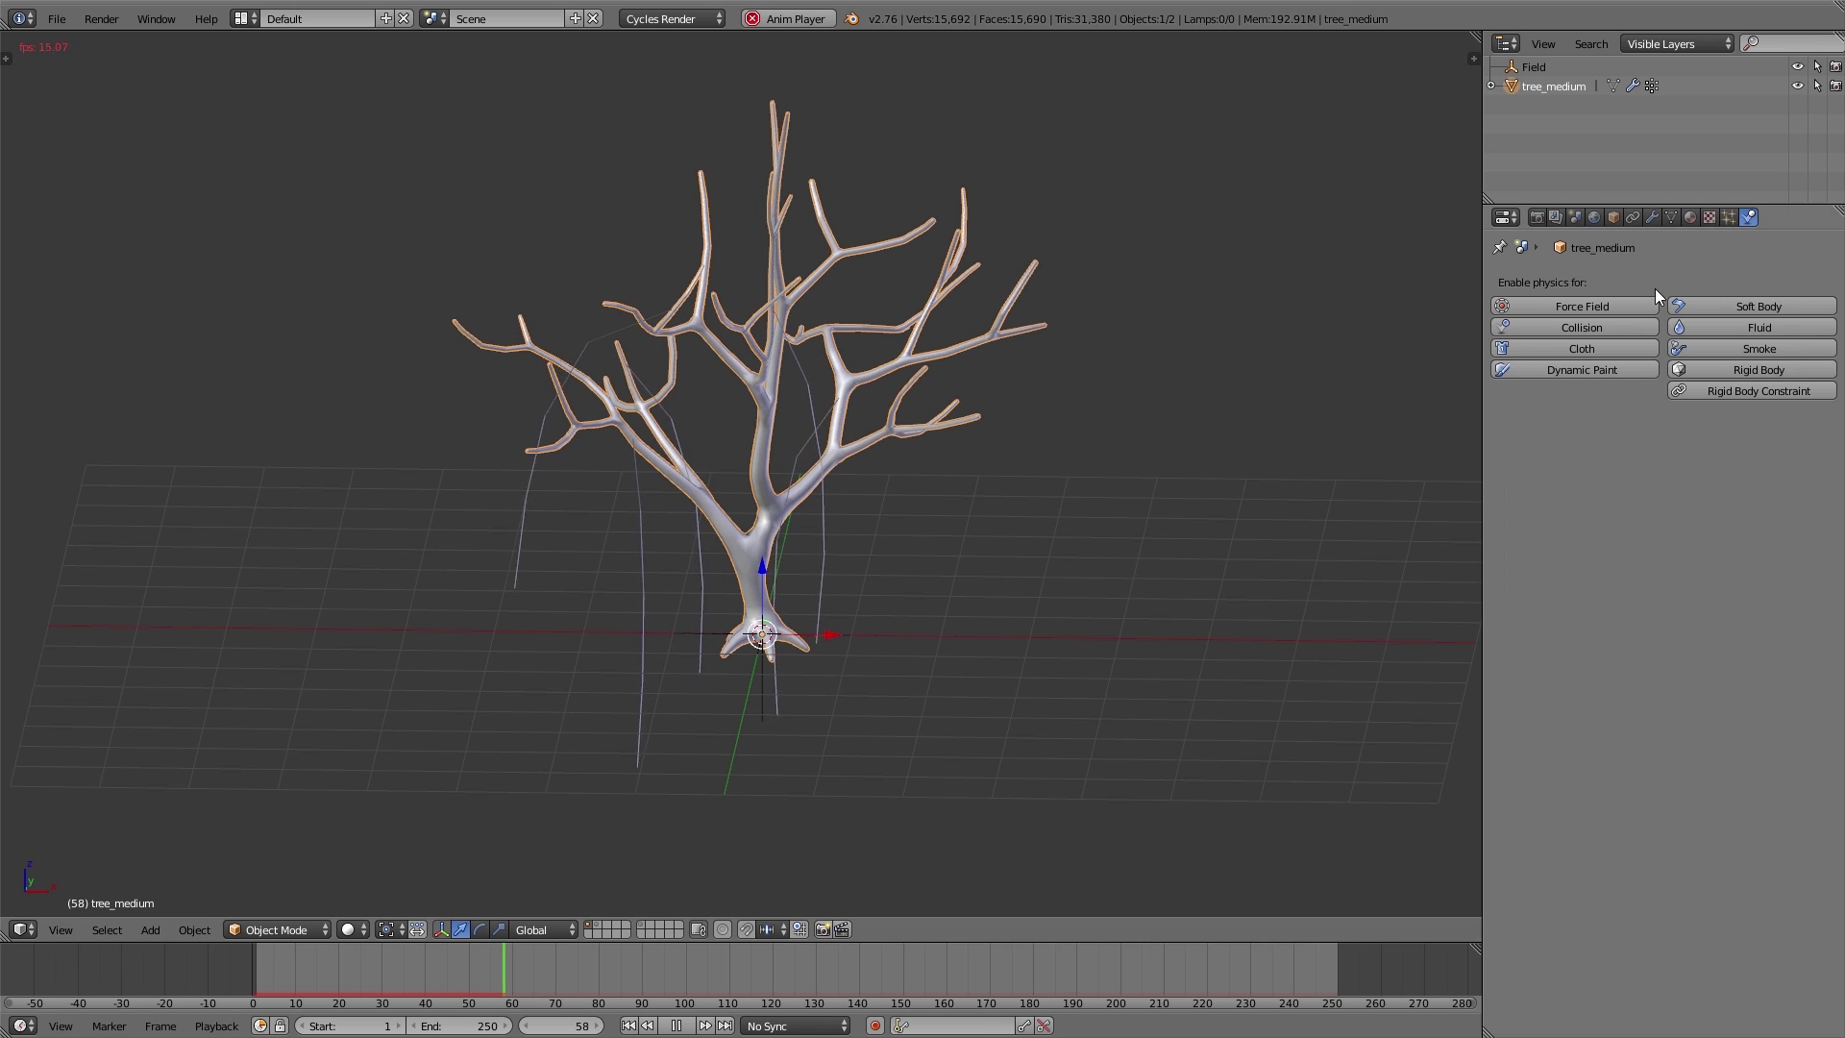
click(1732, 218)
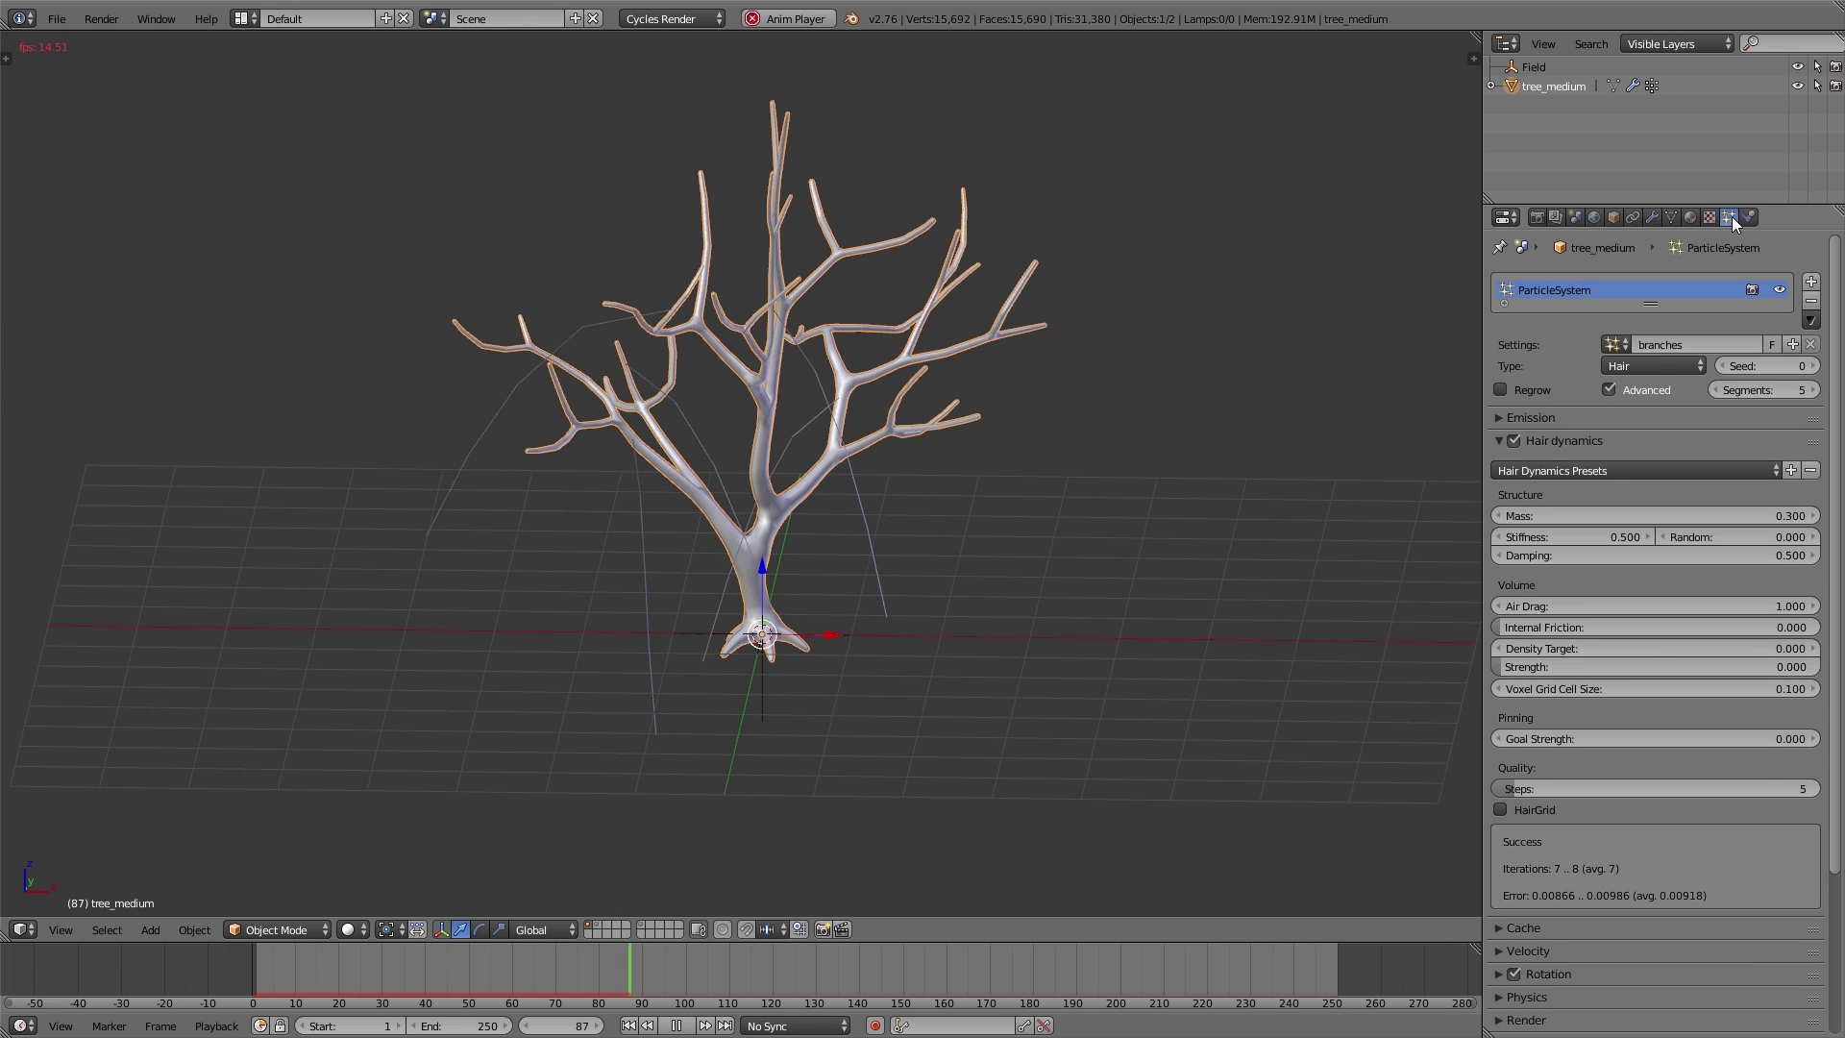
click(1546, 536)
text(2)
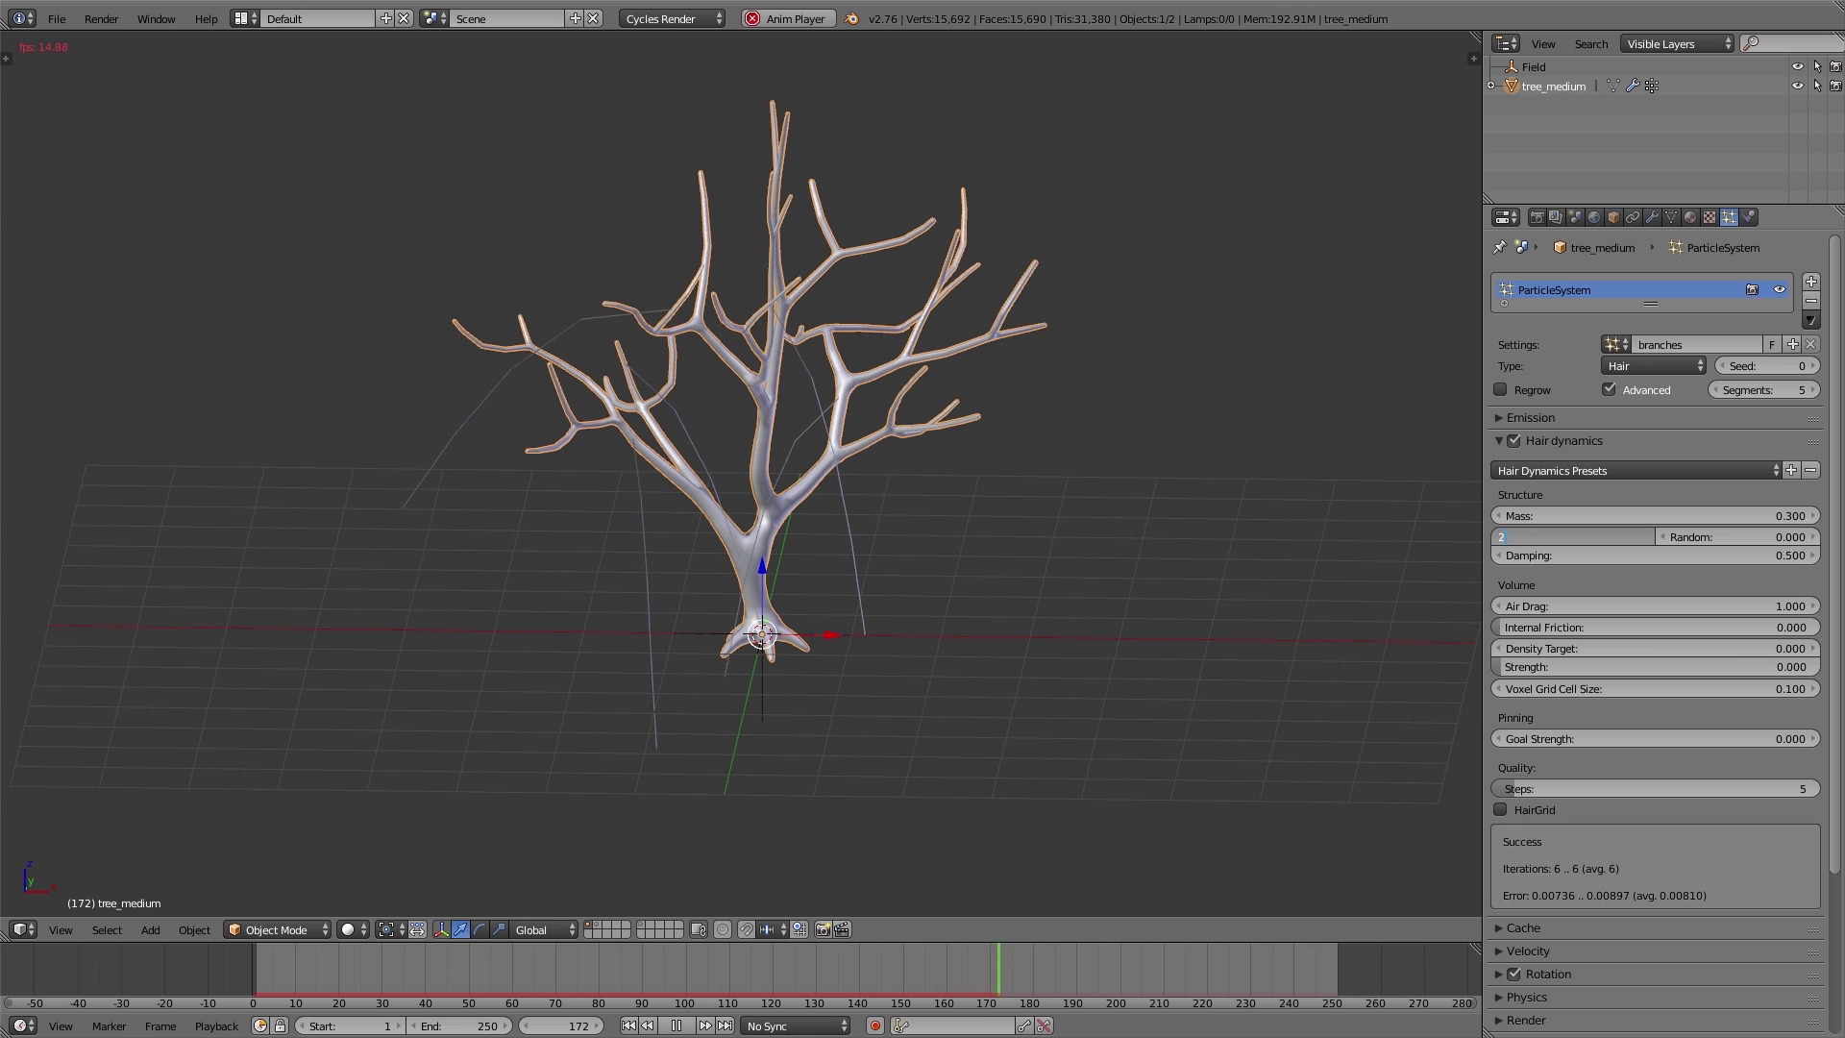
key(Return)
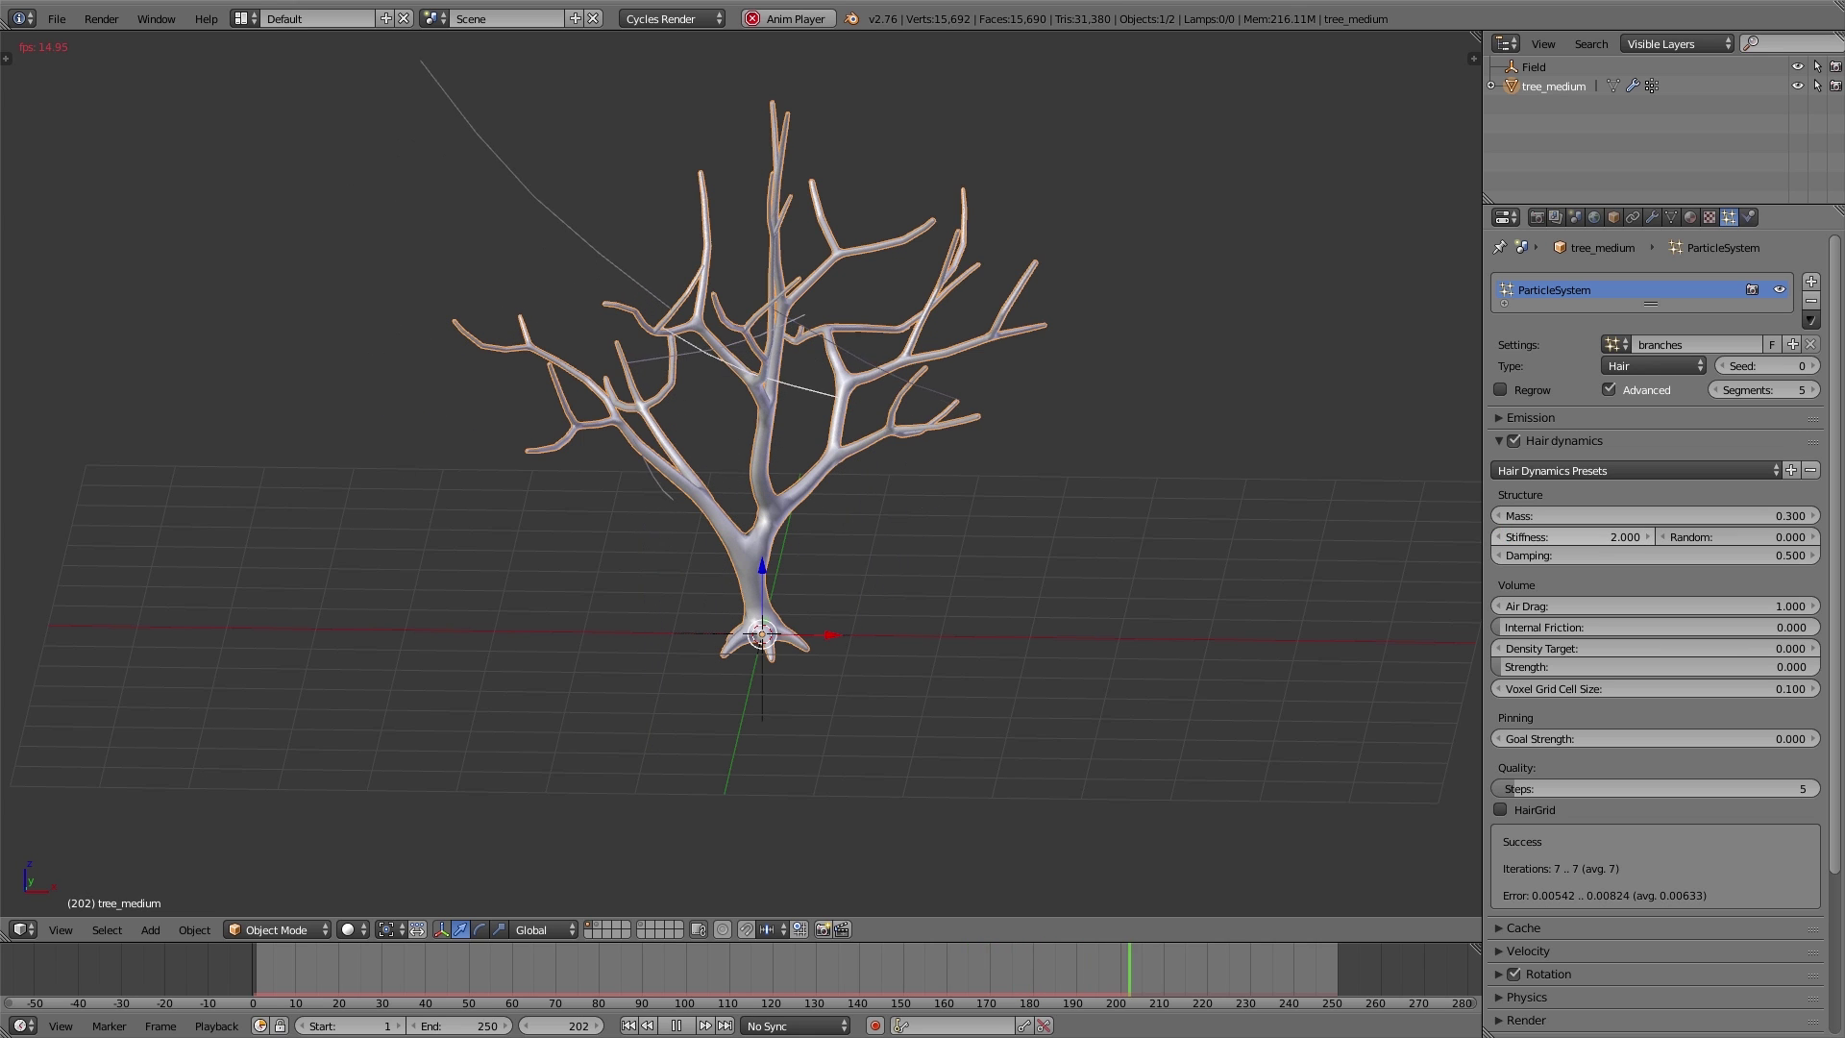
key(shift+Left)
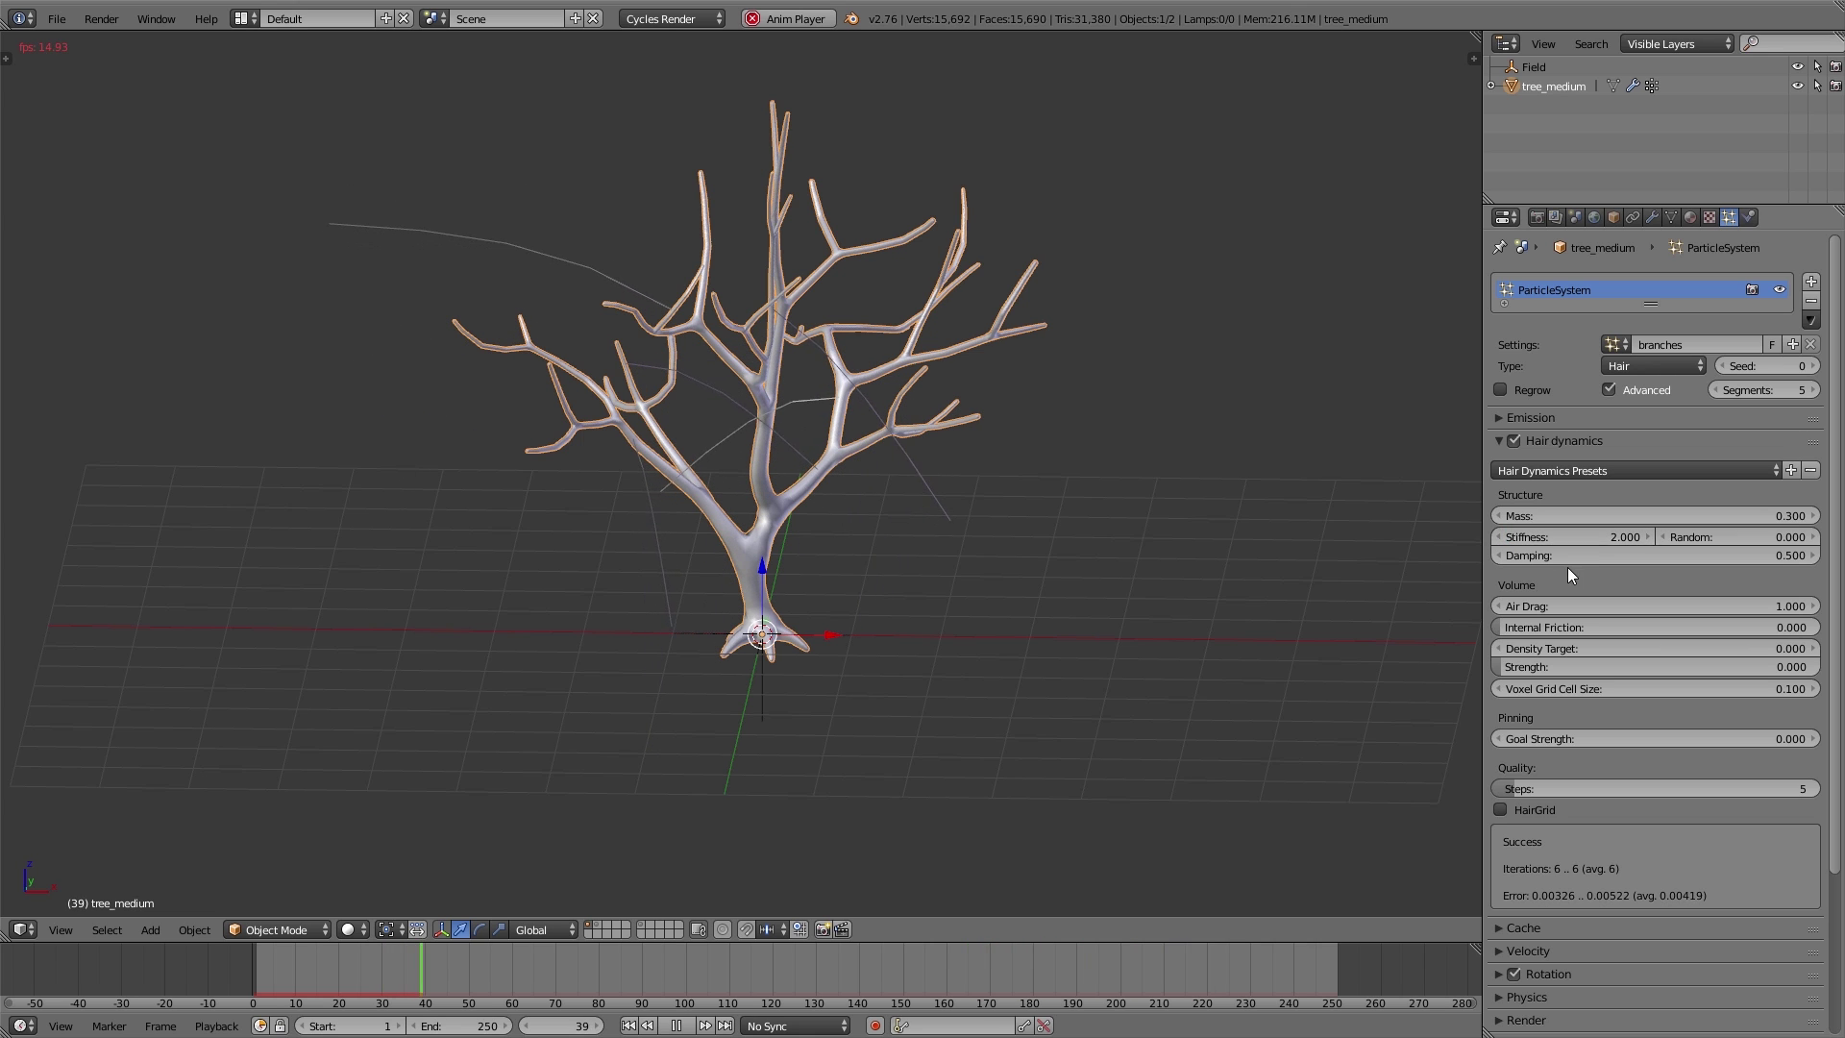
- Set the damping of the tree's hair dynamics to 2
click(1581, 560)
text(2)
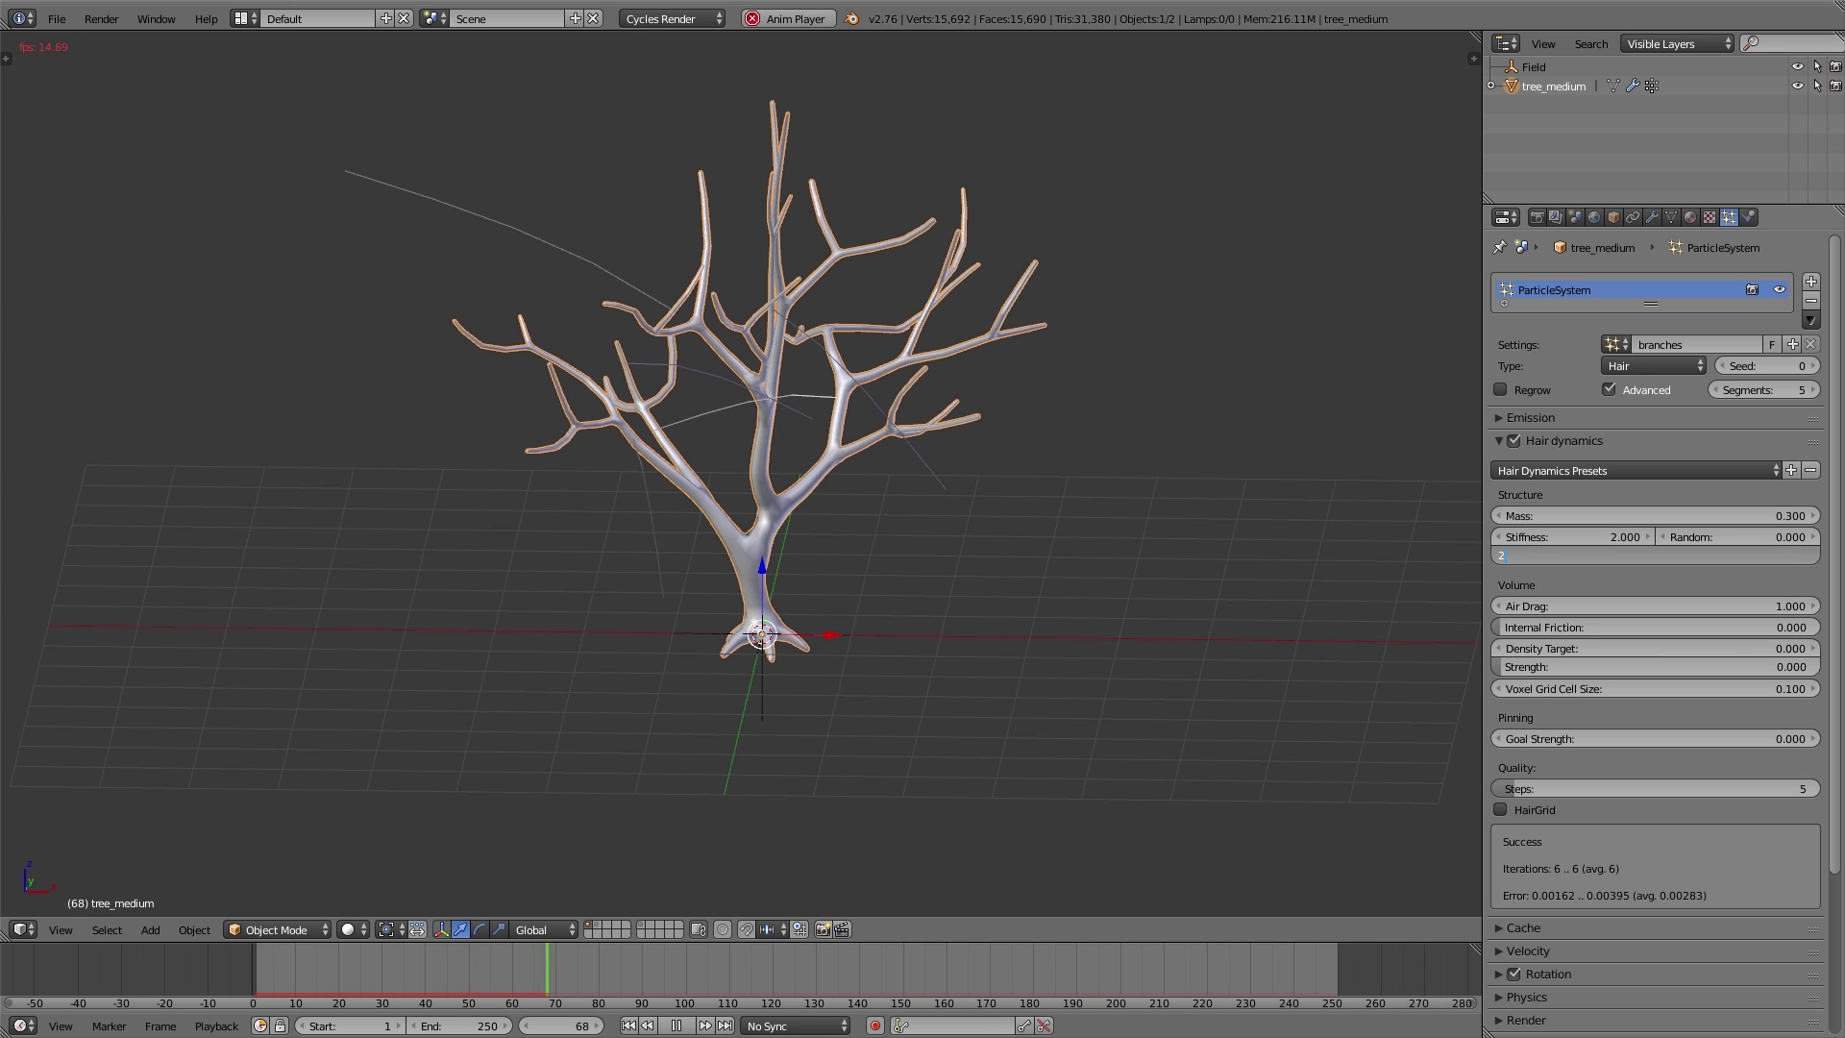
key(Return)
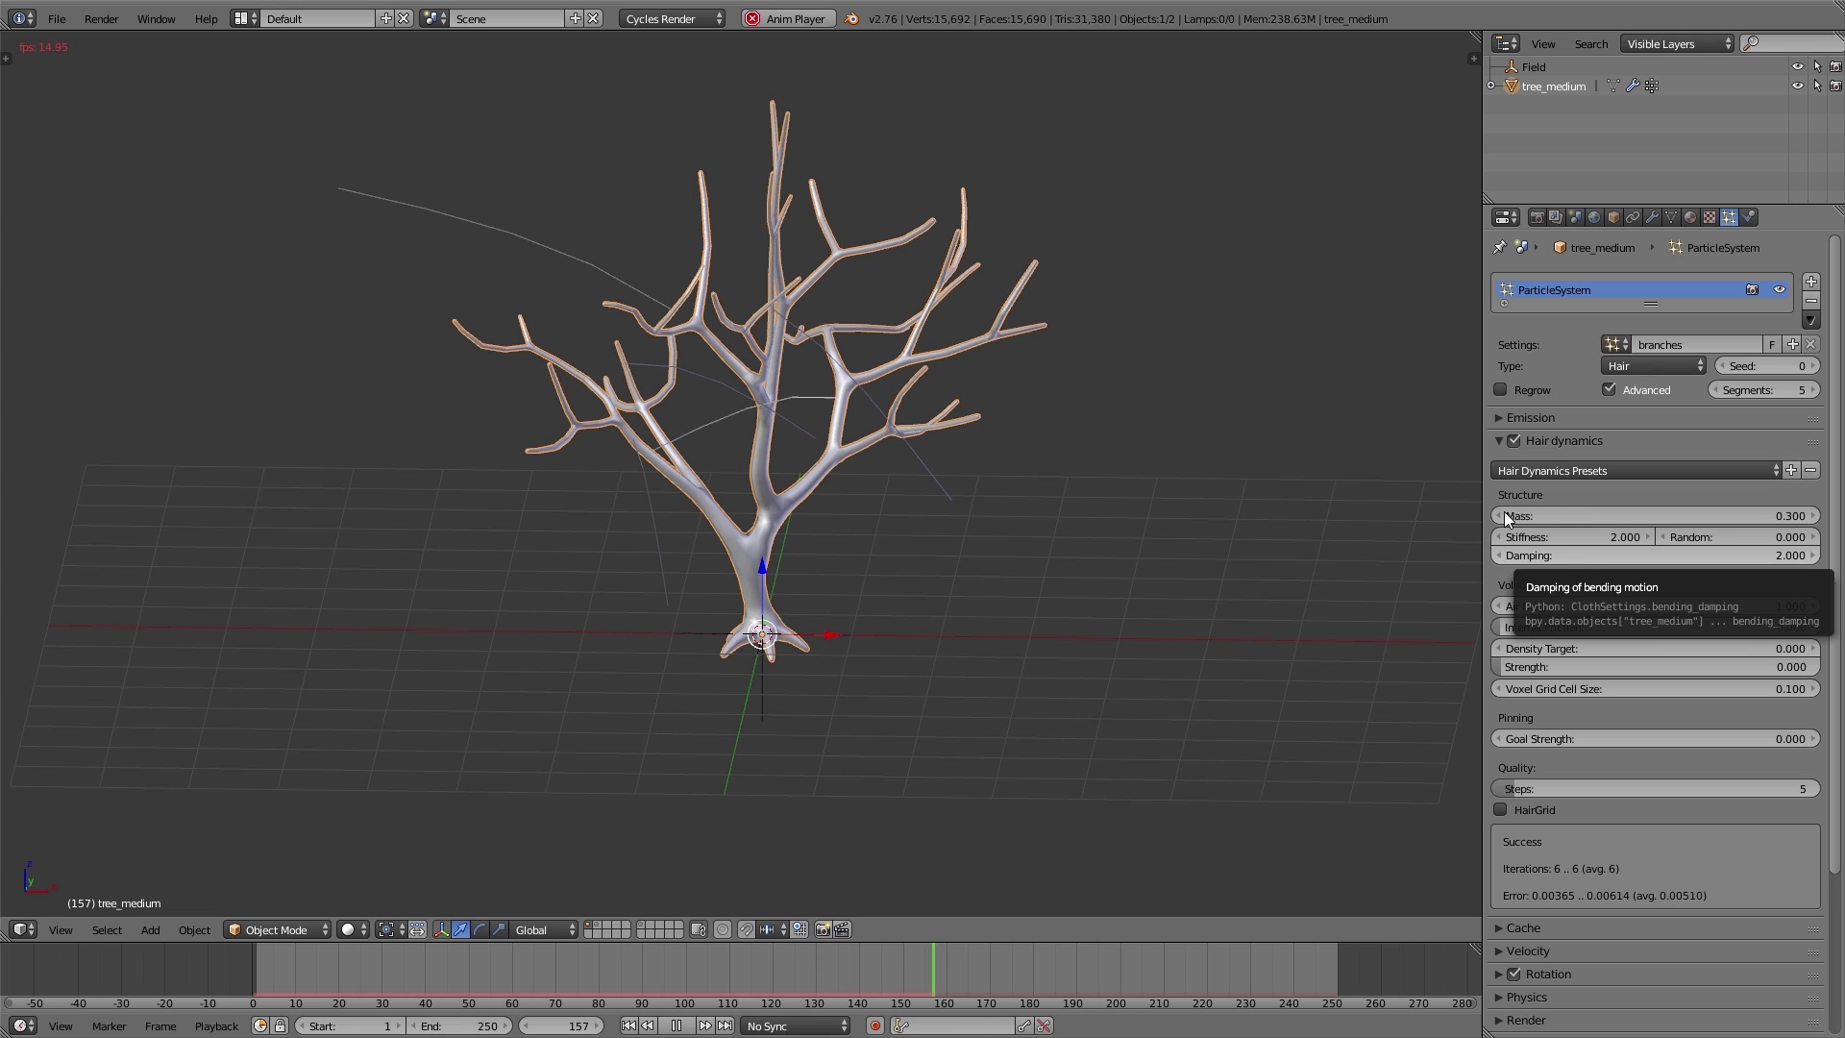
- Render the tree's hair particles as the branches group instead of paths, and view the foliage up close
click(1495, 441)
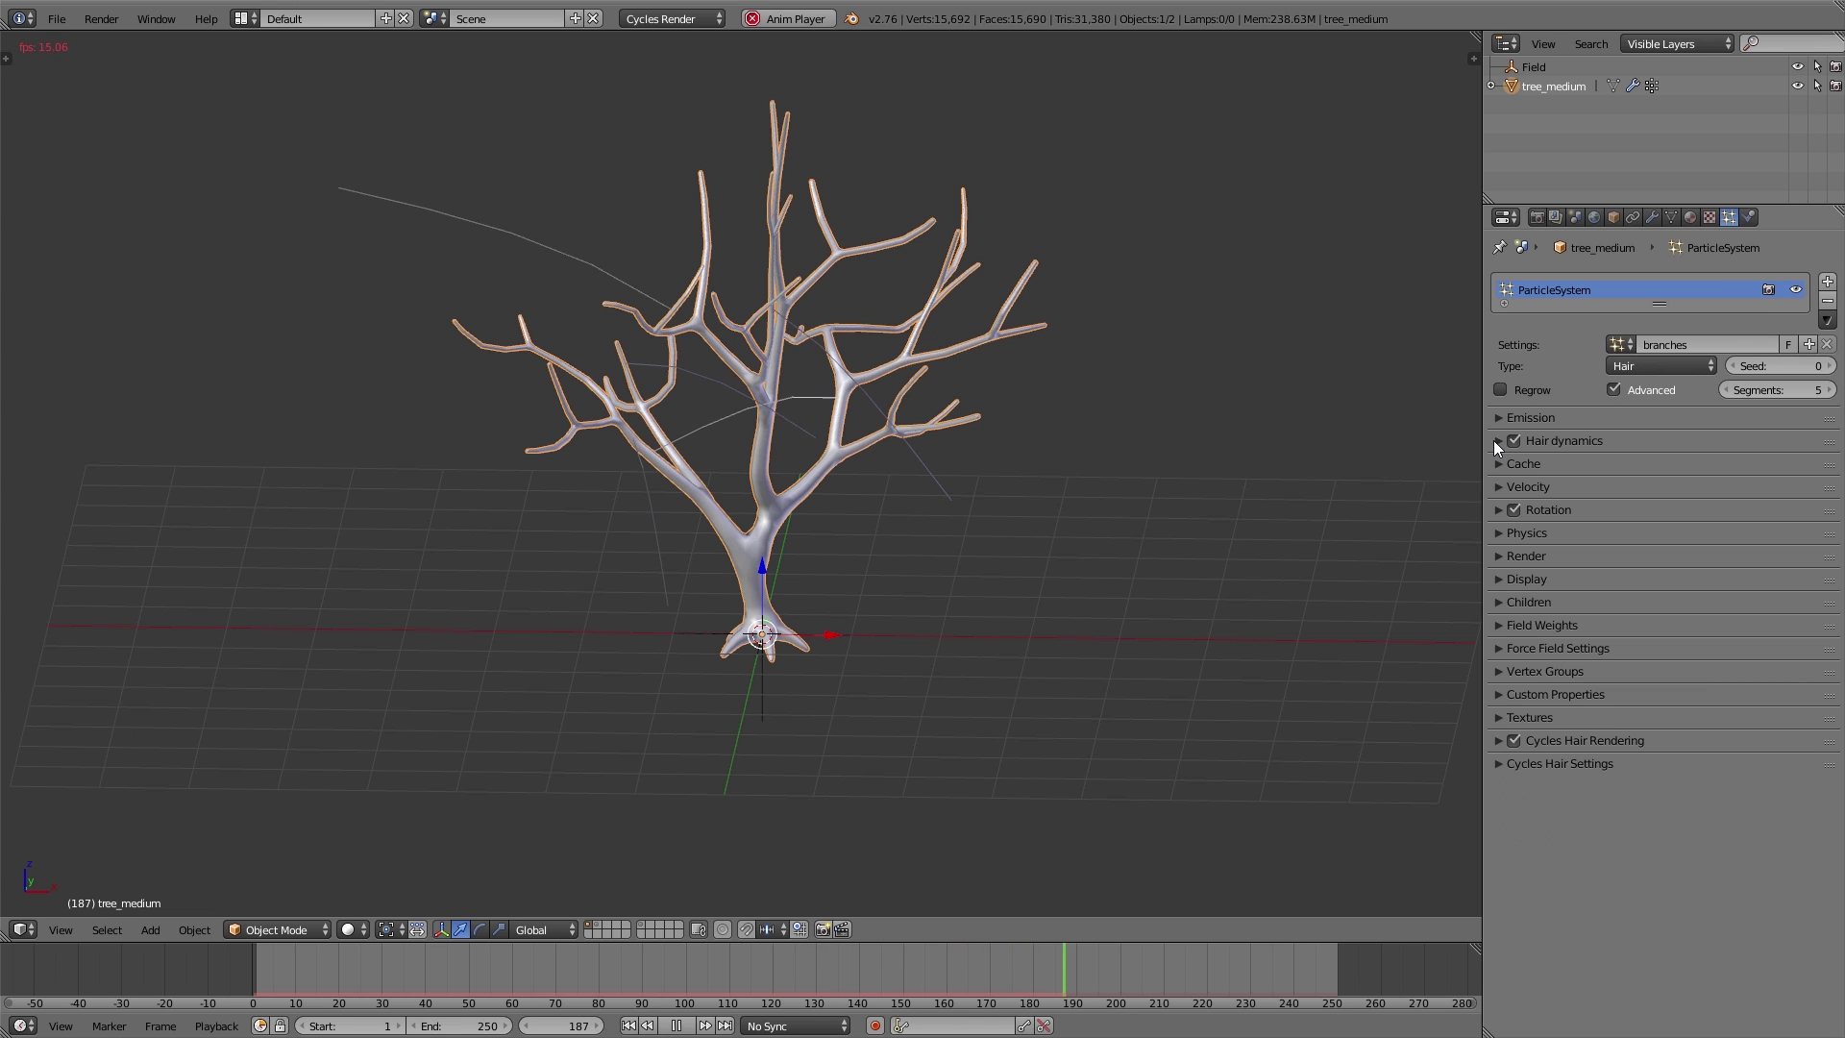
click(1498, 555)
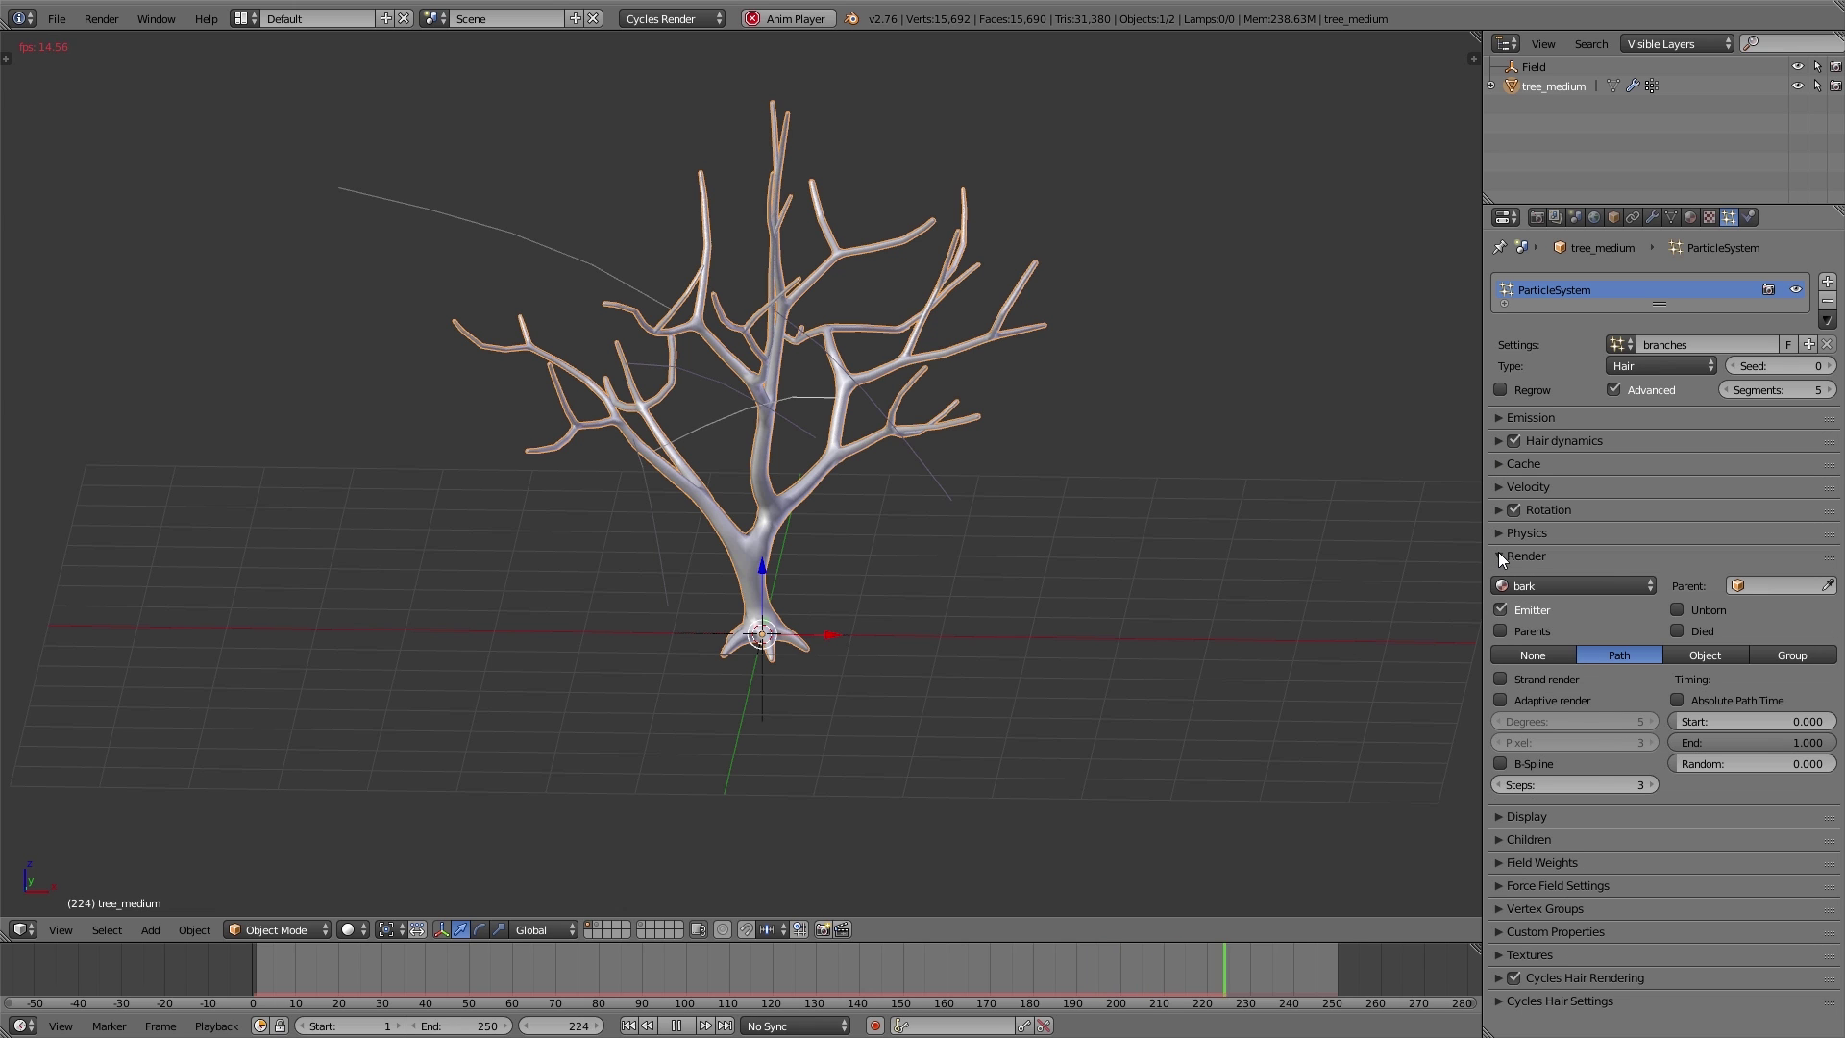
click(1798, 658)
scroll(699, 359, up, 6)
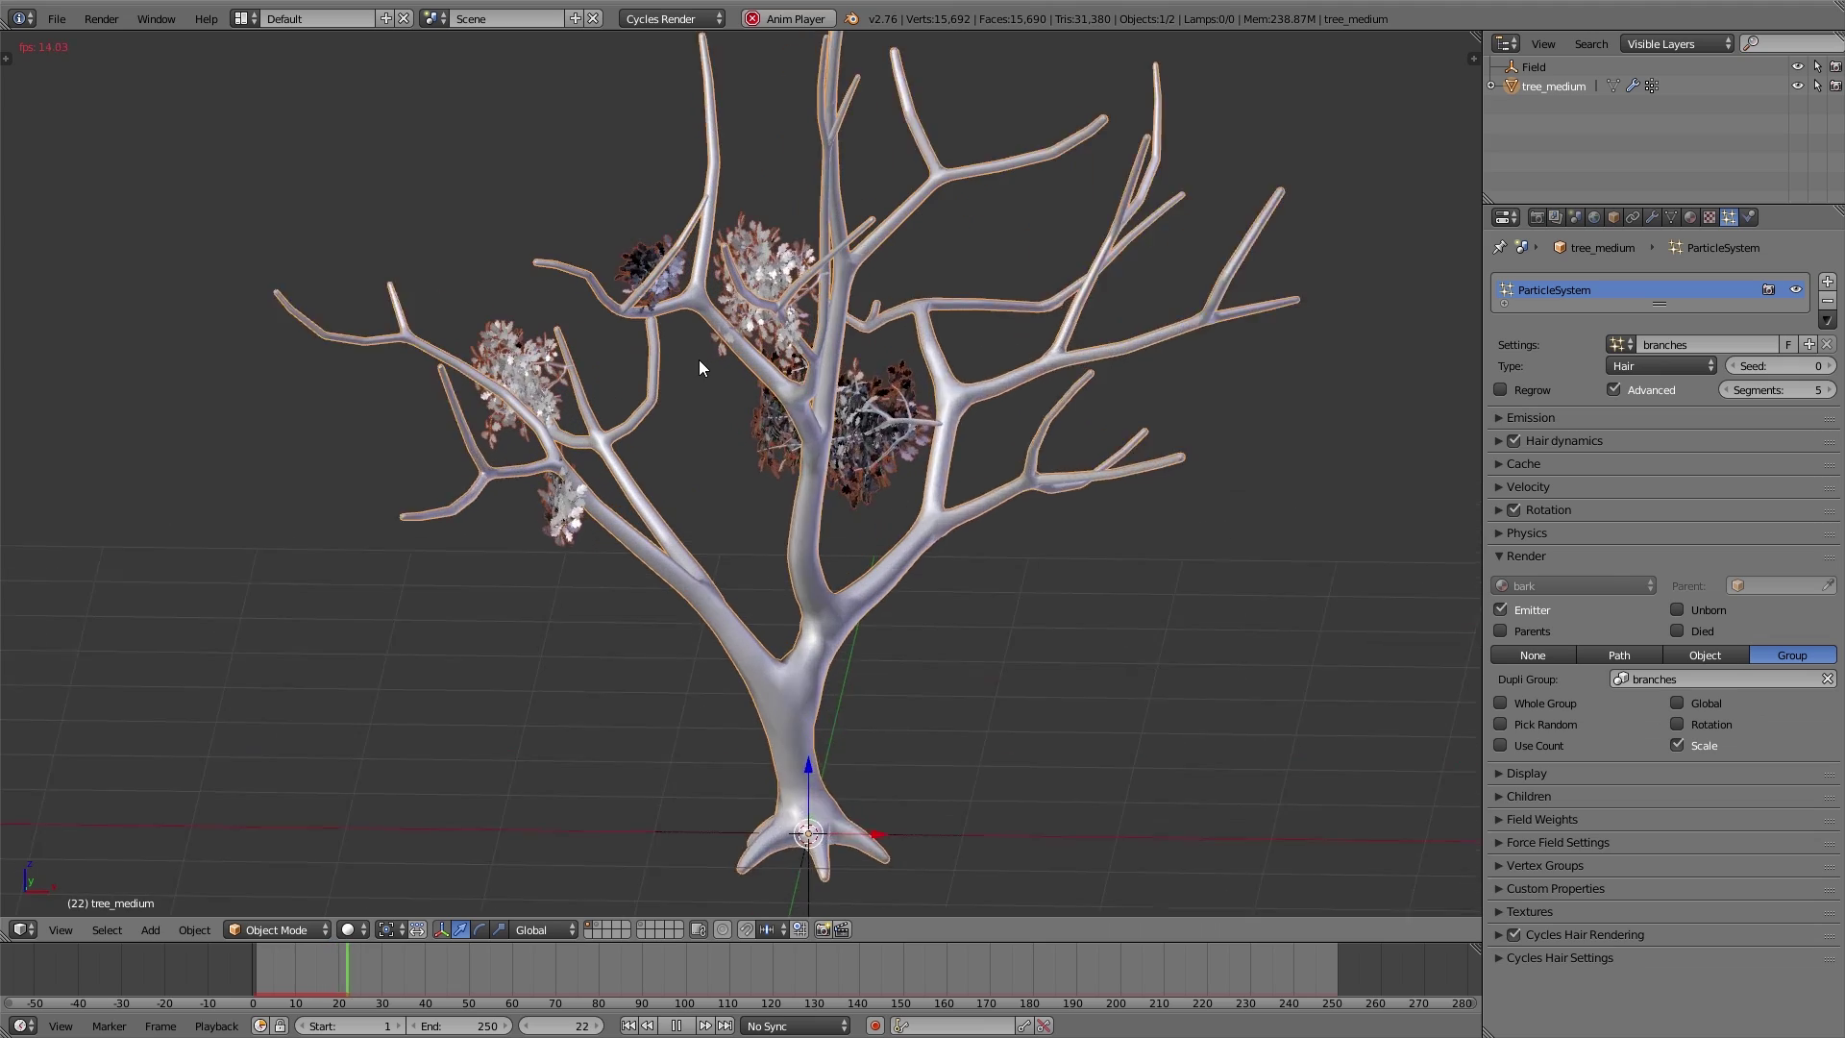
middle_drag(678, 381, 687, 383)
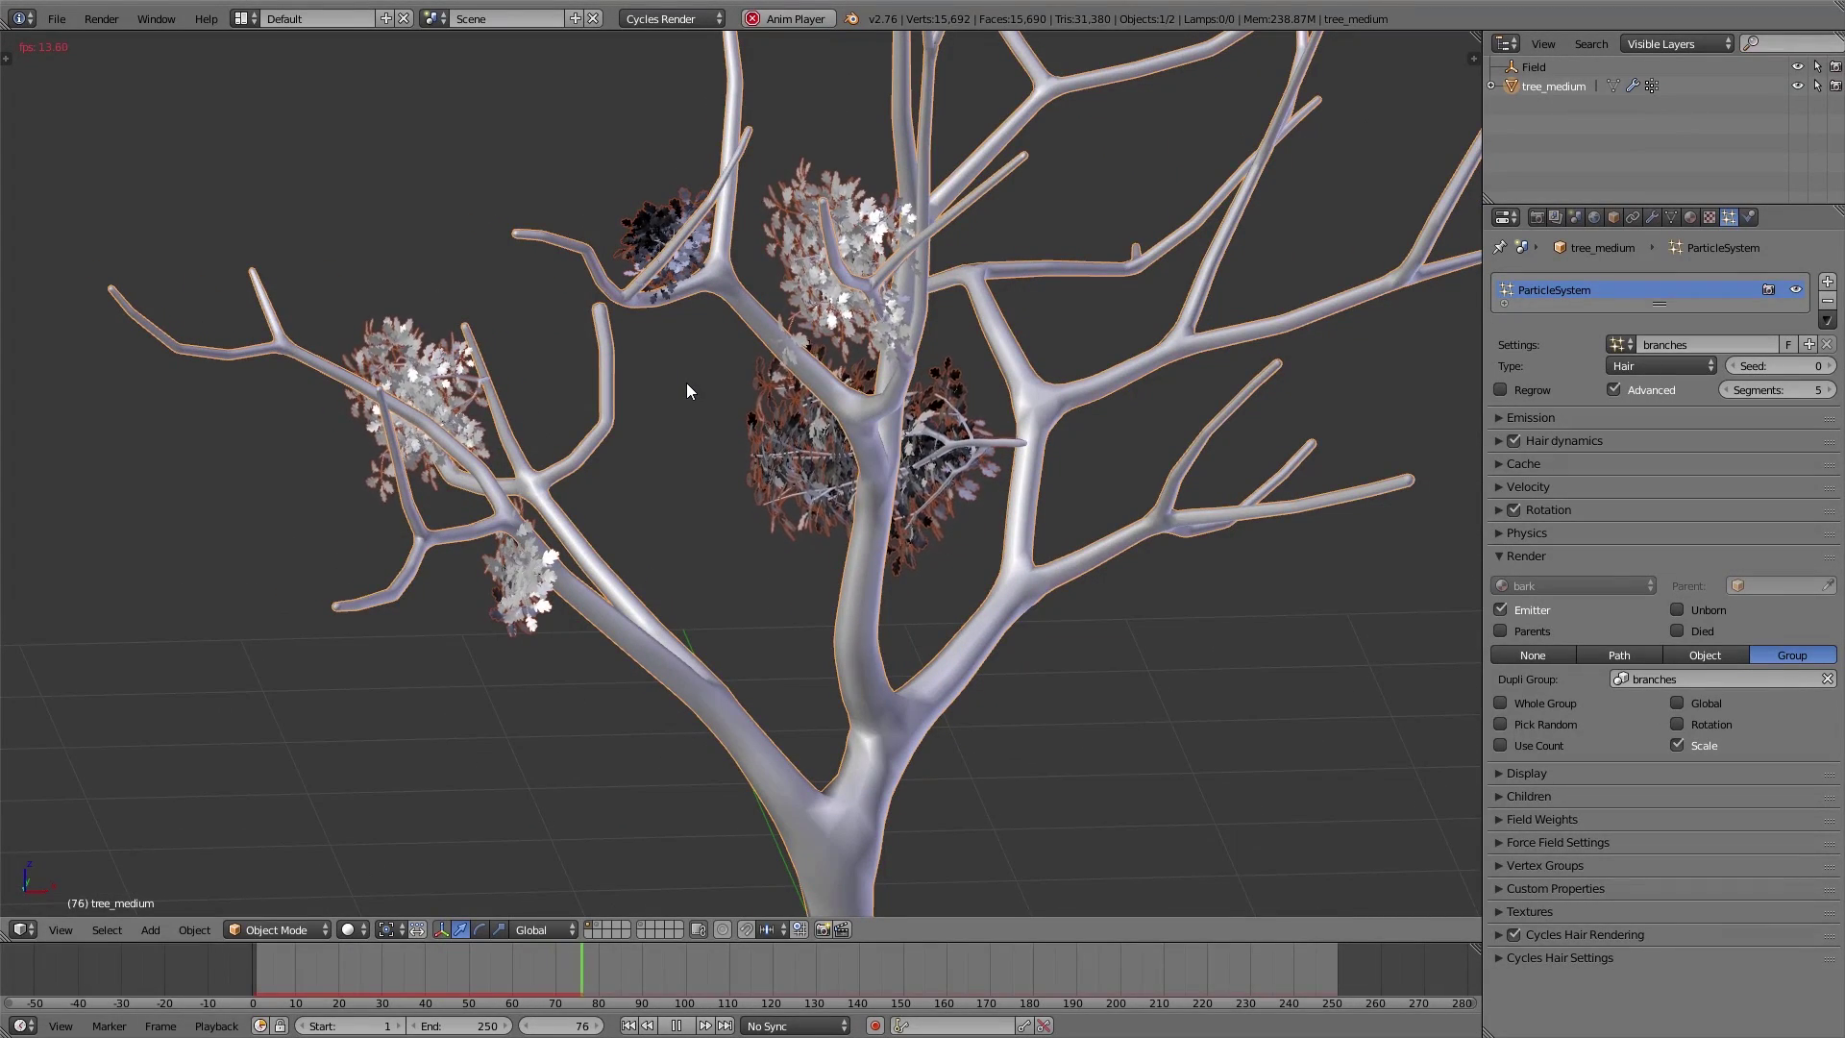
- Set the turbulence force field's strength to 50
scroll(688, 382, down, 4)
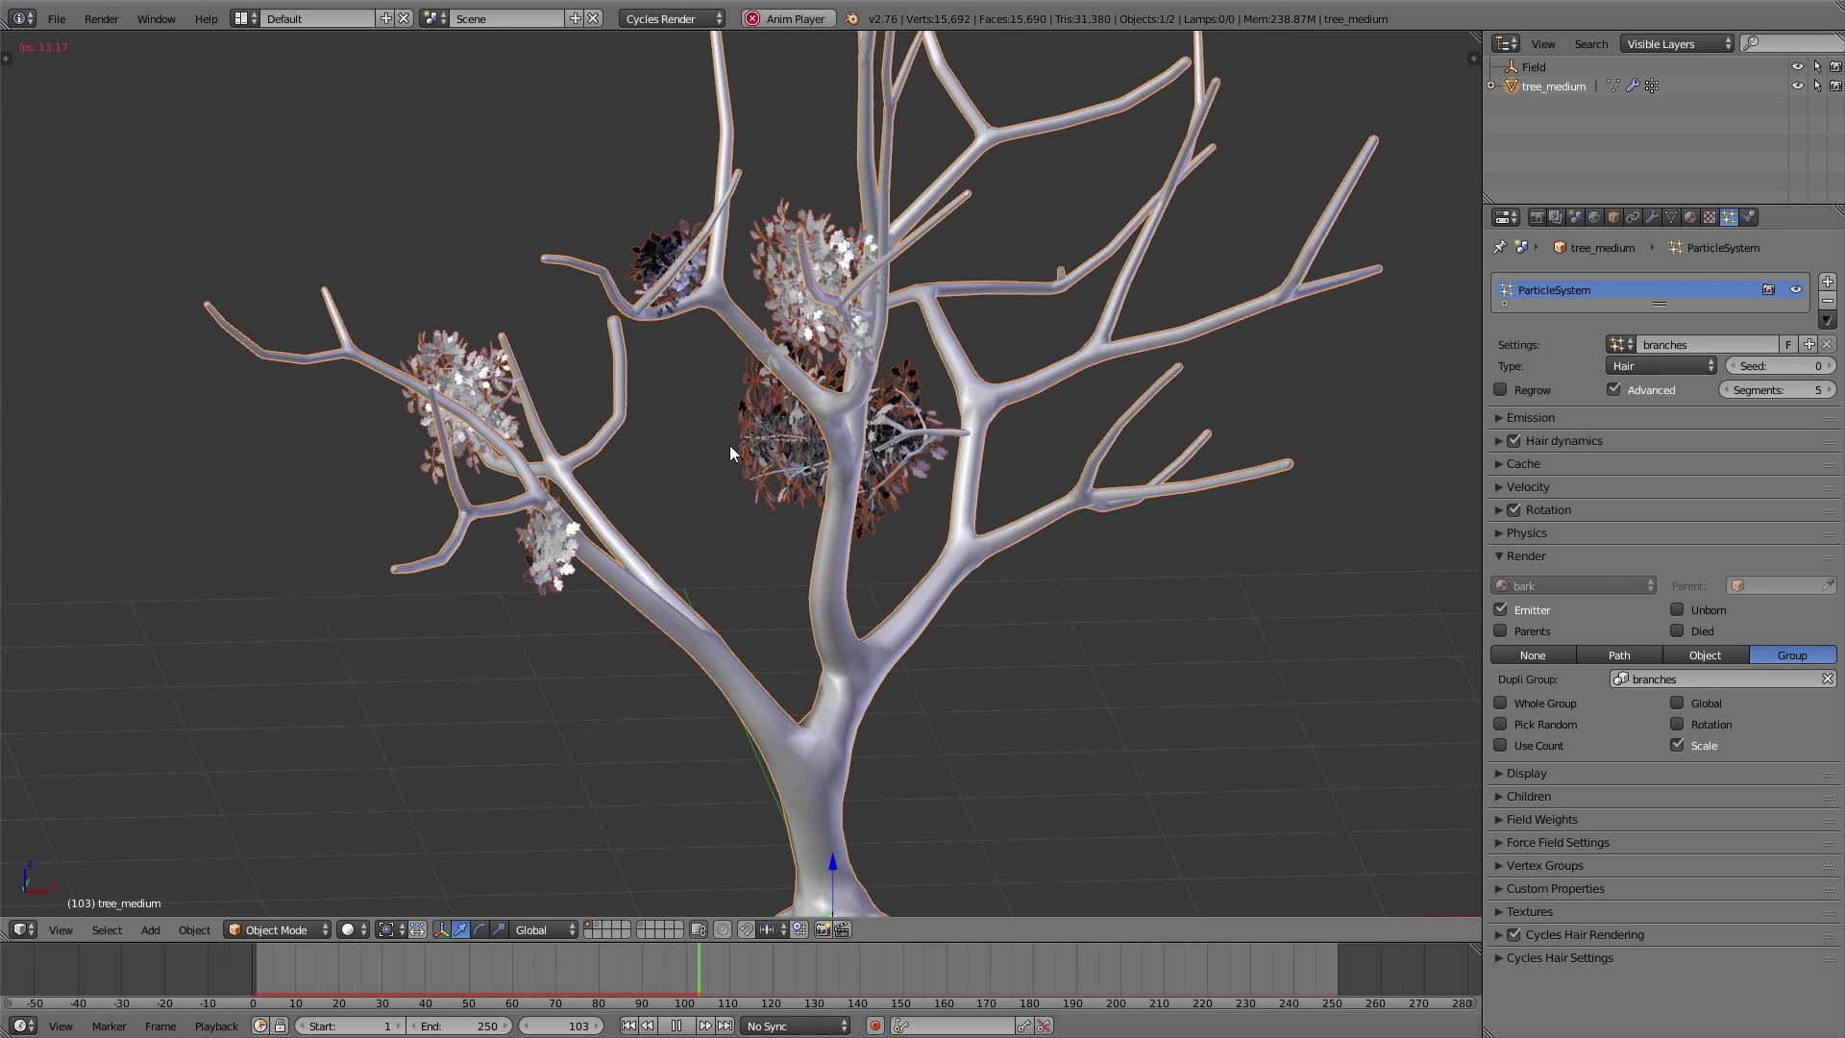
scroll(769, 451, down, 2)
right_click(817, 860)
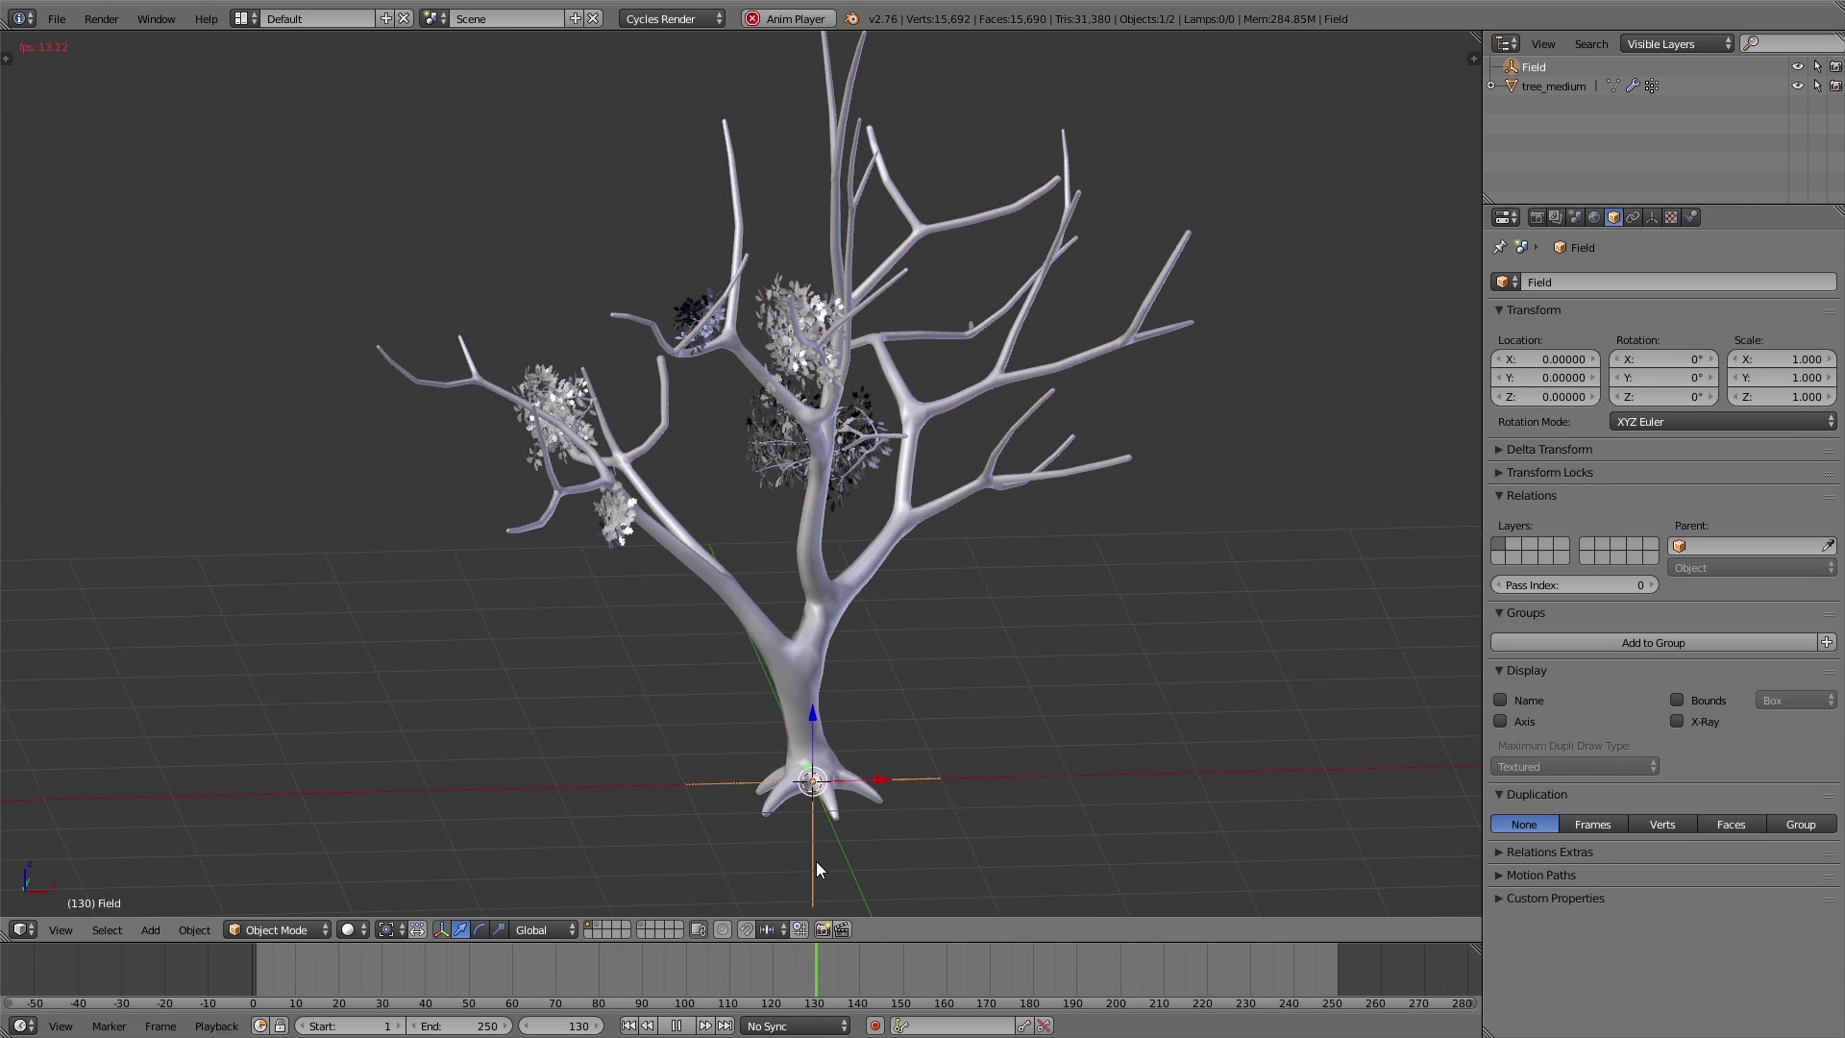
click(1694, 217)
click(1594, 419)
text(50)
key(Return)
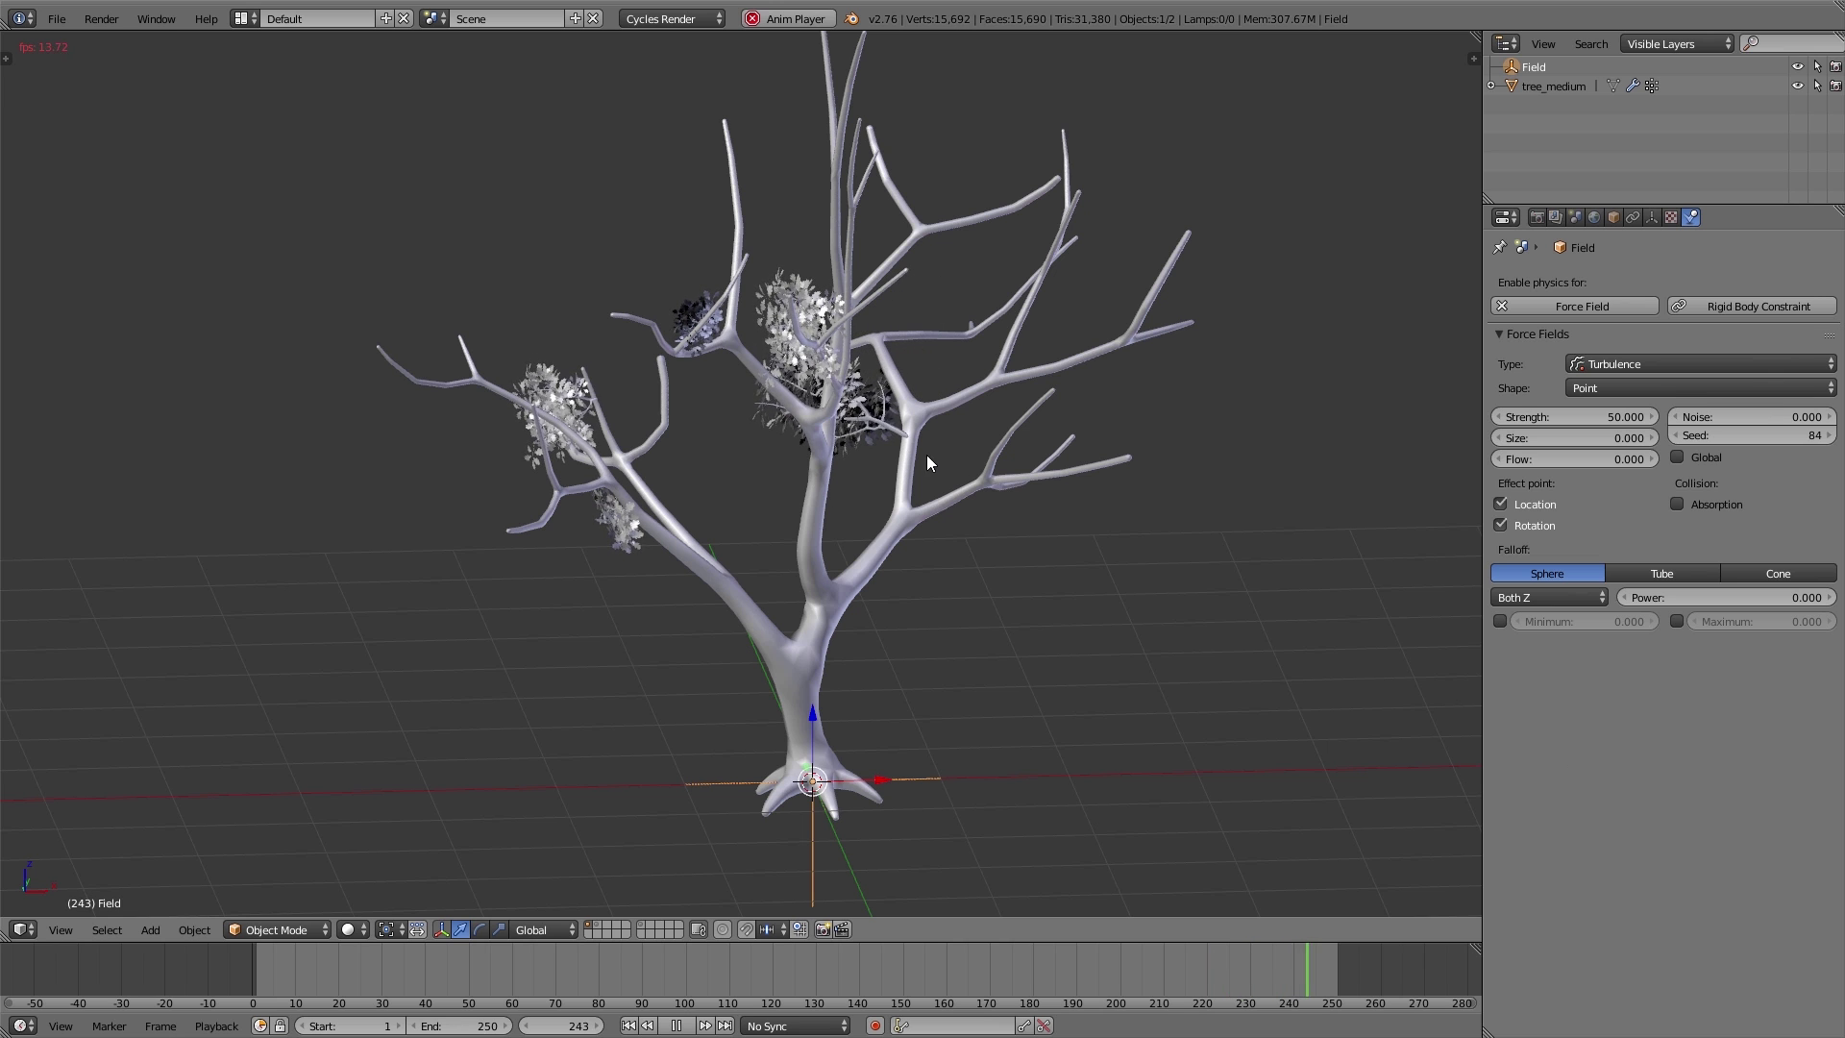
- Replay the simulation from the start, examine how the leafy branches sway from another angle, and stop playback
middle_drag(711, 346, 824, 399)
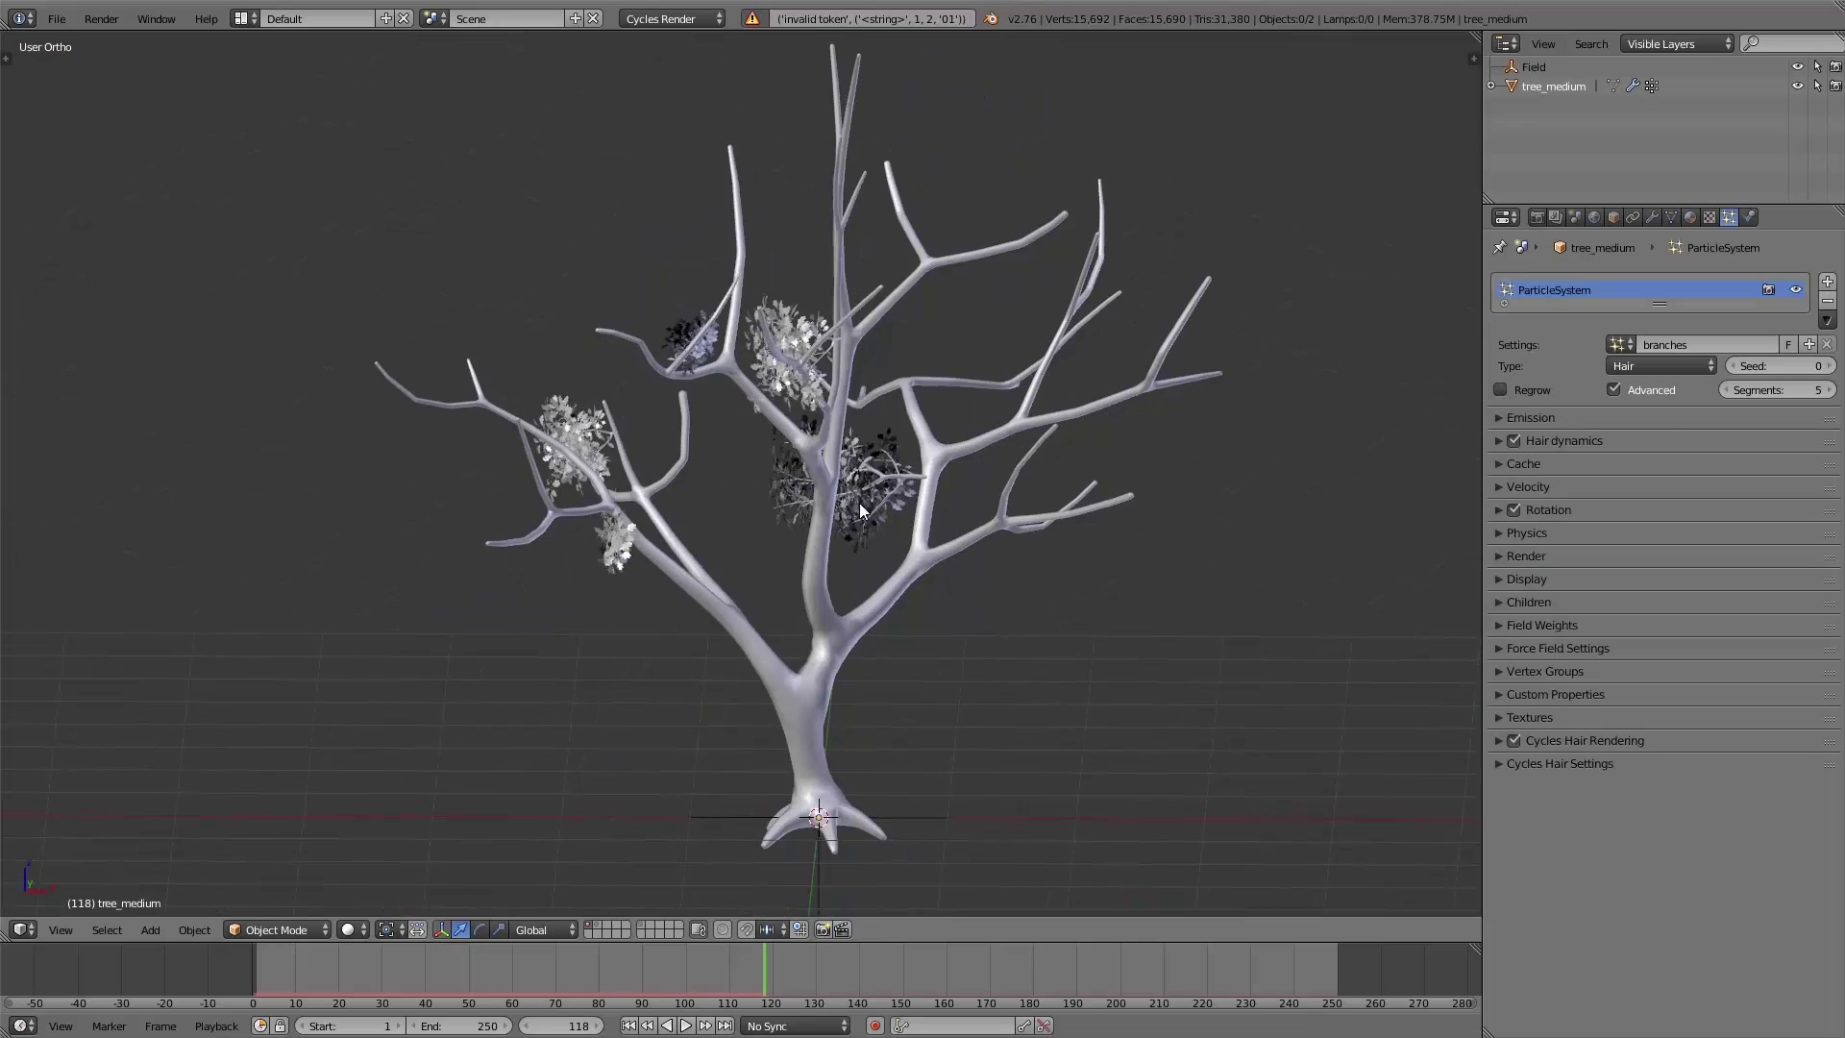
drag(560, 974, 131, 973)
key(alt+a)
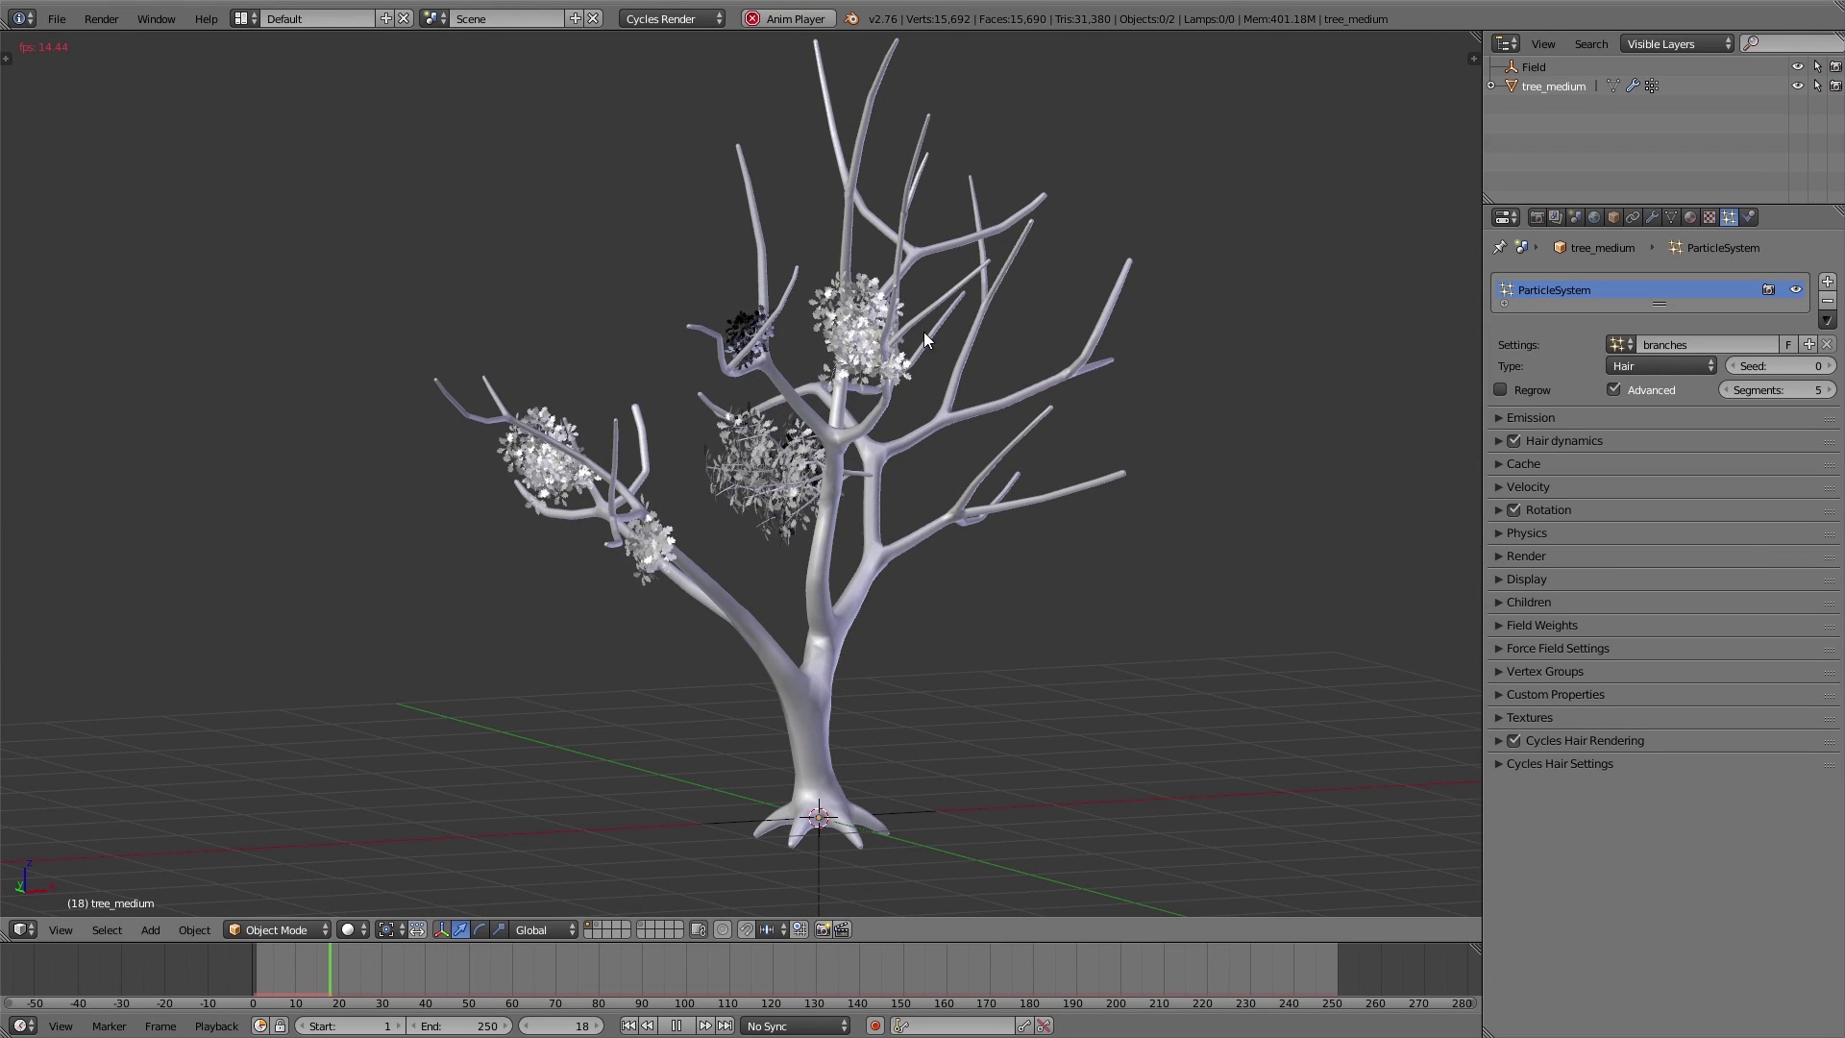
middle_drag(952, 538, 928, 532)
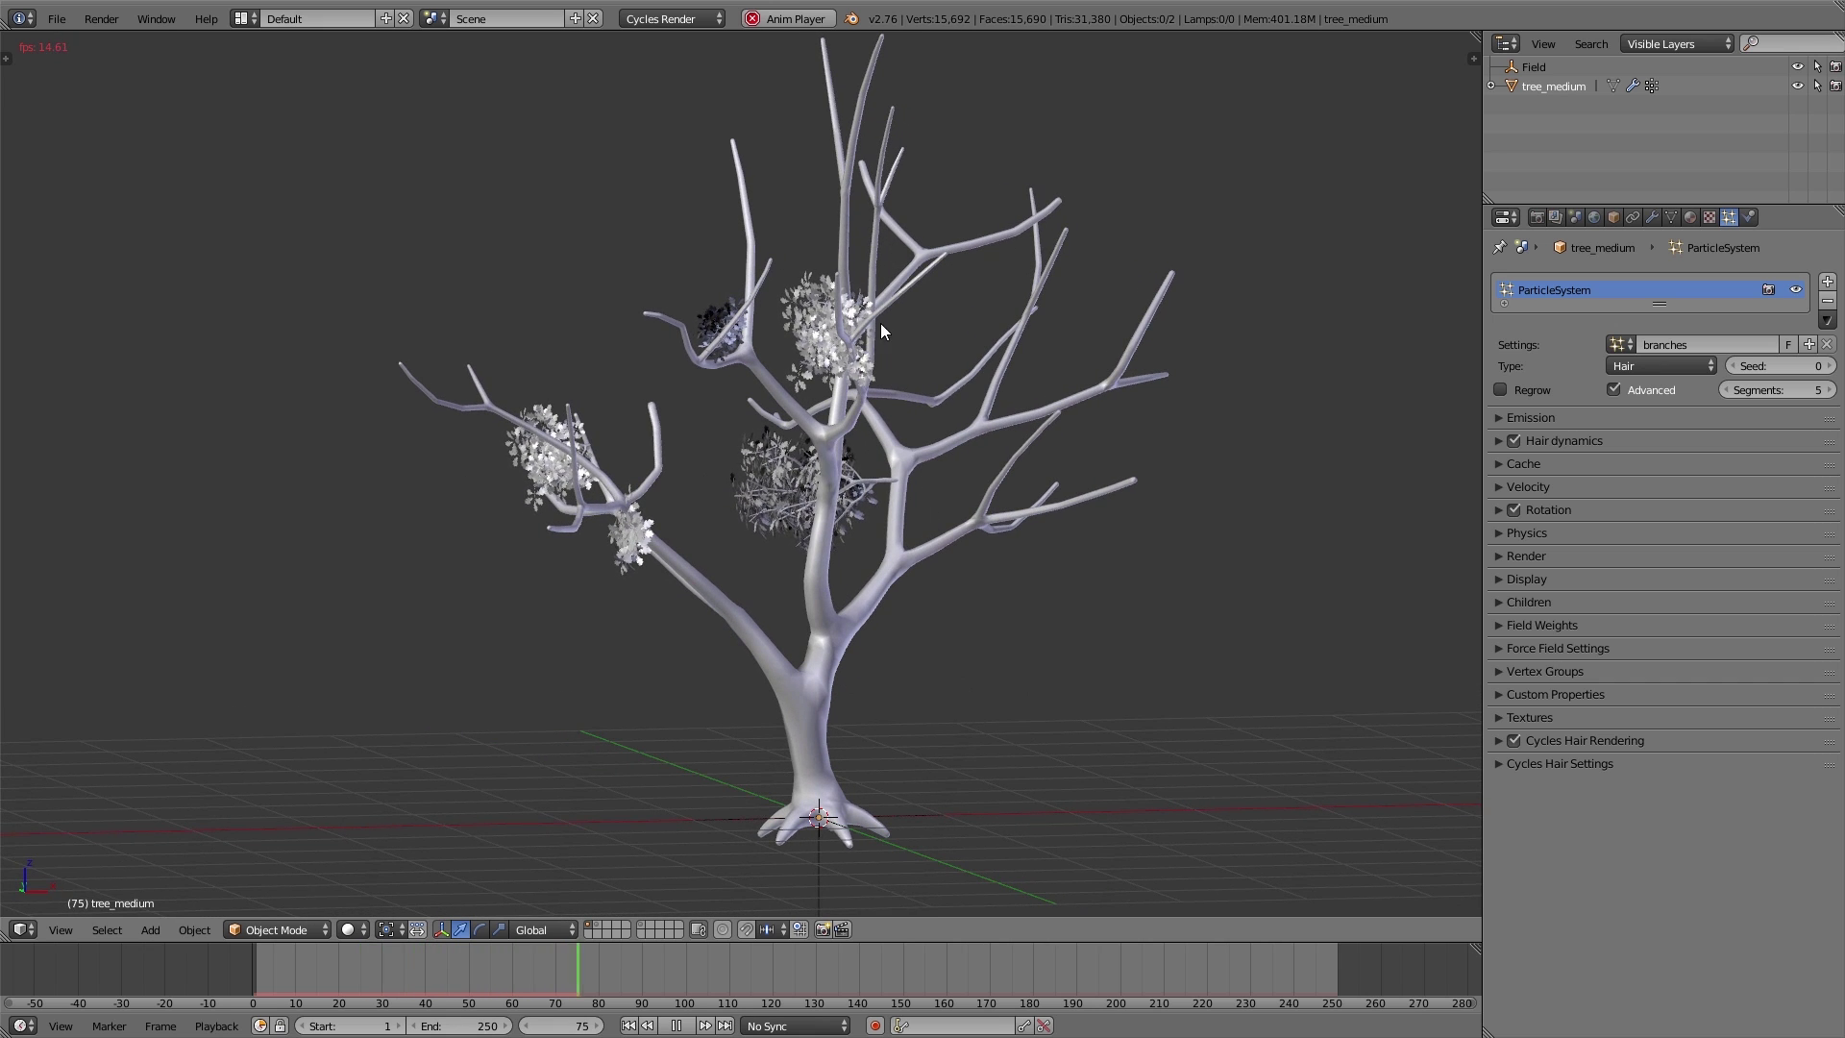
scroll(823, 266, up, 3)
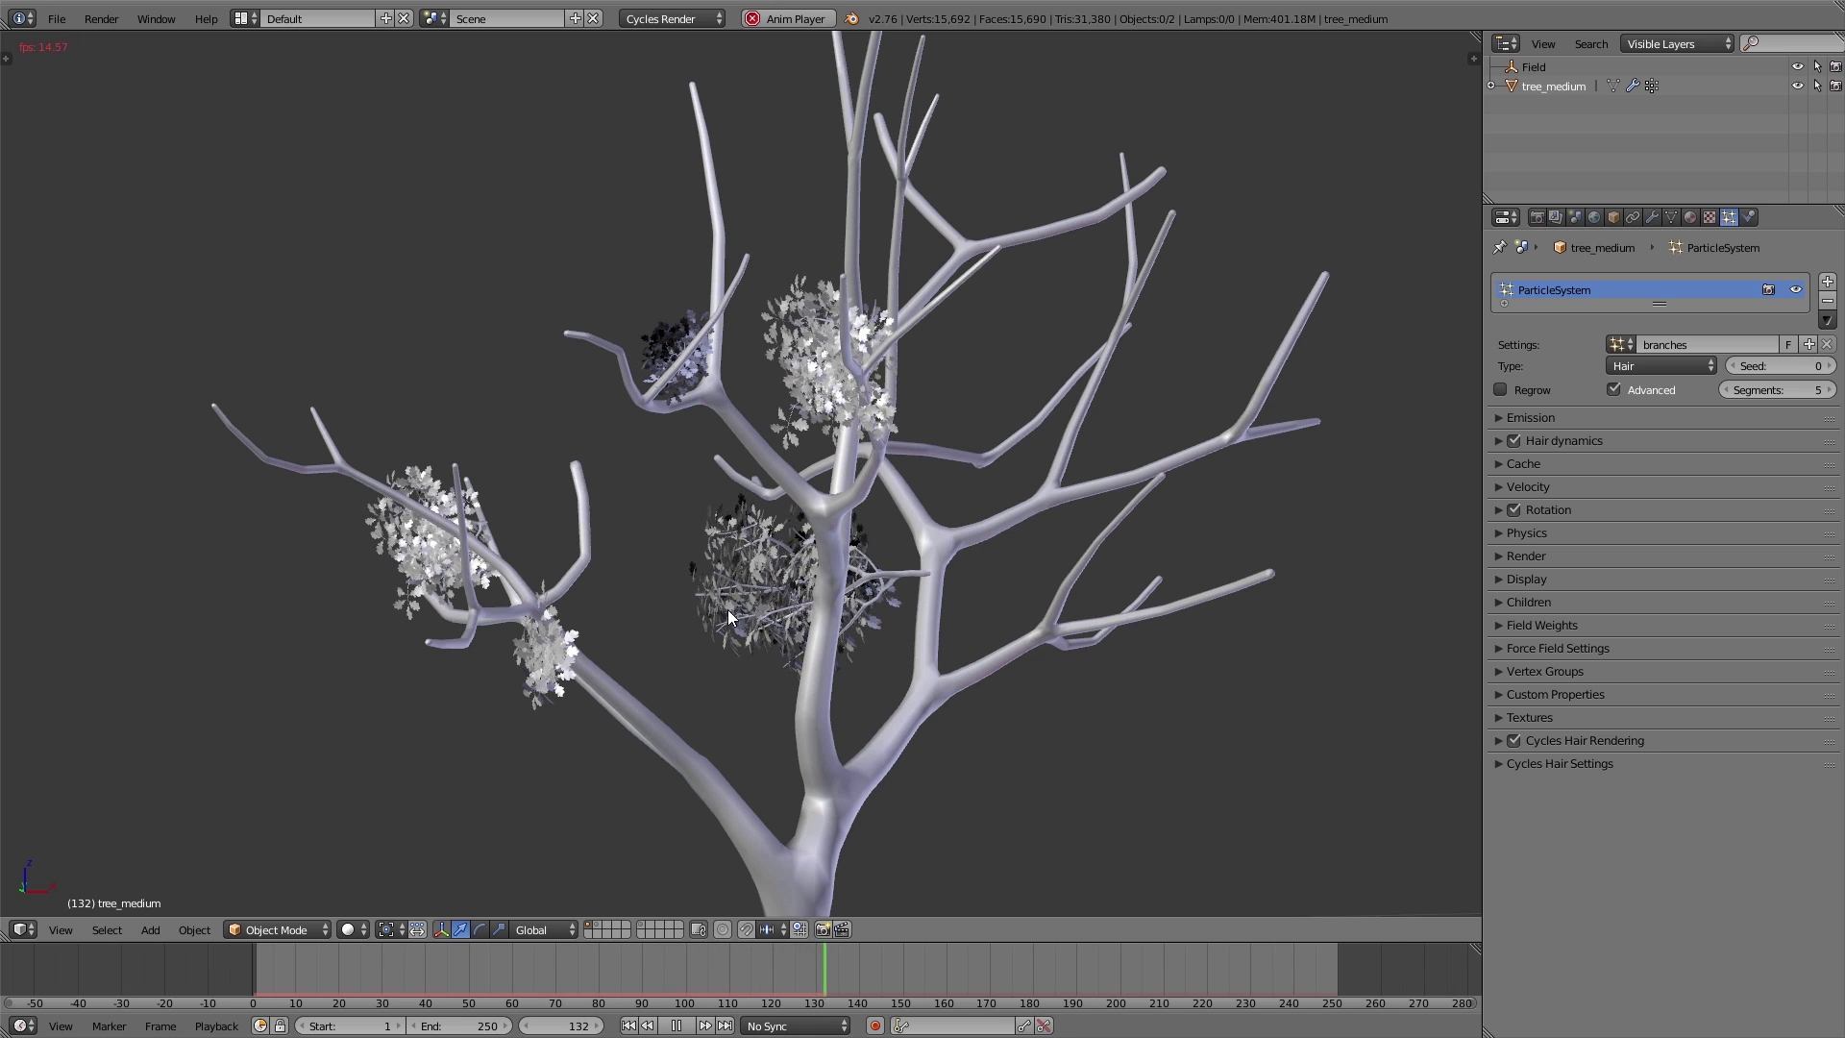
key(alt+a)
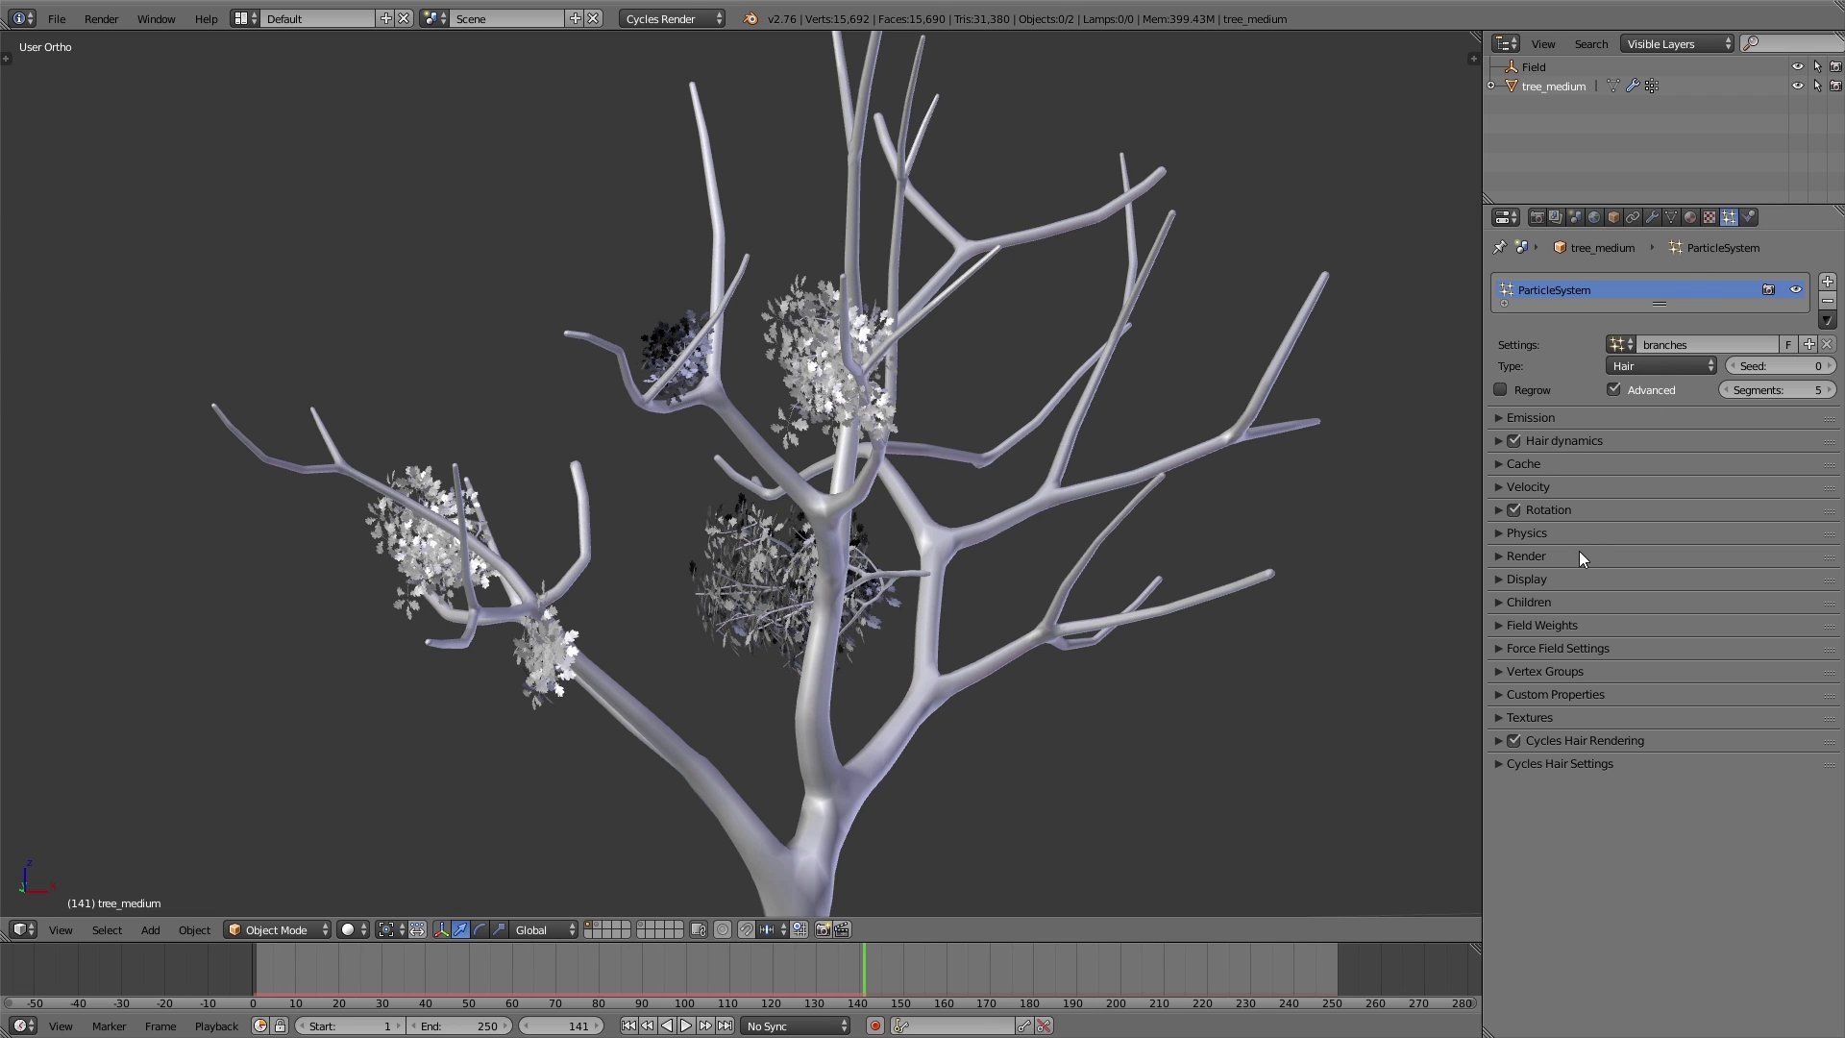
- Set the start frame of the particle system's cache to -100
click(1570, 464)
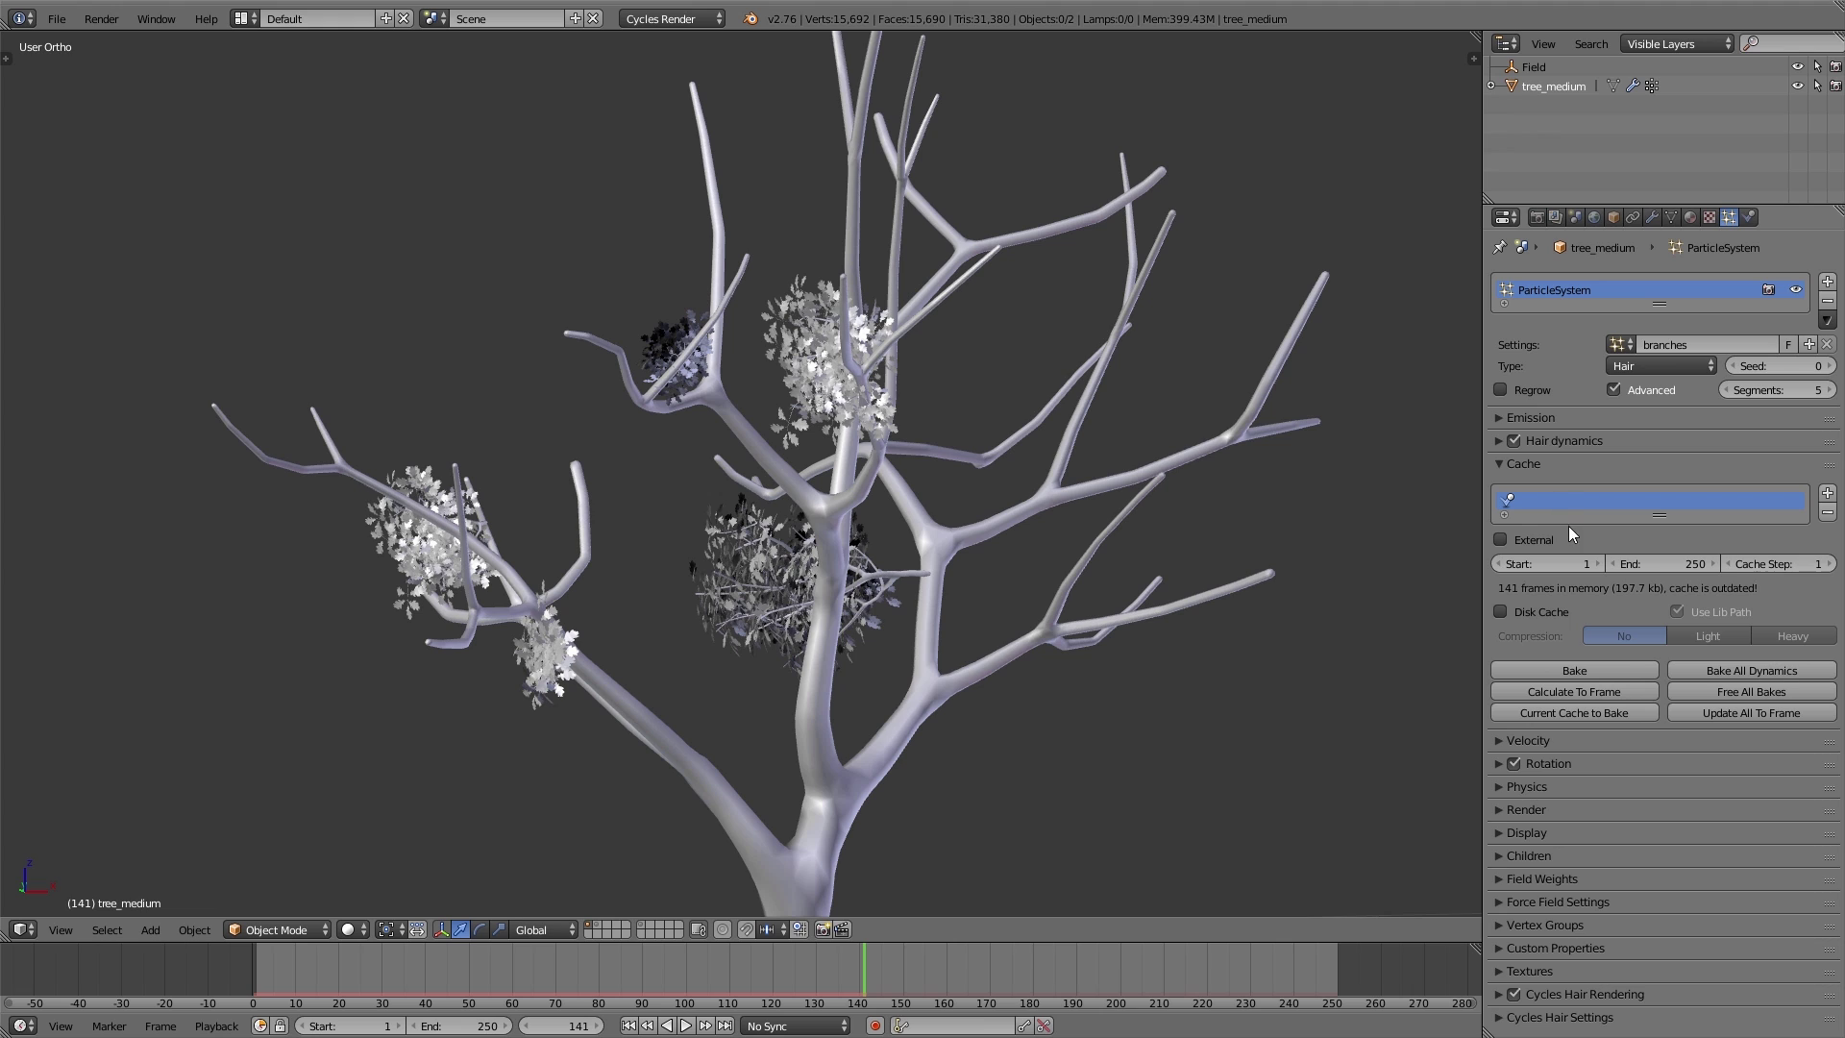
click(1569, 564)
key(BackSpace)
text(-100)
key(Return)
- Set the particle emission number to 200 and bake the hair dynamics cache
click(1532, 418)
click(1536, 451)
text(200)
key(Return)
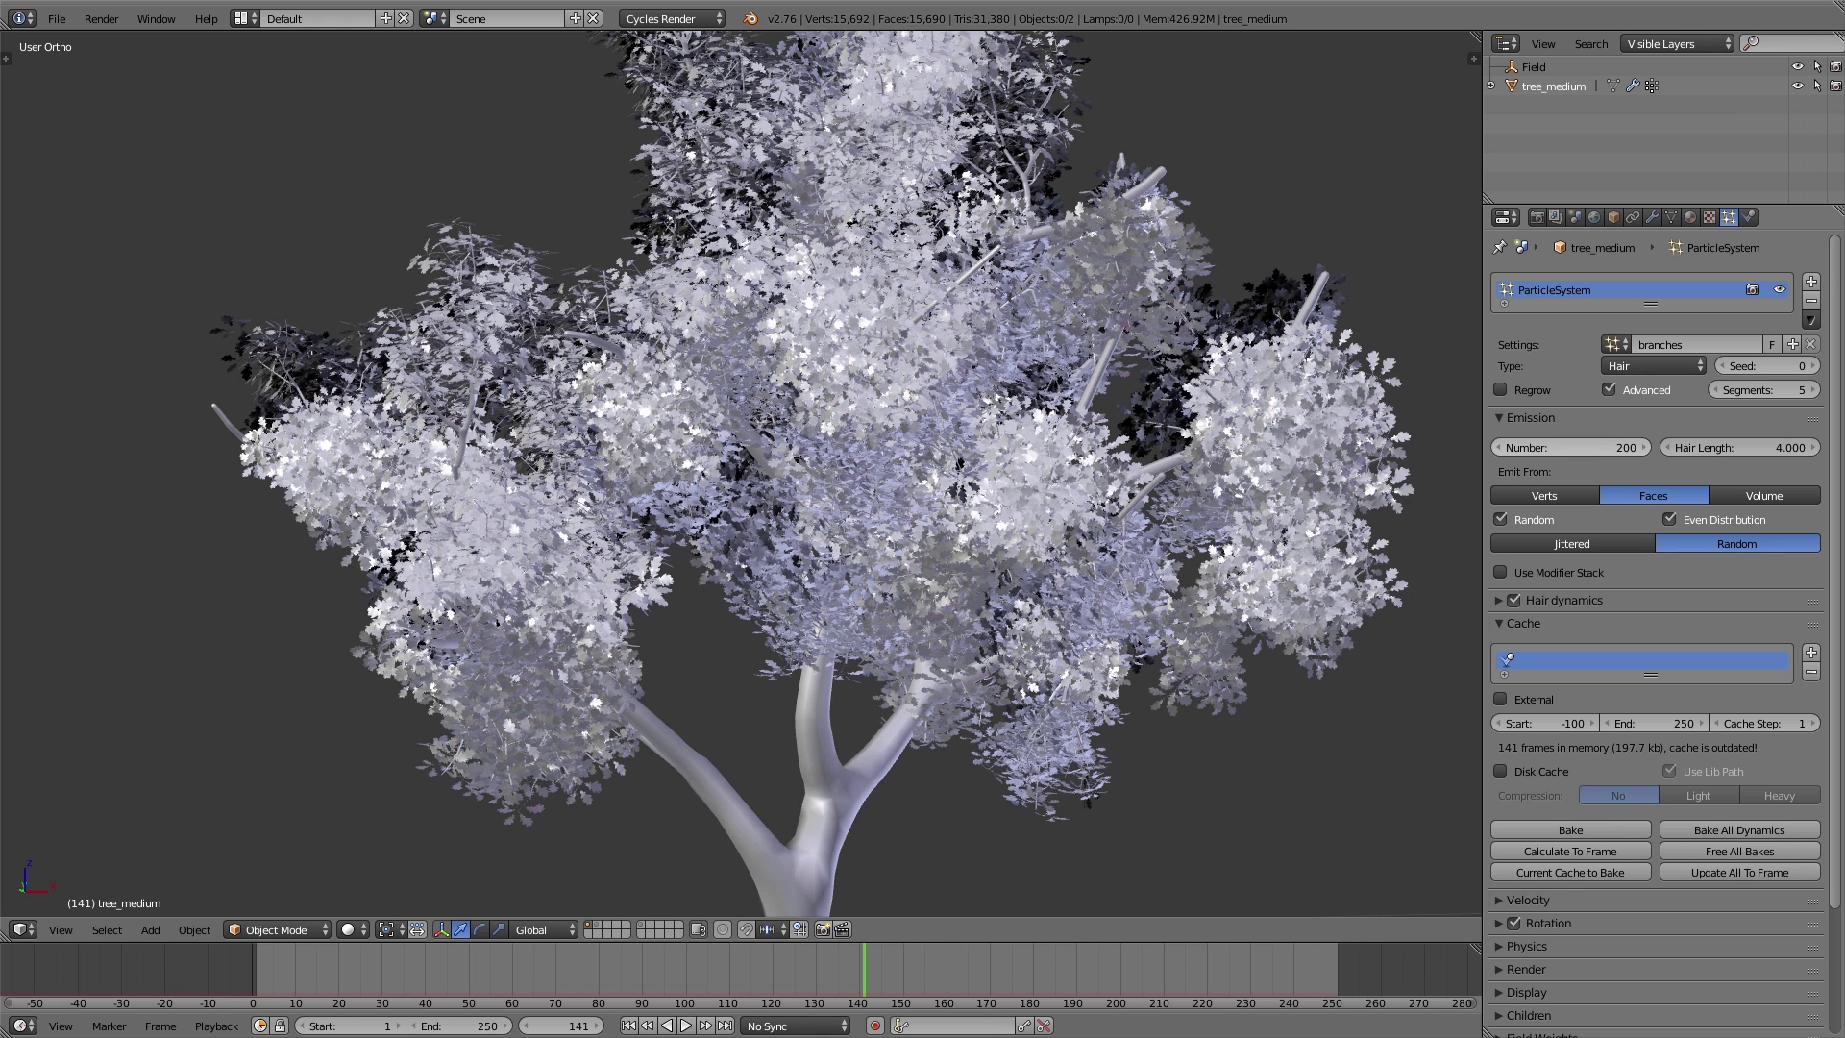
click(1533, 416)
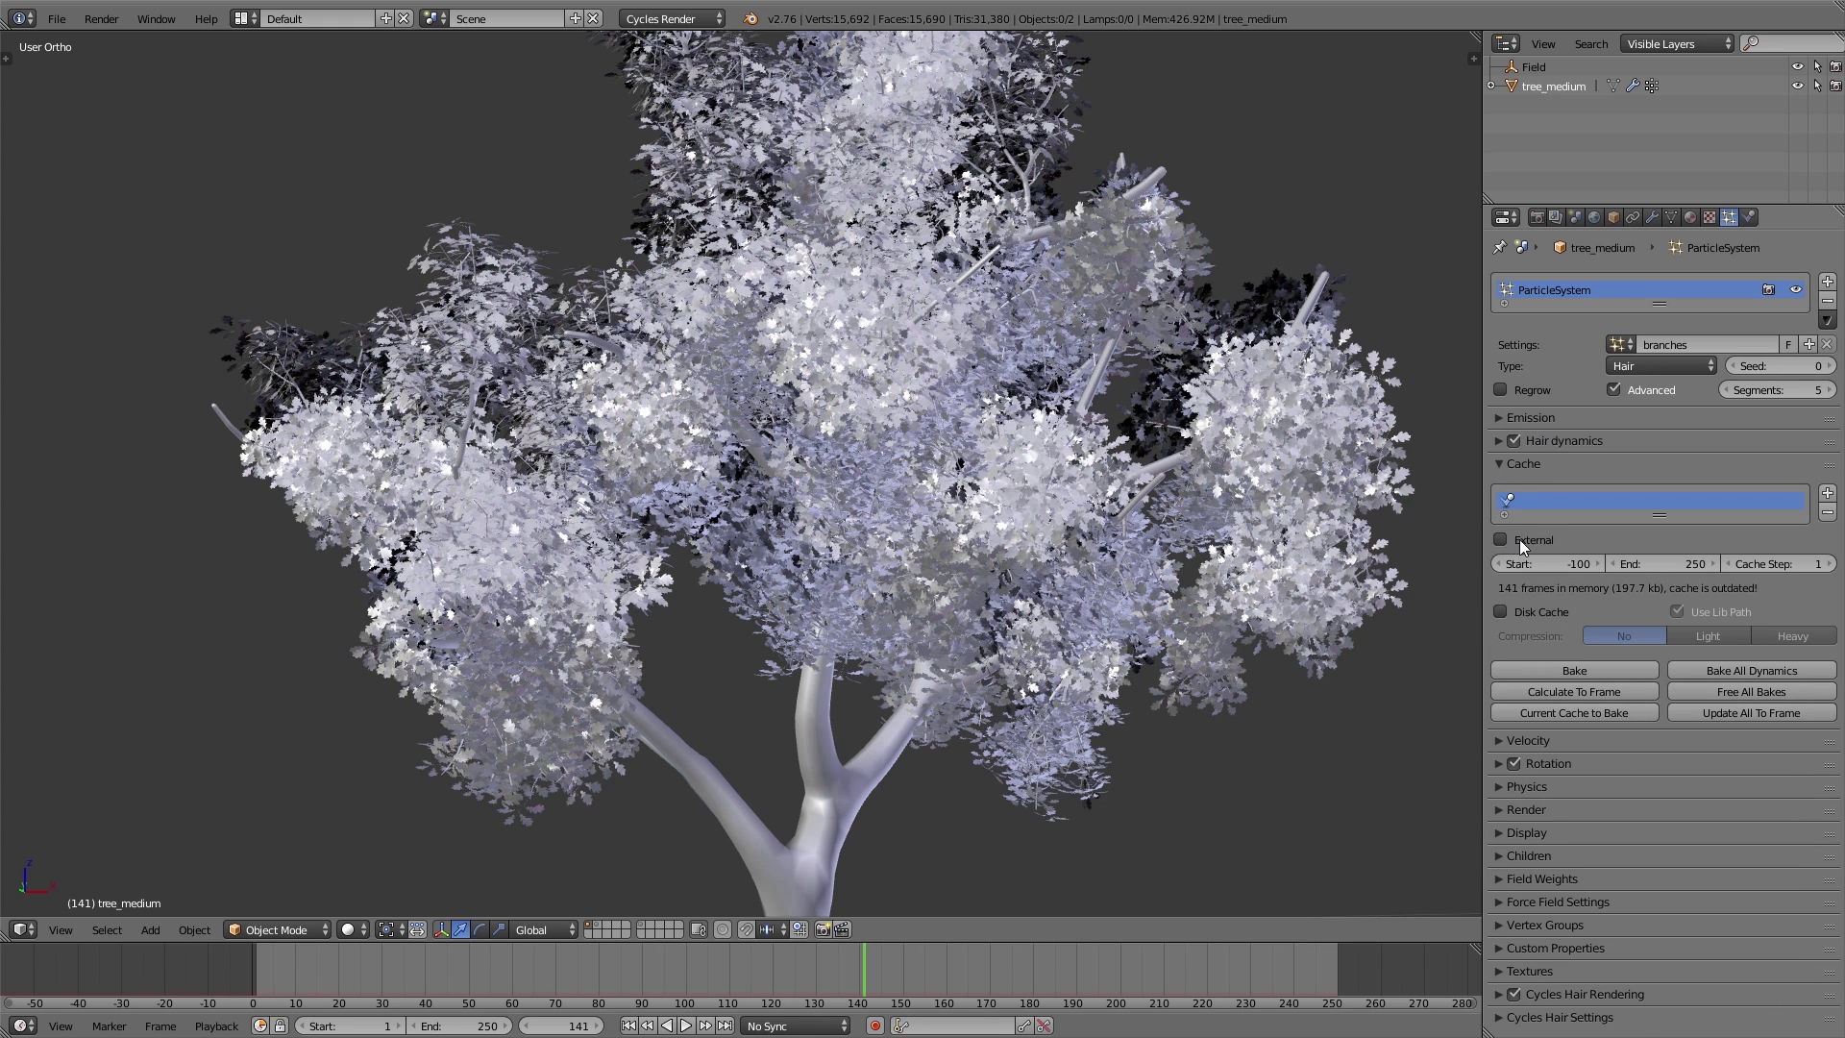
click(1537, 669)
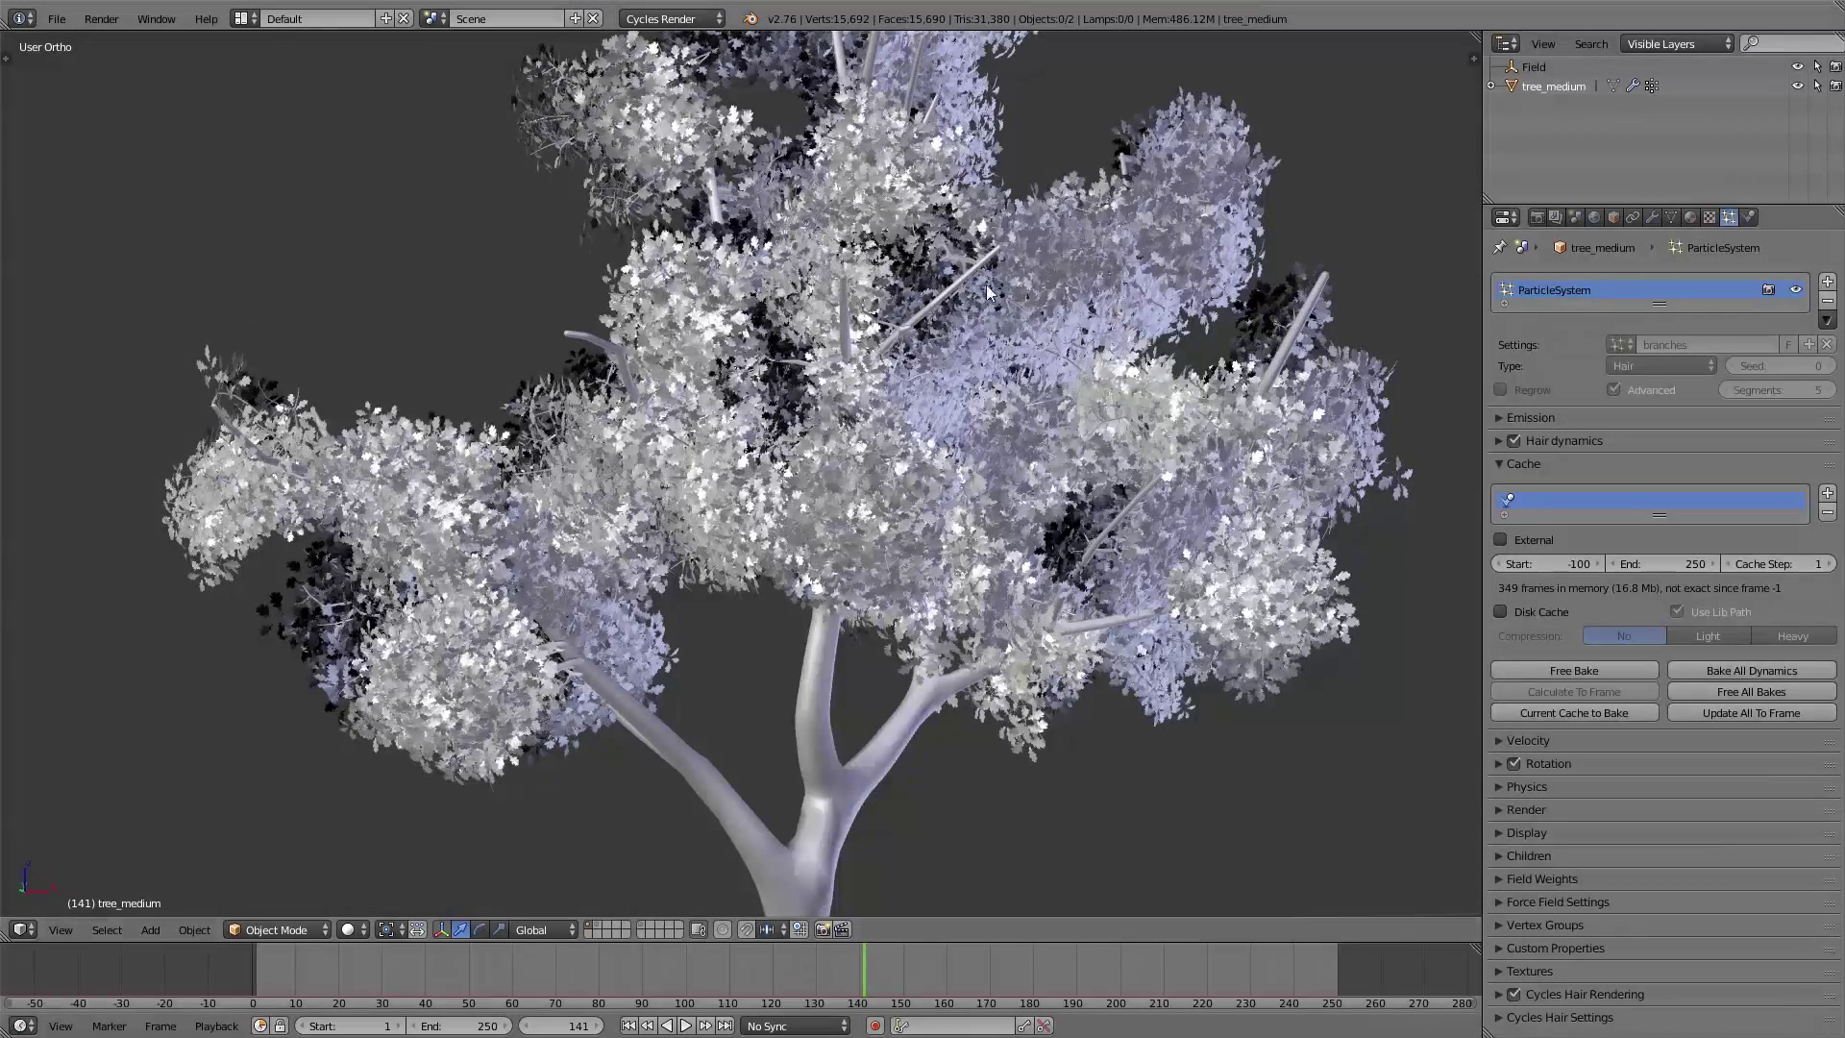
- Try to move the tree with its baked particle branches and cancel the move
scroll(928, 509, down, 4)
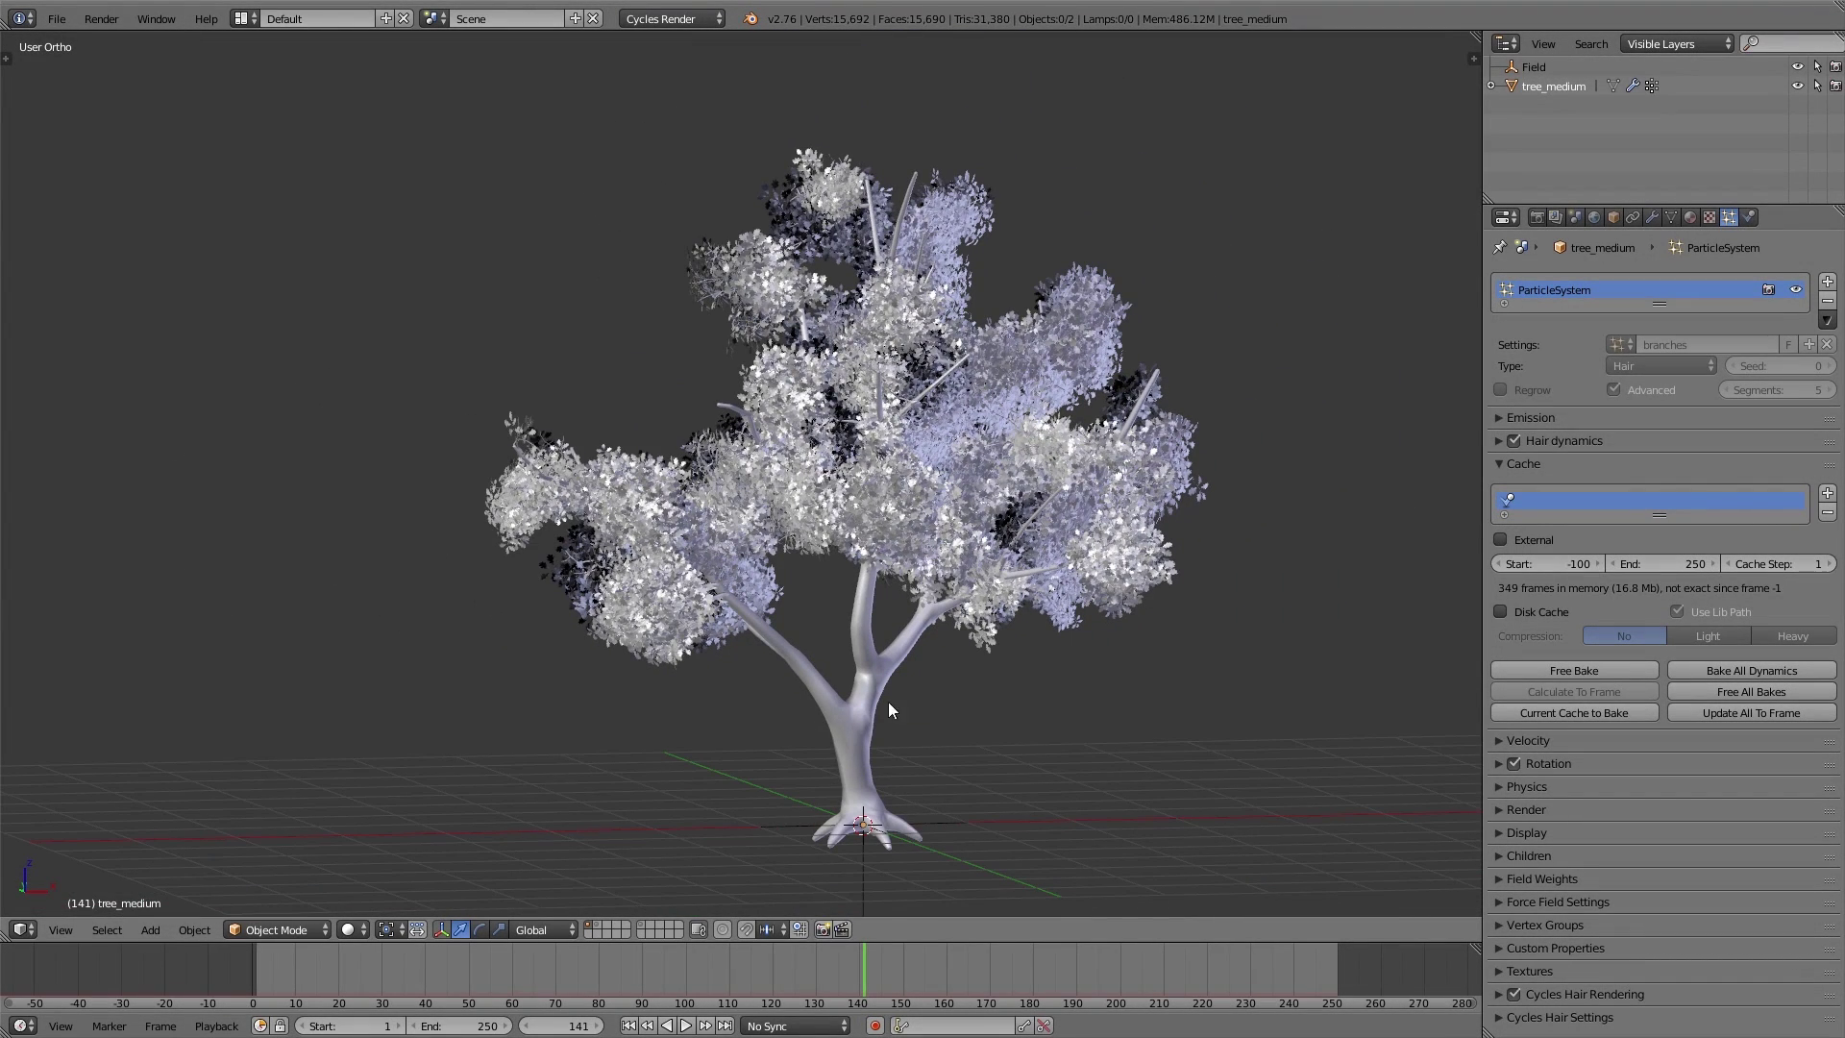
right_click(865, 714)
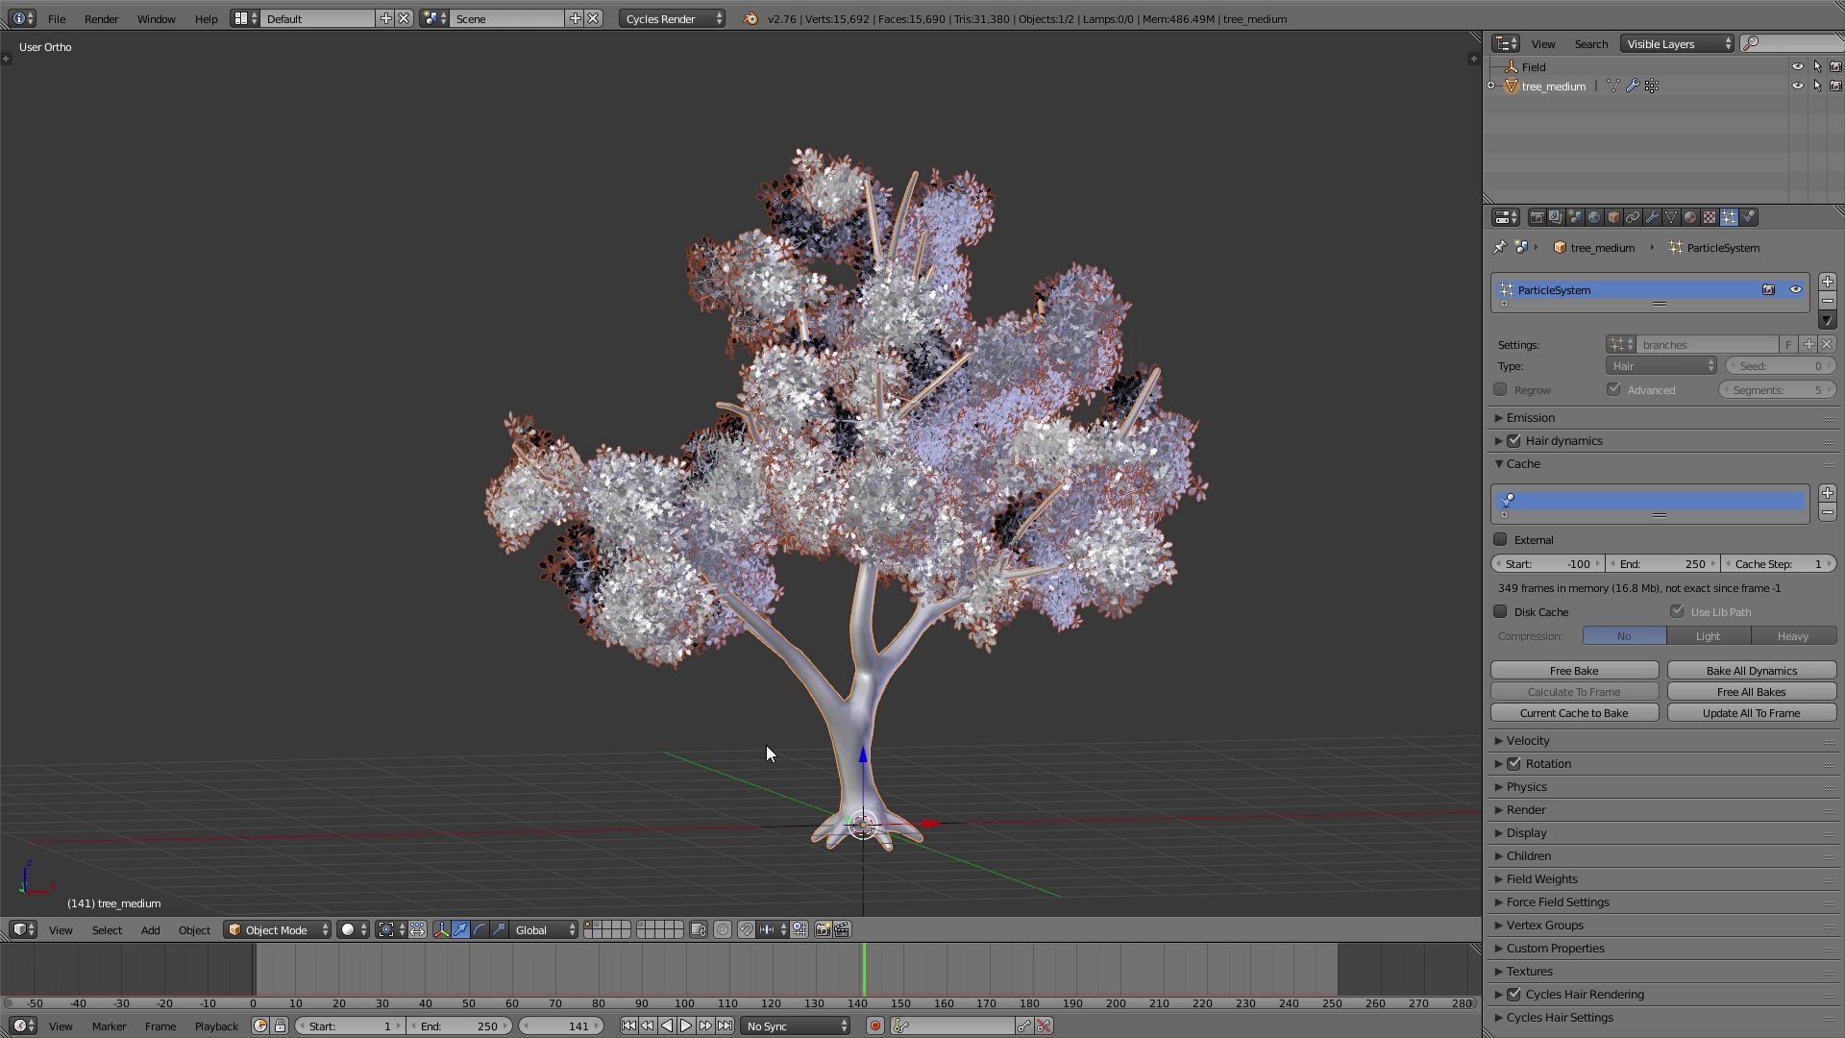
key(g)
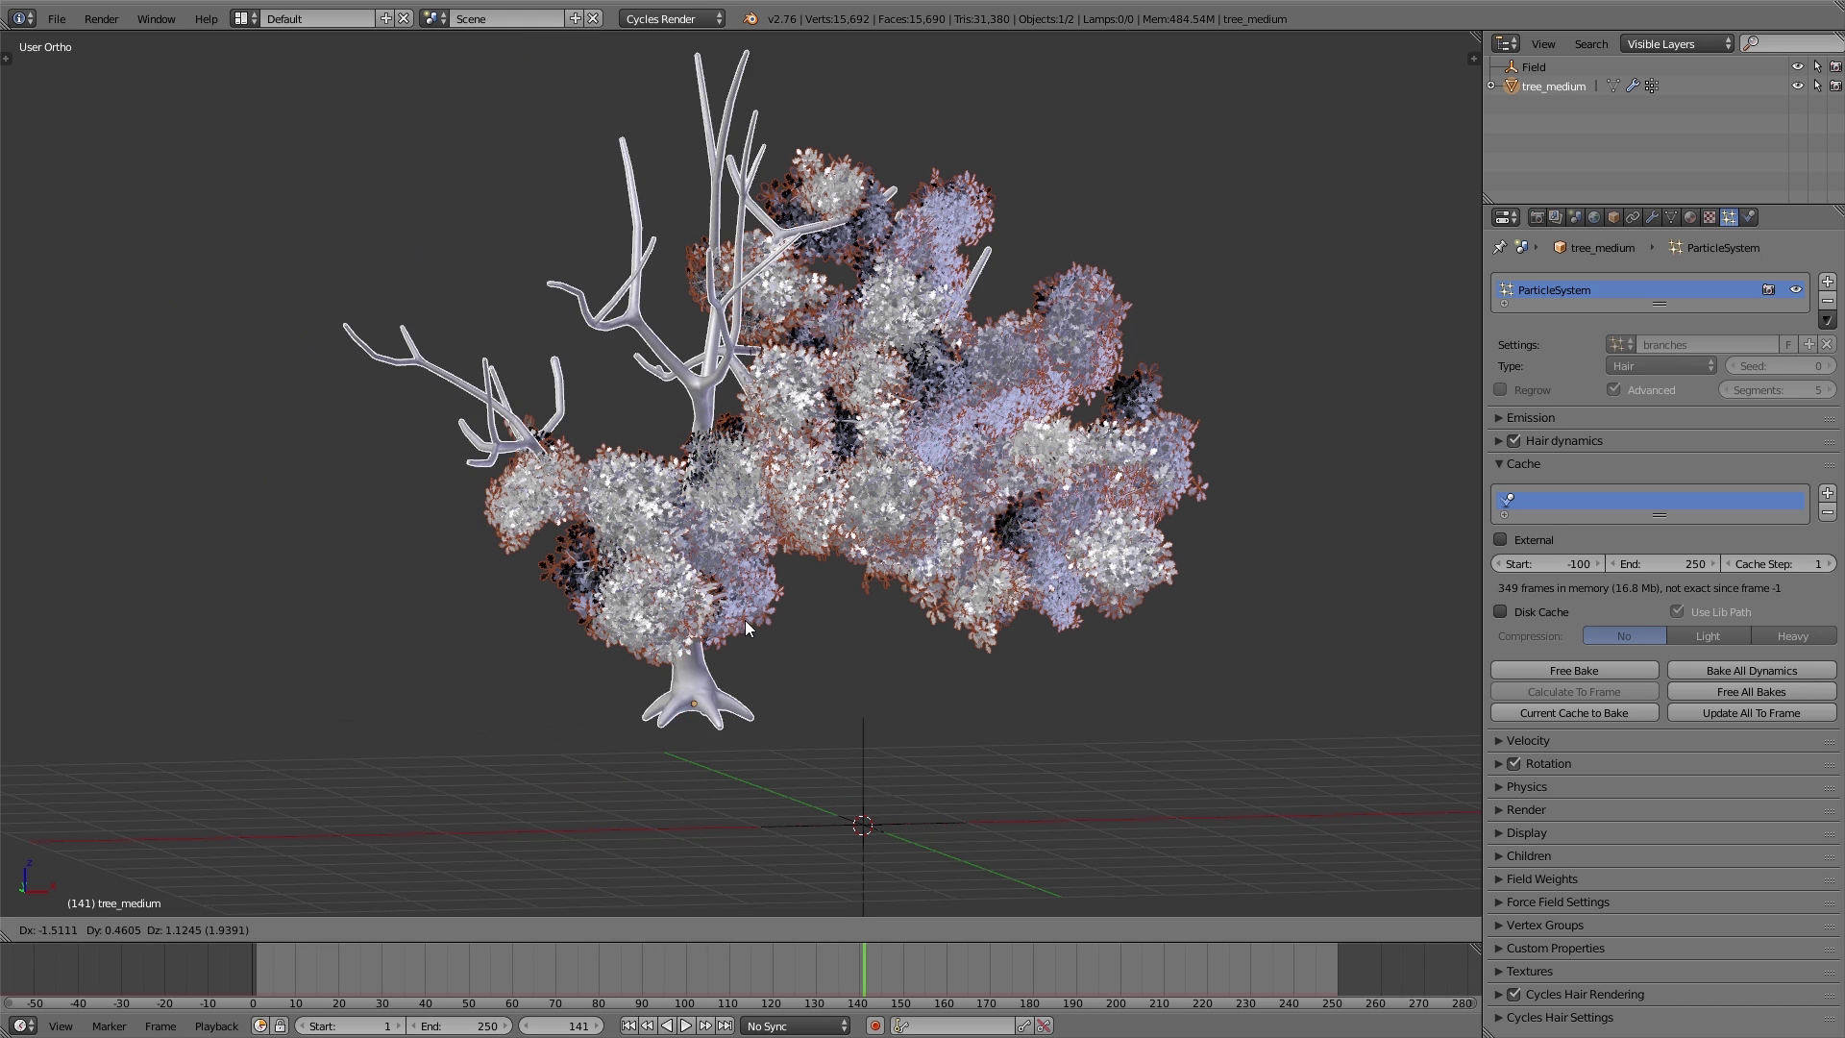
right_click(823, 717)
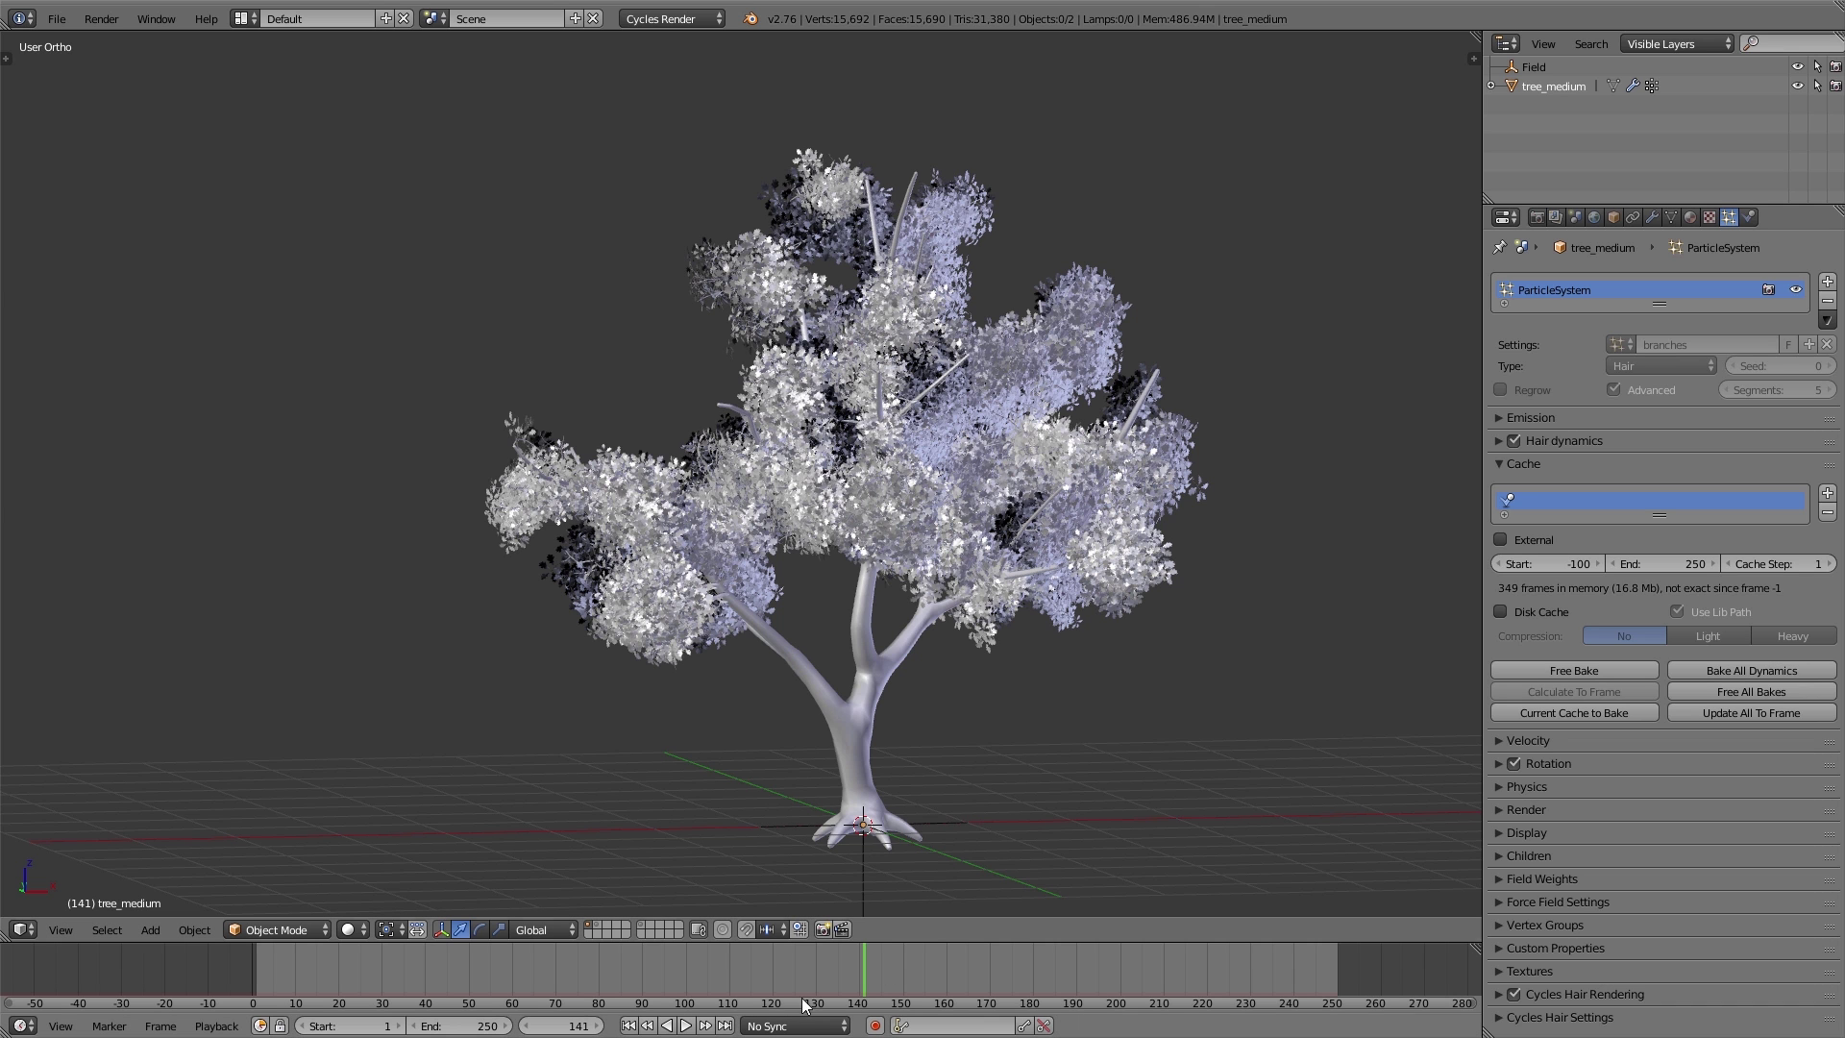
- Play the baked animation from frame 0 and examine the foliage's movement up close
click(251, 962)
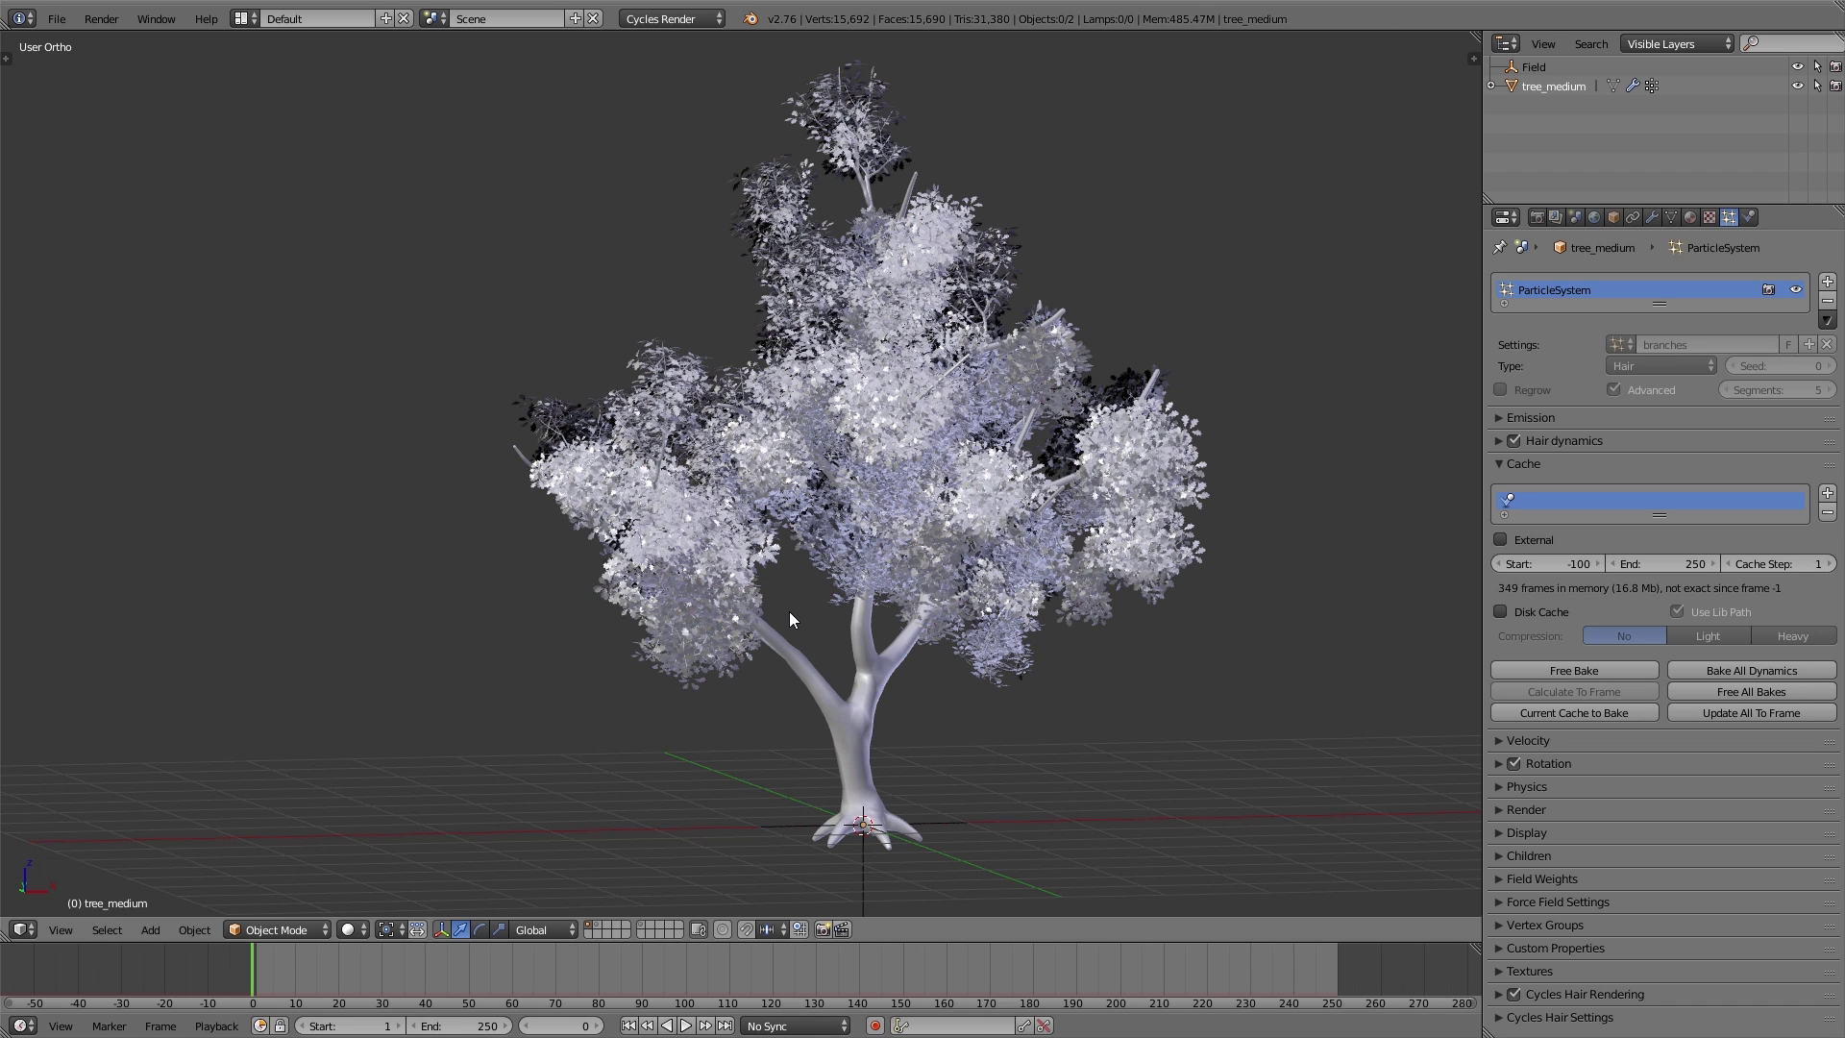
key(alt+a)
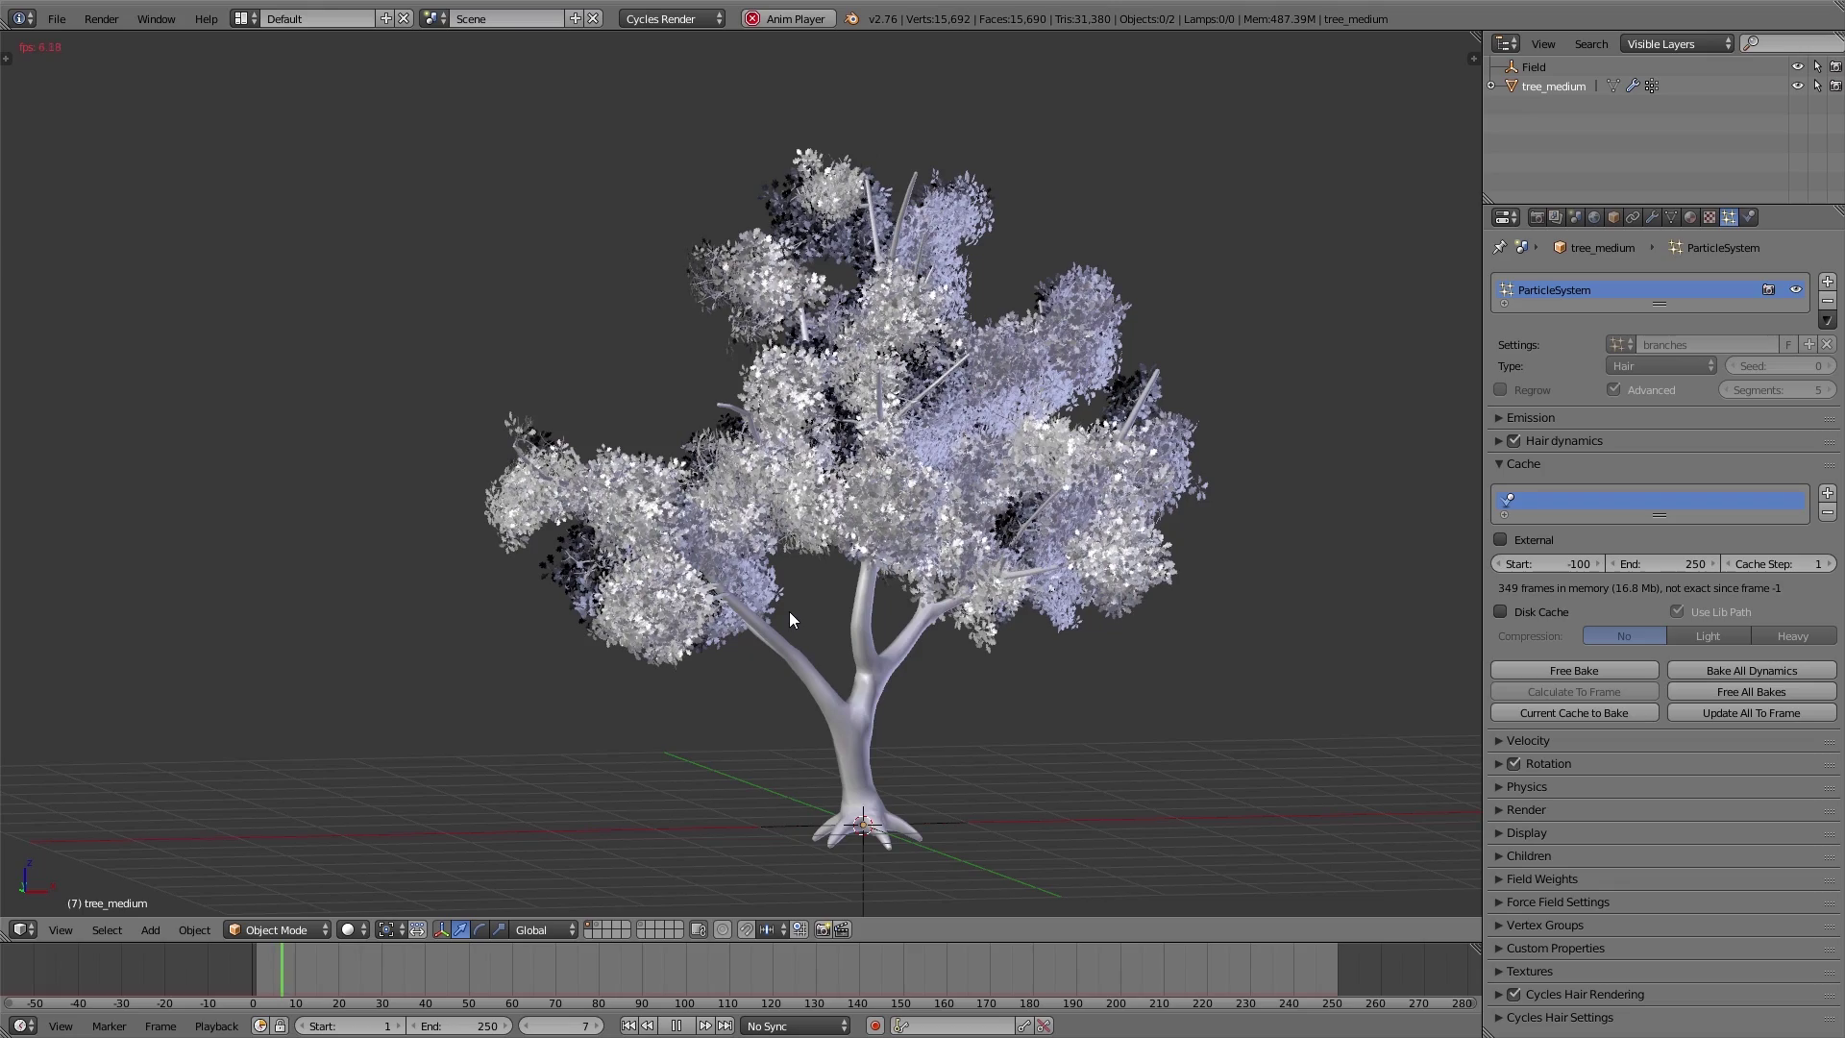
scroll(843, 490, up, 4)
scroll(844, 490, up, 4)
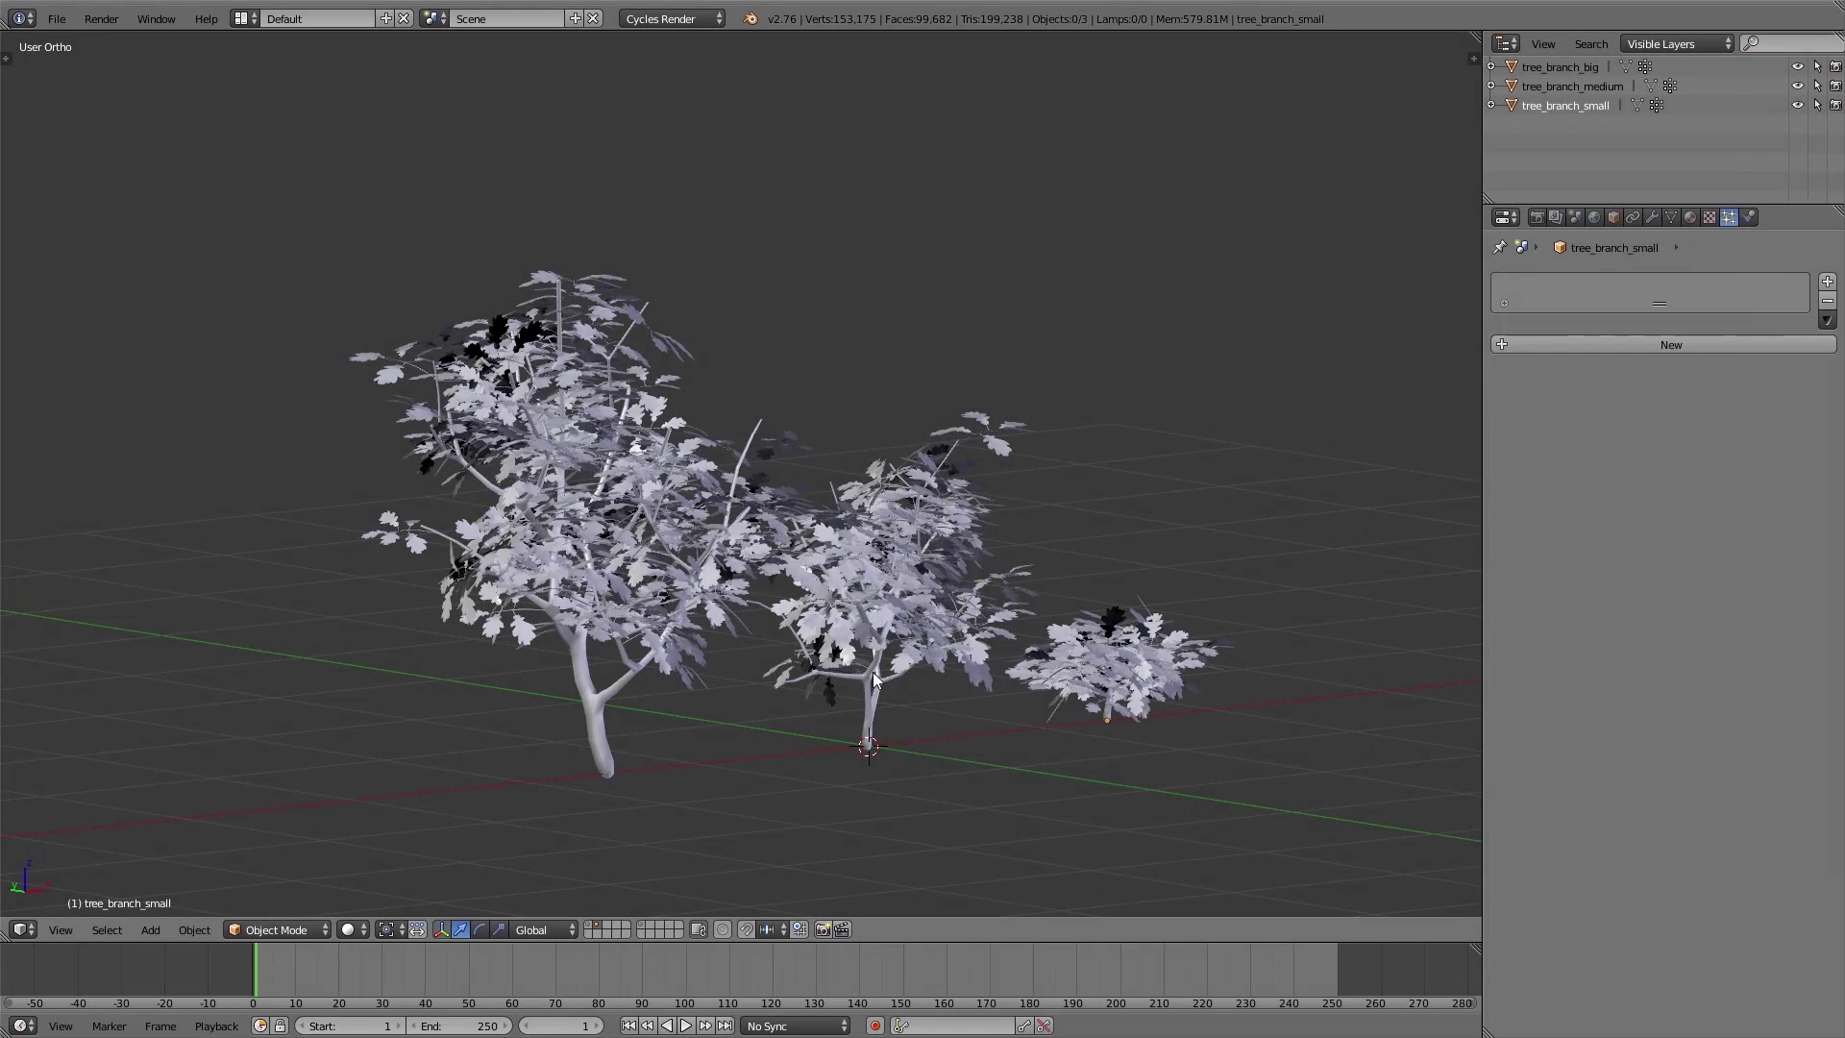
- Hide the medium and small tree branches and select the big one
right_click(873, 672)
key(h)
right_click(1106, 663)
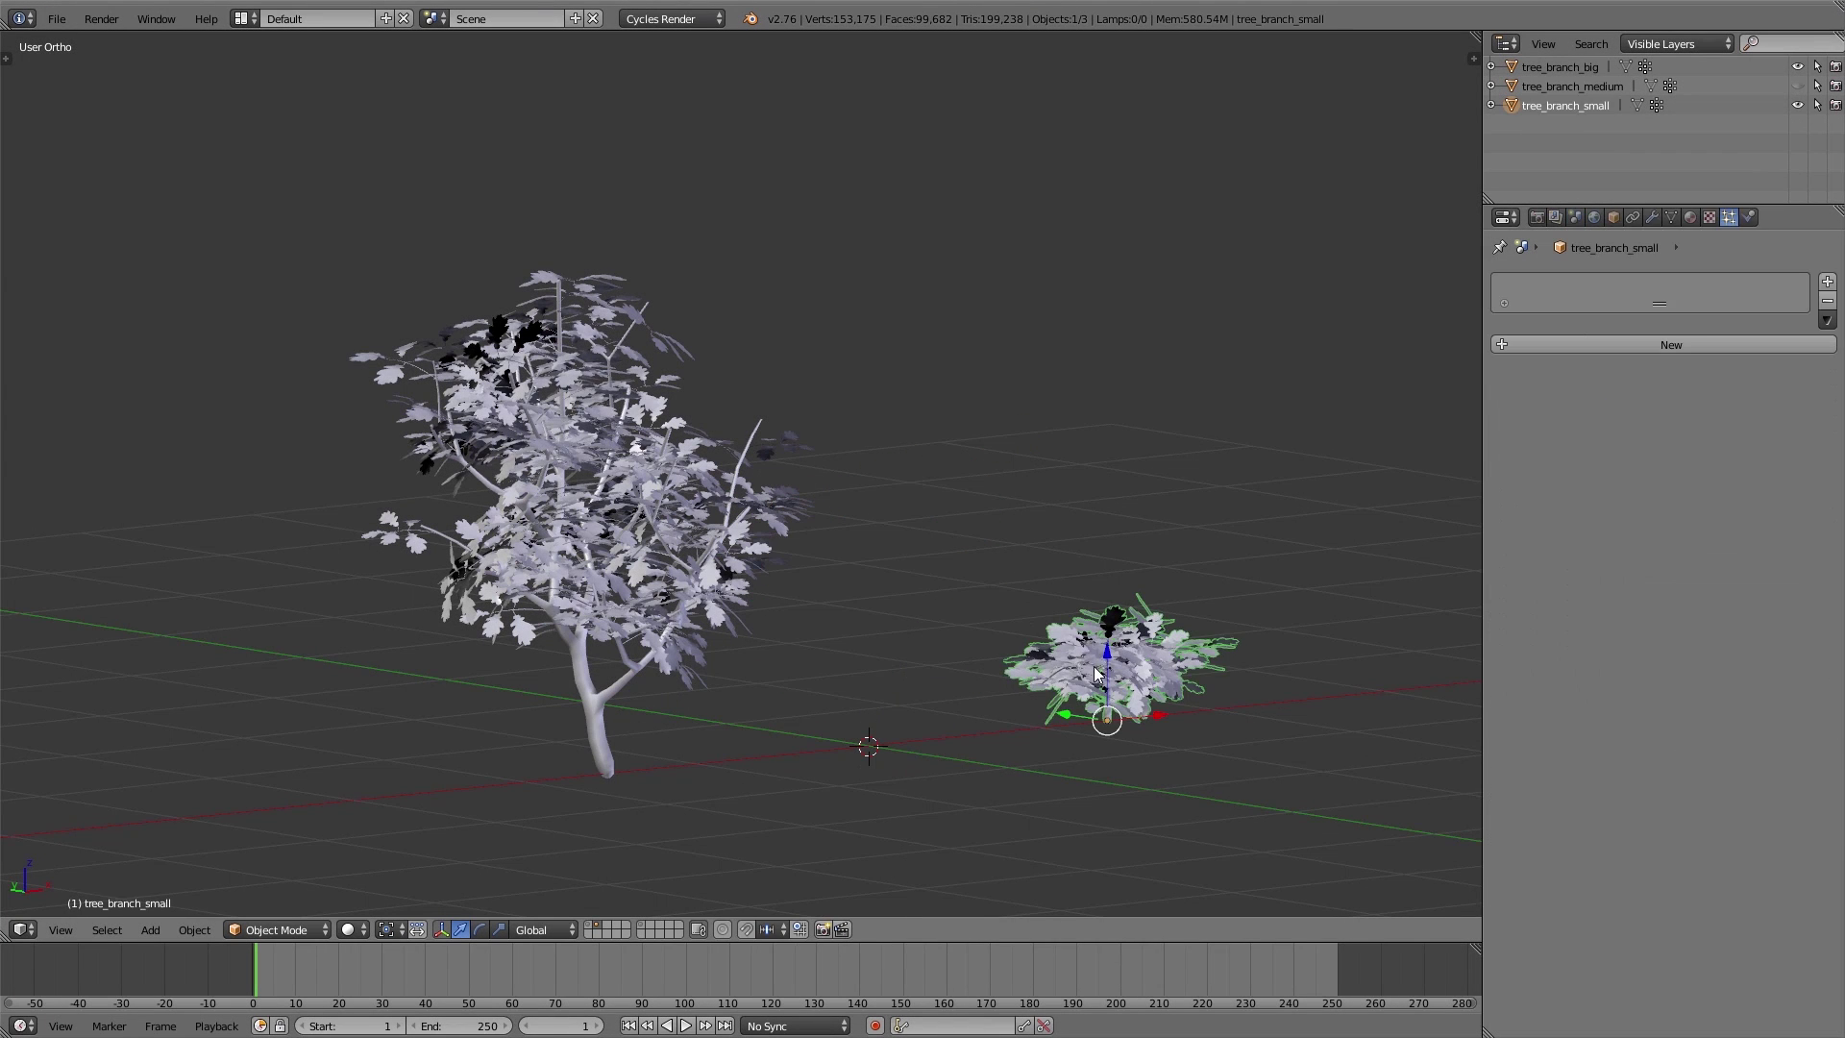
key(h)
right_click(601, 721)
shift+middle_drag(601, 721, 782, 713)
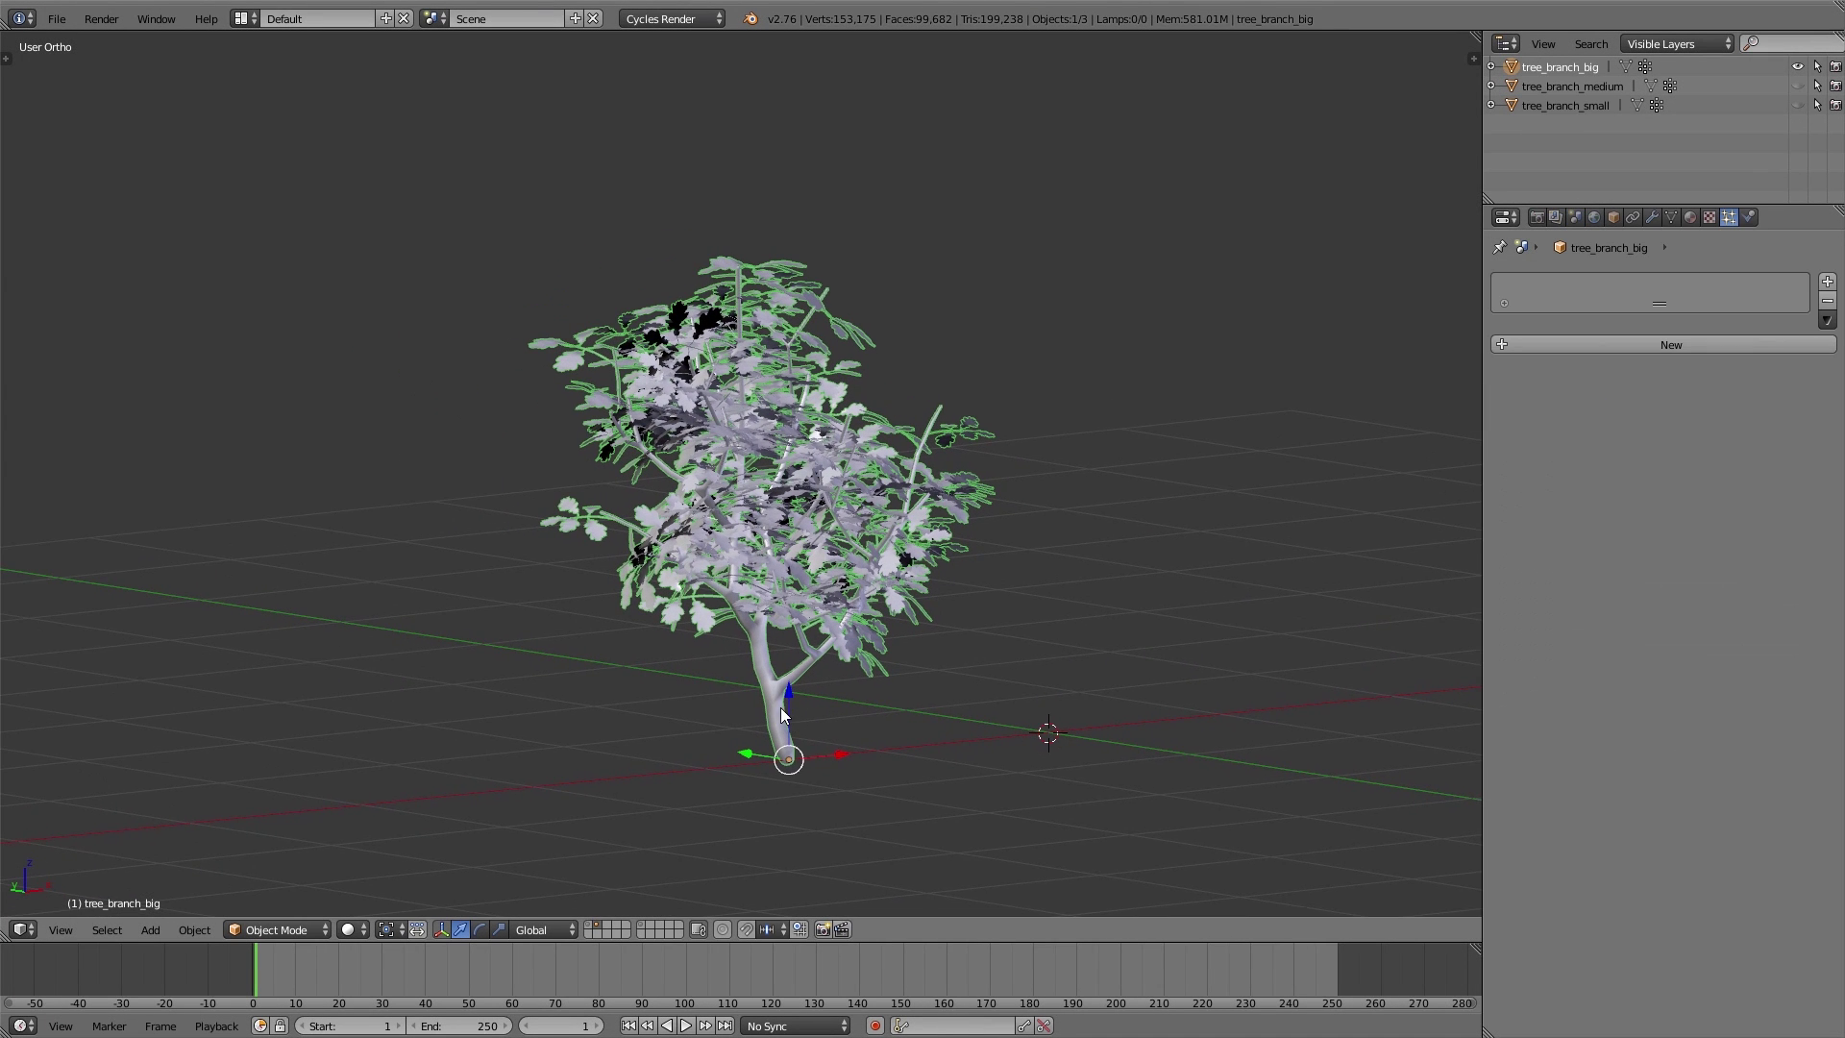
- Add a Wave modifier to the big branch and play the animation
click(1654, 217)
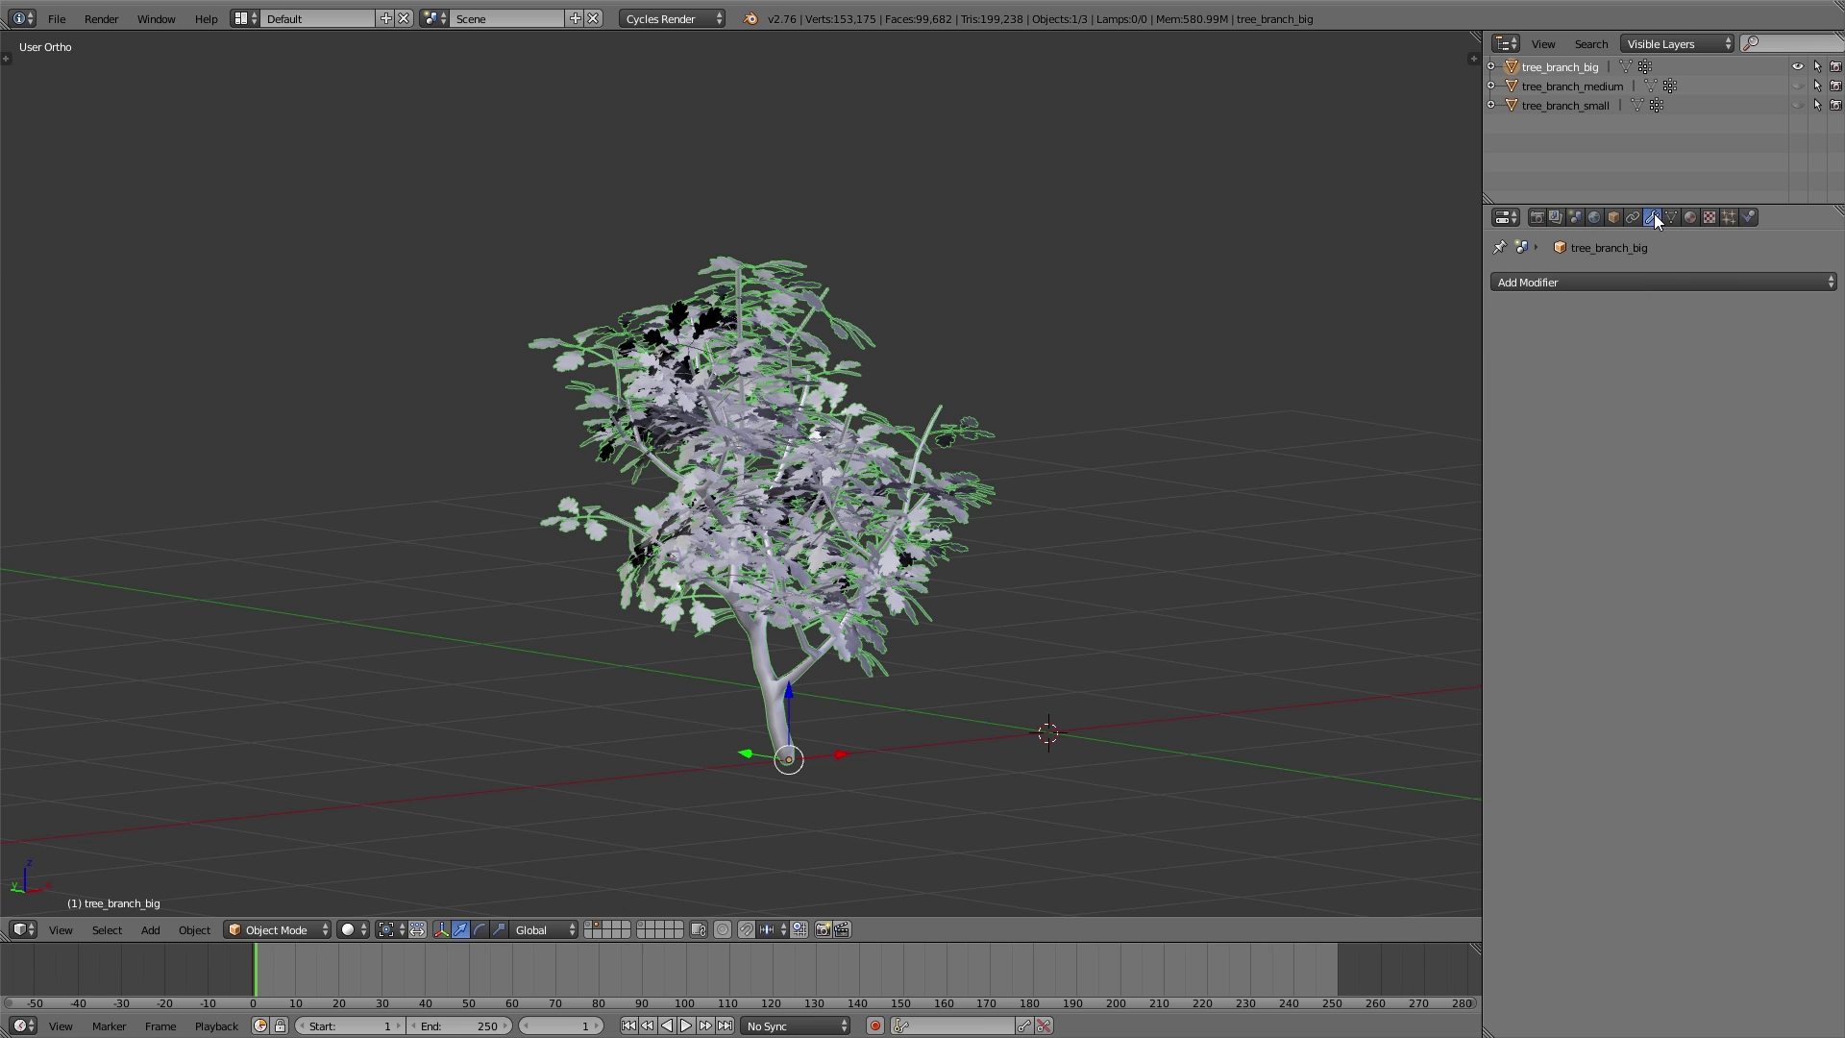
click(1632, 275)
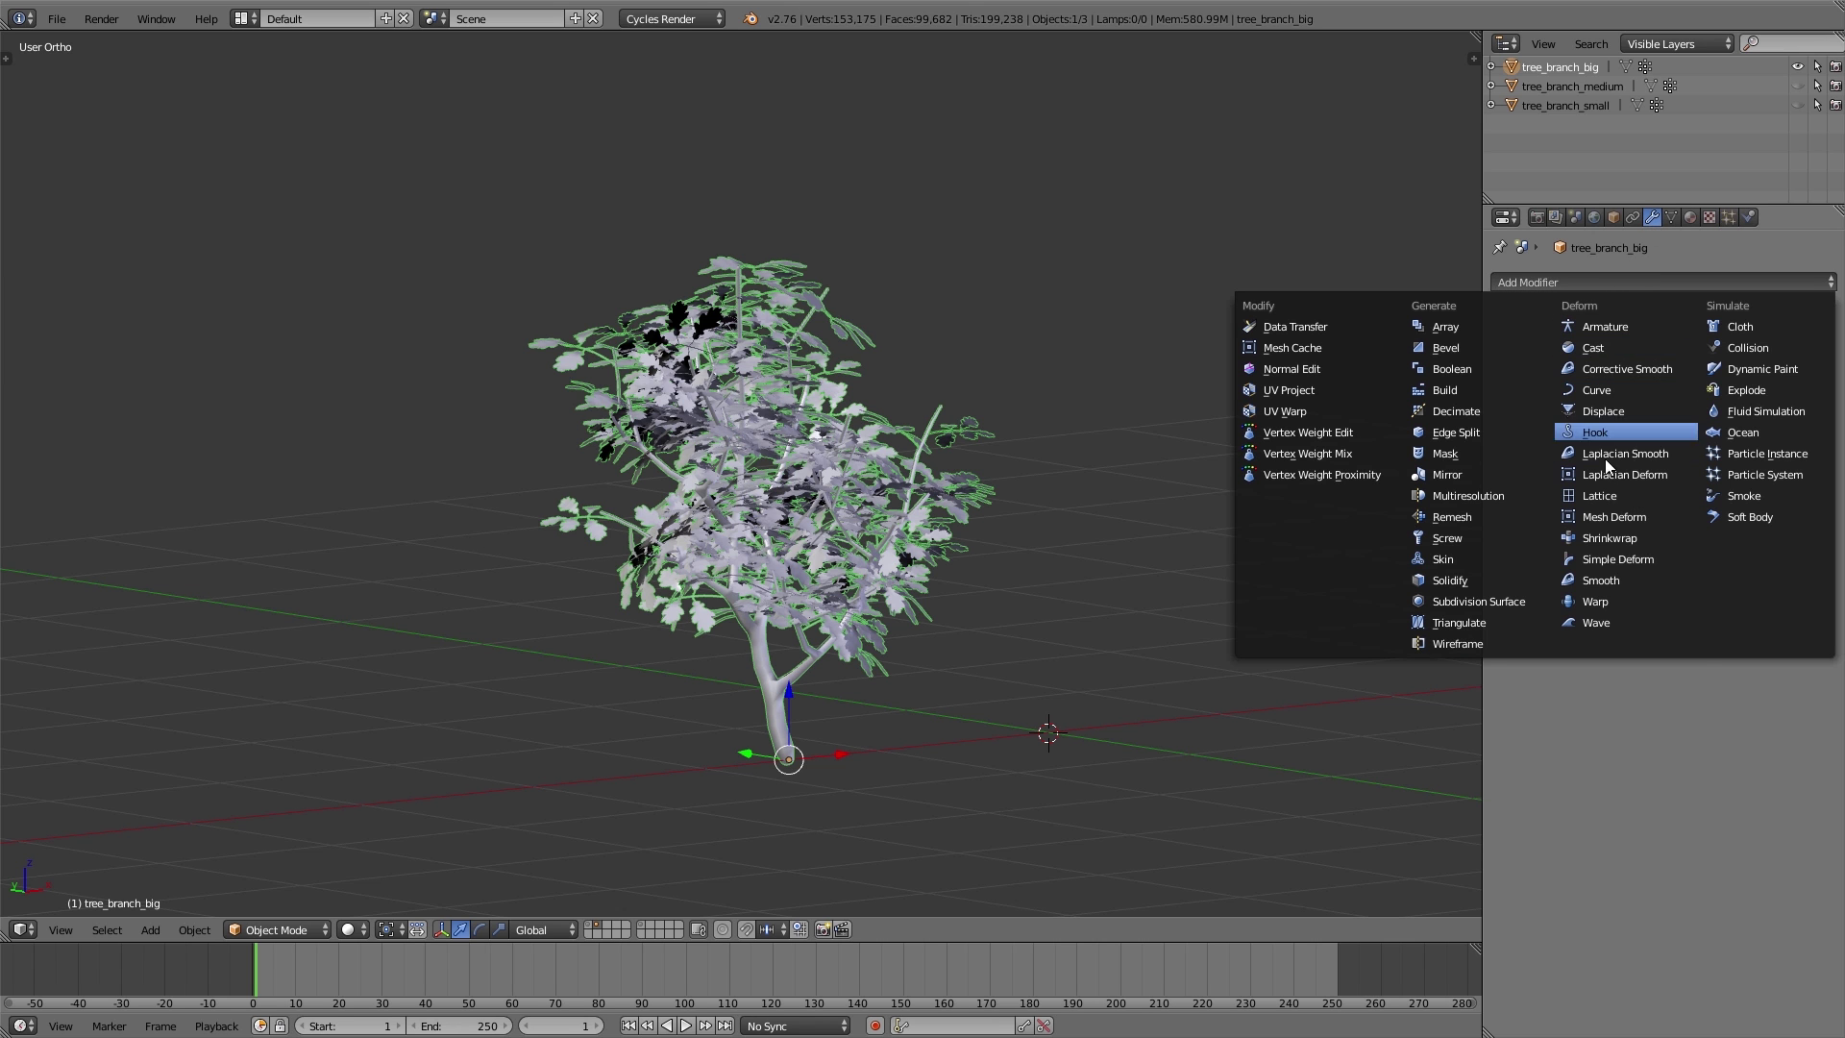
click(1602, 625)
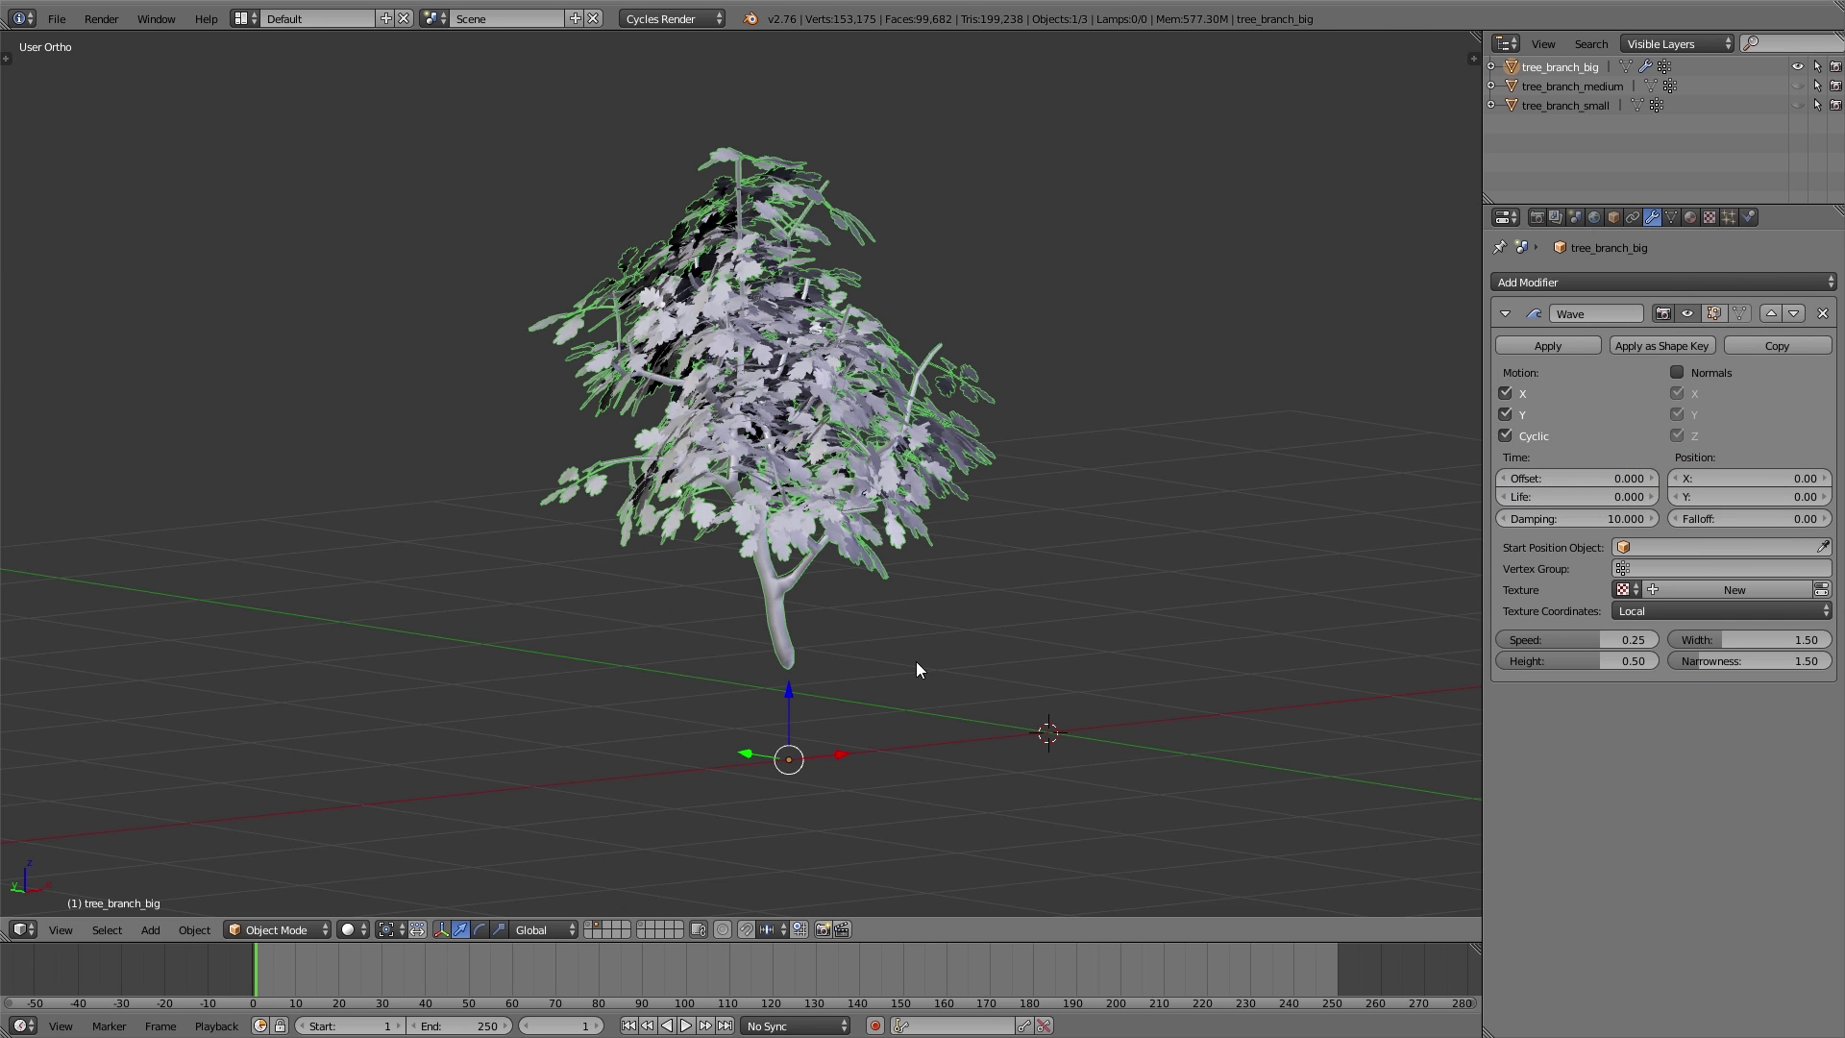
key(alt+a)
- Rotate the big branch 90° around the X axis and switch the transform orientation to Local
middle_drag(983, 649, 801, 766)
text(rx90)
key(Return)
click(538, 927)
click(550, 886)
- Apply the big branch's rotation and play the wave animation
key(ctrl+a)
middle_drag(995, 563, 1017, 555)
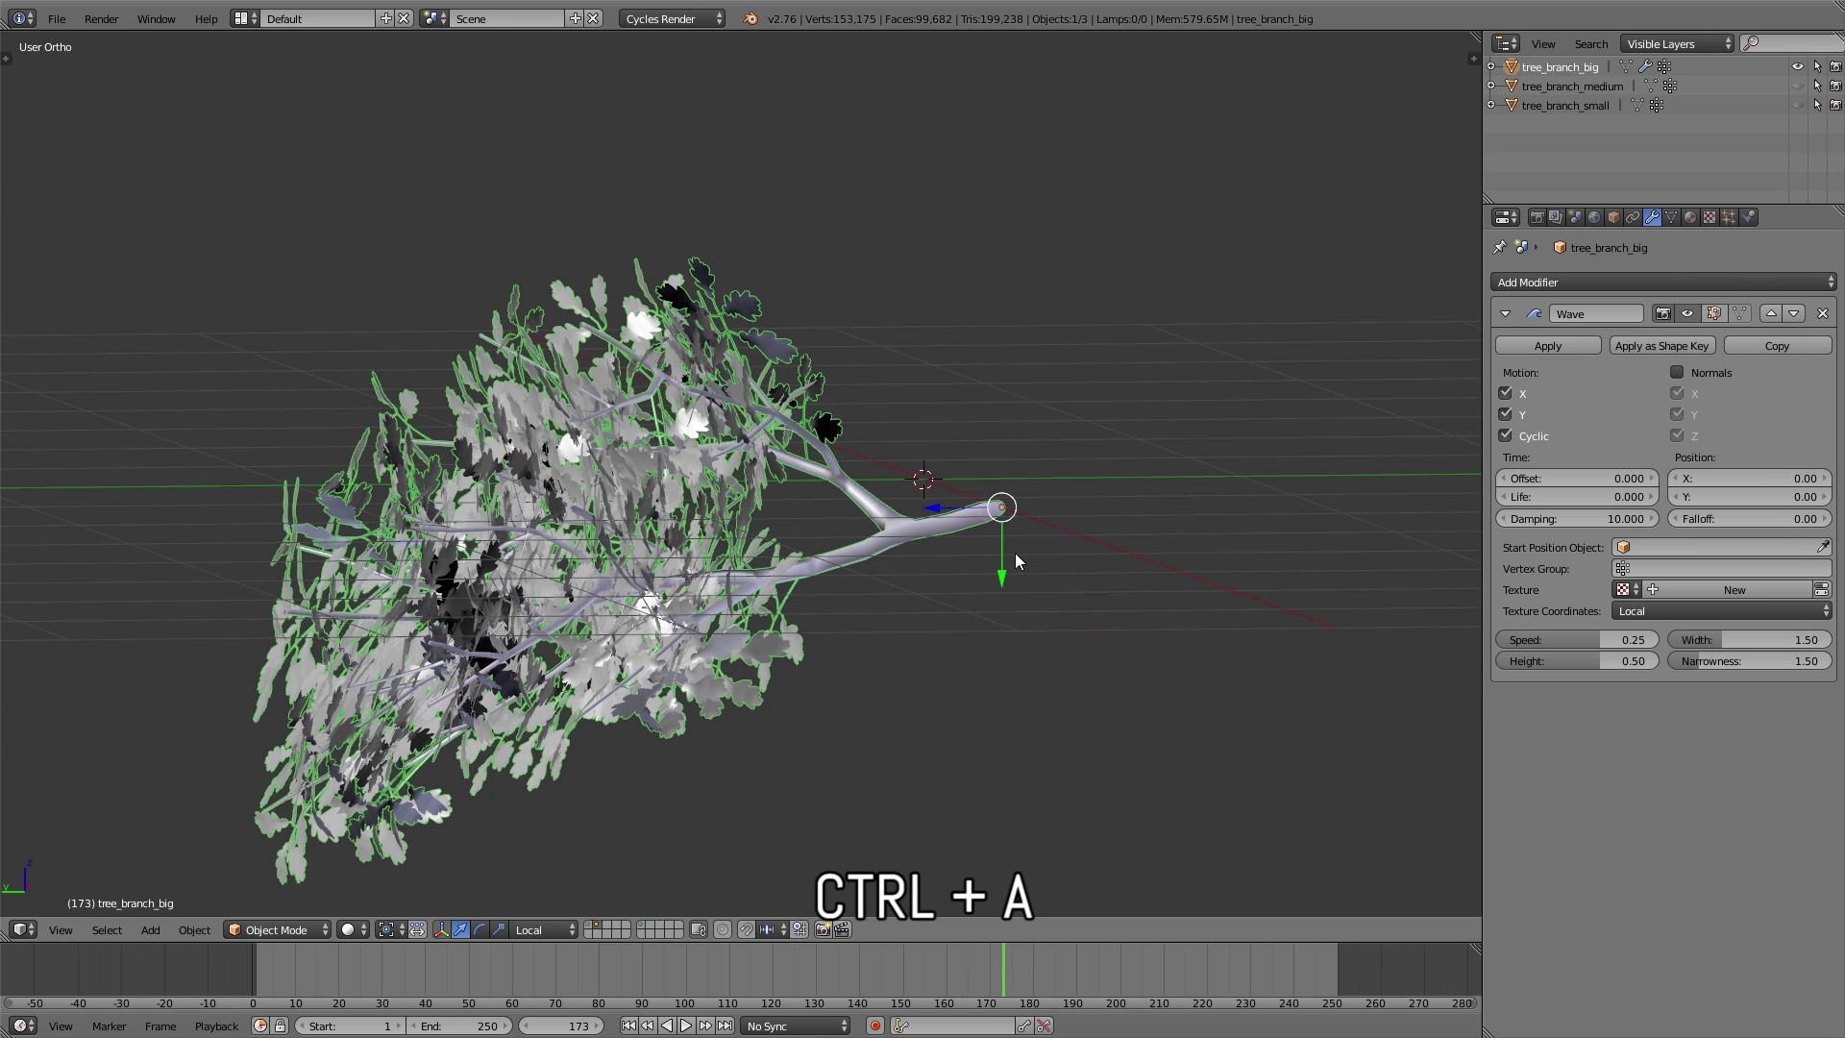
key(ctrl+a)
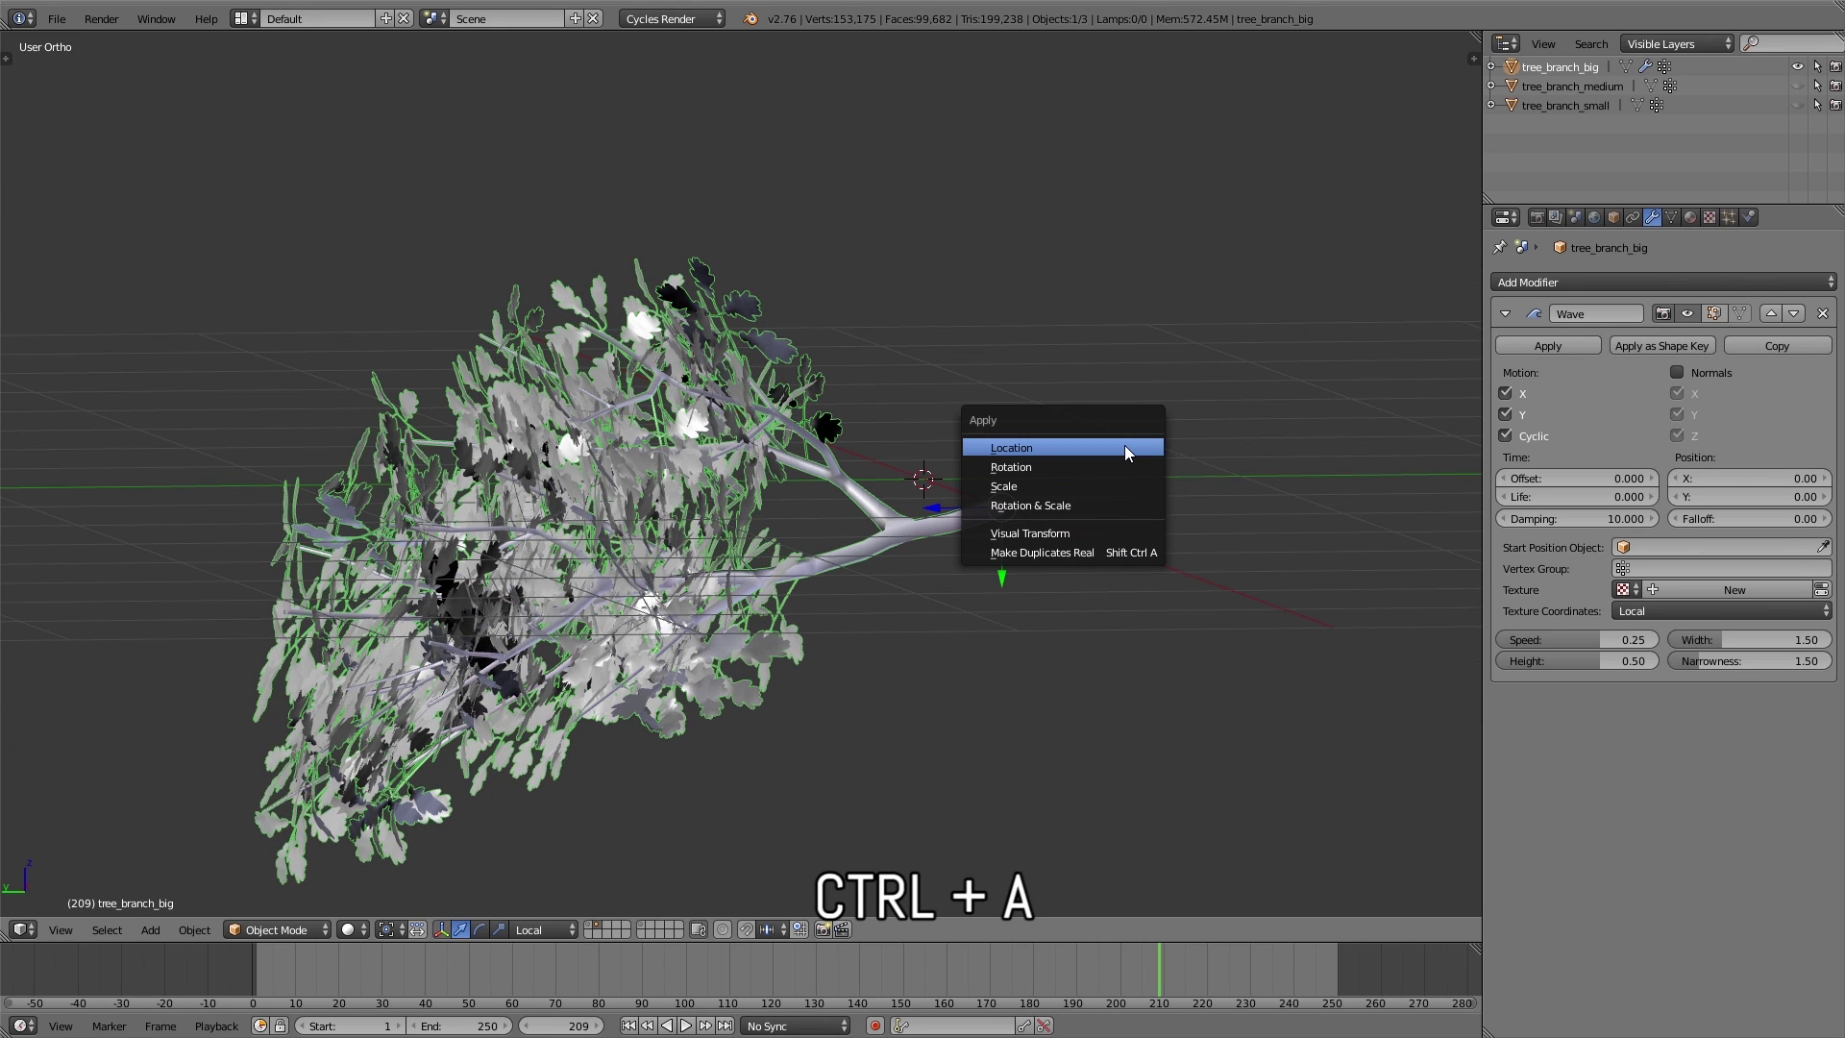
click(1110, 466)
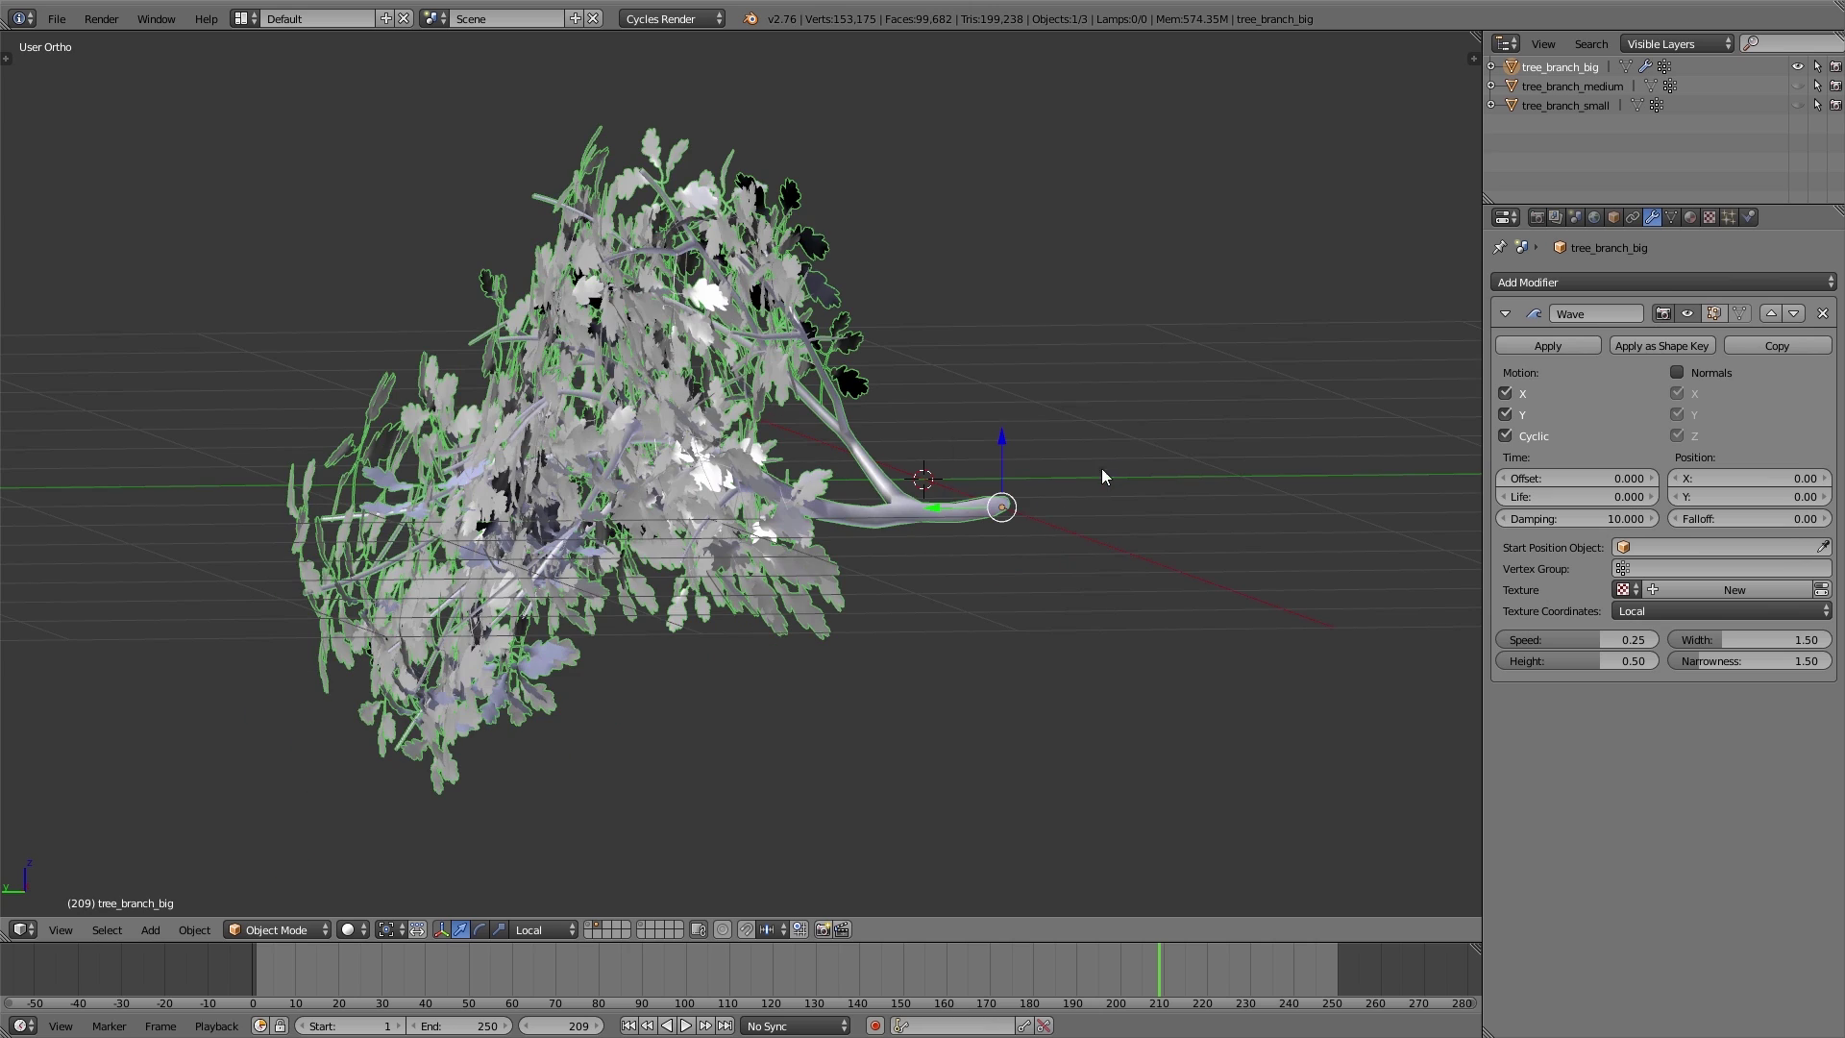
shift+middle_drag(1114, 403, 1132, 449)
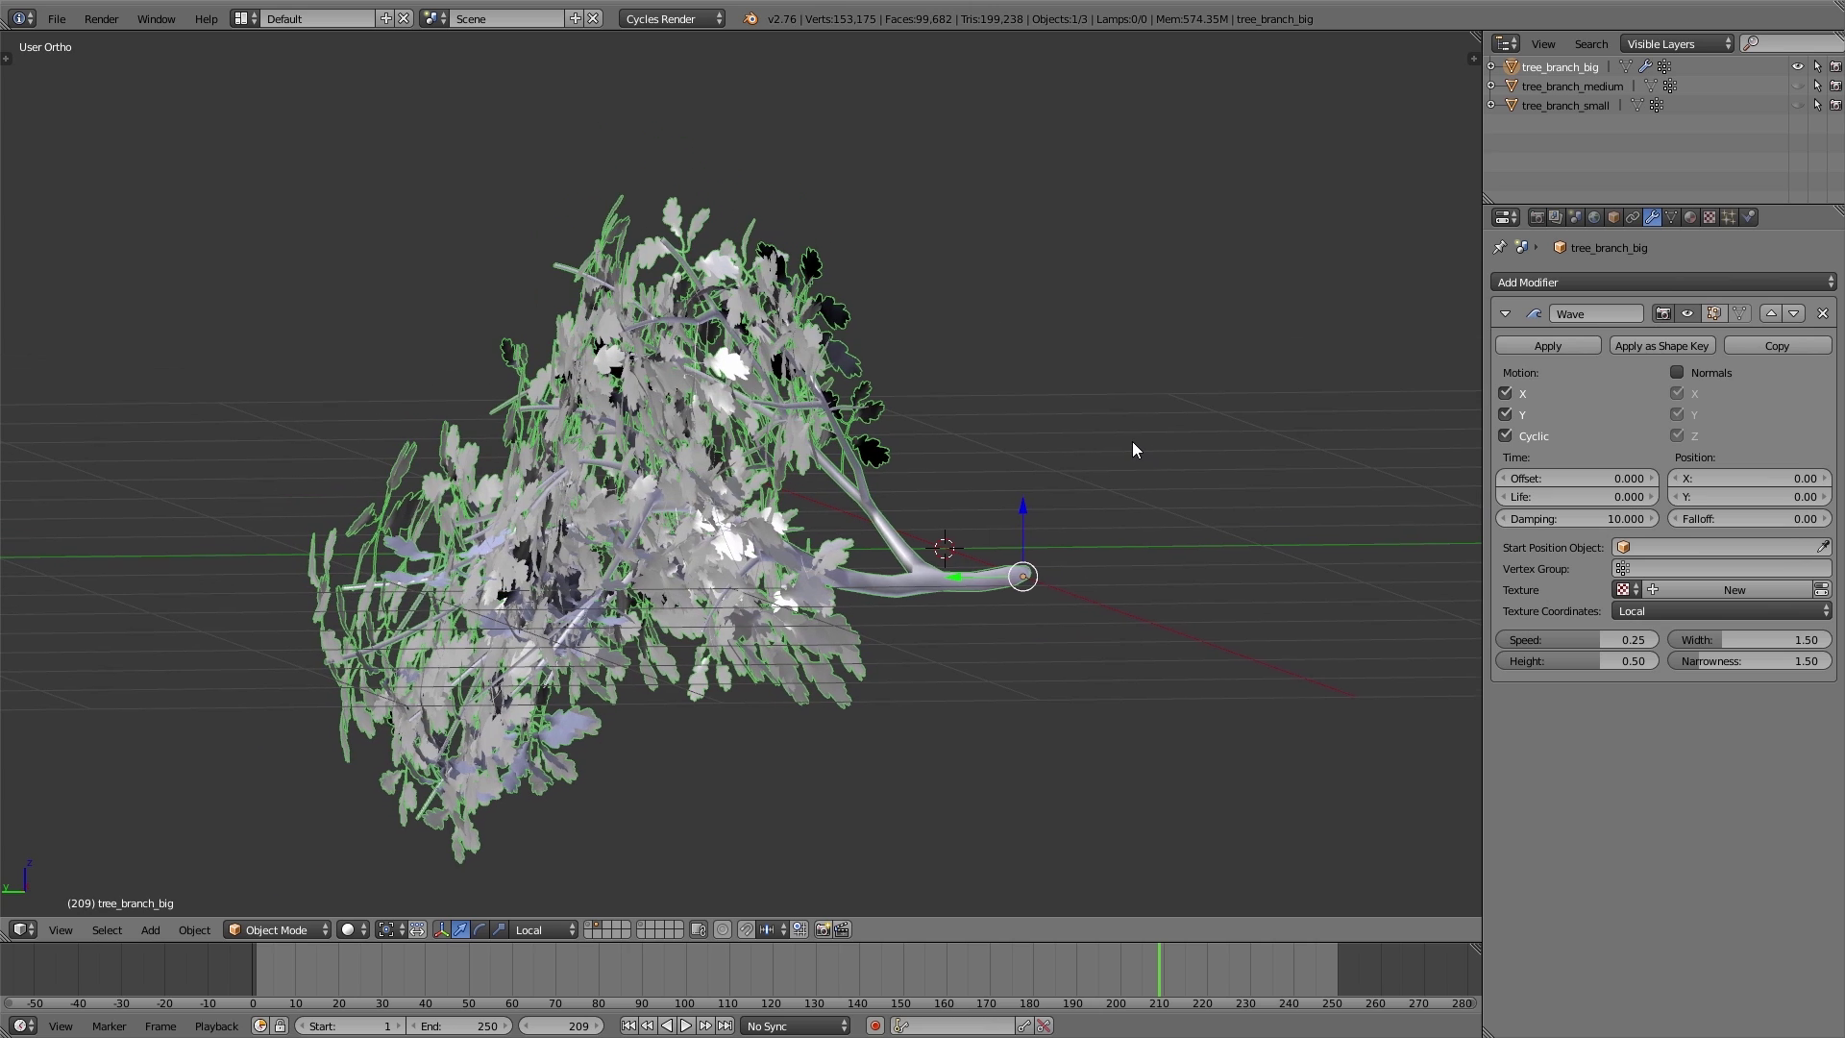
key(alt+a)
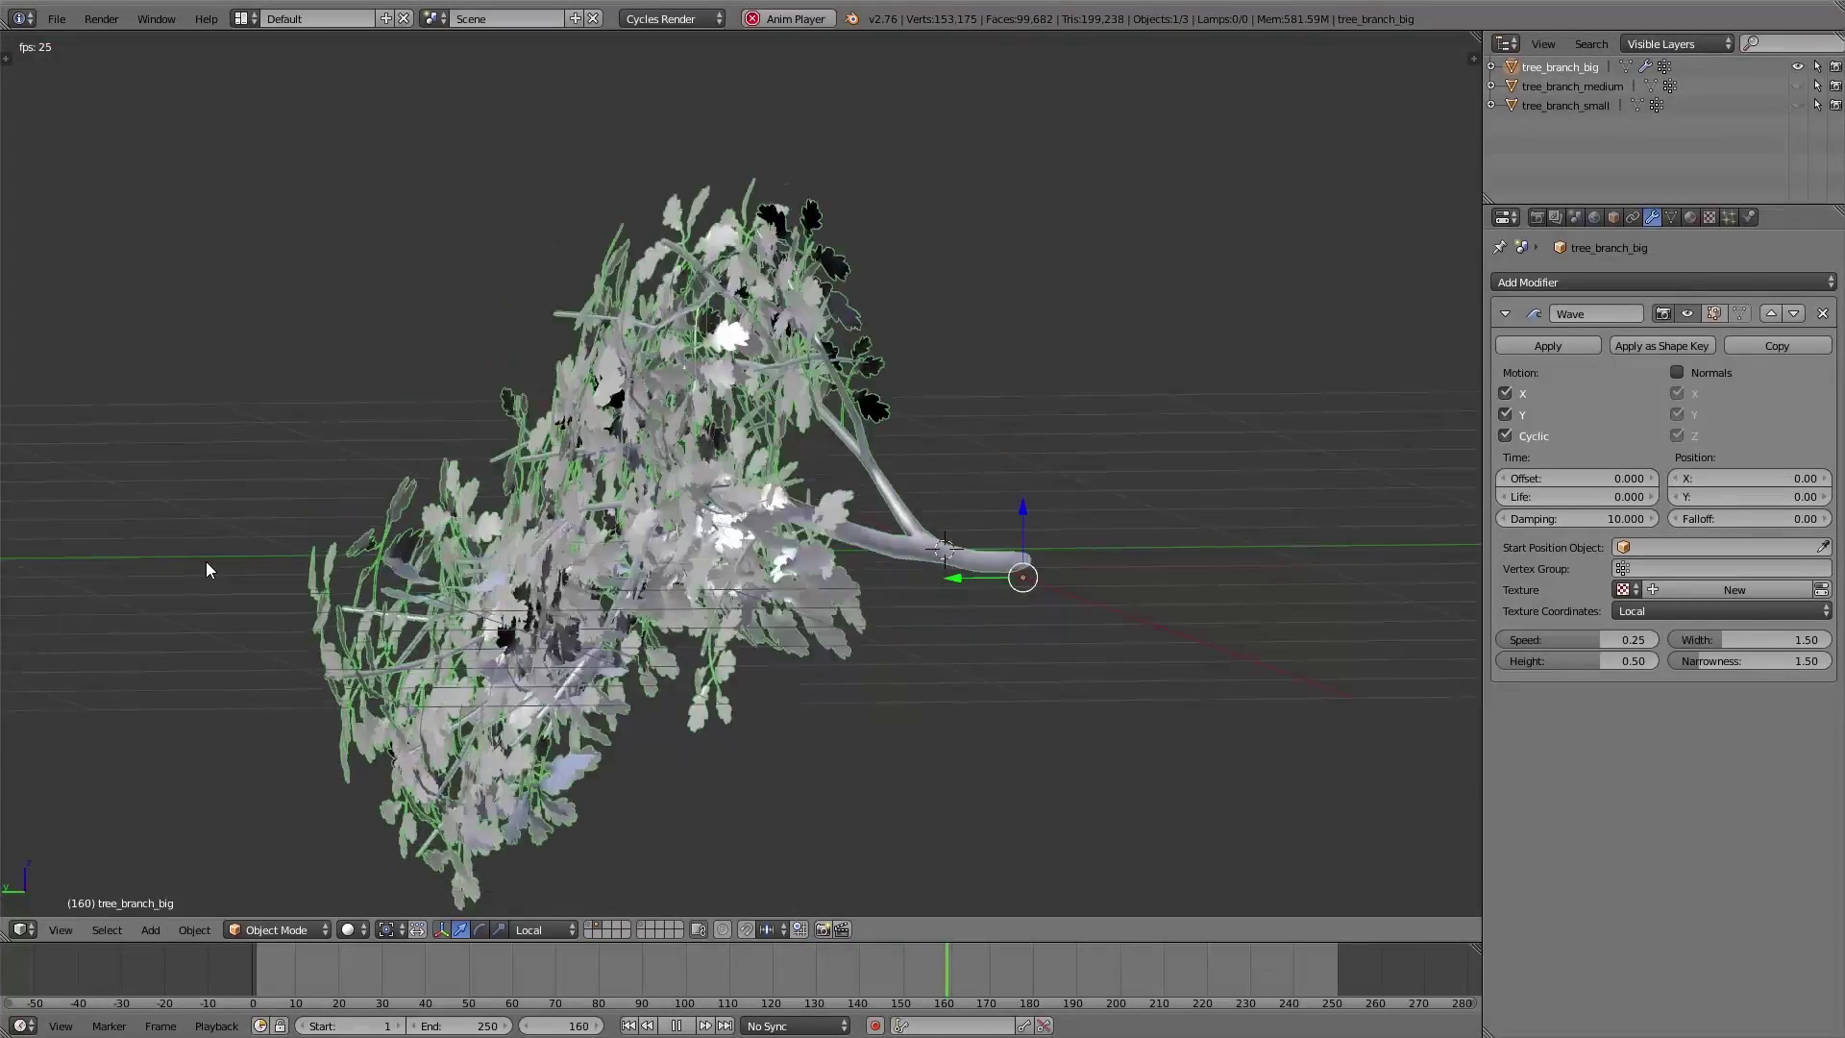
- Add a vertex group named wave to the big branch
middle_drag(220, 564, 556, 480)
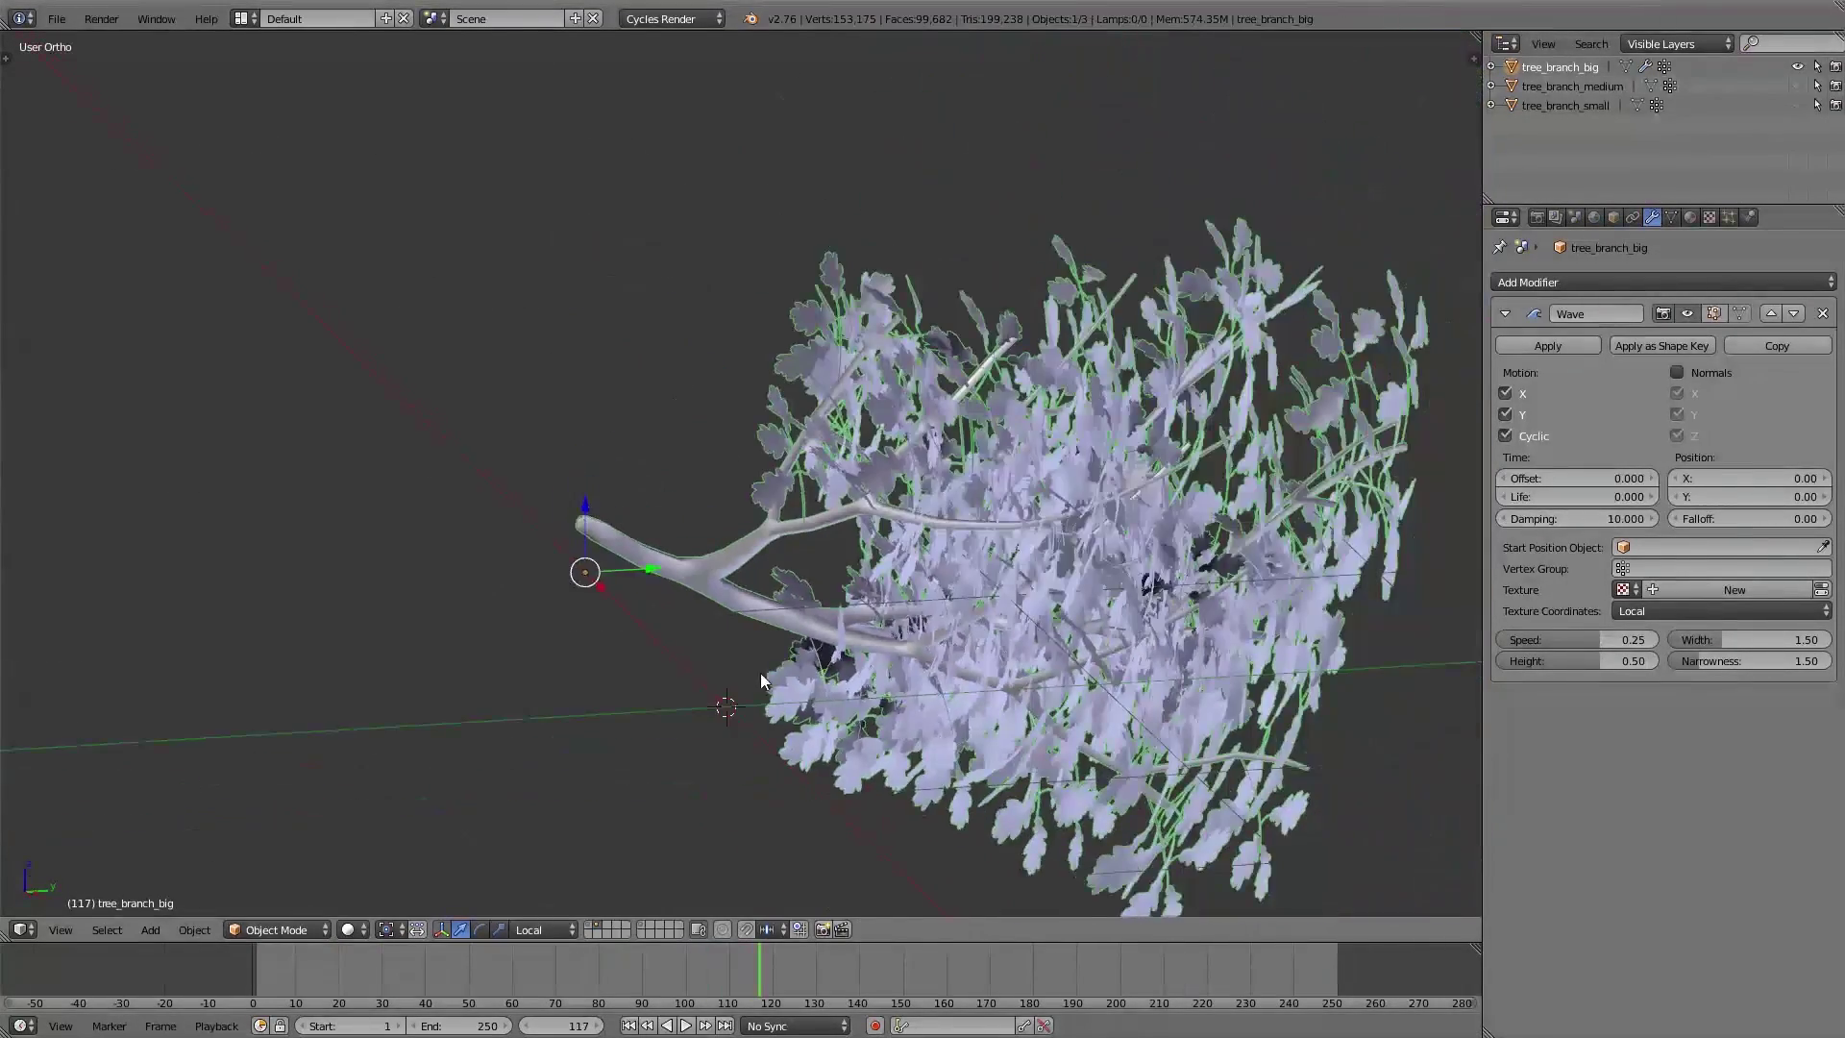
shift+middle_drag(760, 674, 604, 613)
click(1672, 219)
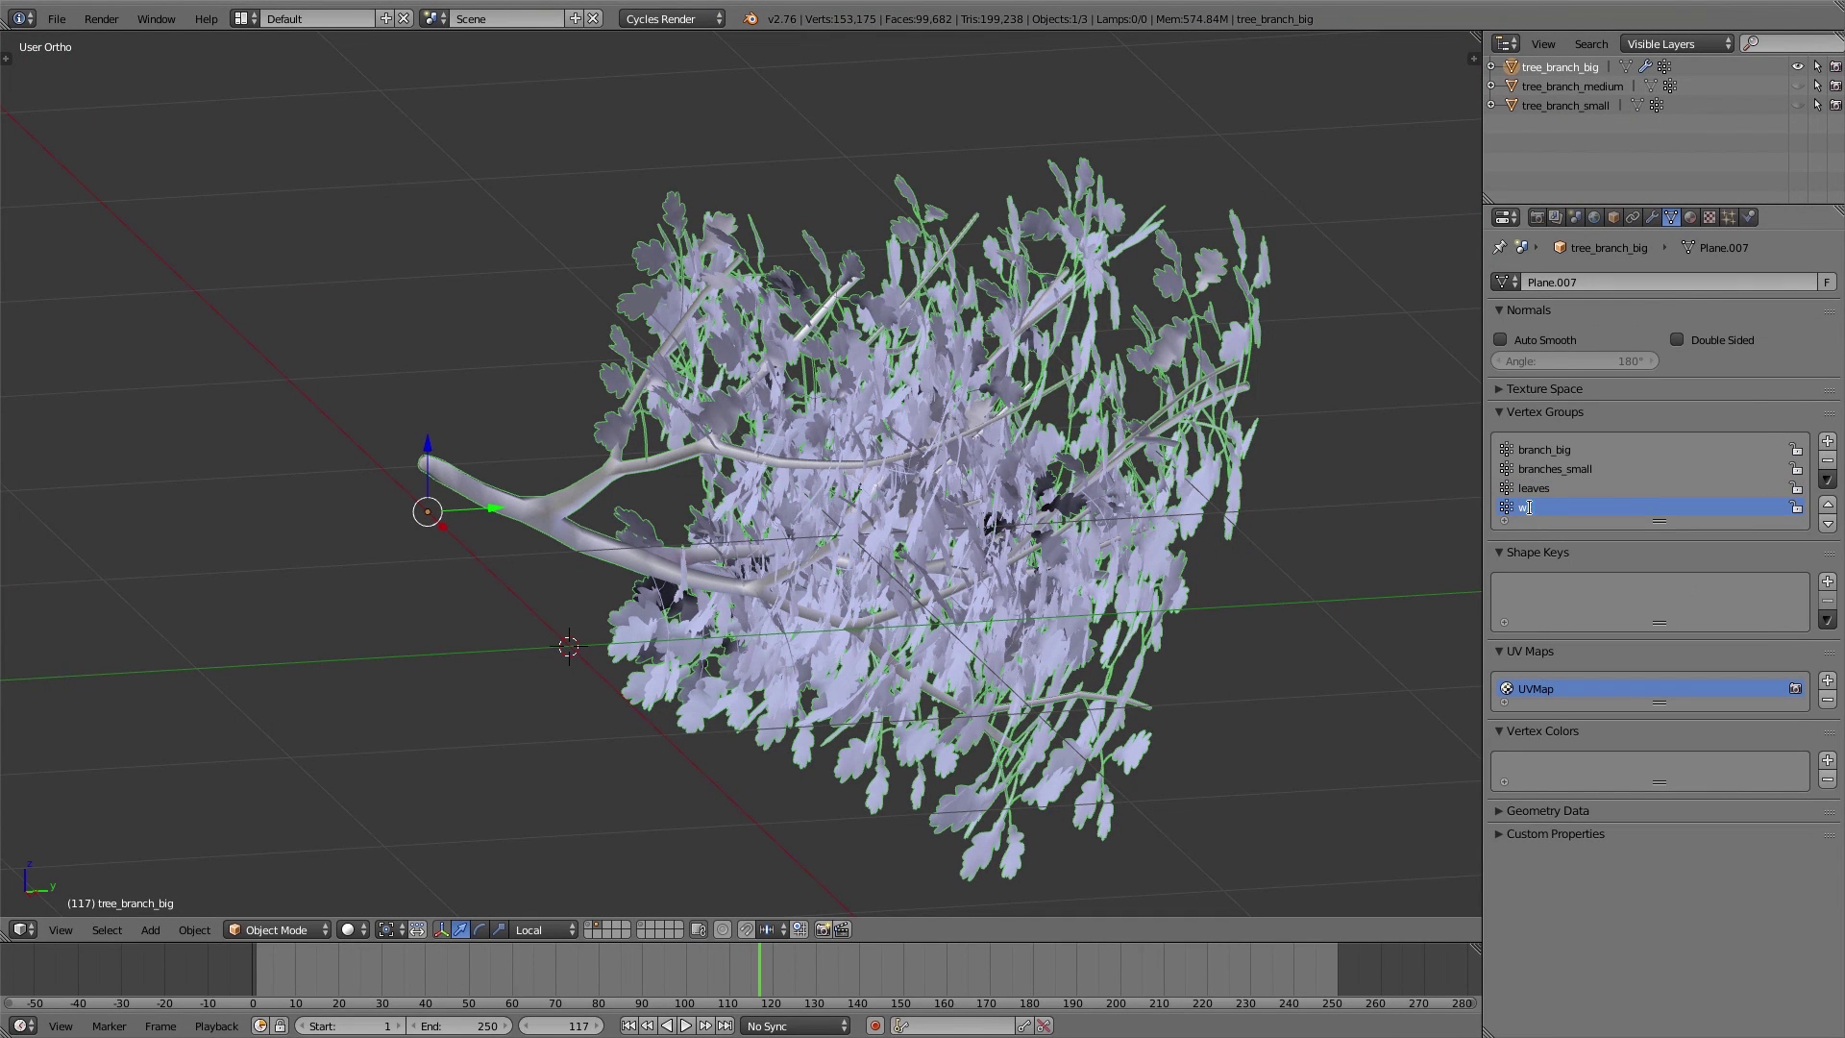
middle_drag(1102, 518, 1123, 546)
- Weight paint a linear gradient on the wave group, from full at the leafy tips to zero at the branch base, and return to Object Mode
key(ctrl+Tab)
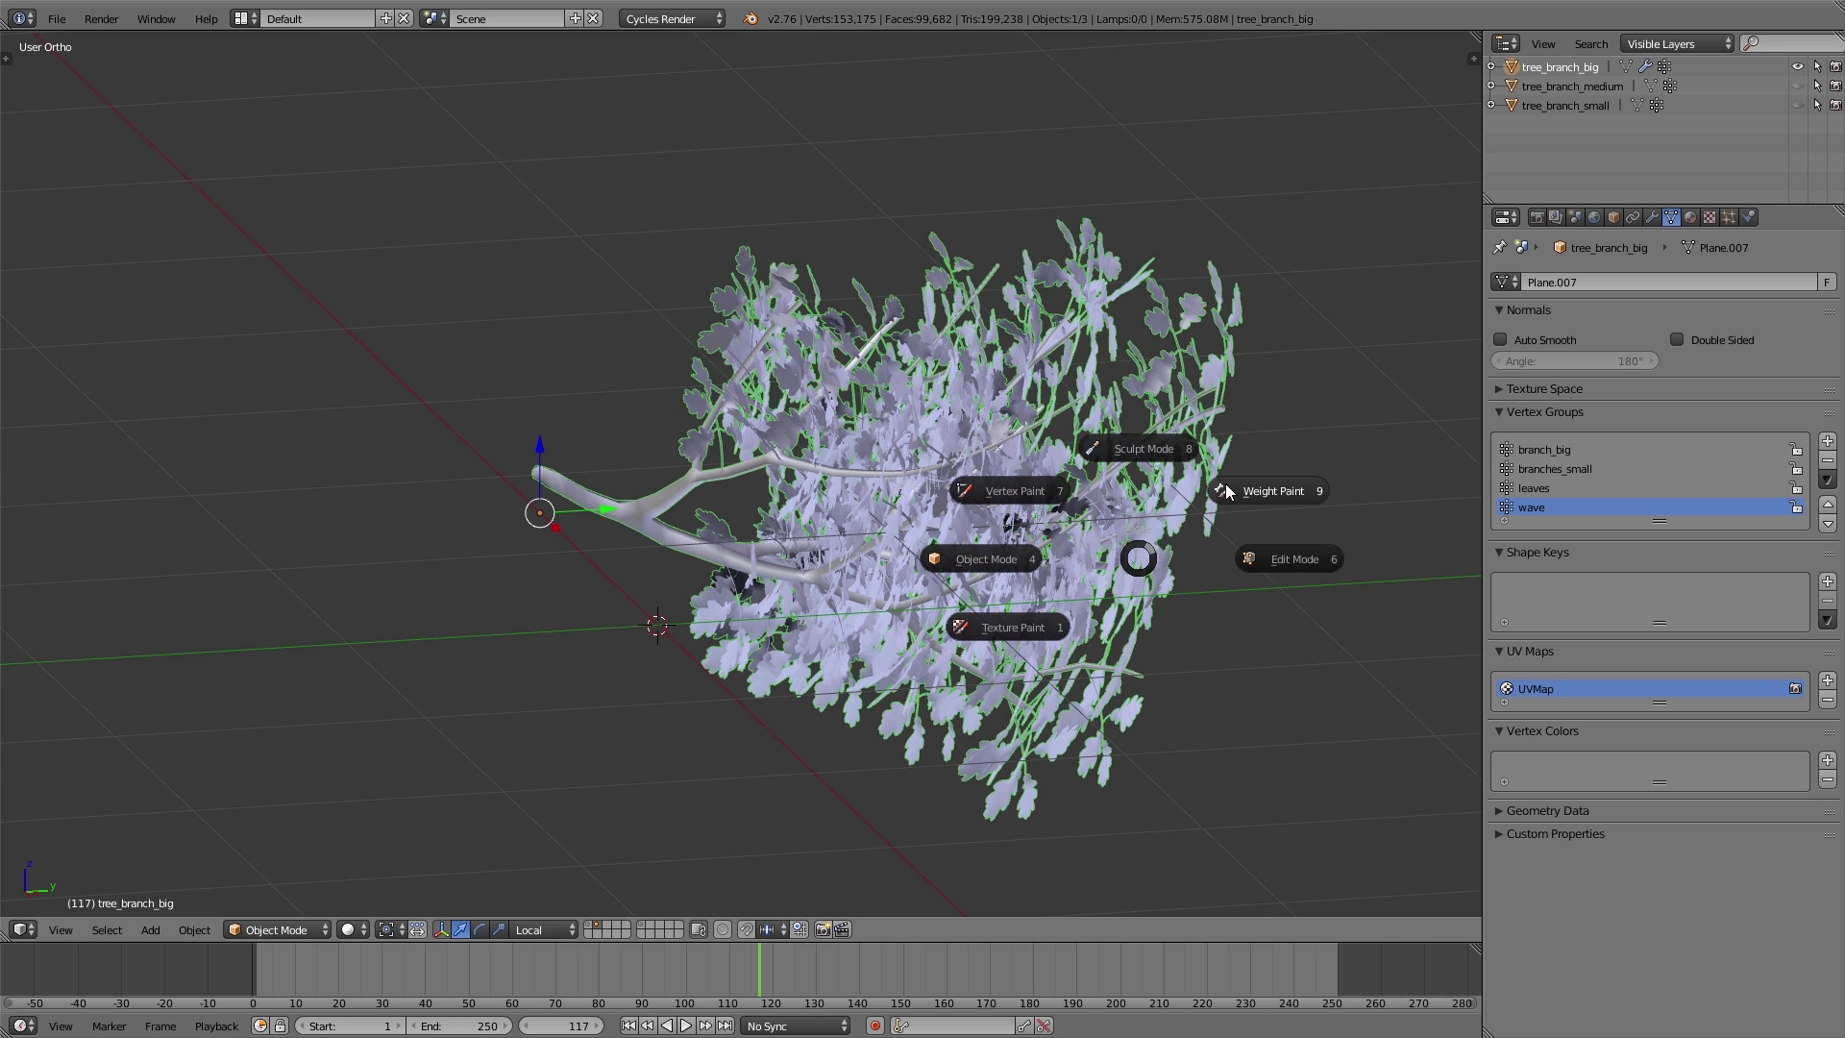
click(1227, 489)
mouse_move(1186, 521)
alt+mouse_down()
mouse_move(1168, 501)
mouse_move(1221, 509)
alt+mouse_up()
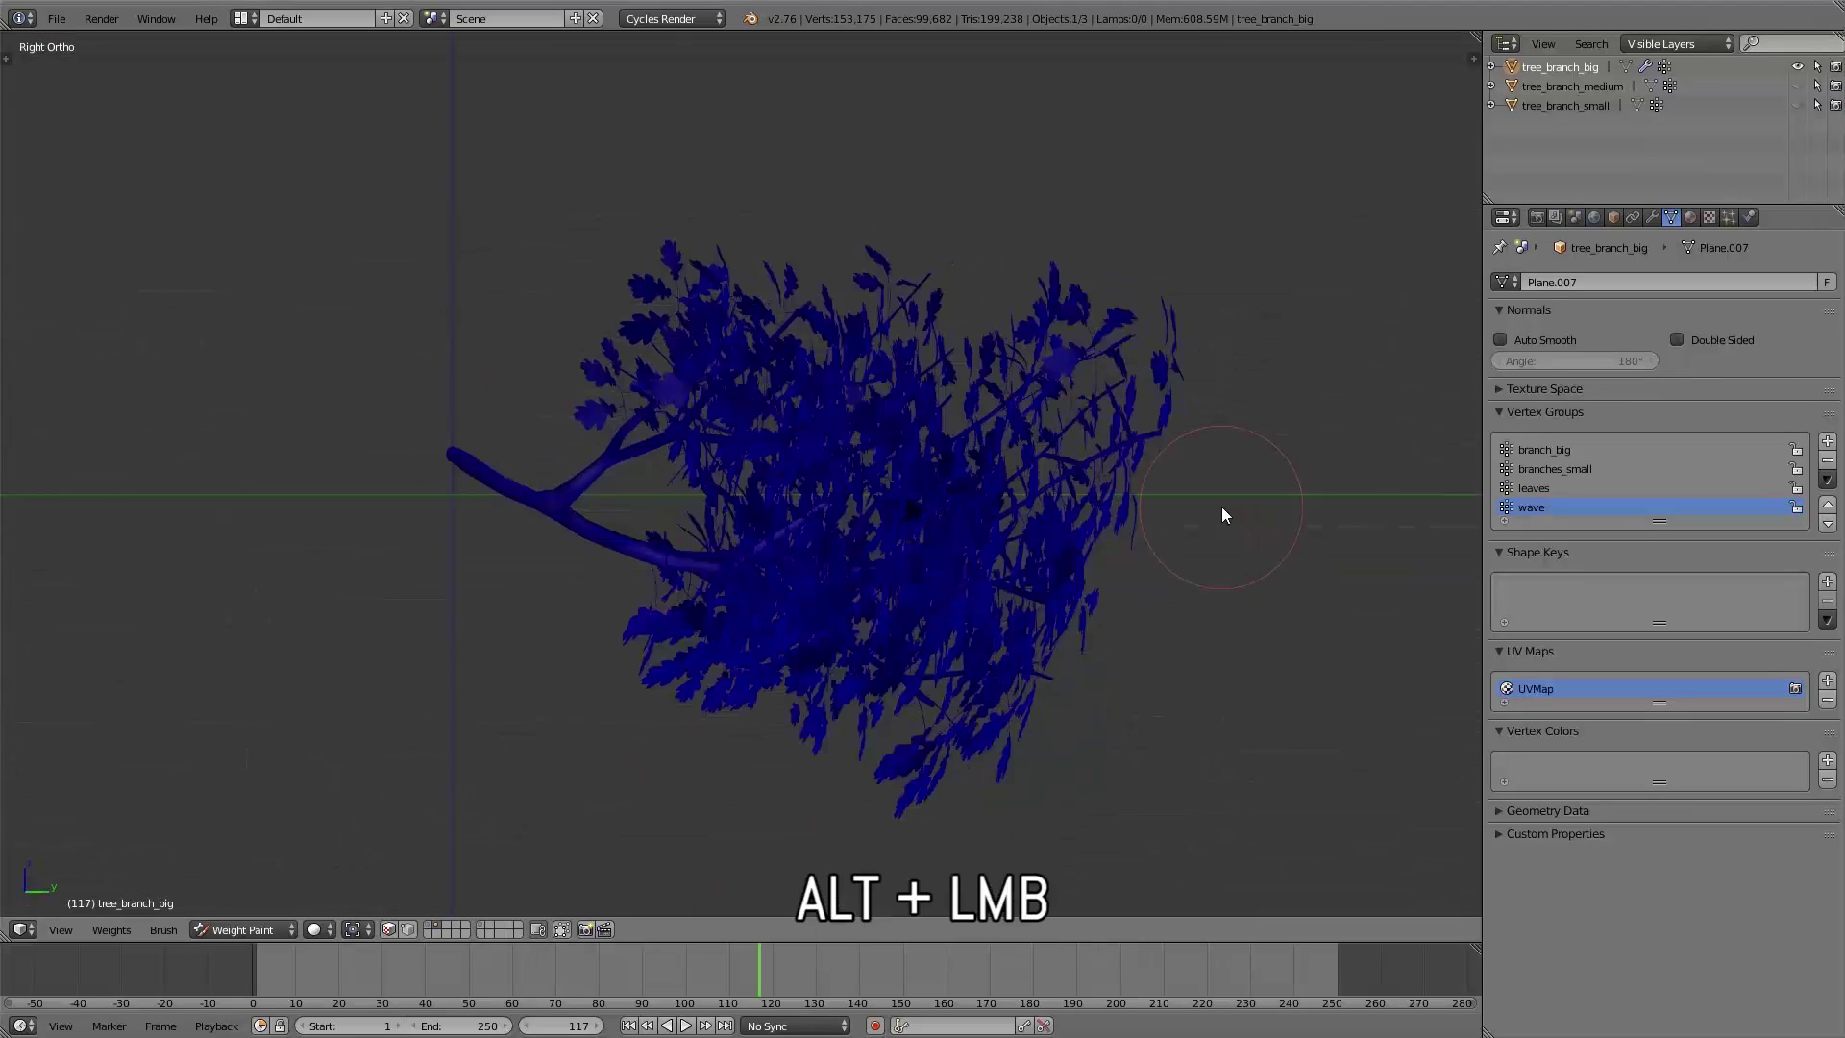
alt+drag(1102, 507, 308, 507)
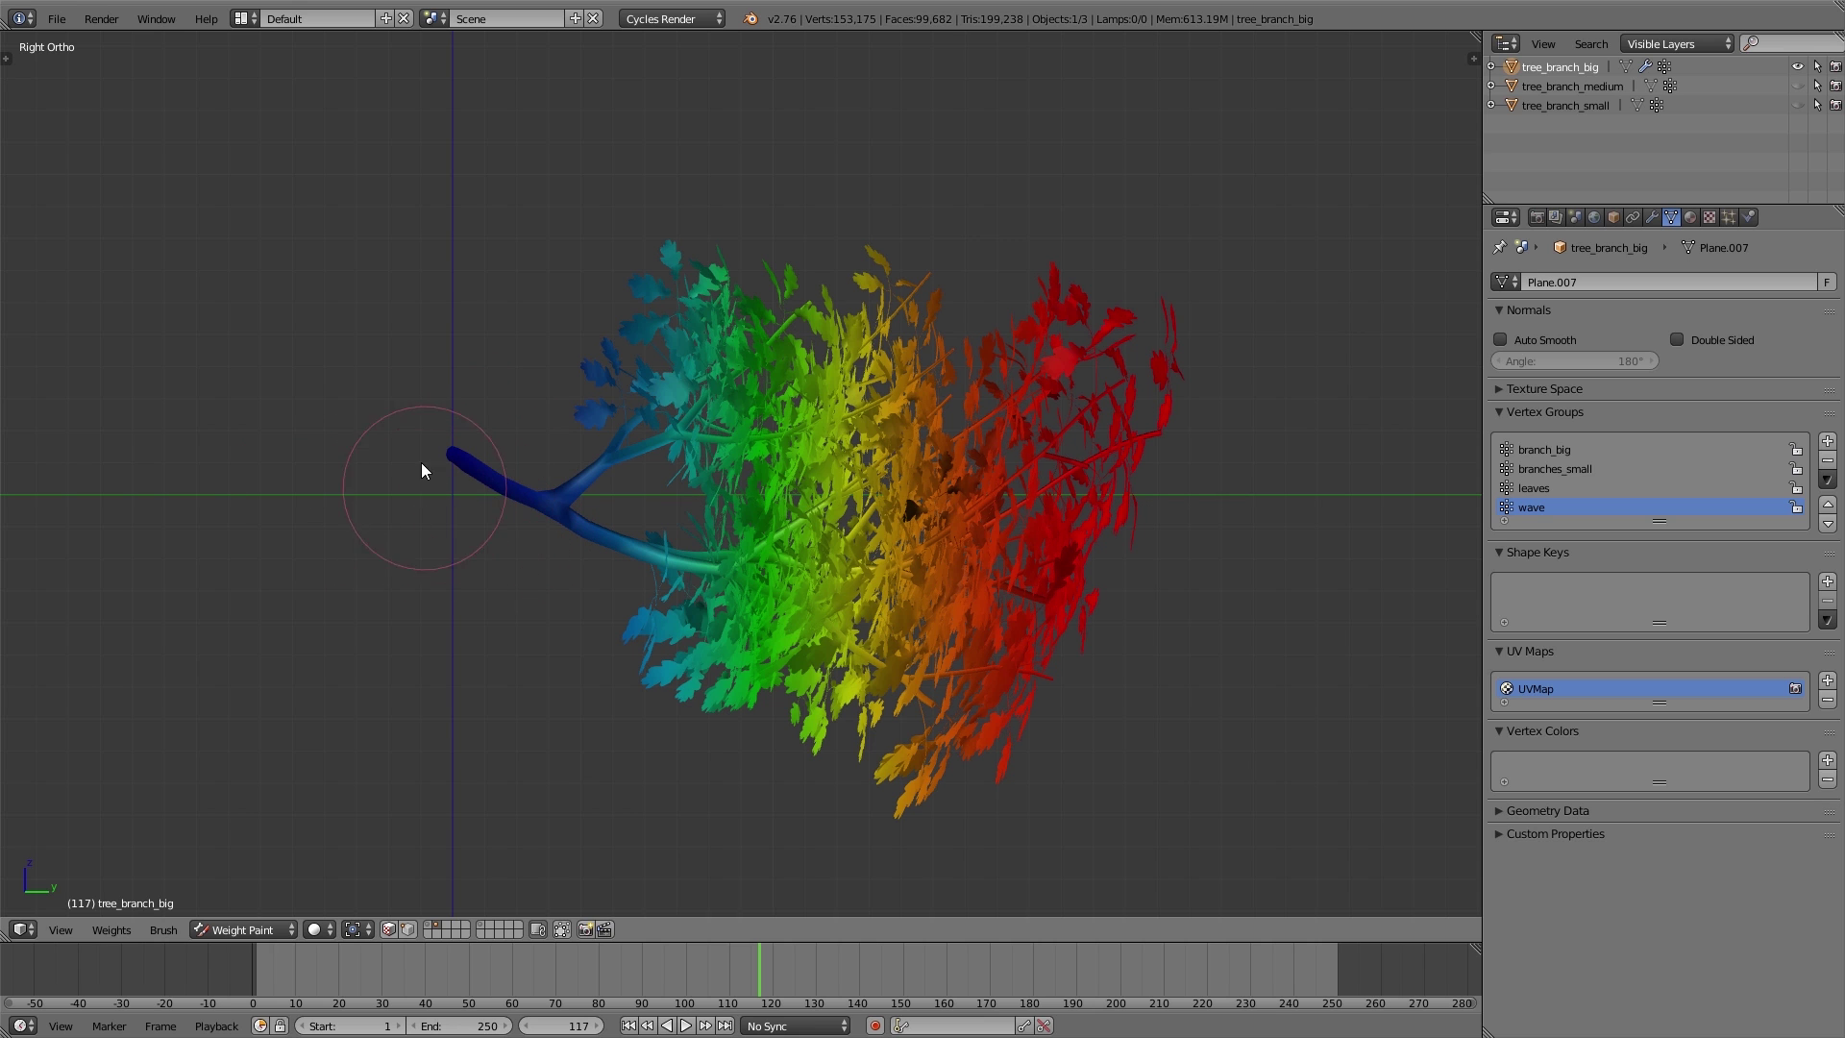
key(Tab)
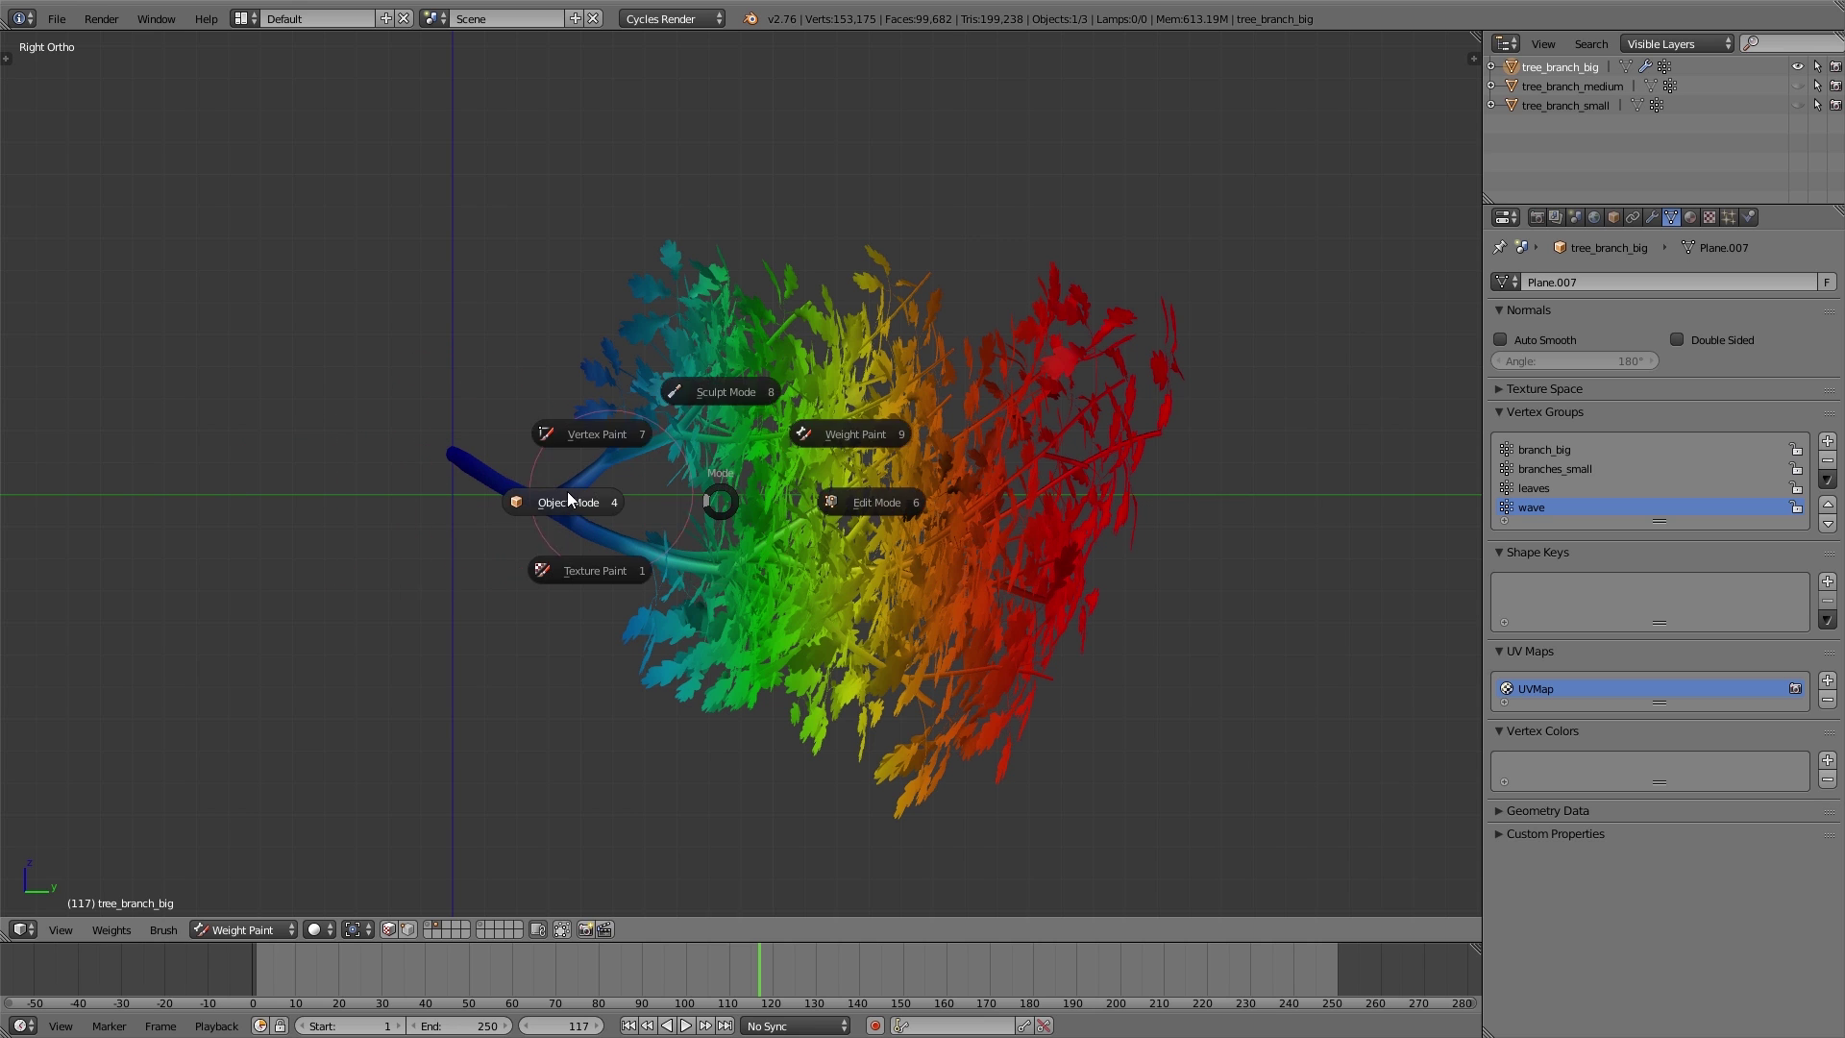
click(567, 492)
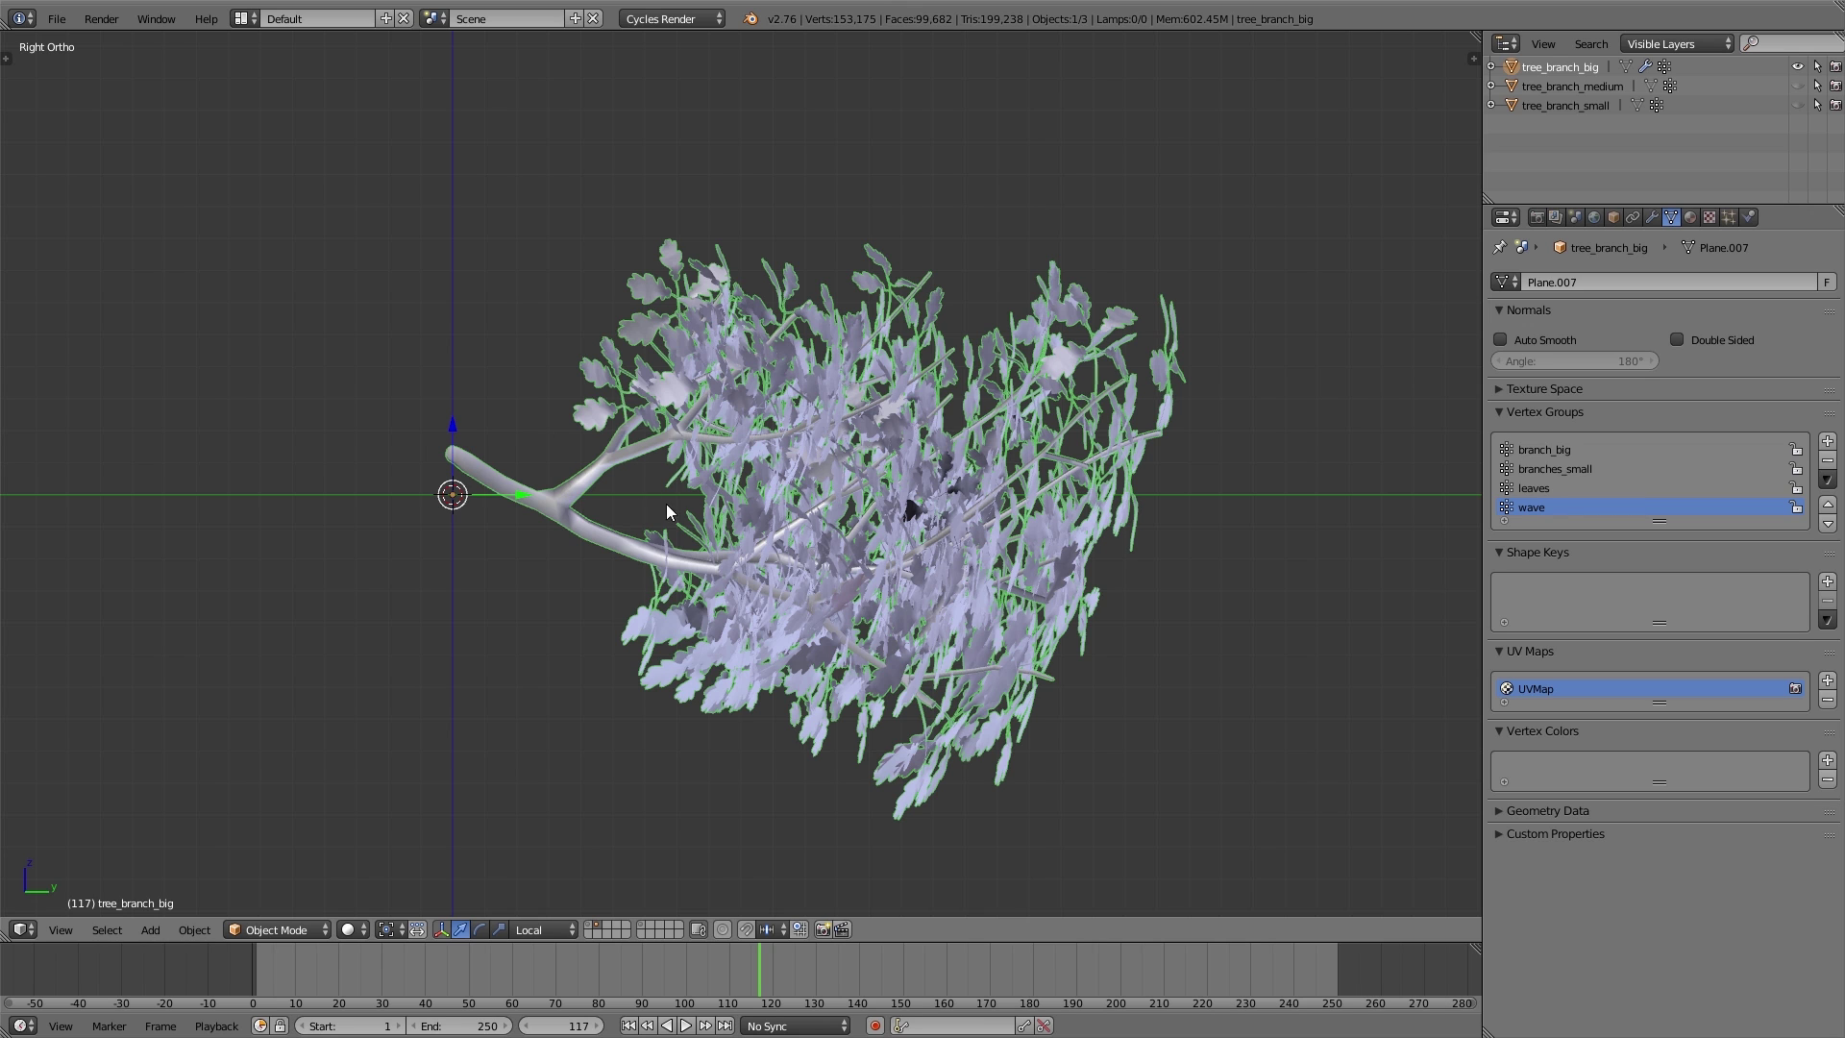
- Limit the big branch's Wave modifier to the wave vertex group and play the animation
click(1653, 218)
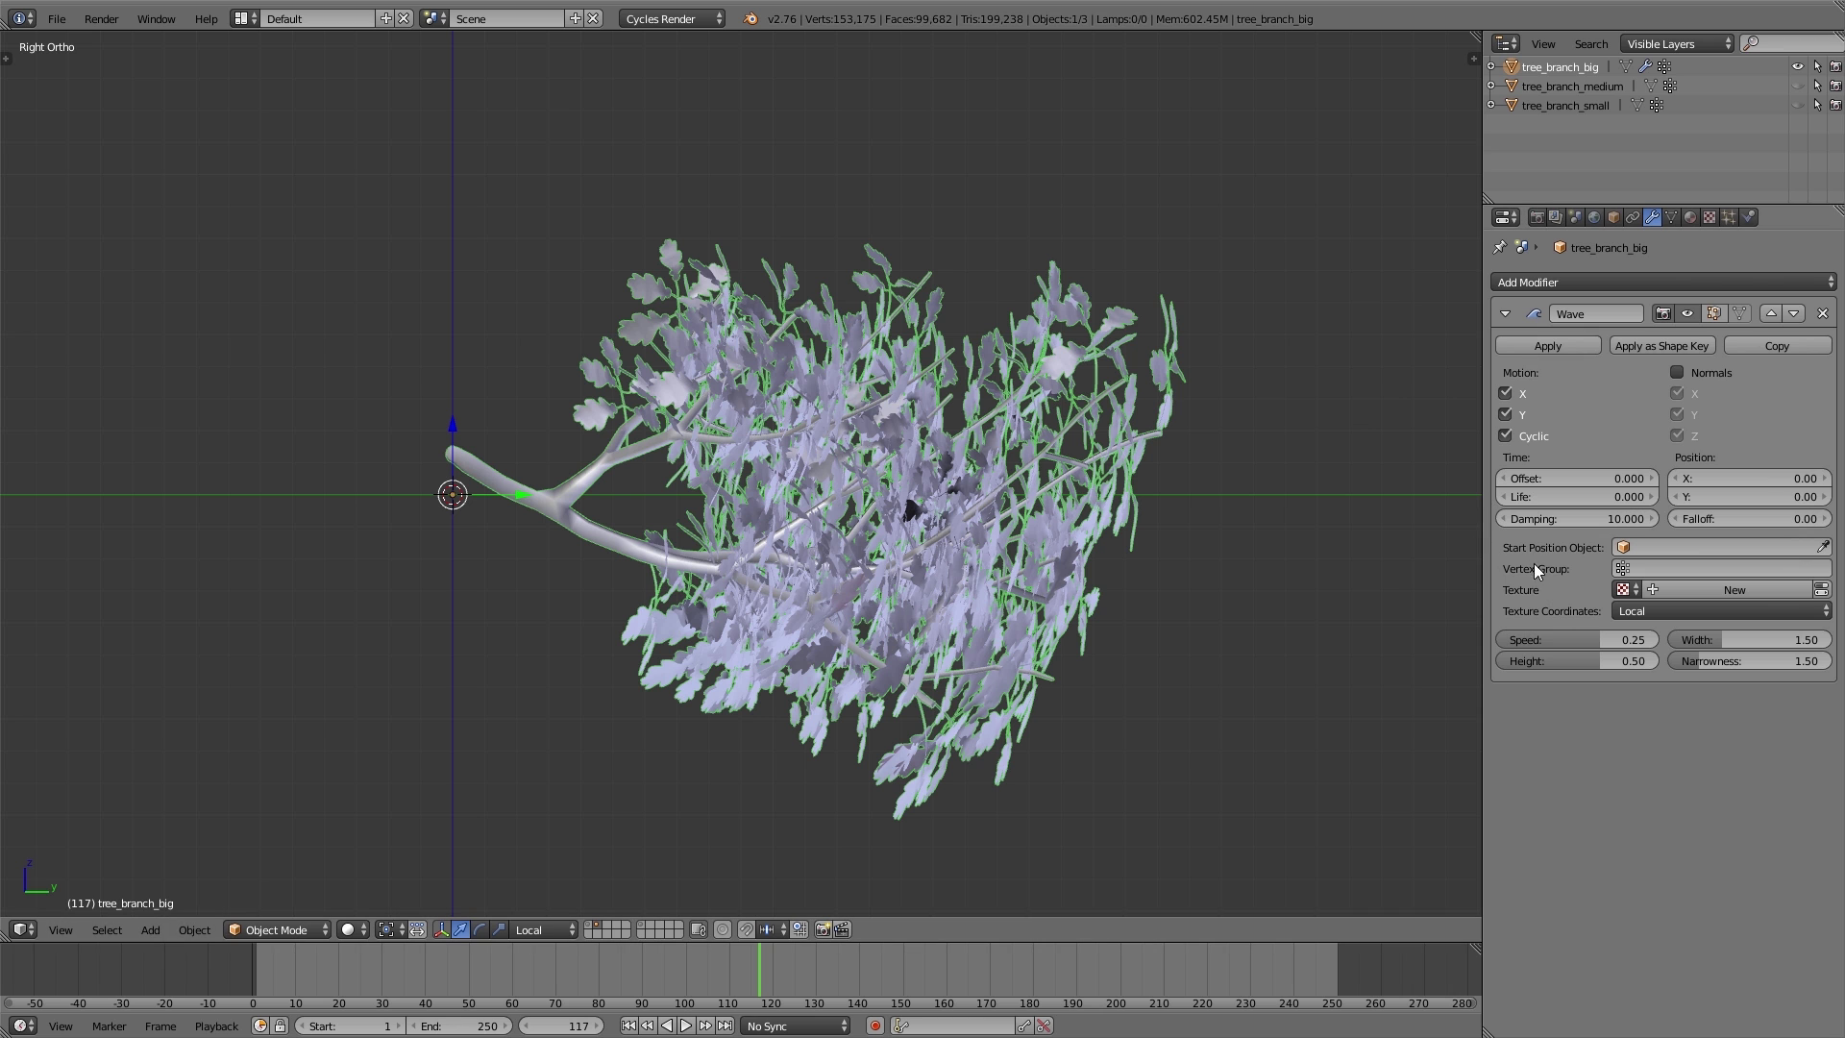
click(1653, 570)
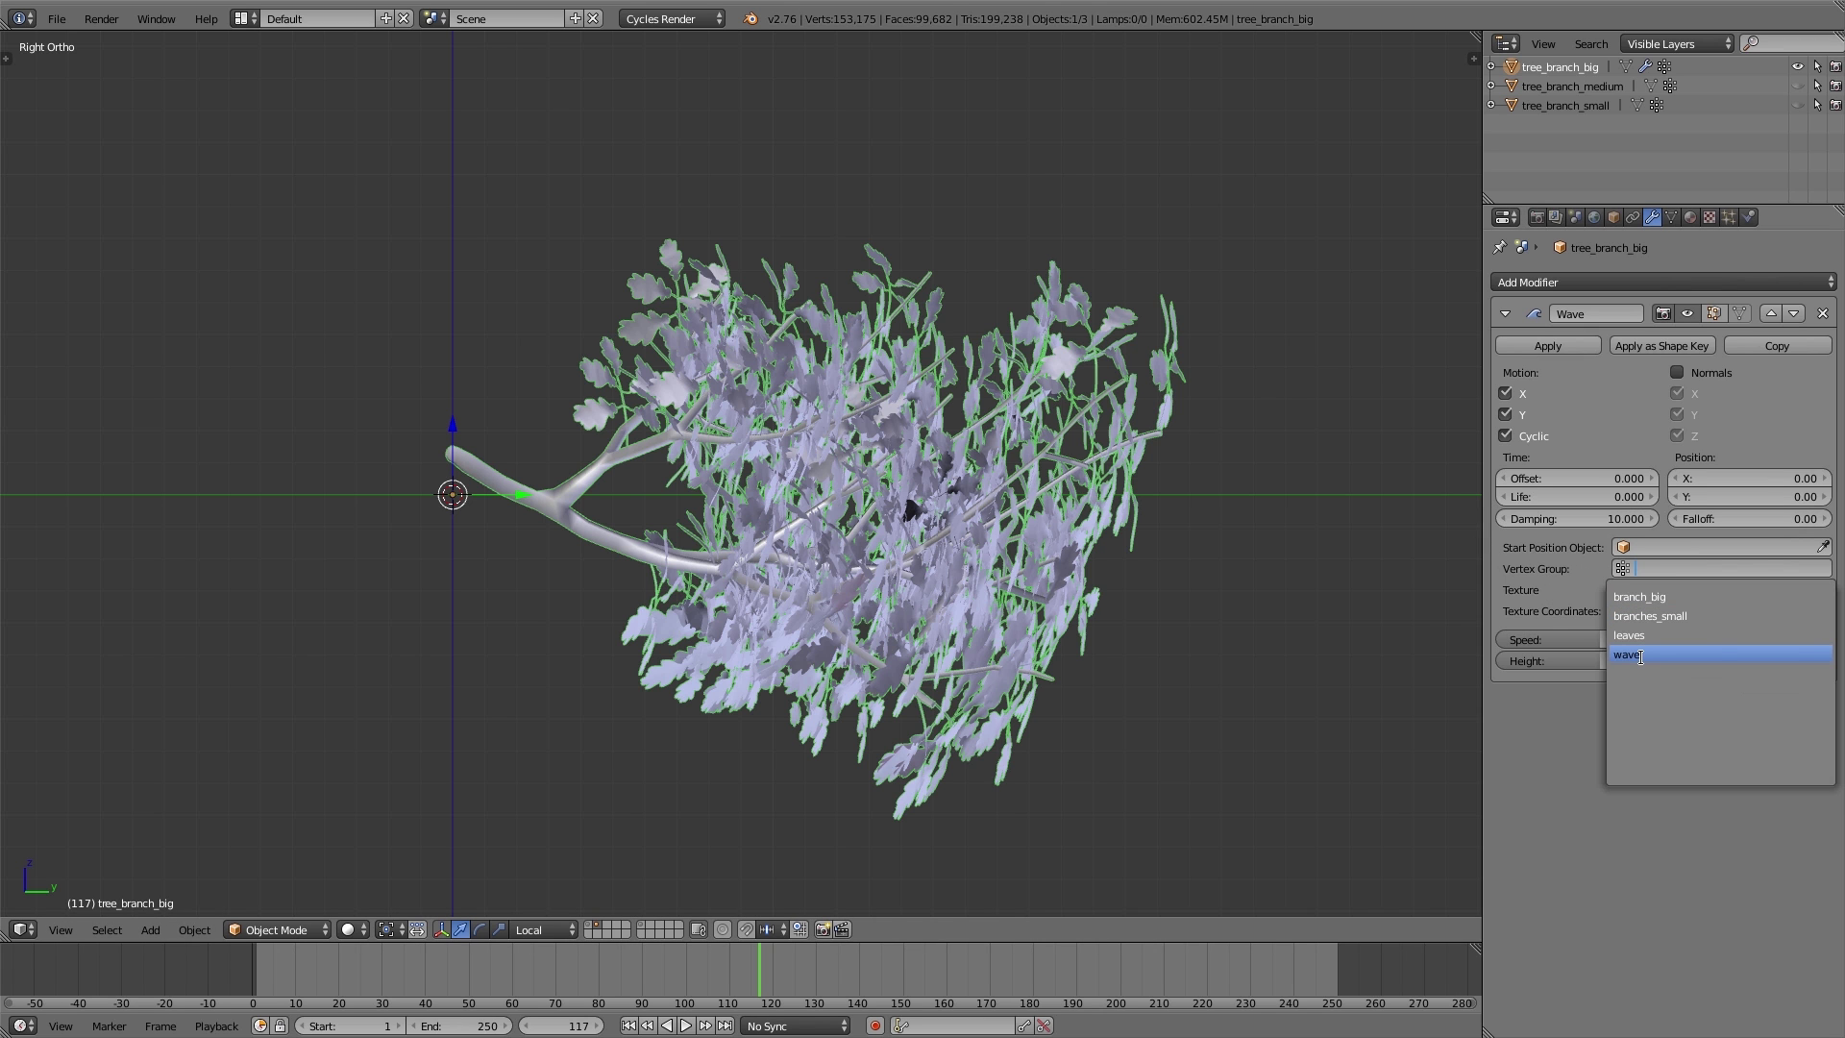
click(1629, 655)
key(alt+a)
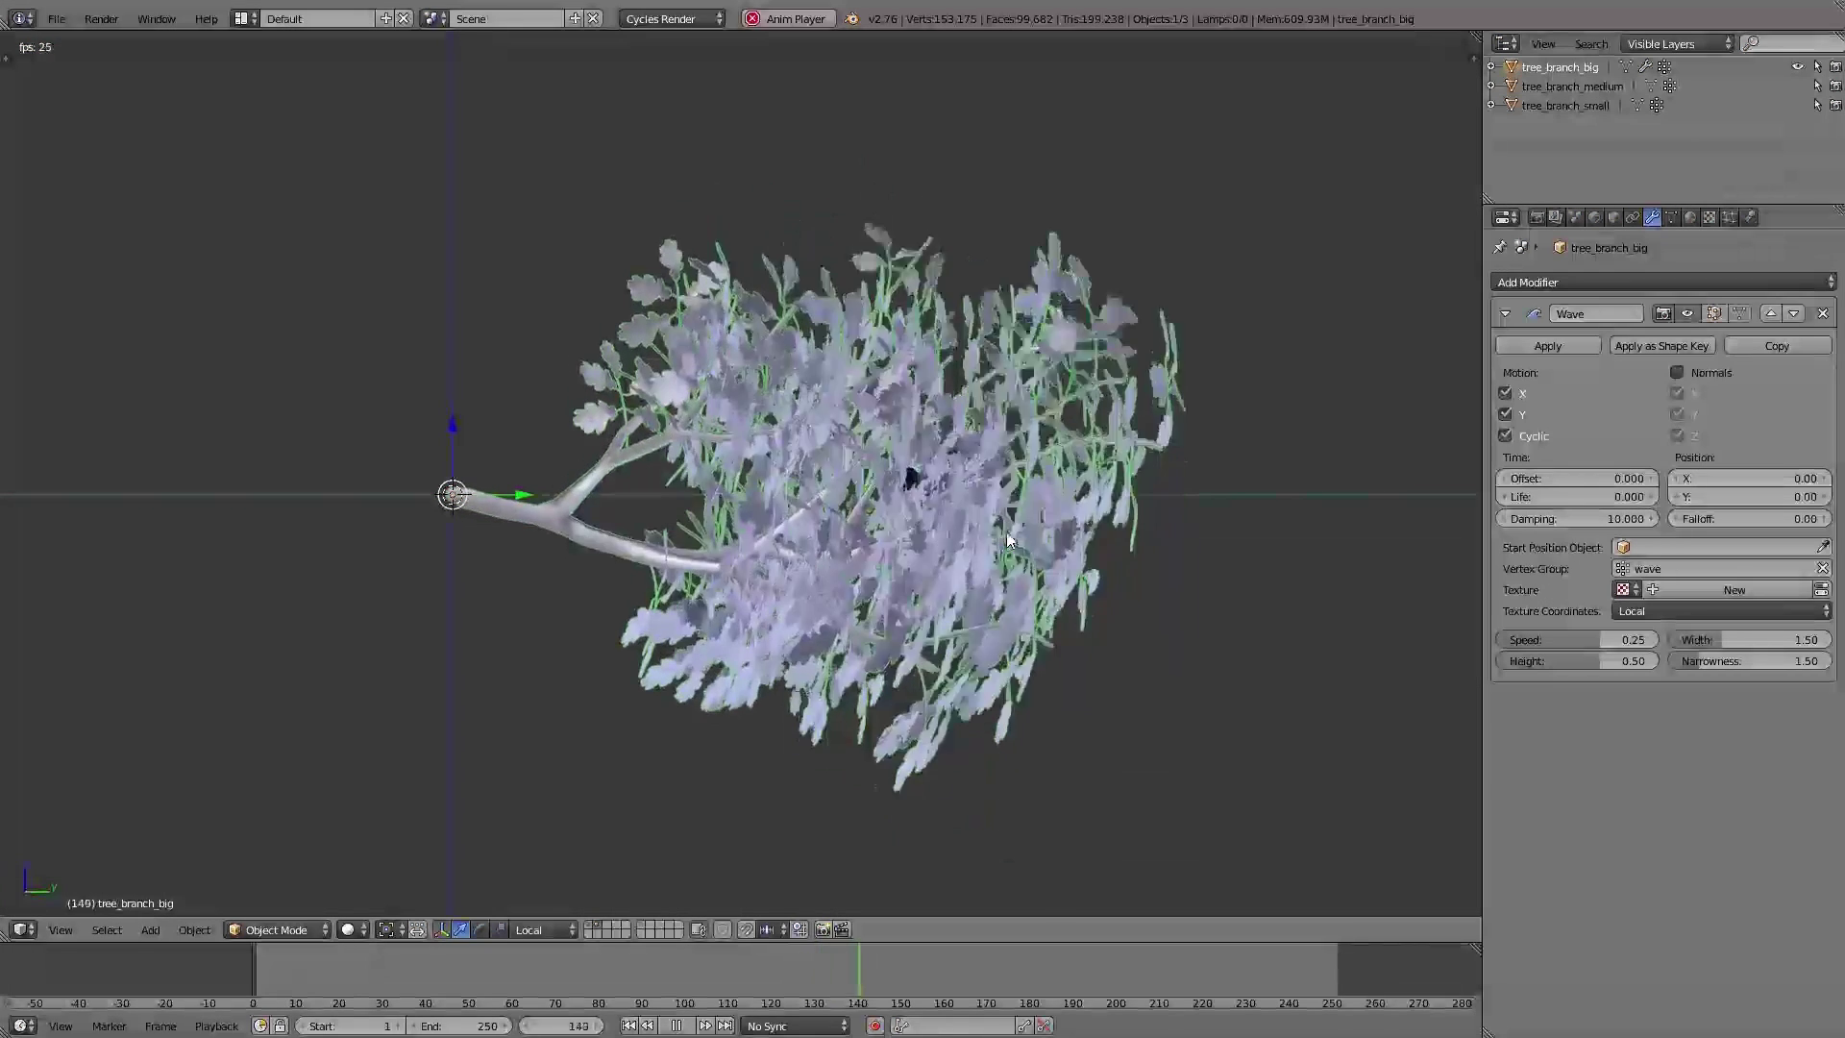
middle_drag(693, 455, 741, 474)
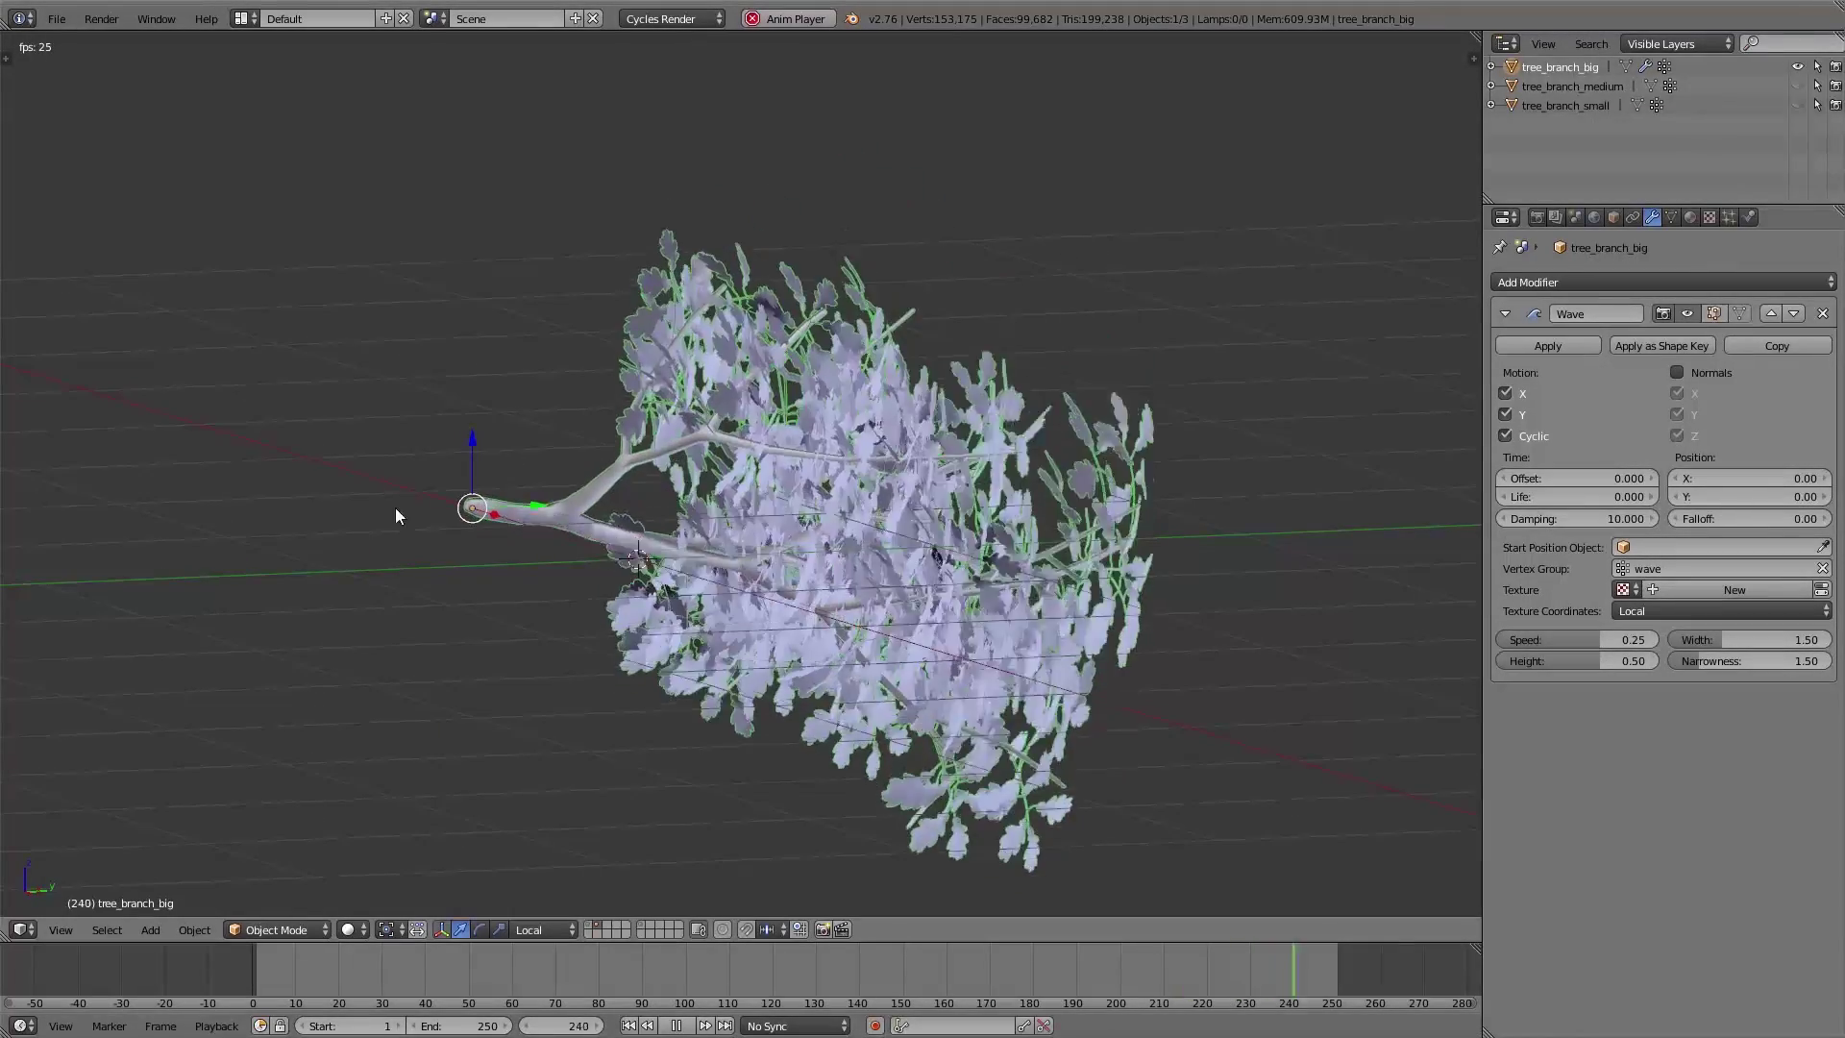
middle_drag(584, 488, 566, 492)
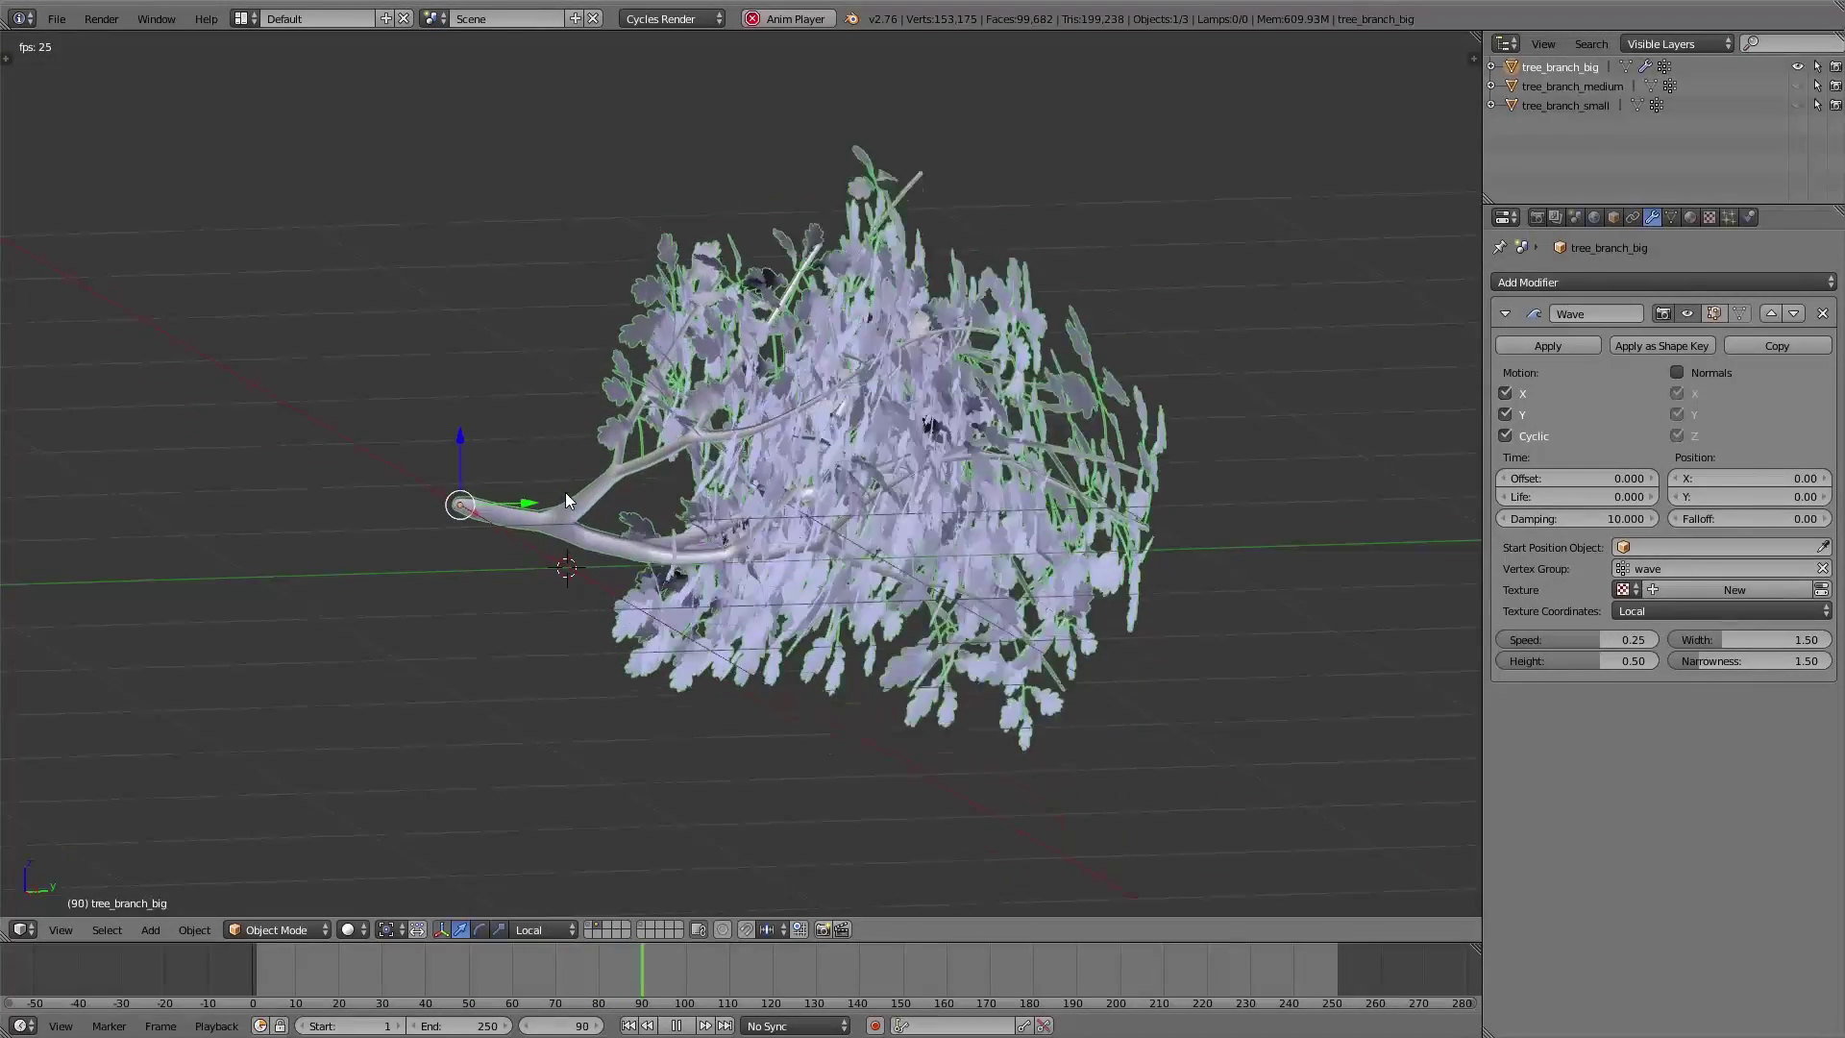
key(alt+a)
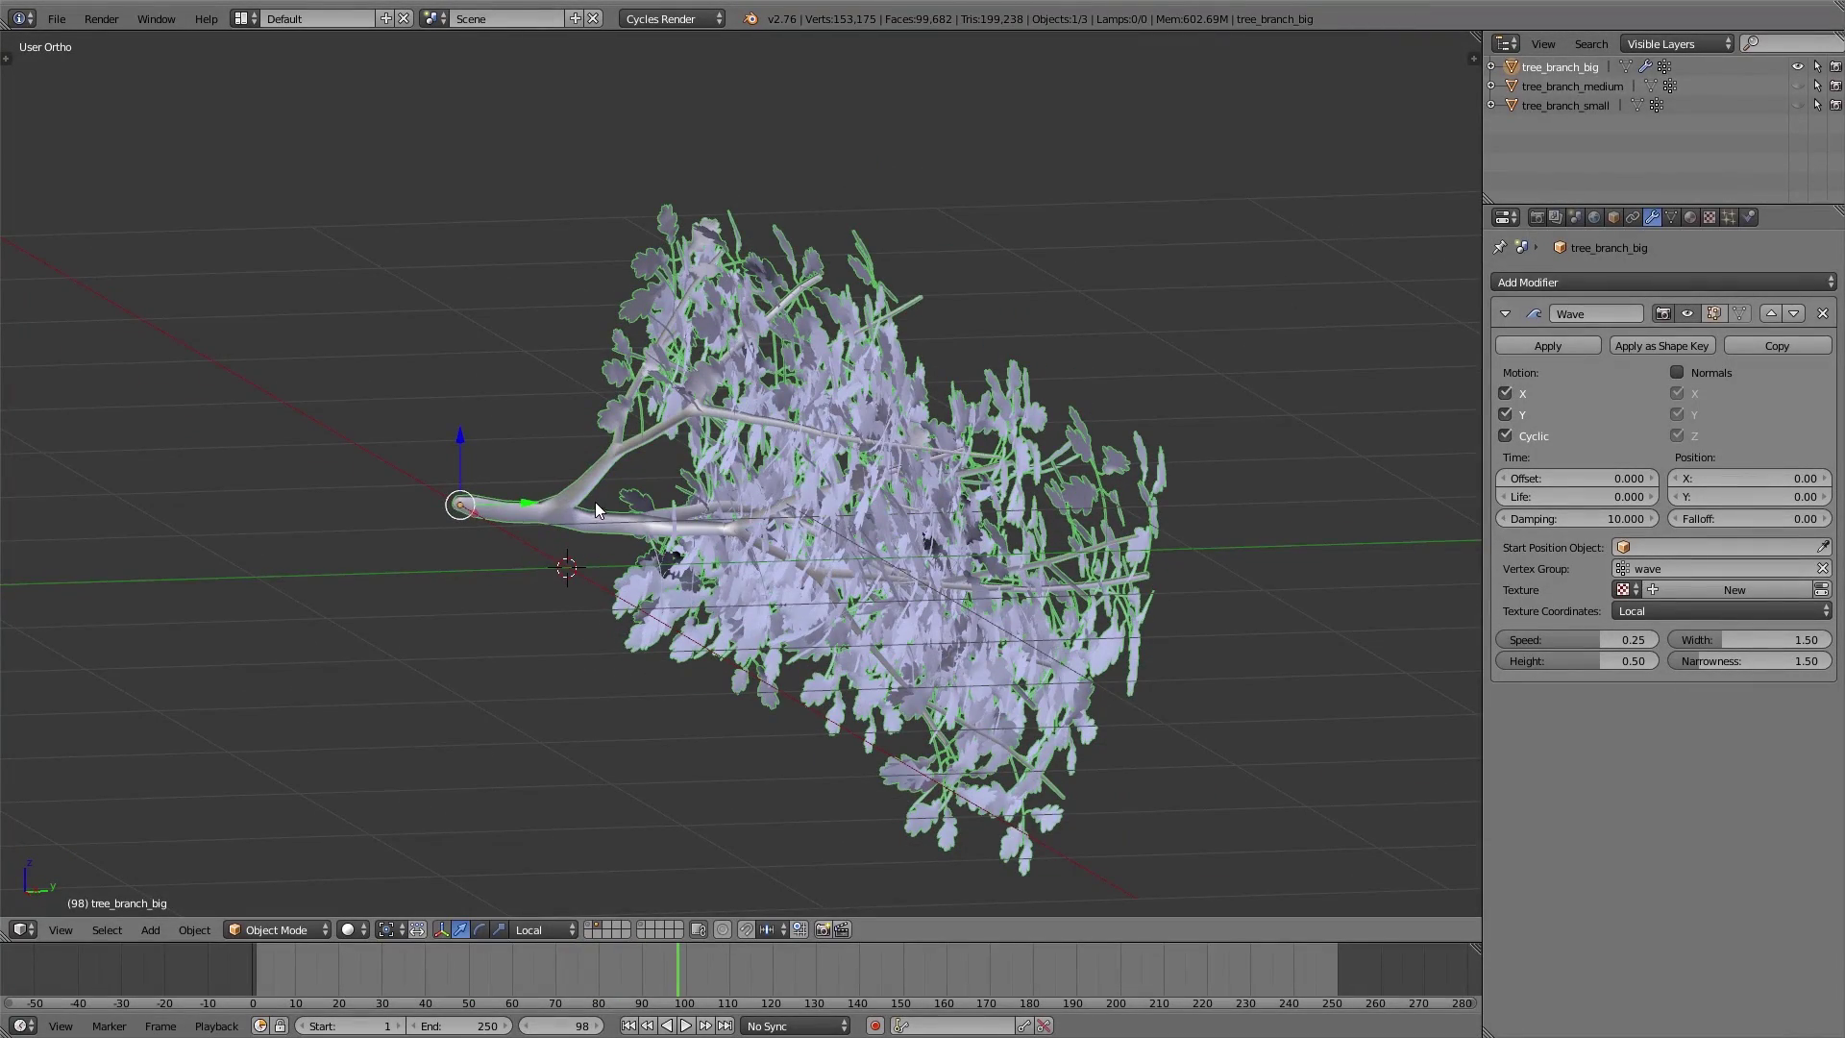
key(alt+a)
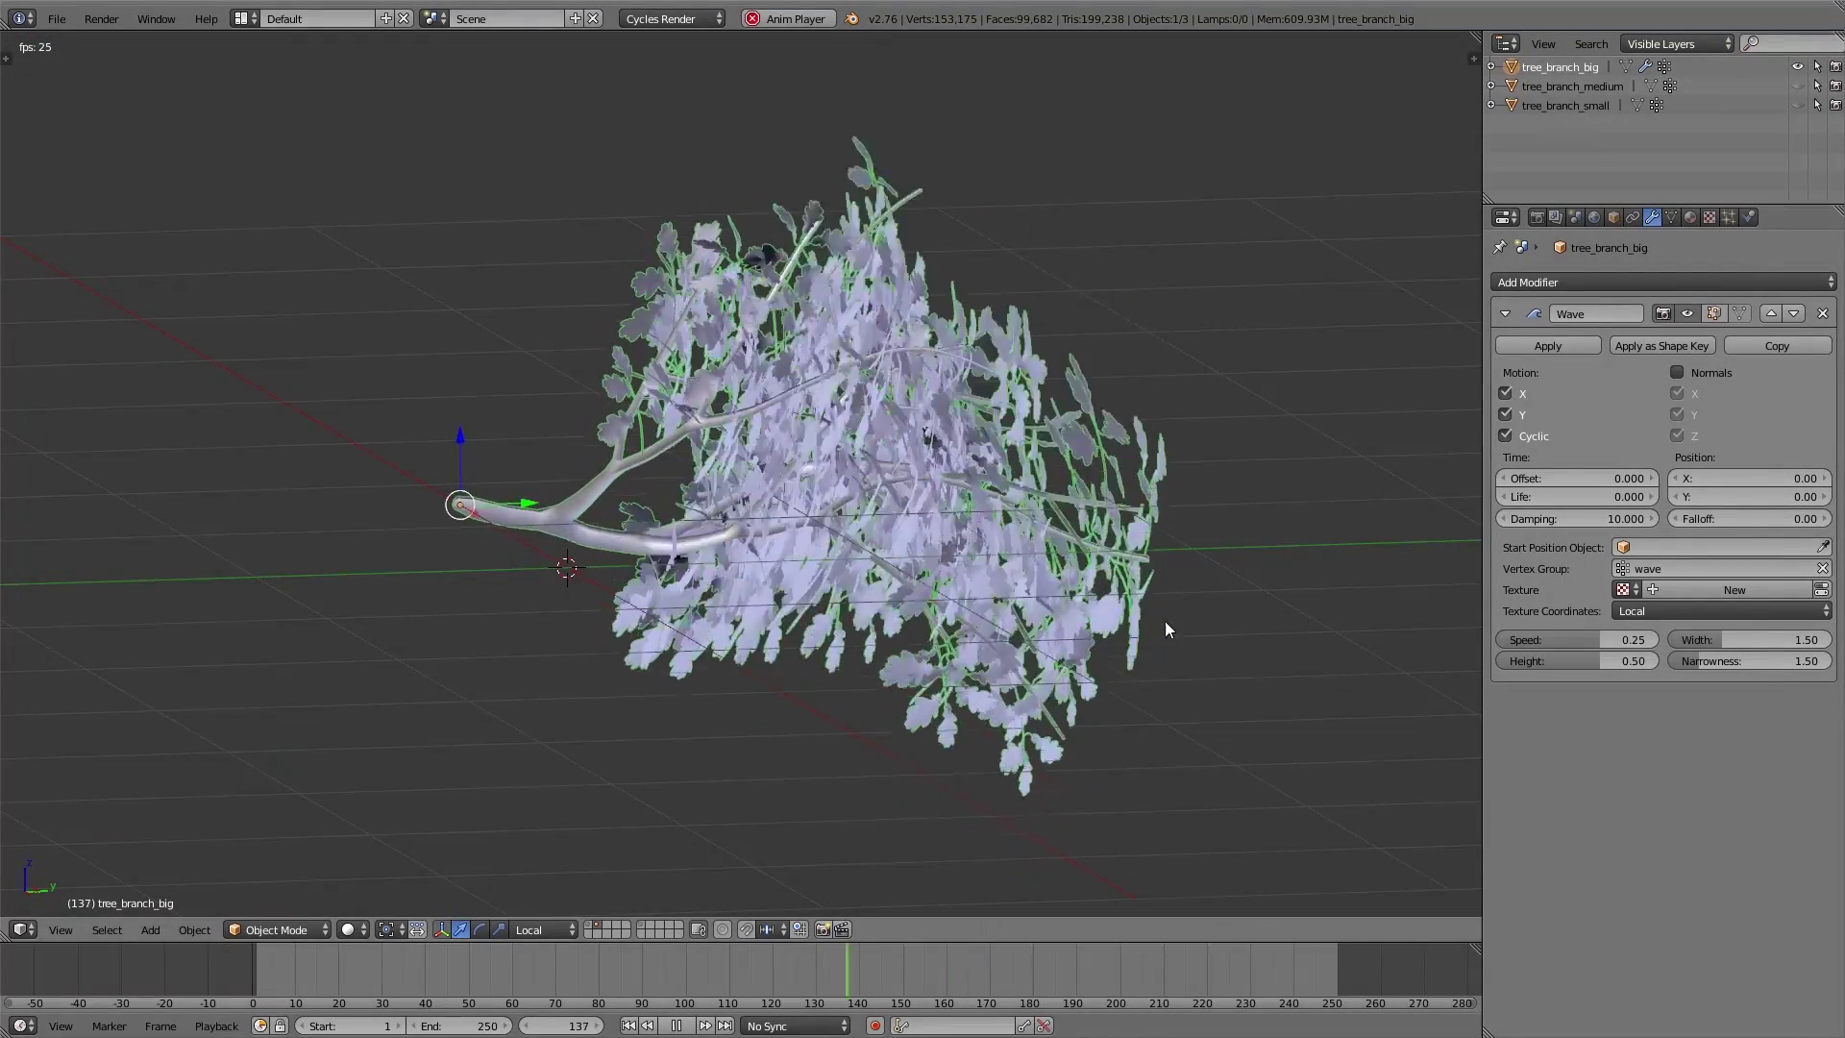
- Set the Wave modifier's speed and height both to 0.03
click(1542, 636)
text(0.03)
key(Return)
click(1561, 662)
text(0.03)
key(Return)
middle_drag(895, 538, 926, 504)
scroll(925, 503, up, 3)
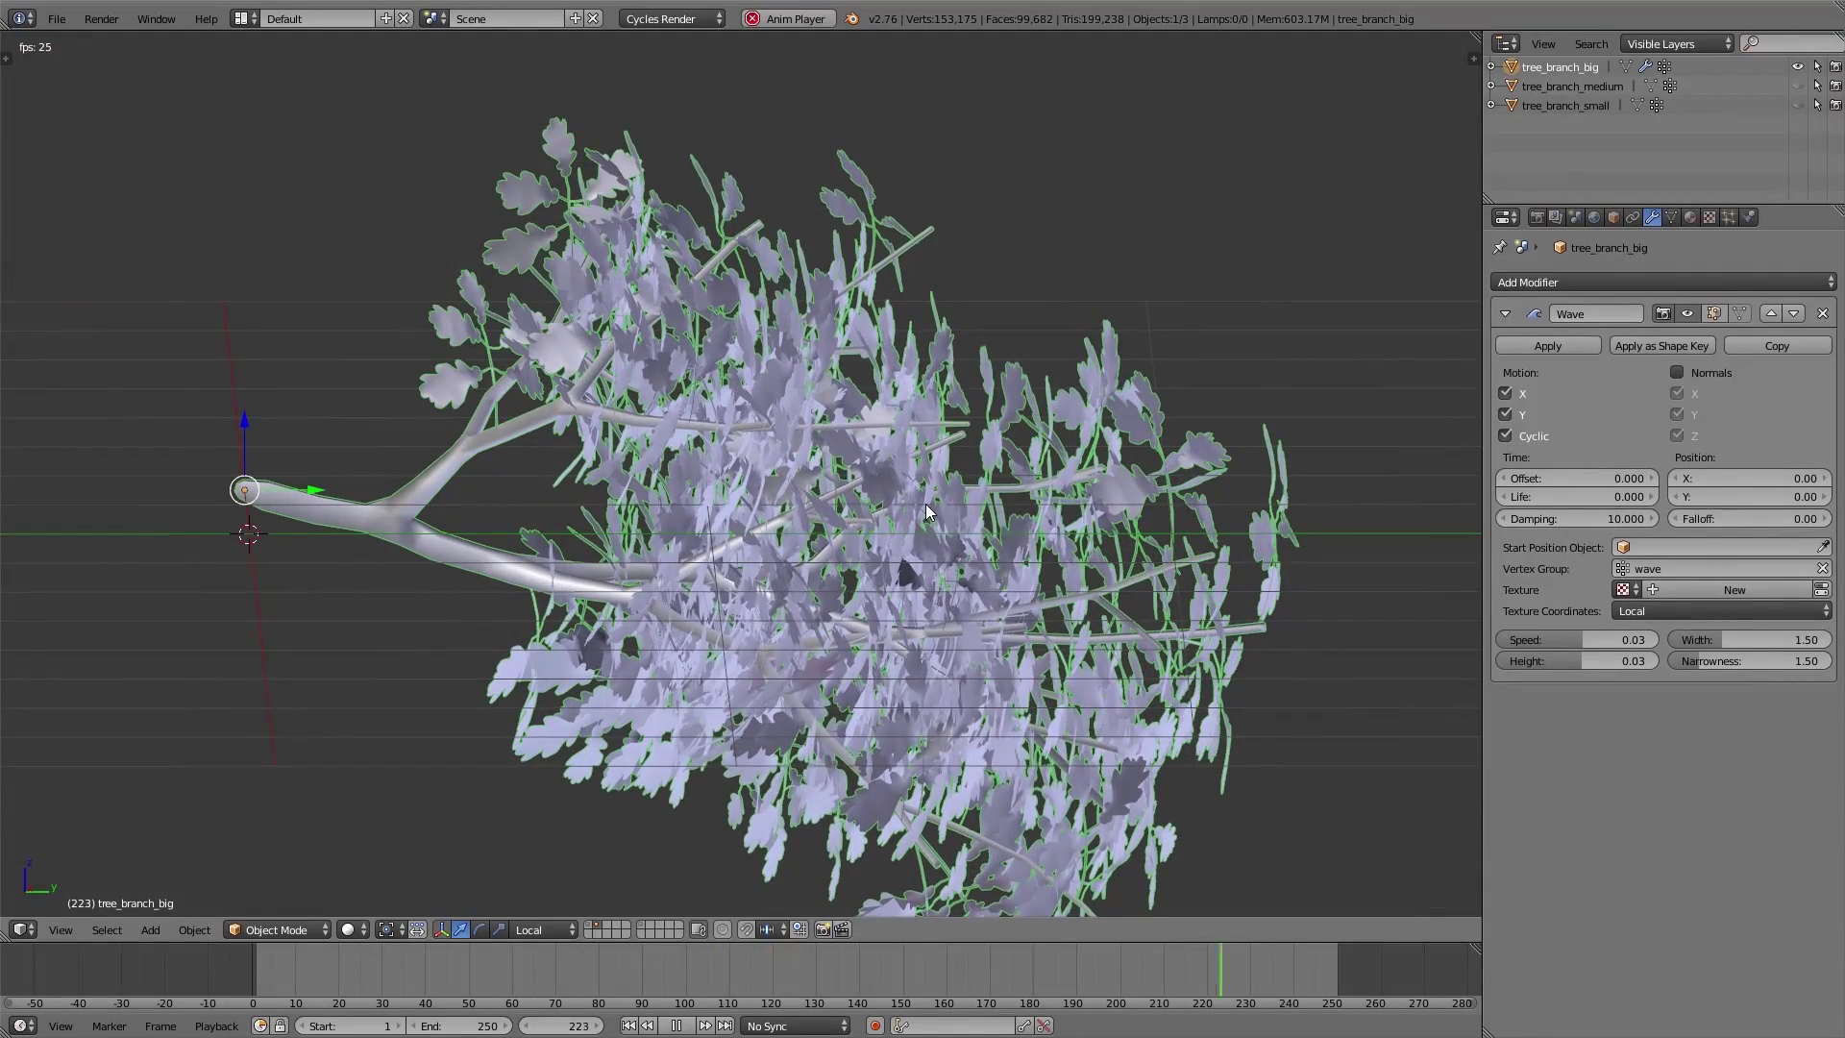
- Set the Wave modifier's width to 1, inspect the motion with the branch deselected, and stop playback
click(1730, 638)
text(1)
key(Return)
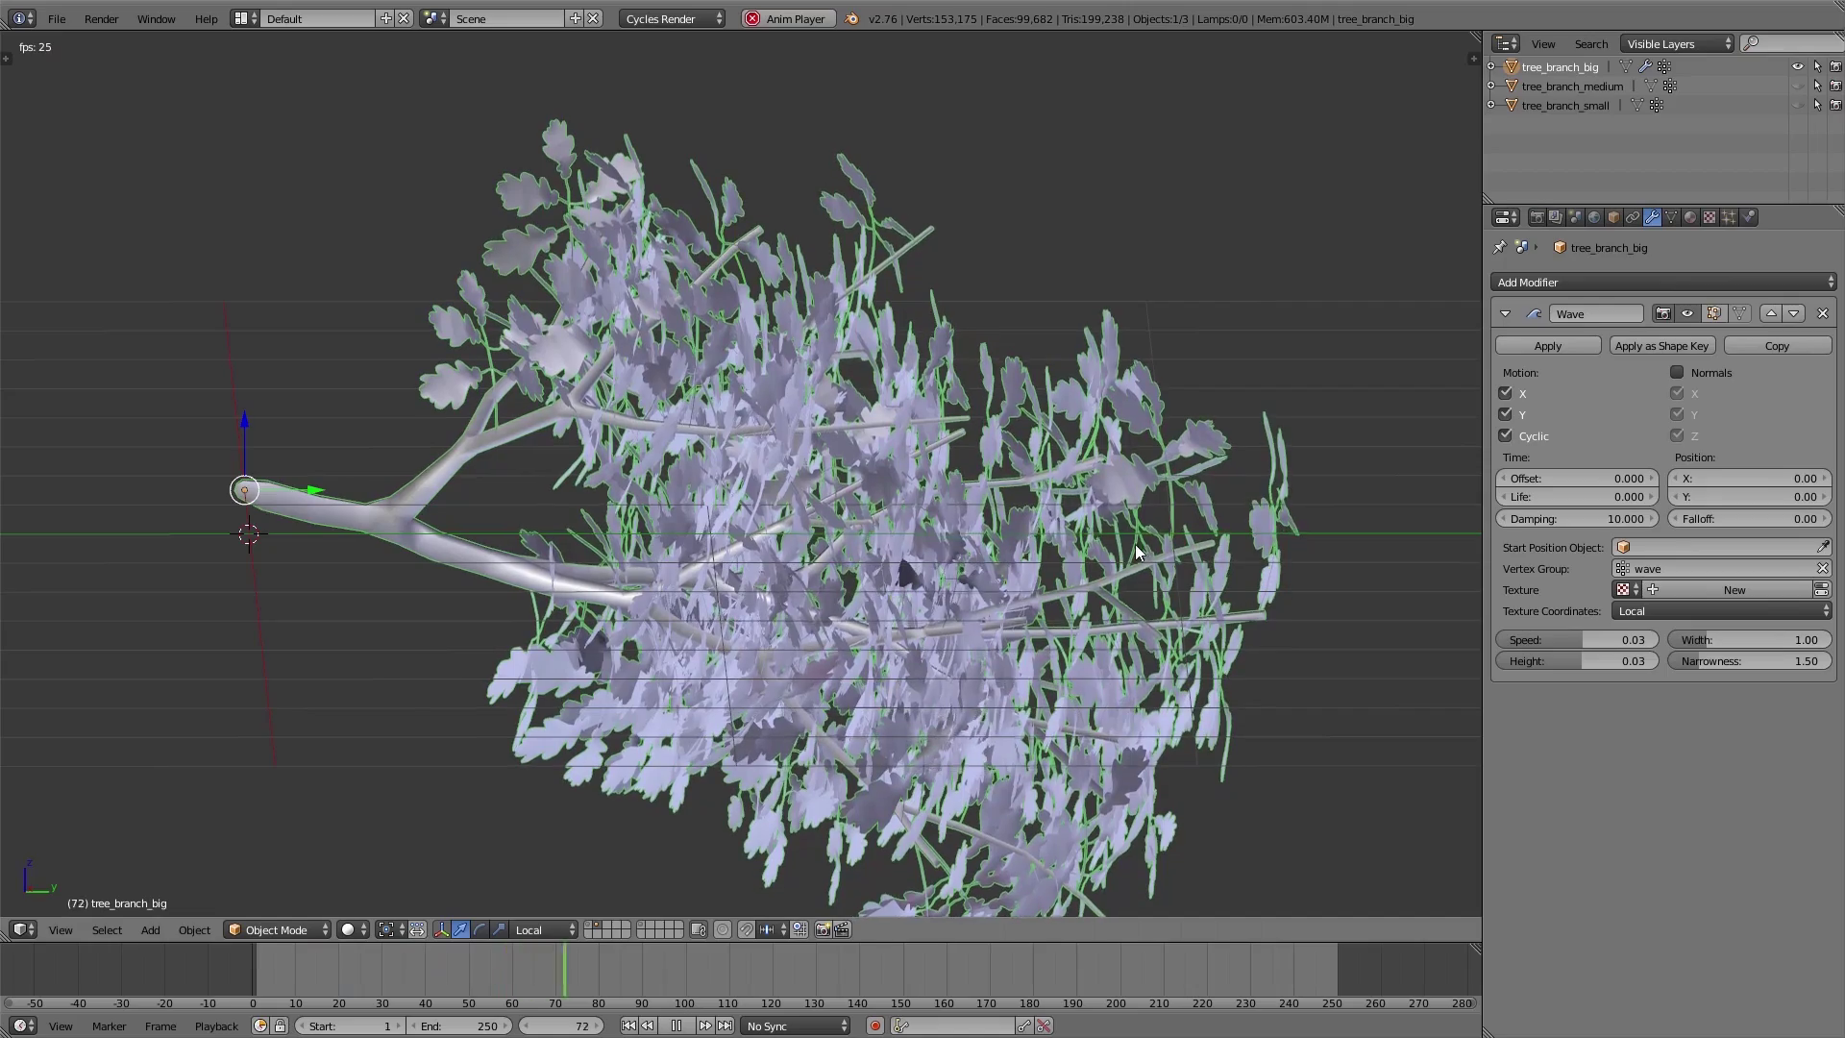
middle_drag(897, 544, 973, 563)
key(a)
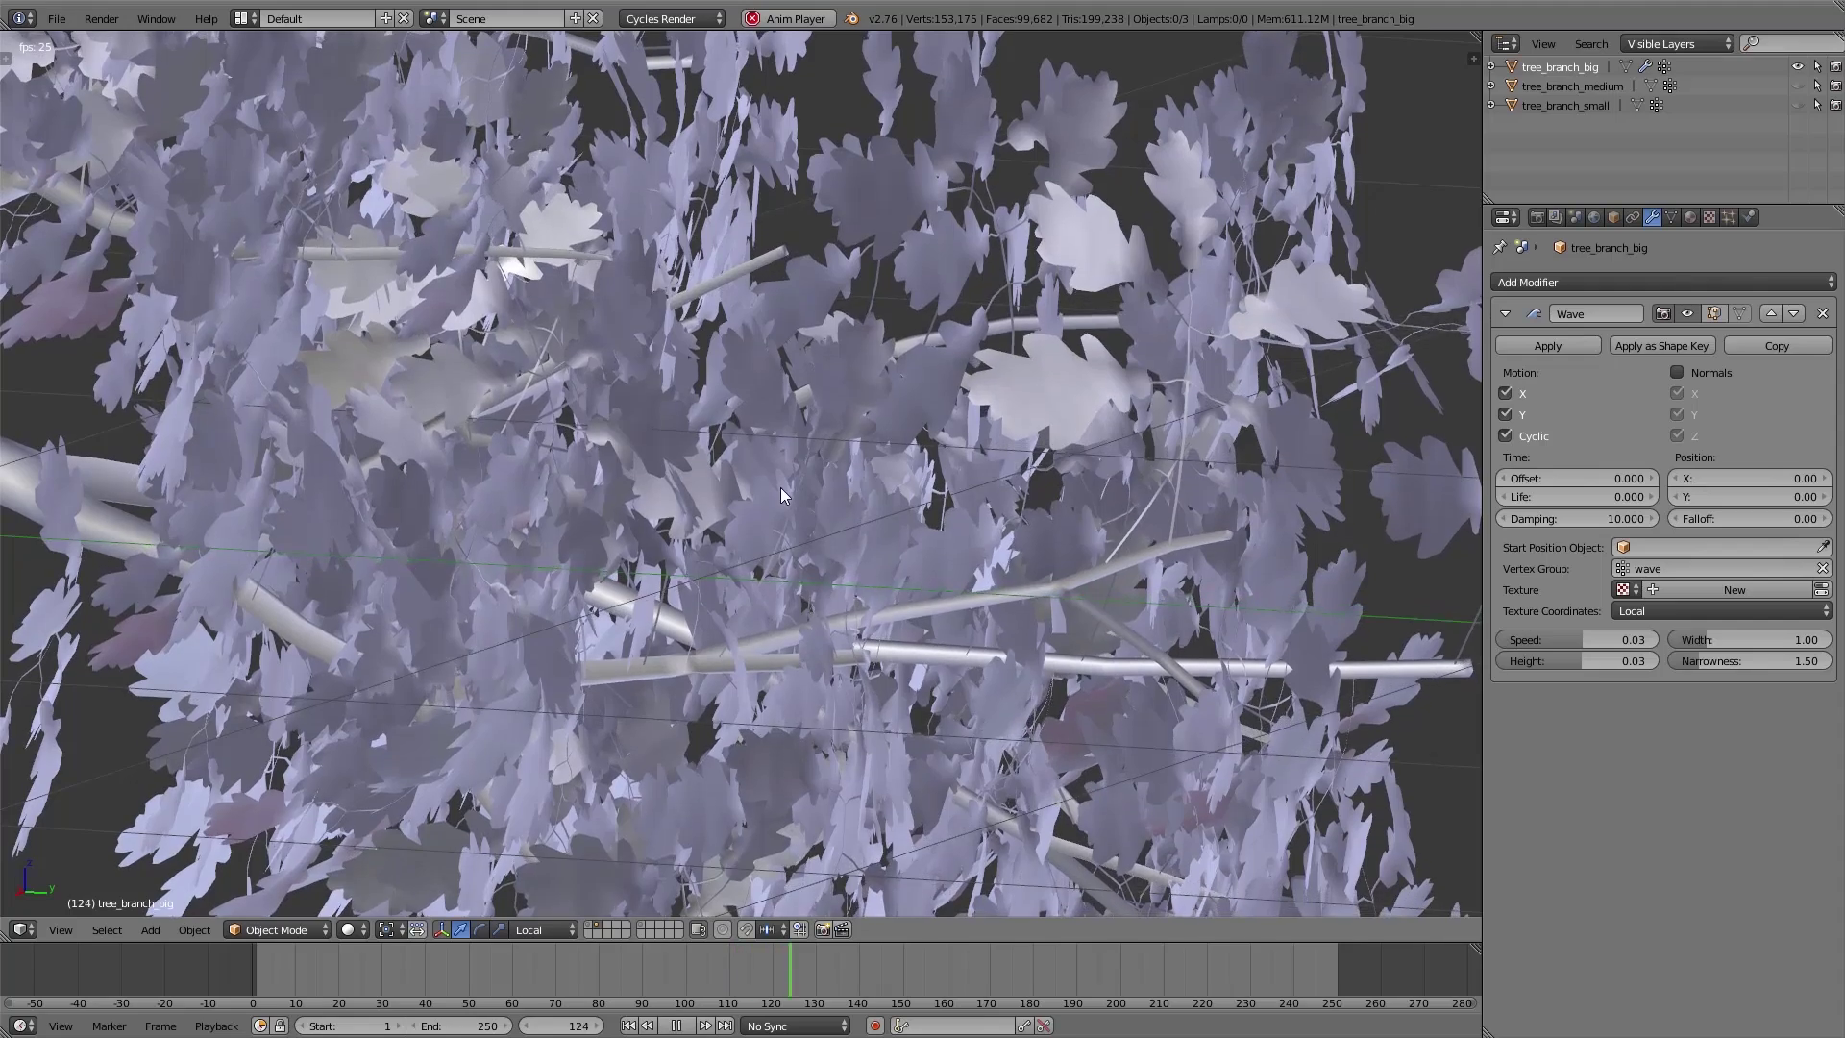
scroll(780, 487, down, 8)
key(alt+a)
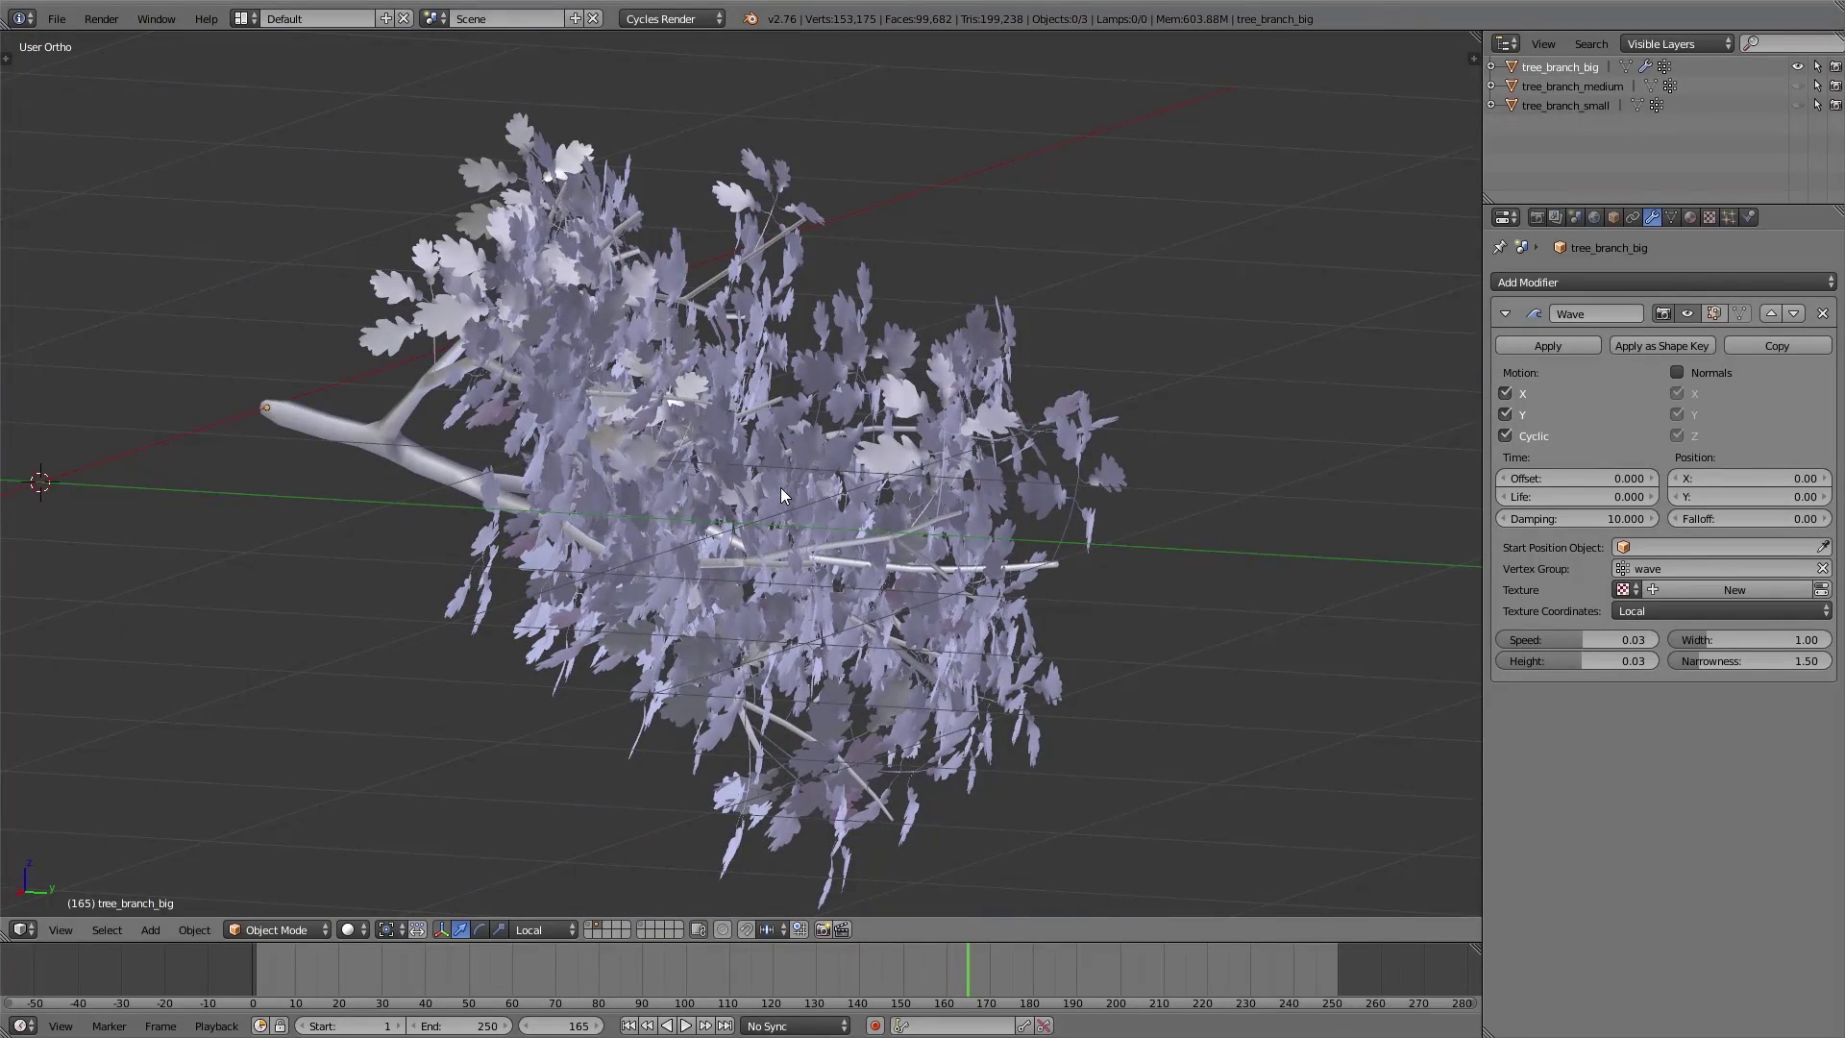
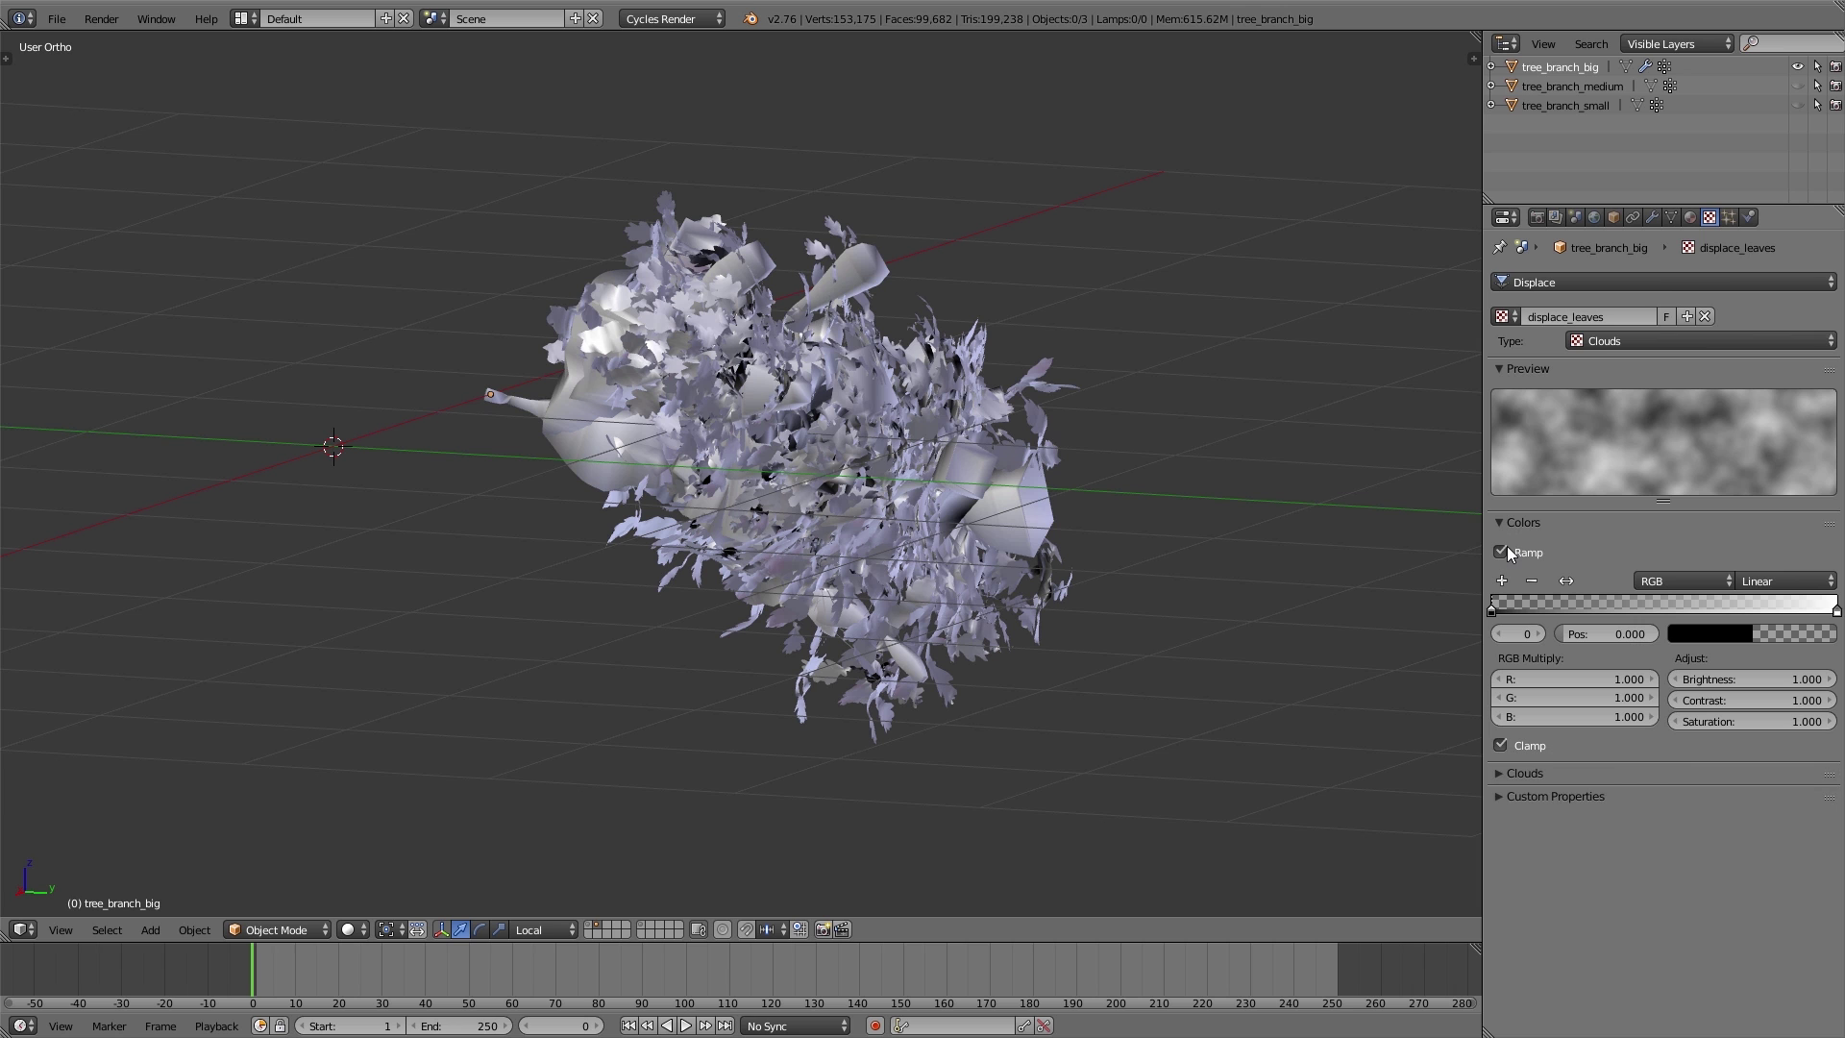
- Increase the displace_leaves clouds texture's contrast by moving the ramp's black stop to 0.371 and its white stop inward
drag(1493, 609, 1620, 611)
drag(1834, 610, 1739, 611)
drag(1607, 611, 1620, 611)
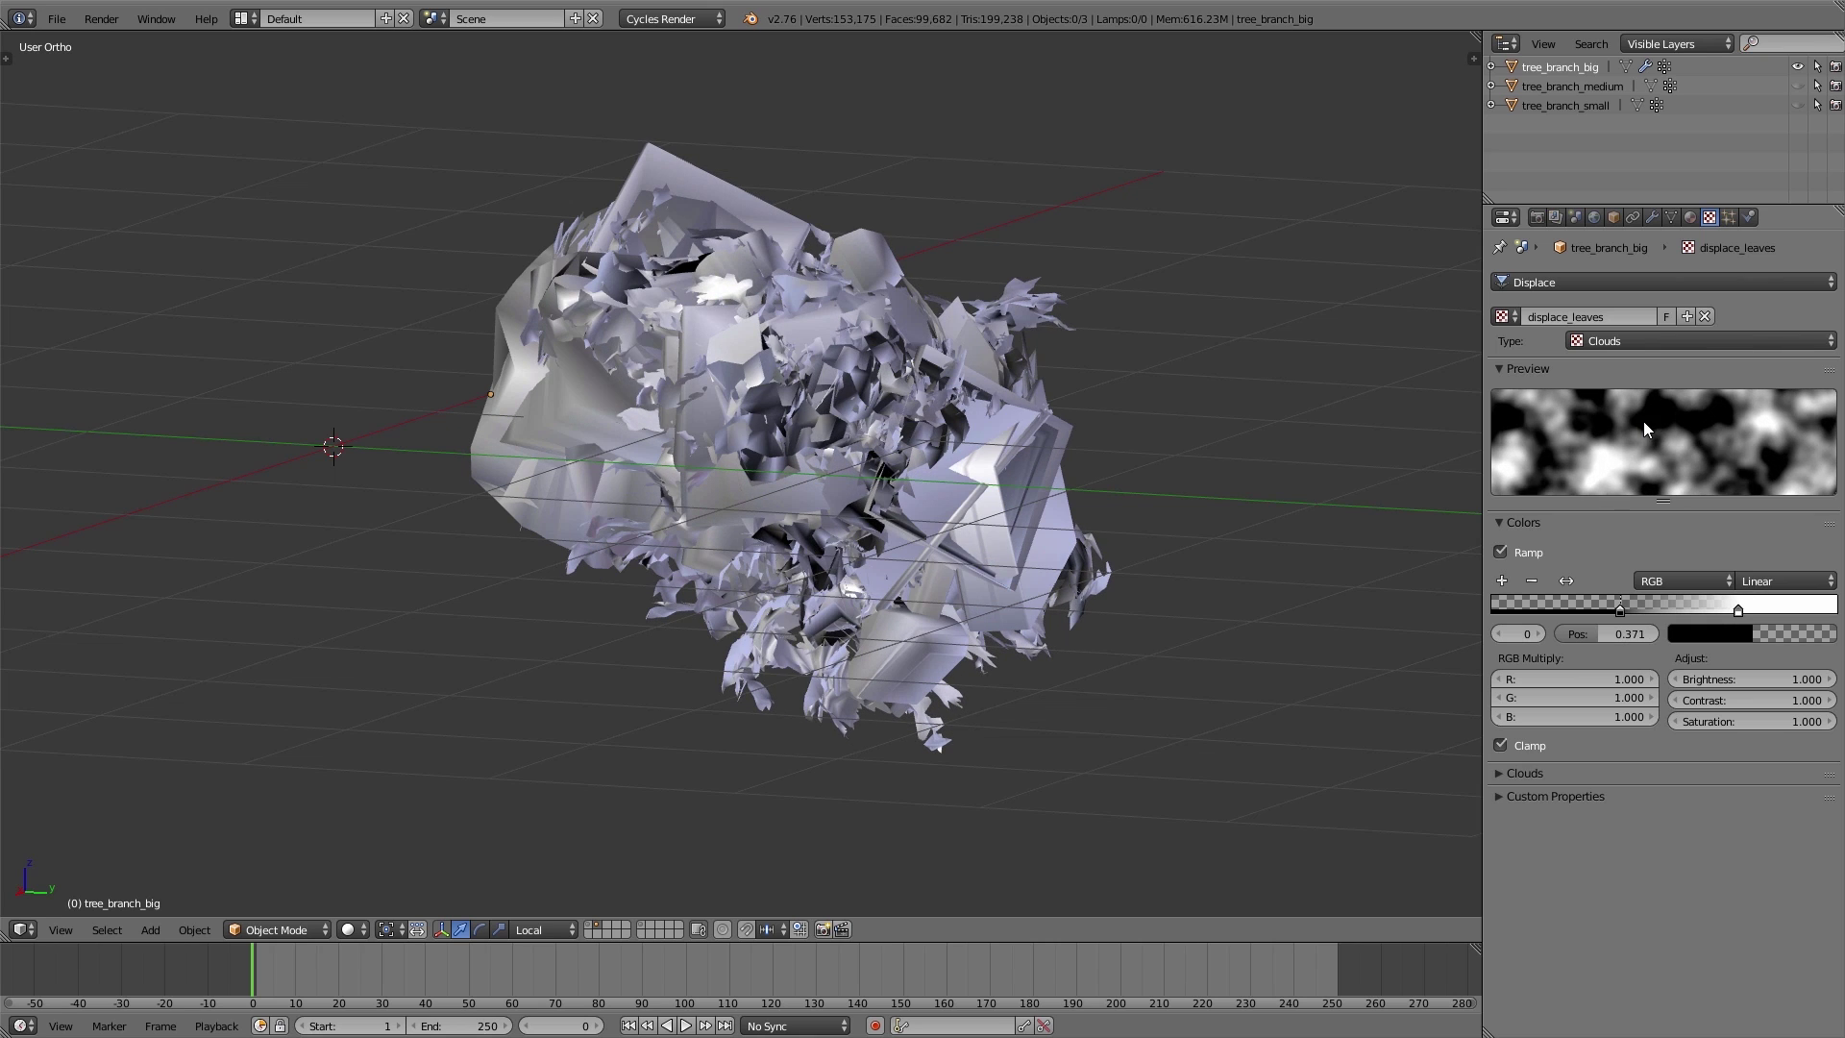
- Set the Displace modifier's strength to 0.01 and play the animation to check the leaves
click(1651, 217)
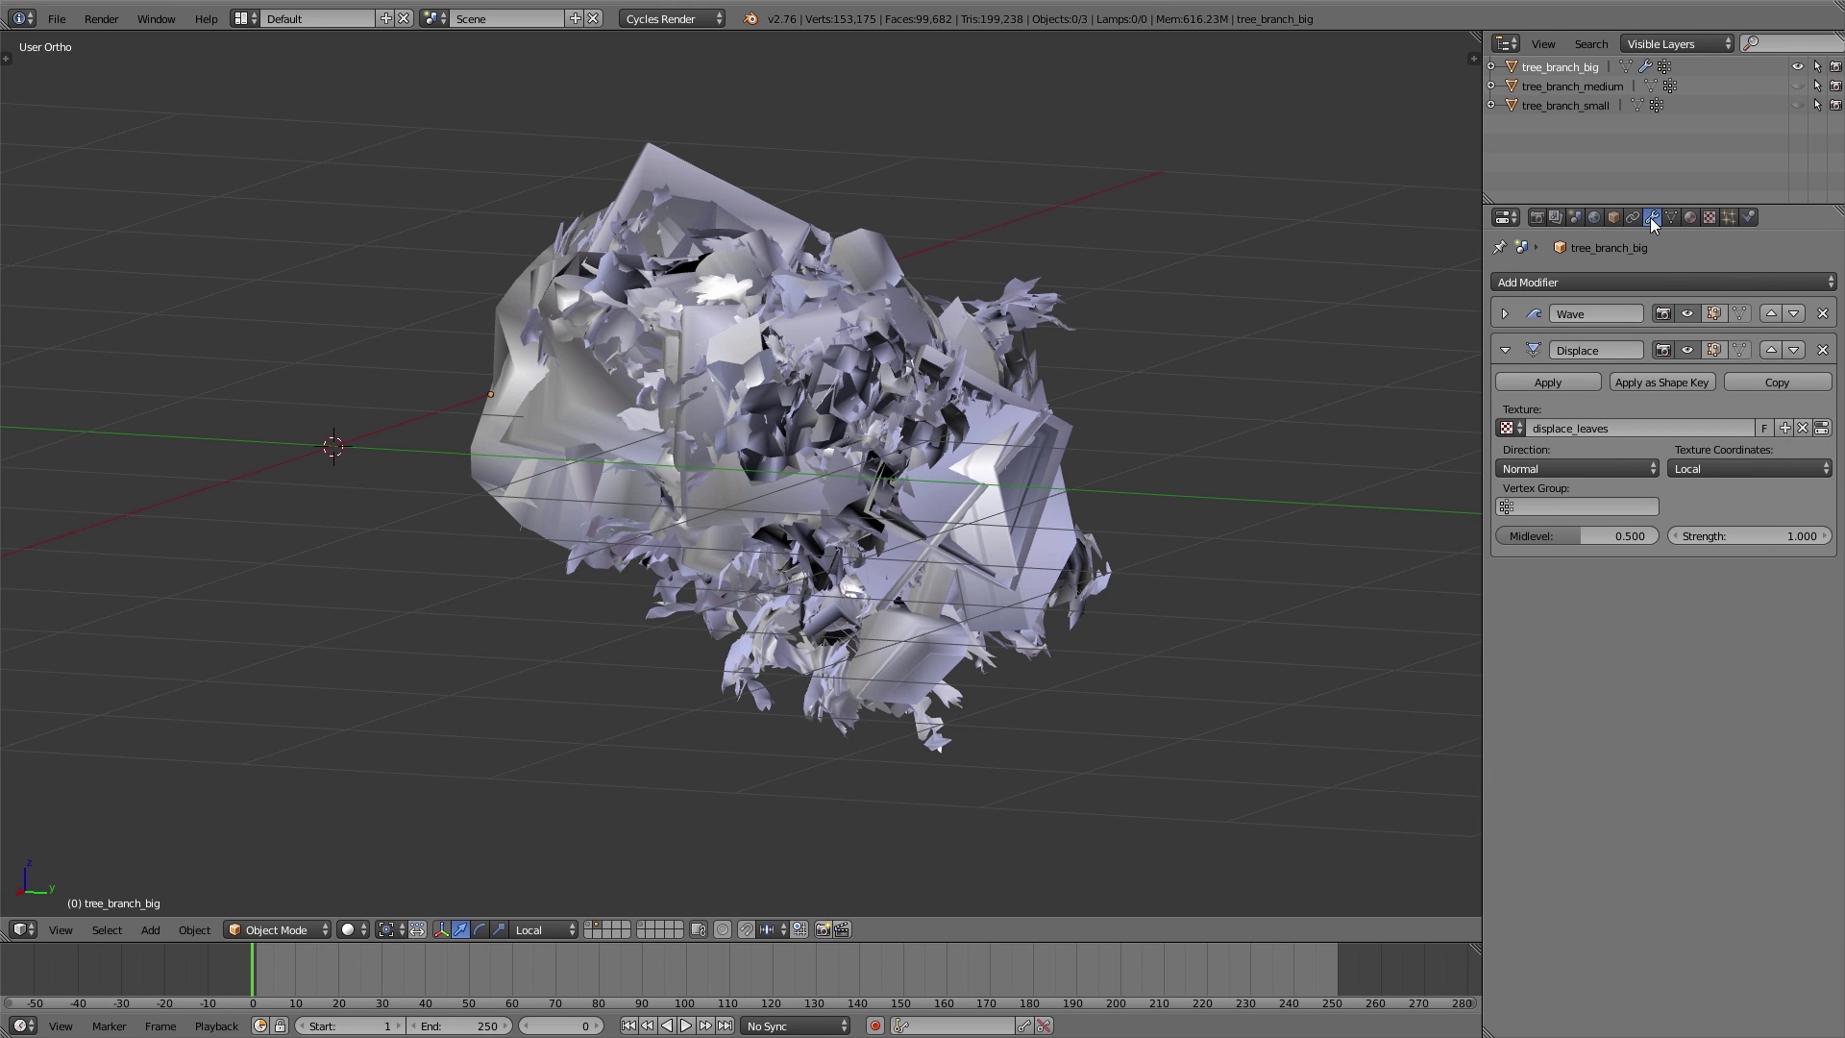
click(1749, 536)
text(0.01)
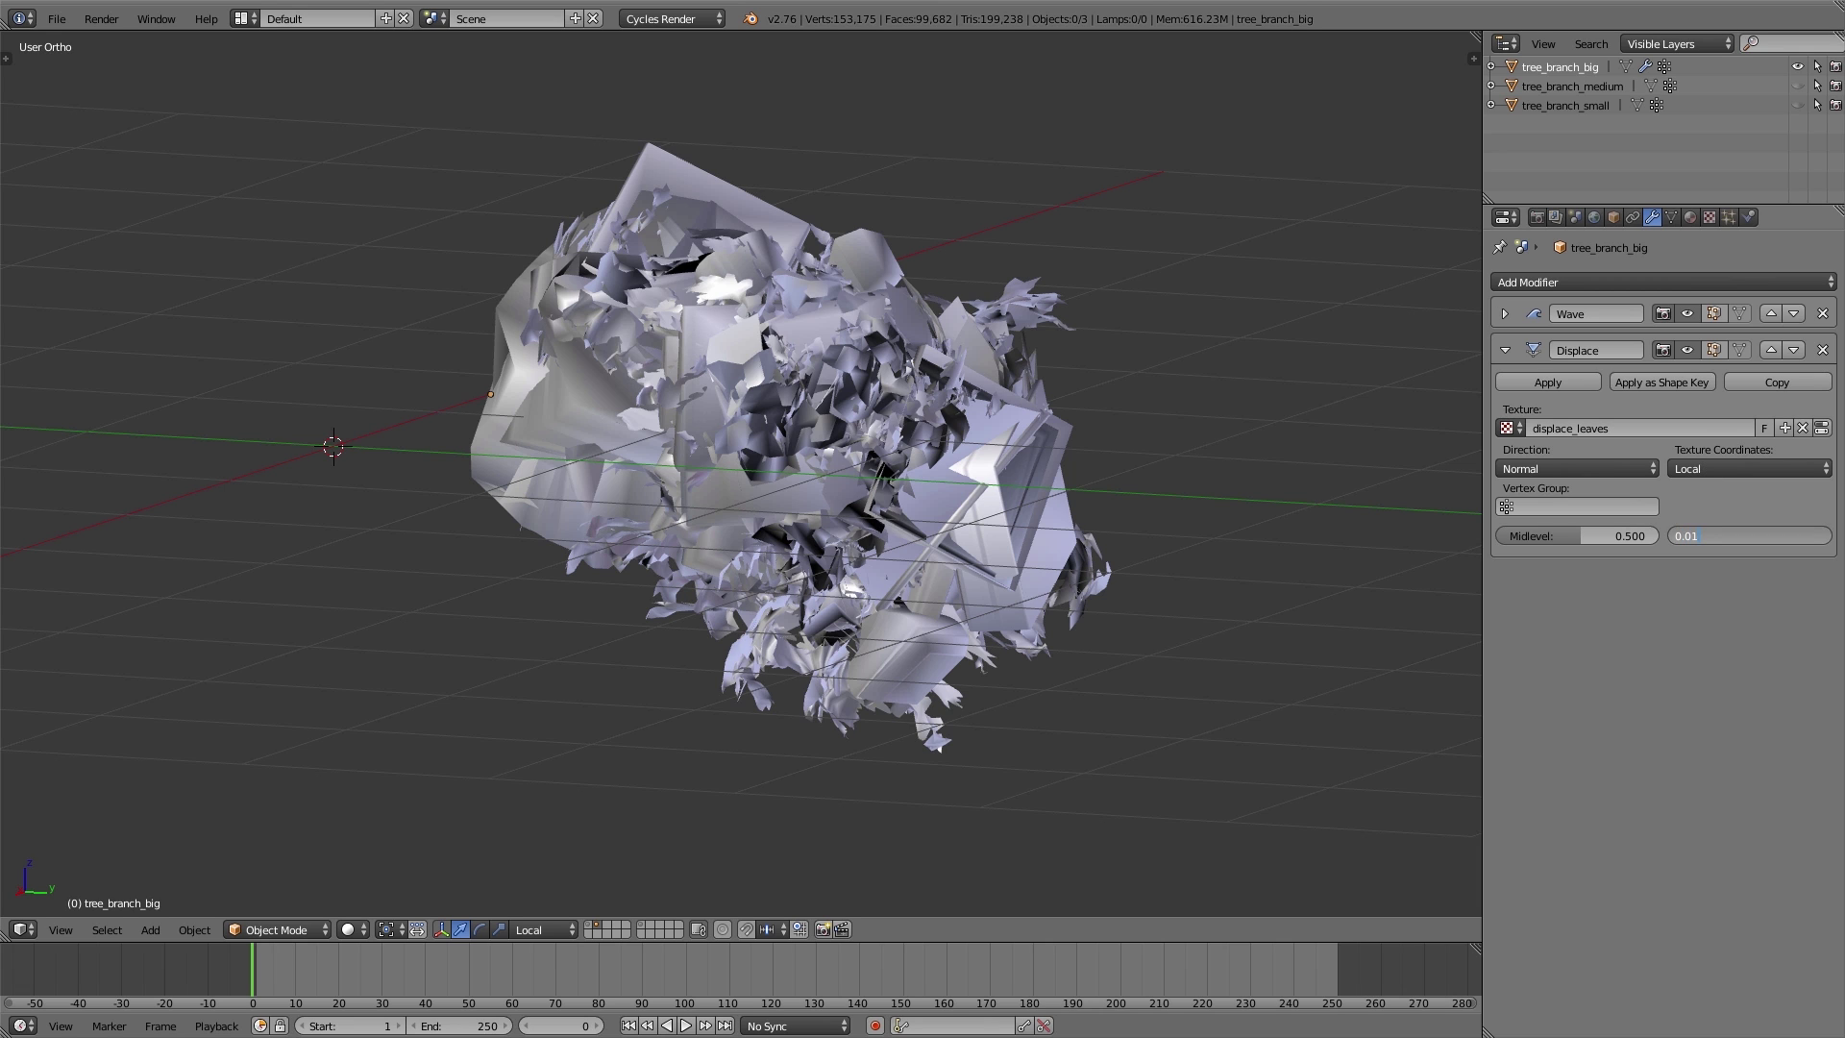
key(Return)
scroll(766, 470, up, 5)
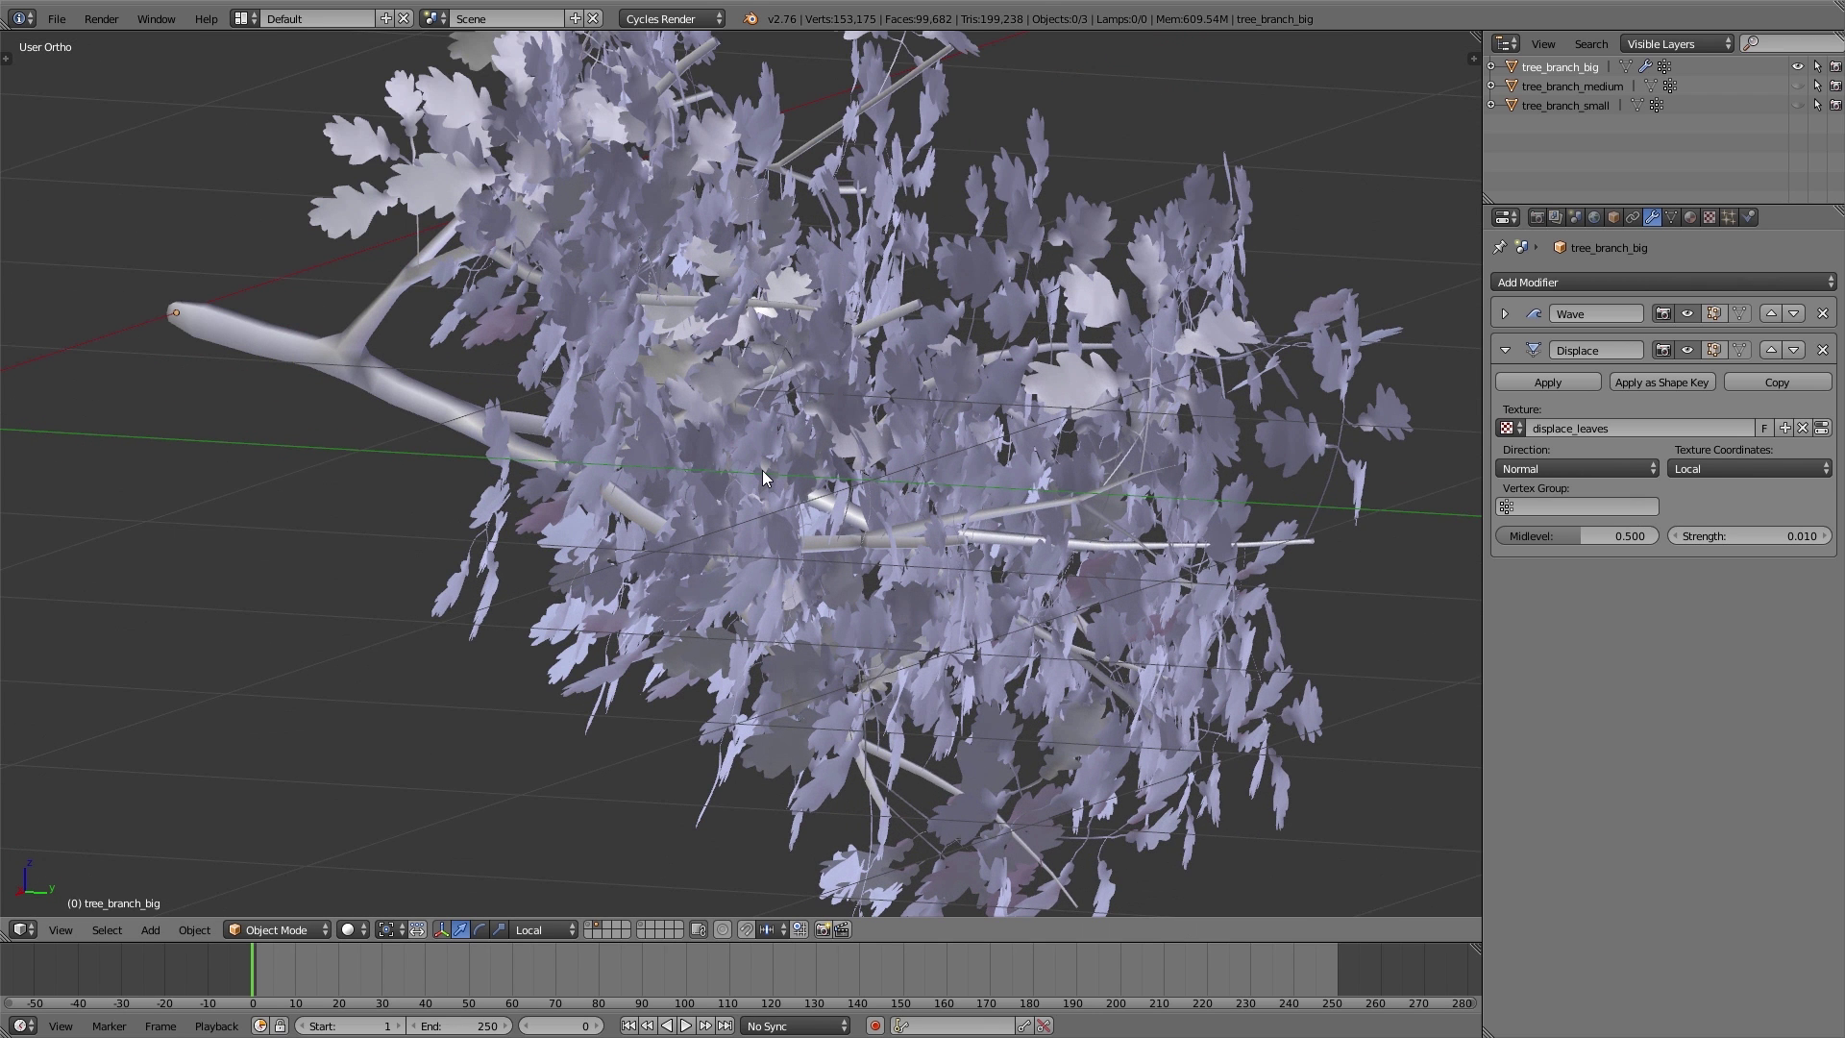
key(alt+a)
scroll(773, 466, up, 4)
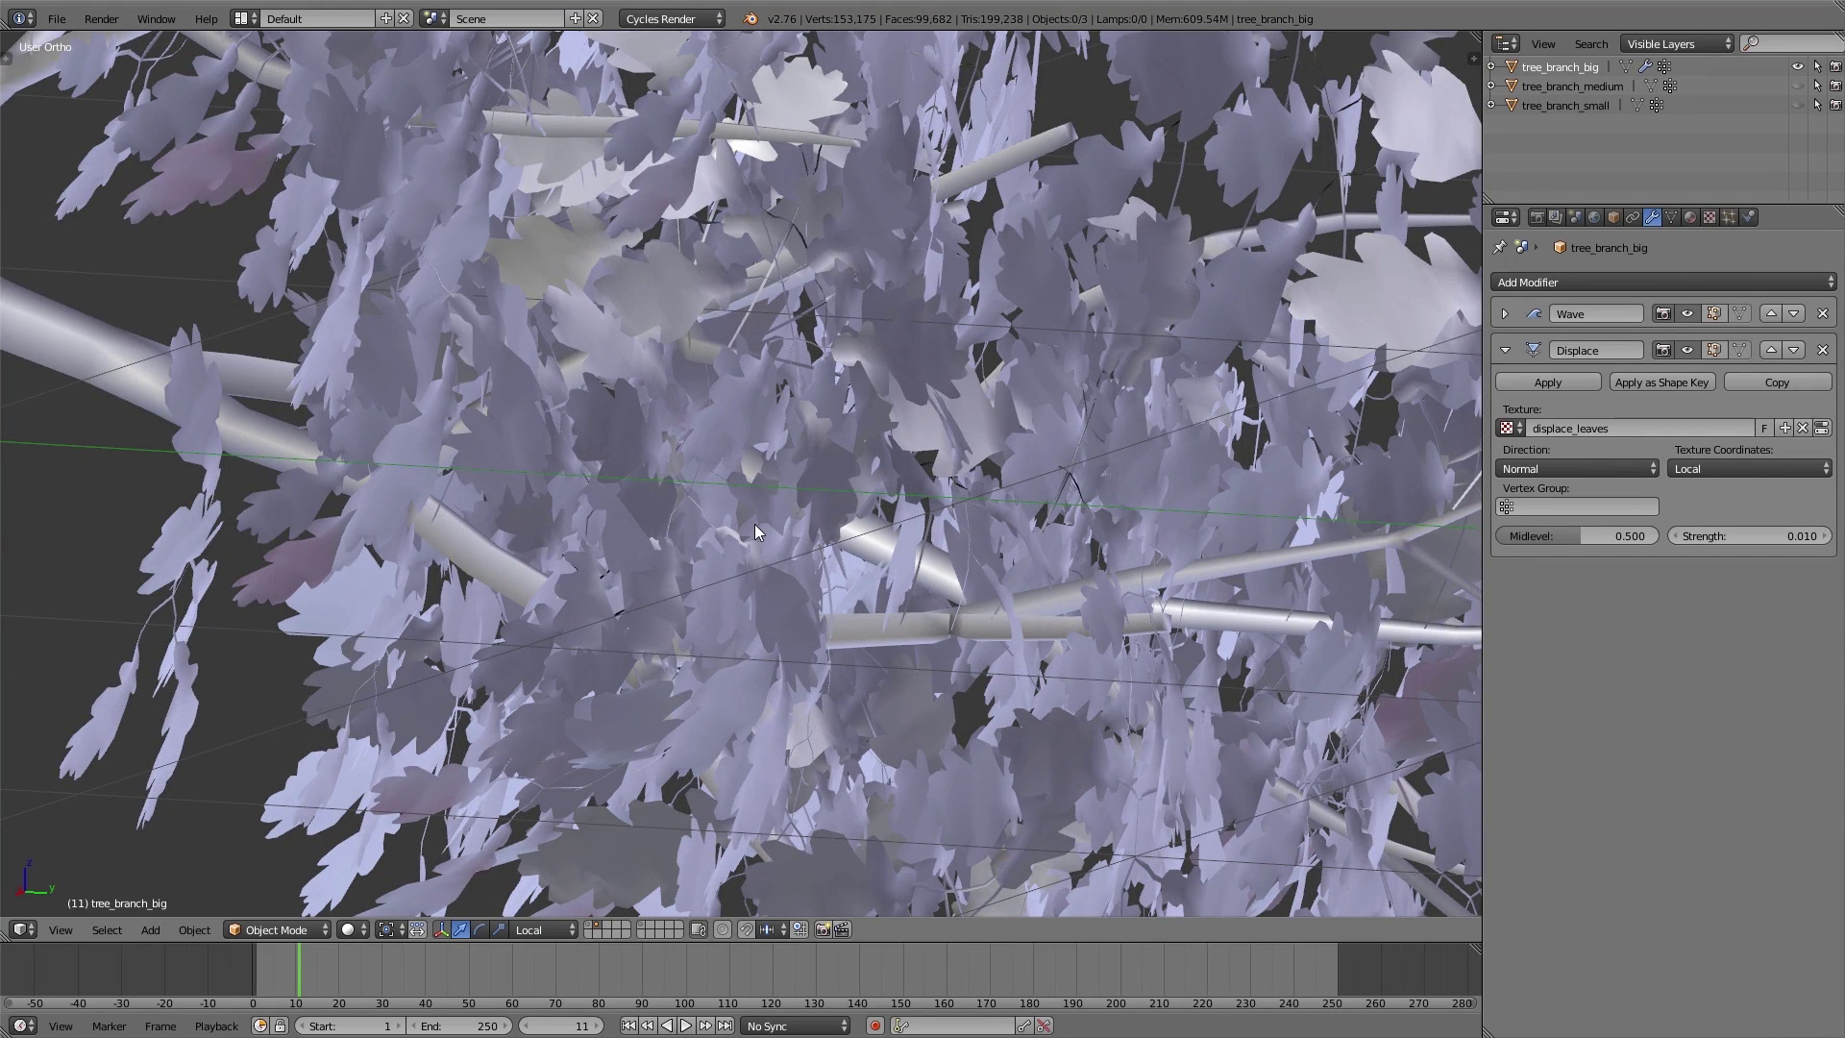
- Add a Plain Axes empty and rename it empty_displace_leaves
scroll(757, 522, down, 6)
shift+middle_drag(758, 522, 1023, 596)
key(shift+a)
mouse_move(735, 446)
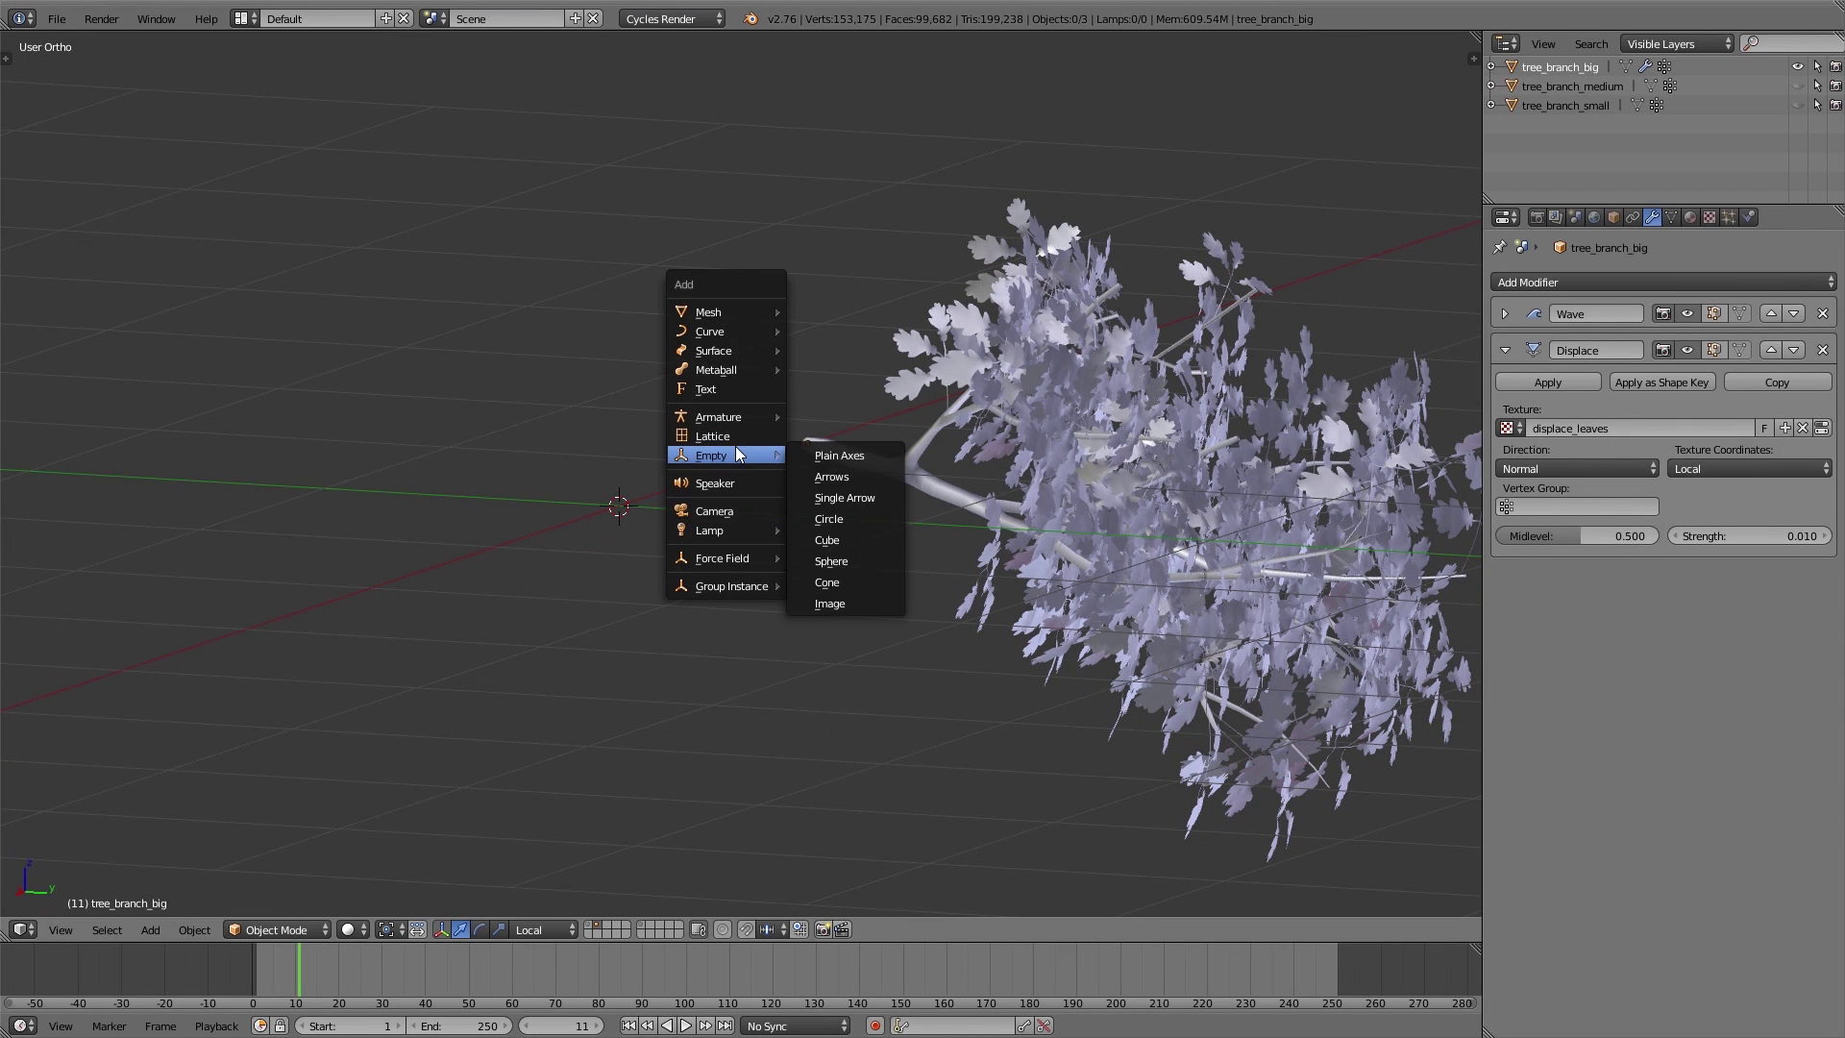
click(834, 458)
double_click(1539, 68)
text(empty_di)
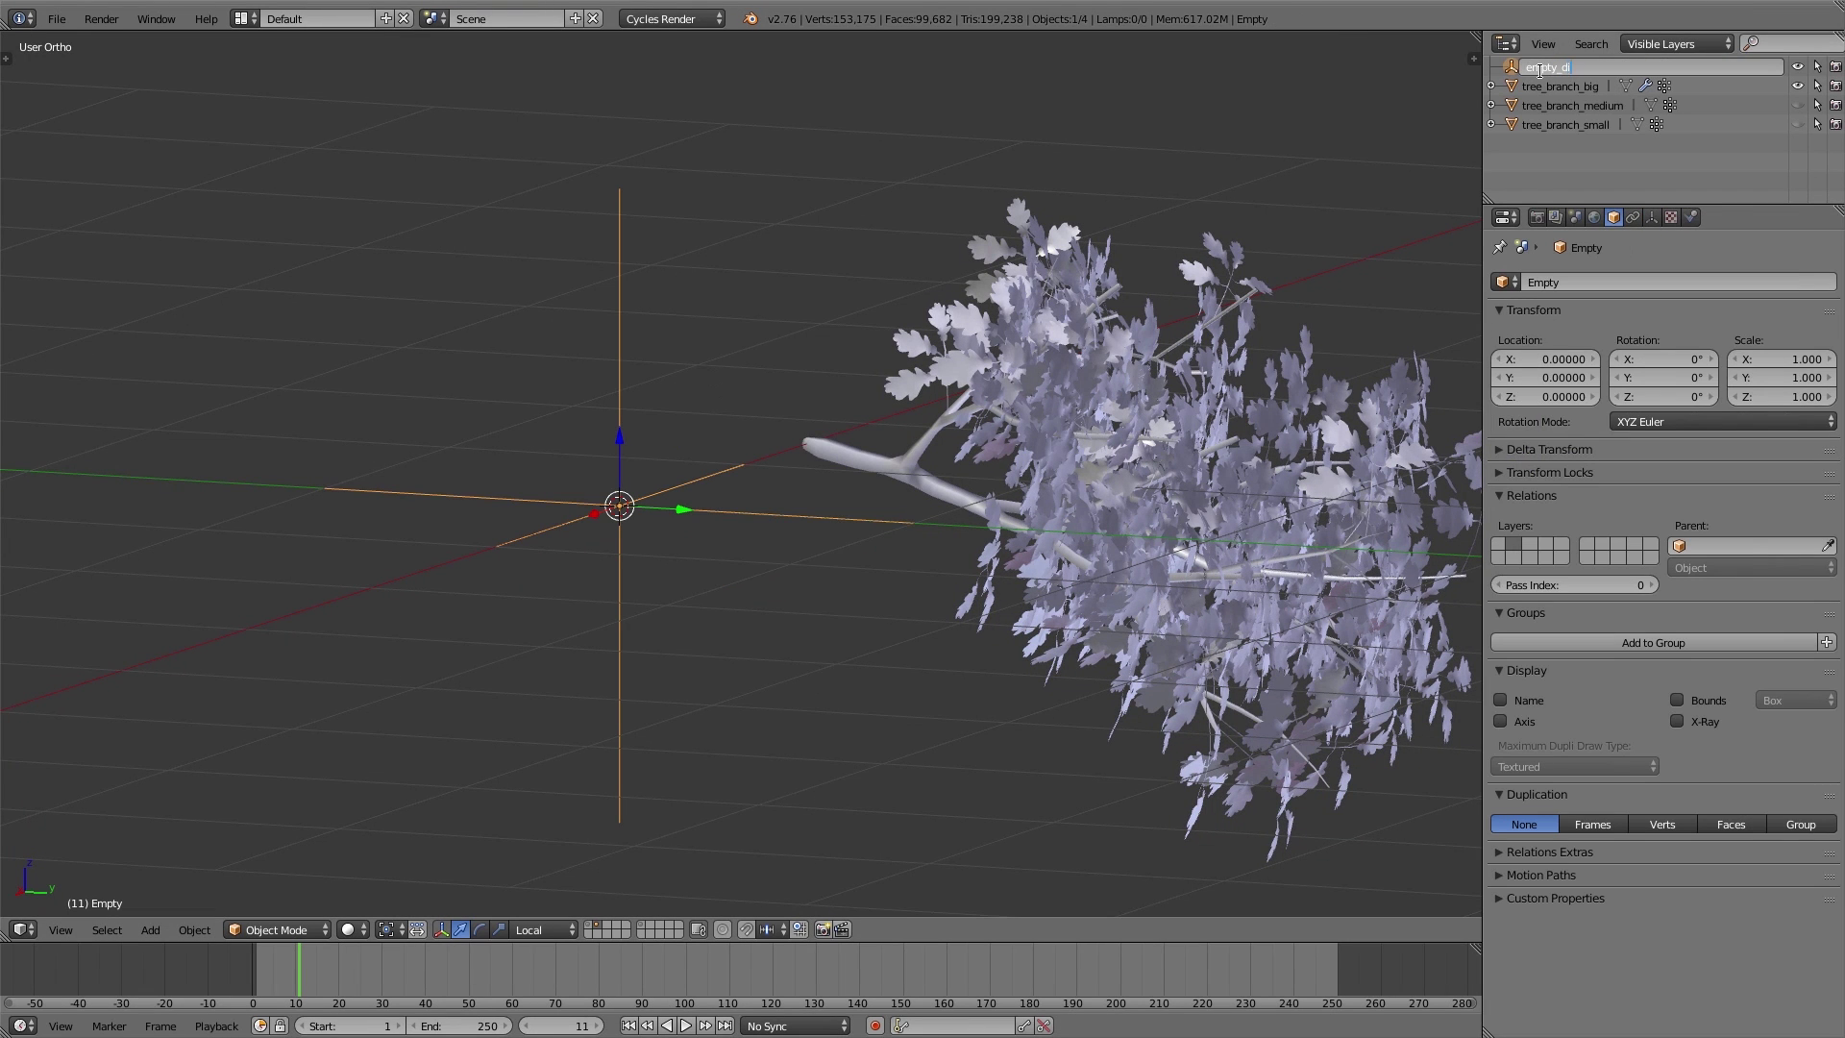
text(splace_leaves)
key(Return)
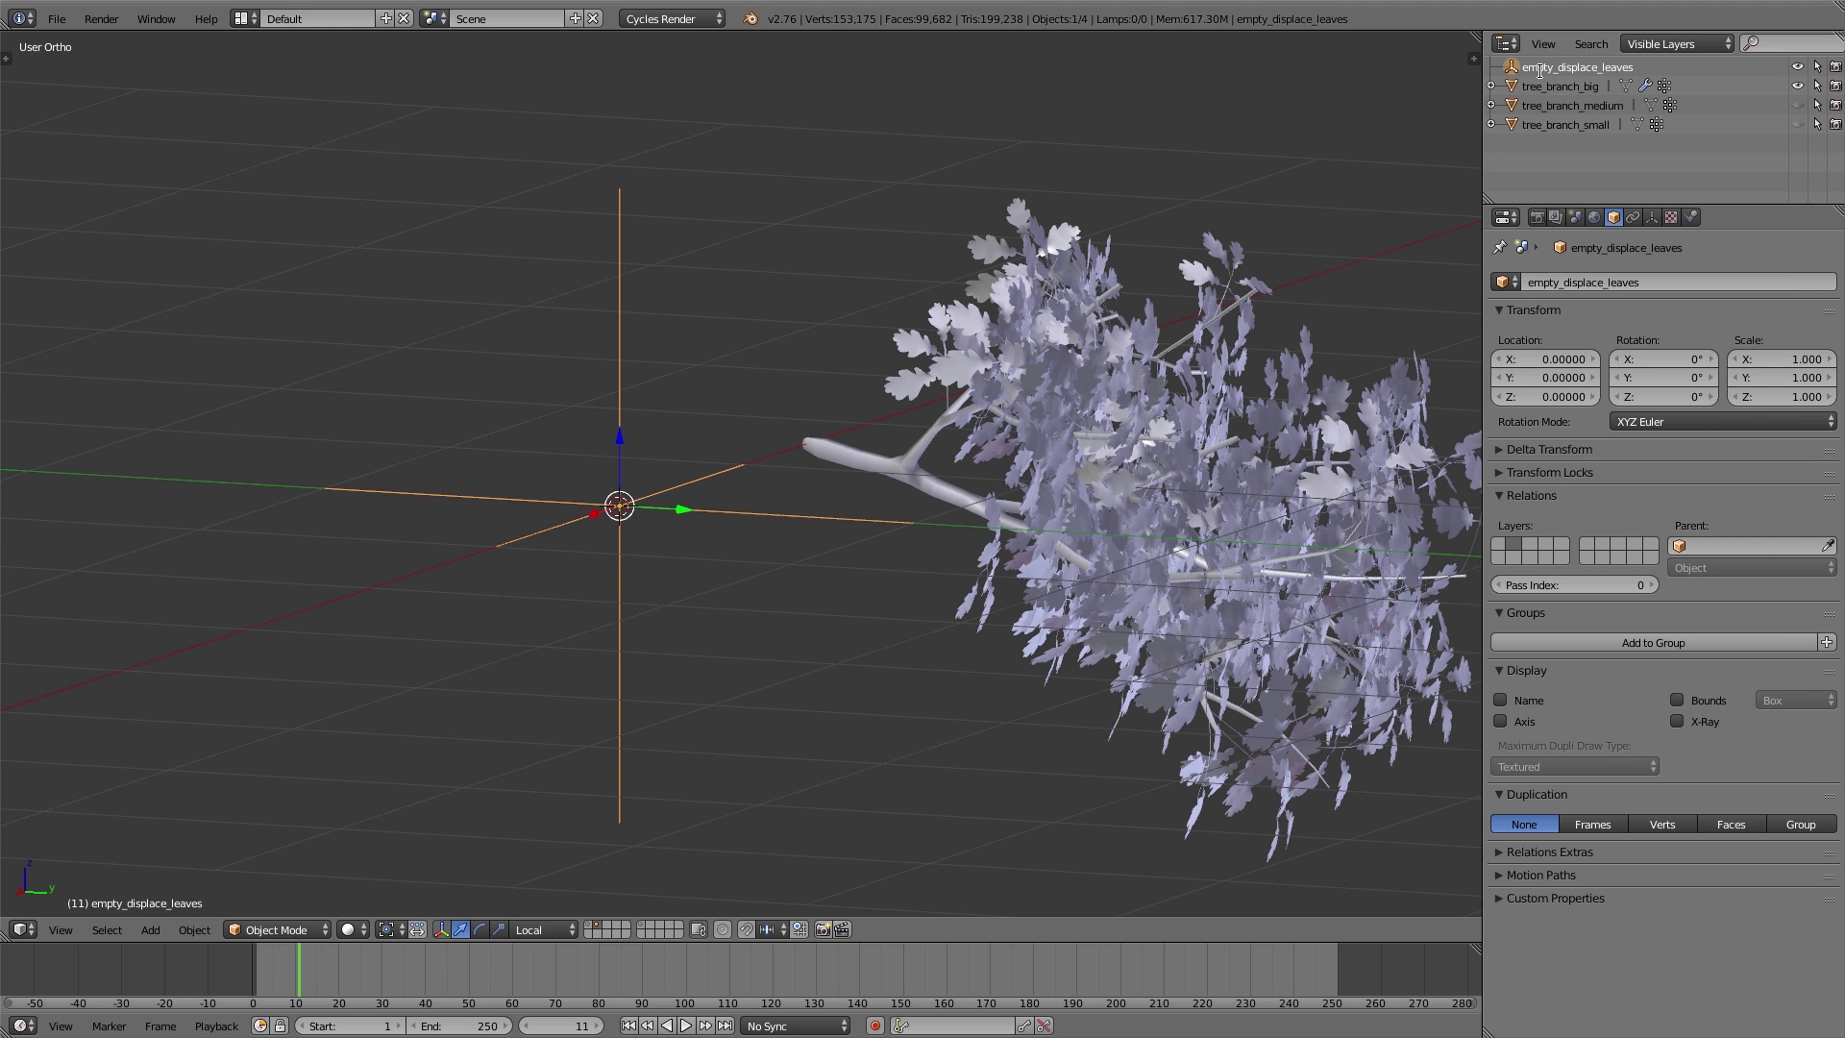
- Set the big branch's Displace texture coordinates to Object, using empty_displace_leaves as the reference object
scroll(665, 444, down, 1)
right_click(1129, 543)
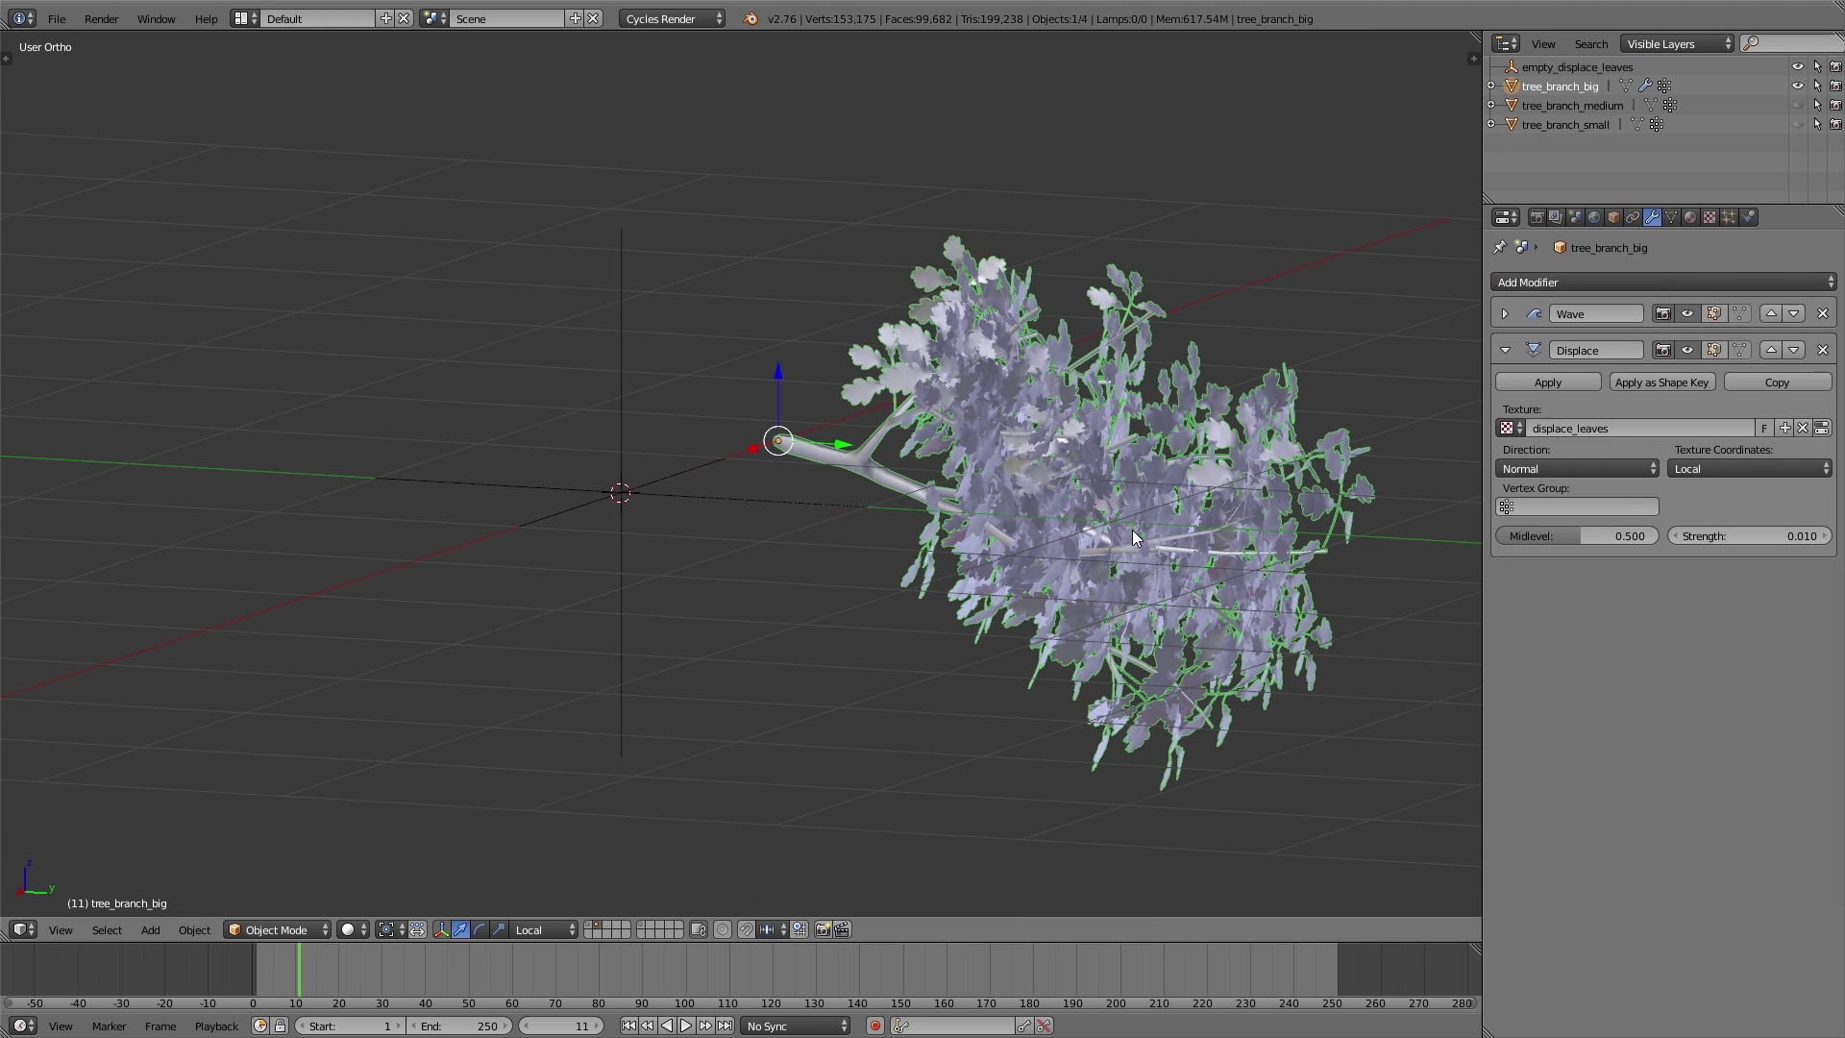
click(1753, 465)
click(1743, 404)
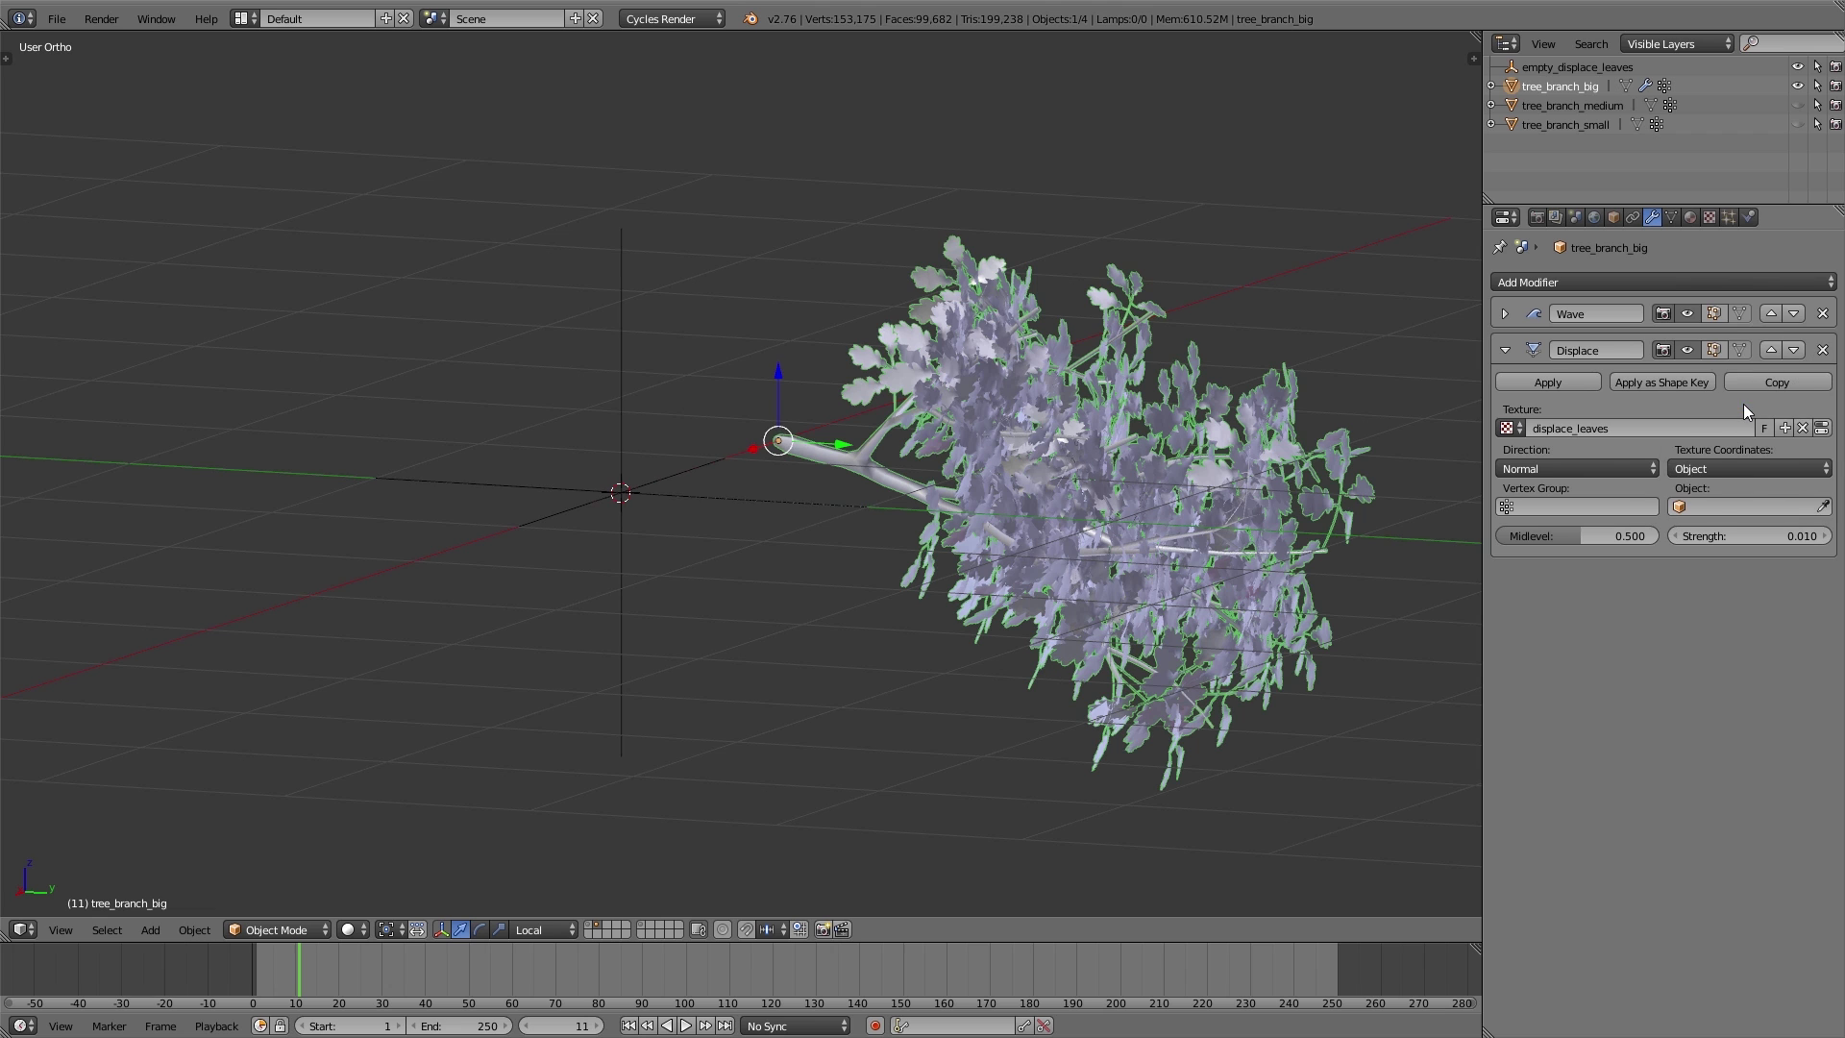
click(1715, 506)
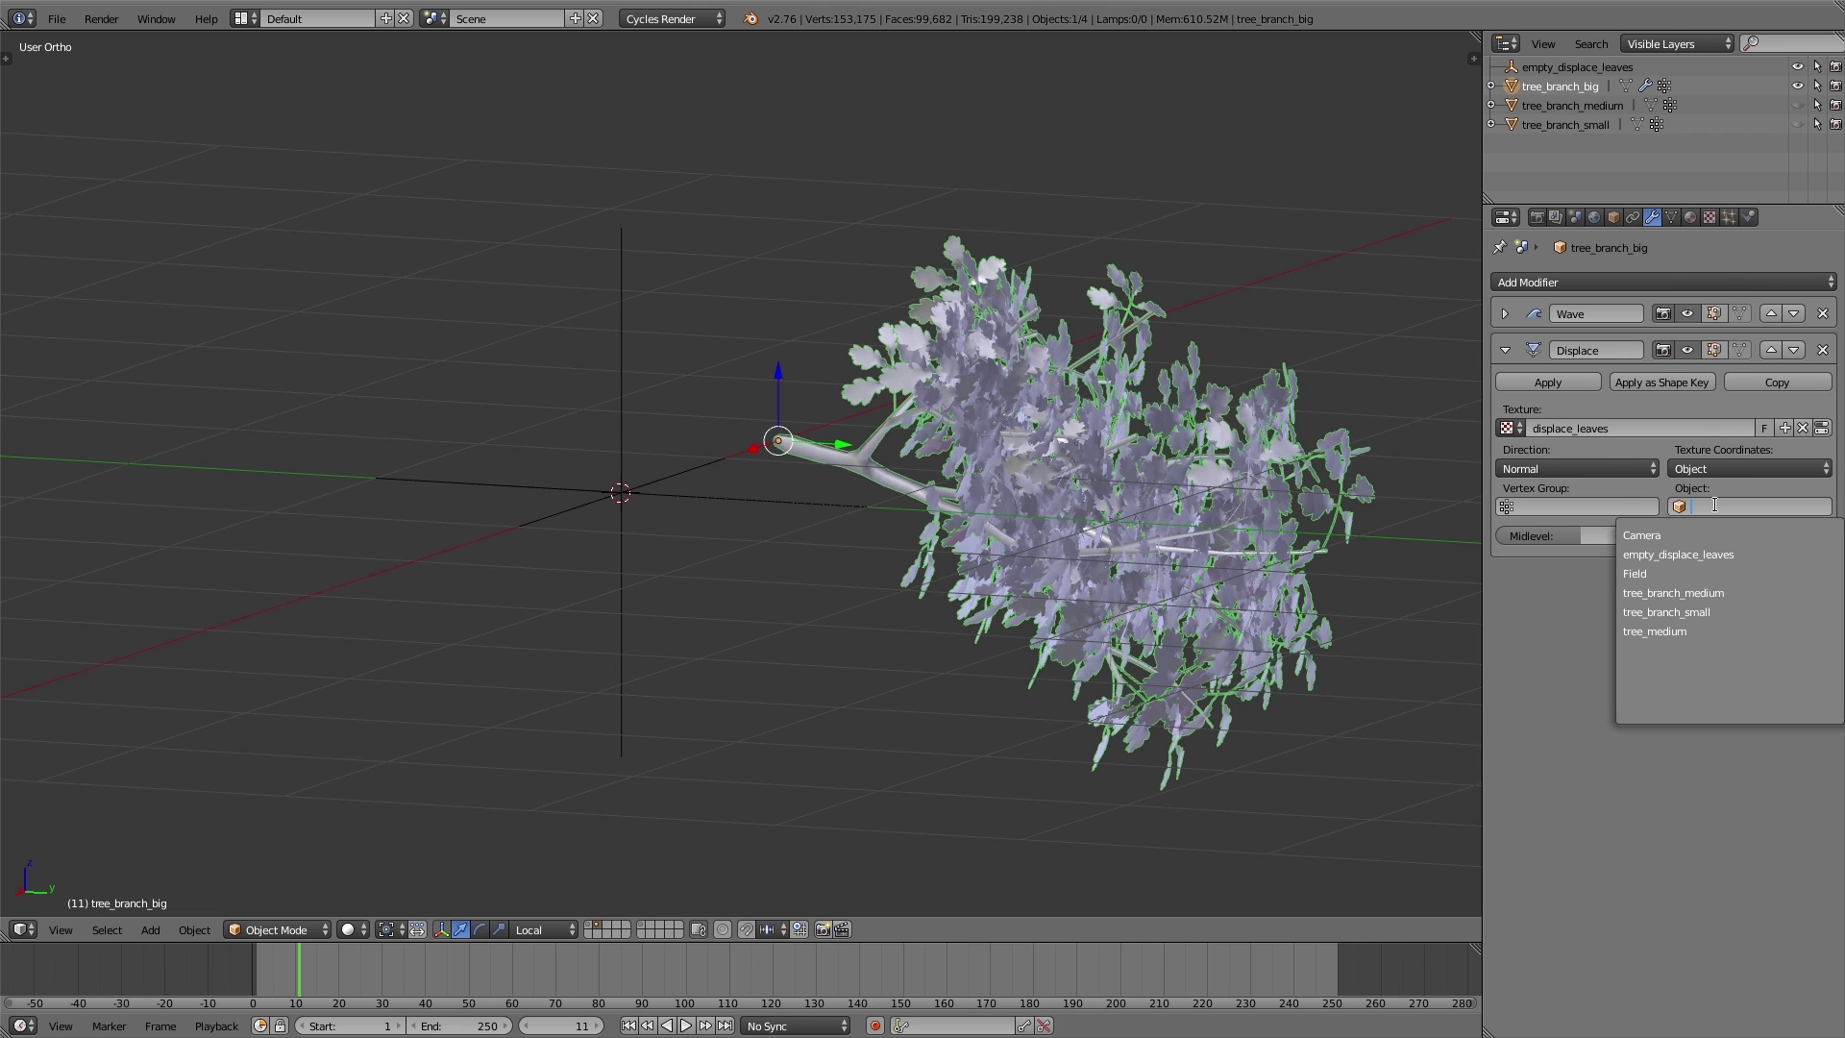
click(1715, 553)
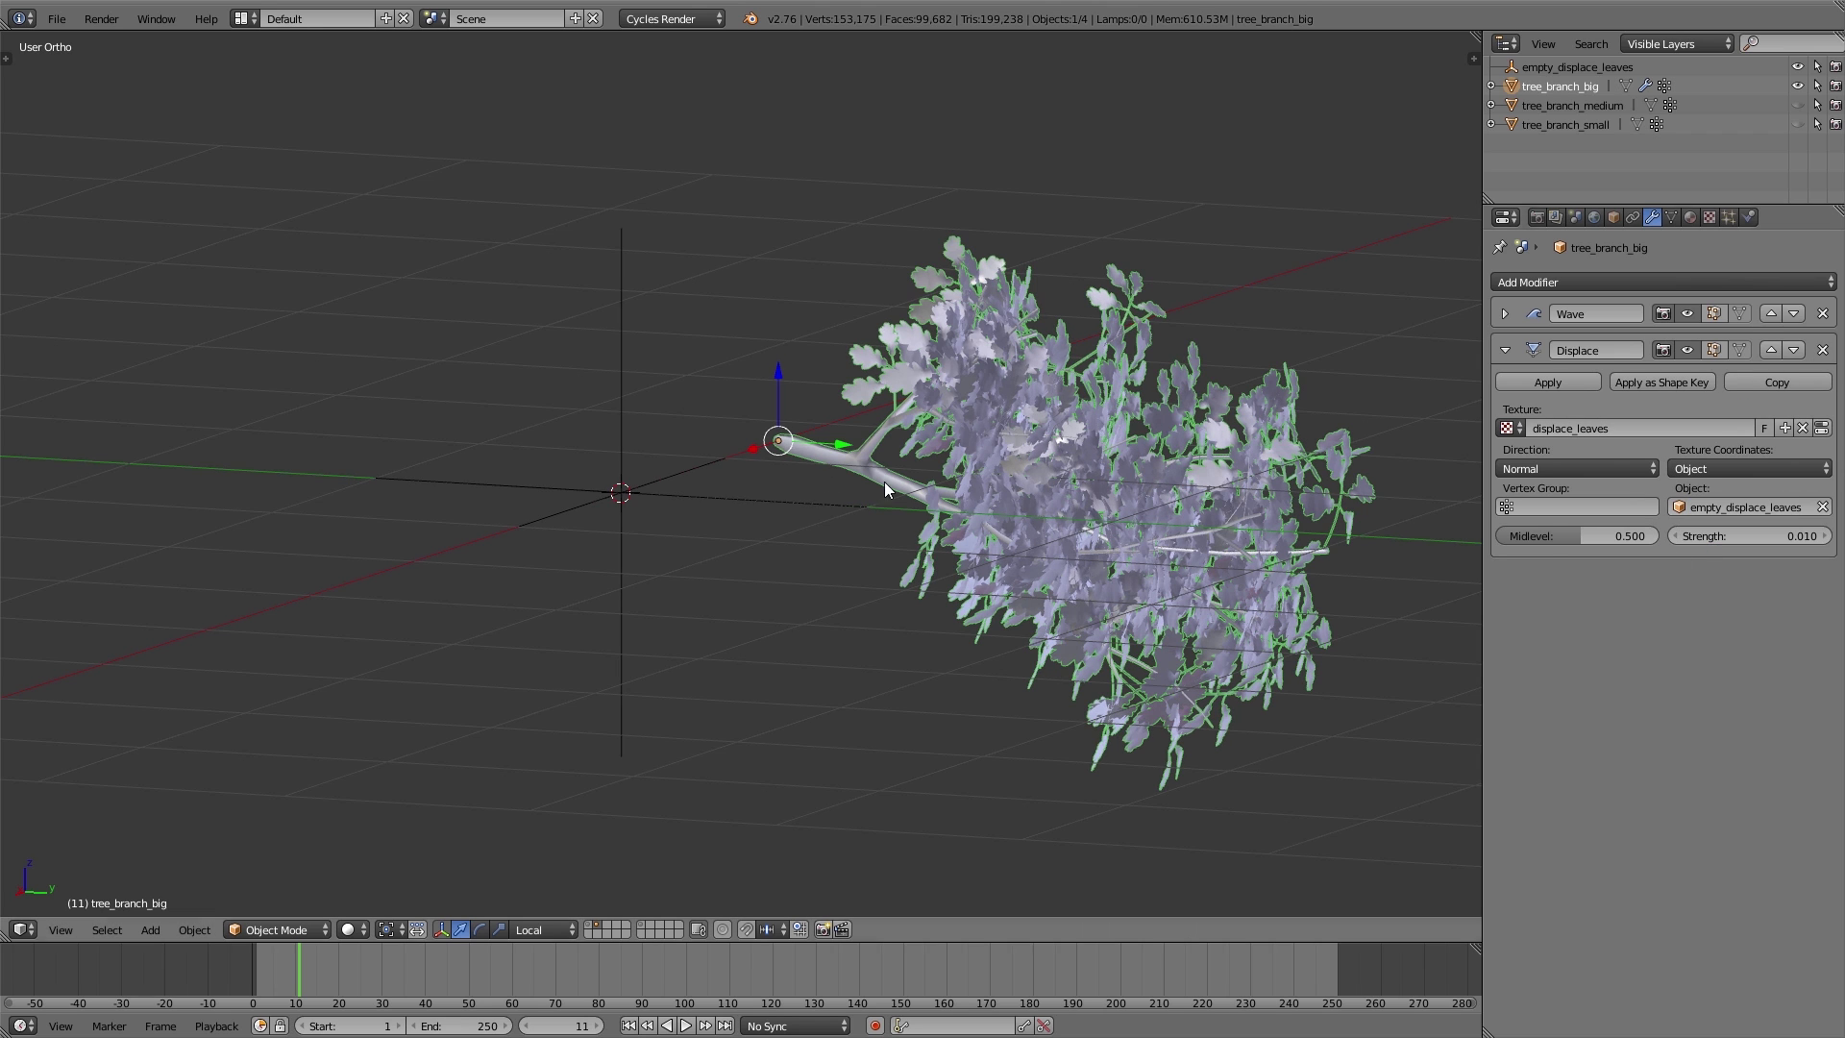
- Try moving empty_displace_leaves freely to preview its effect on the leaf displacement, cancelling each move
right_click(663, 488)
key(g)
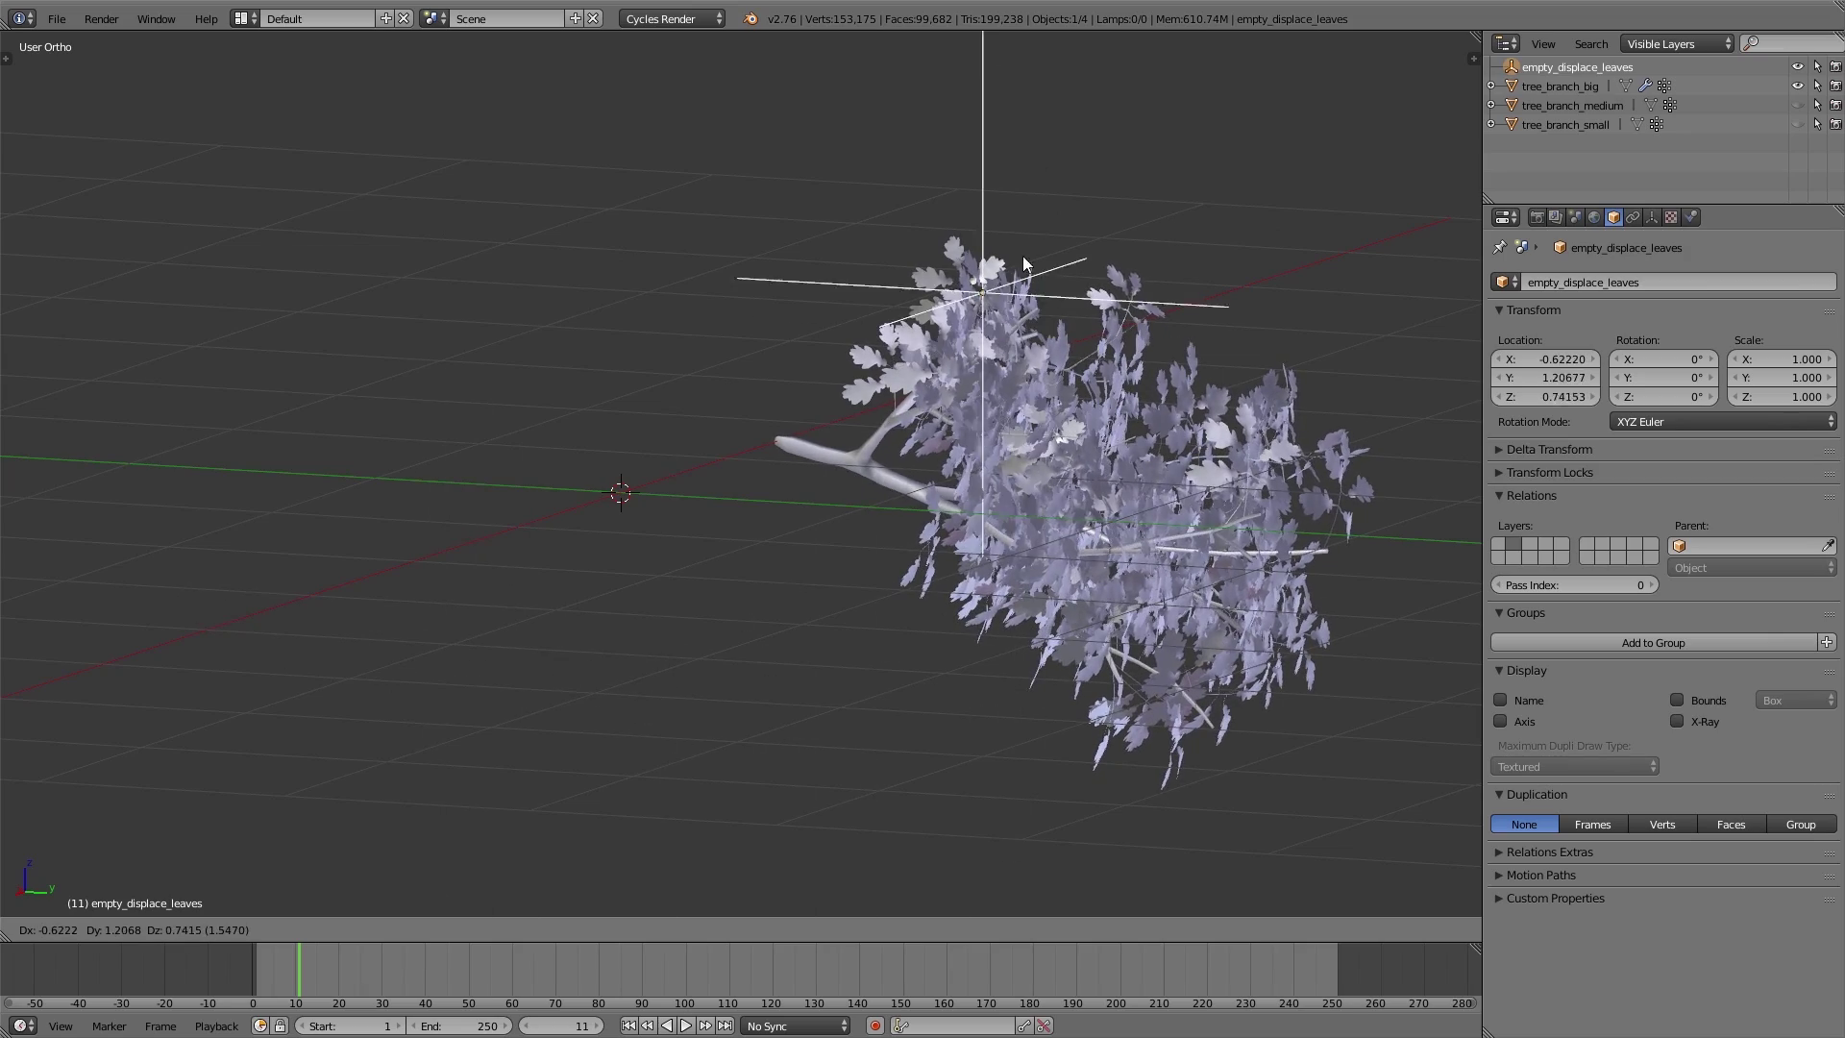
key(Escape)
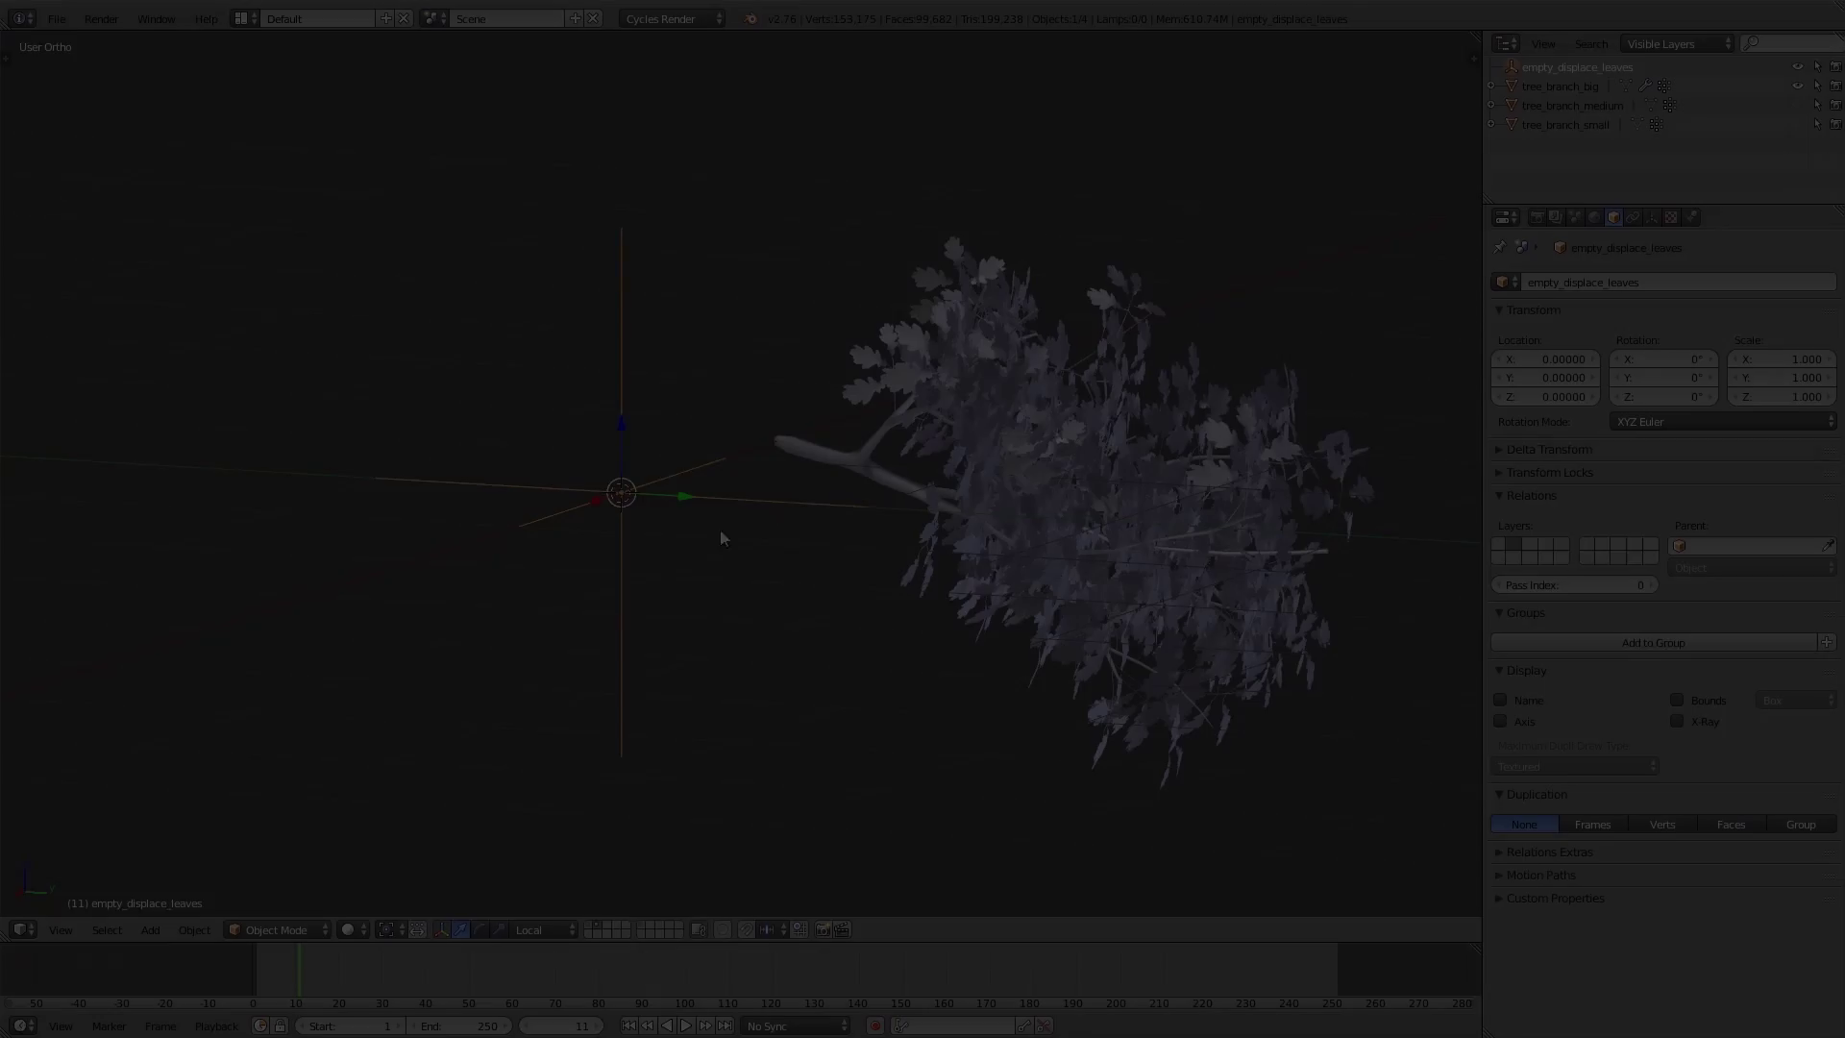
scroll(861, 474, up, 6)
key(g)
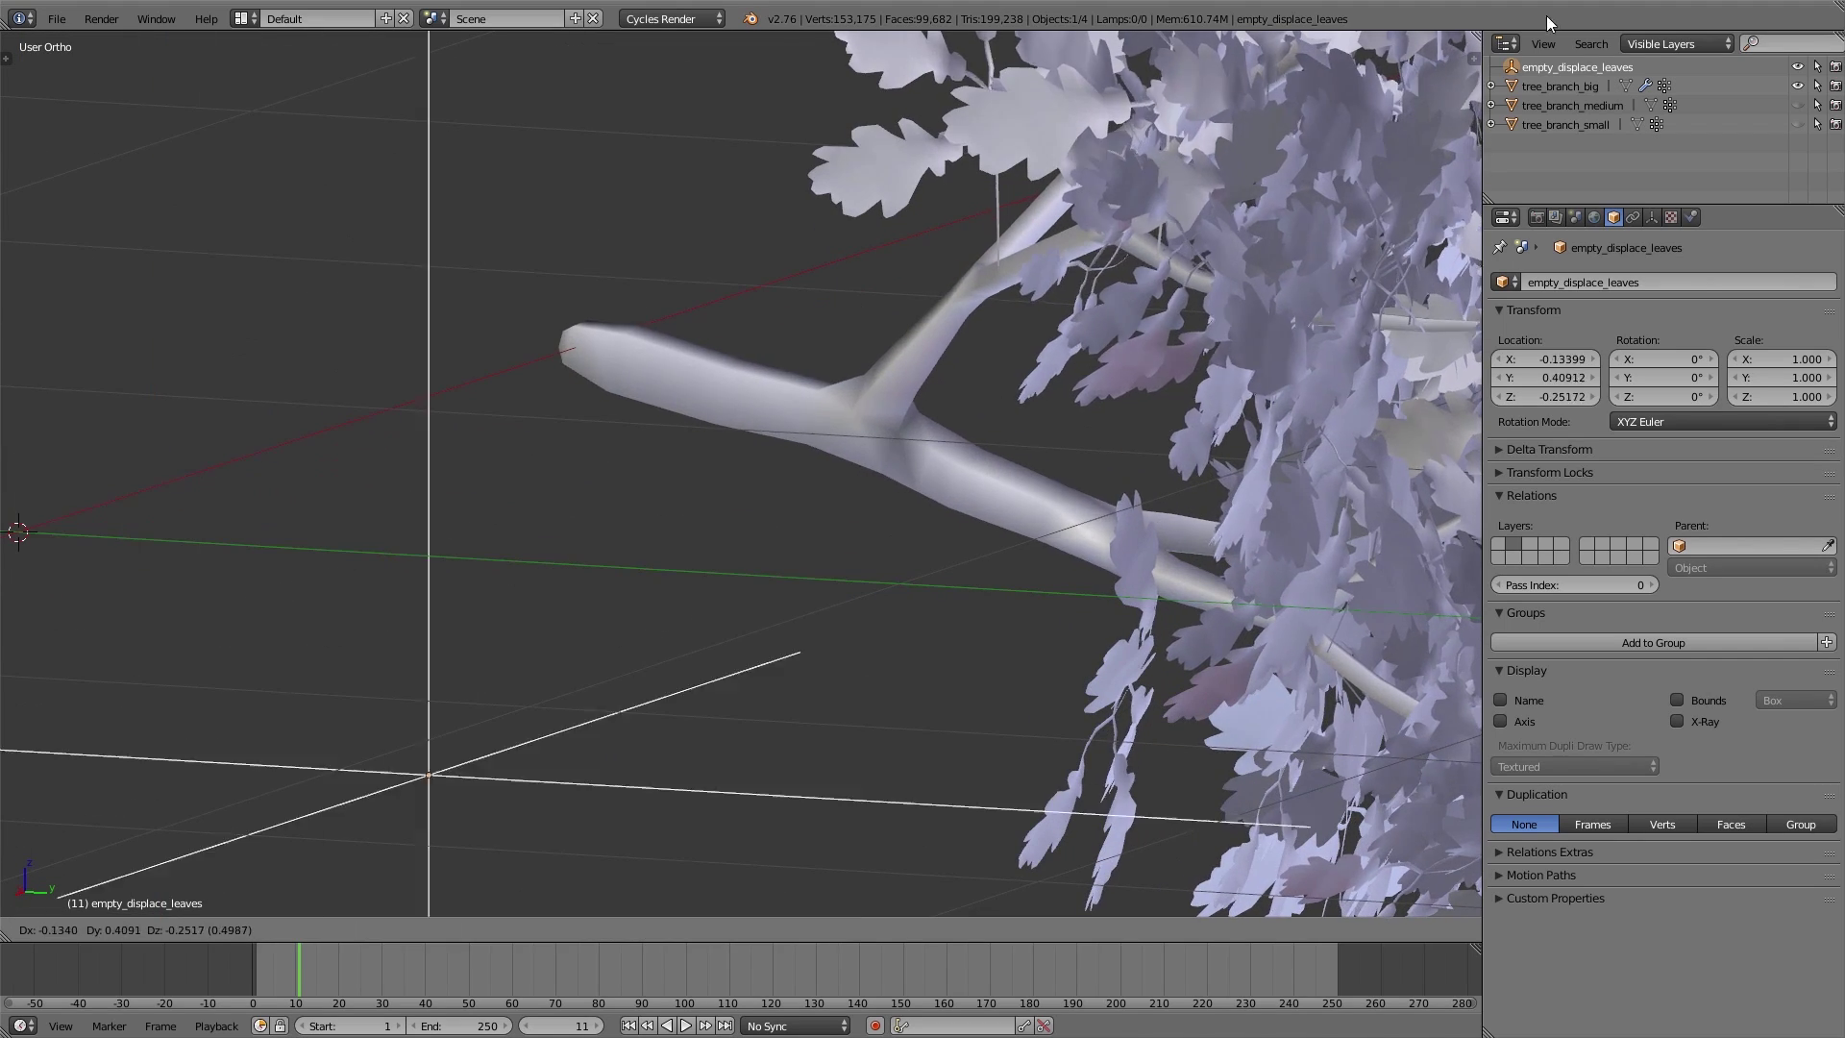
right_click(907, 602)
scroll(907, 602, down, 6)
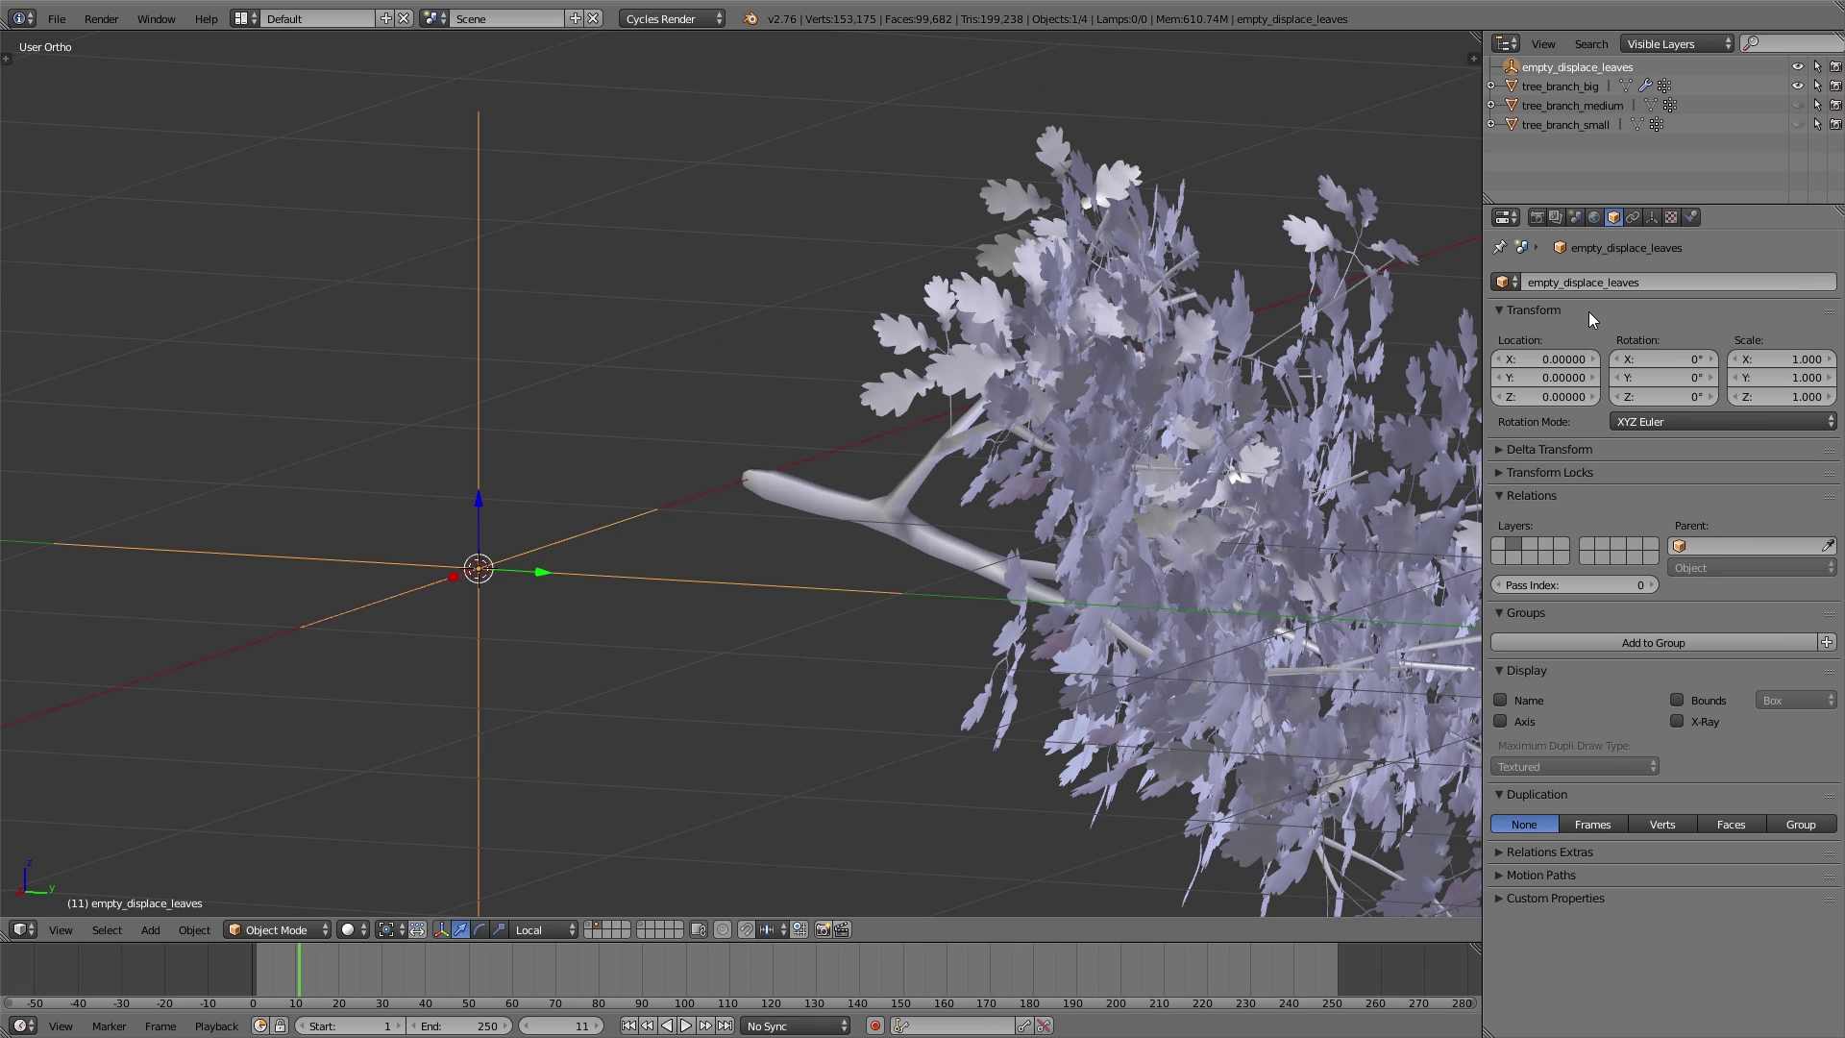
- Inspect the big branch's leaves vertex group by selecting its vertices in Edit Mode, returning to Object Mode
right_click(1198, 395)
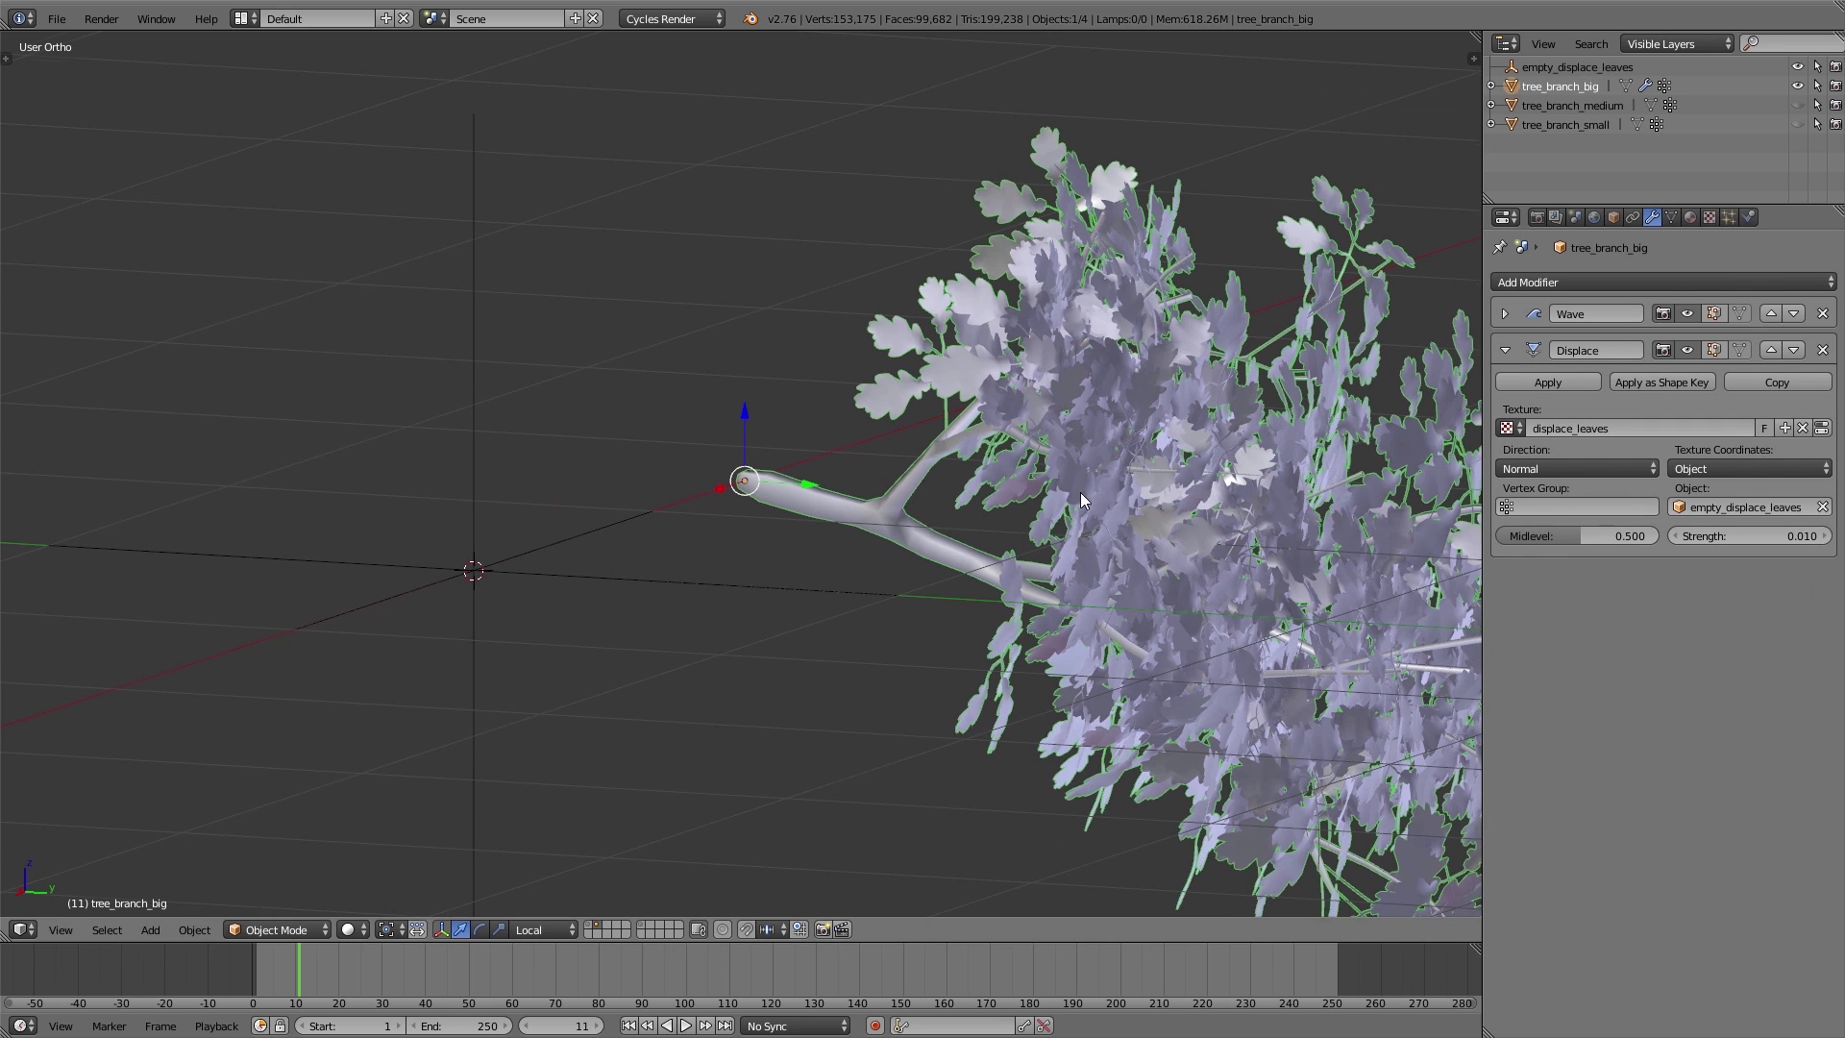
shift+middle_drag(1080, 492, 798, 471)
click(1672, 218)
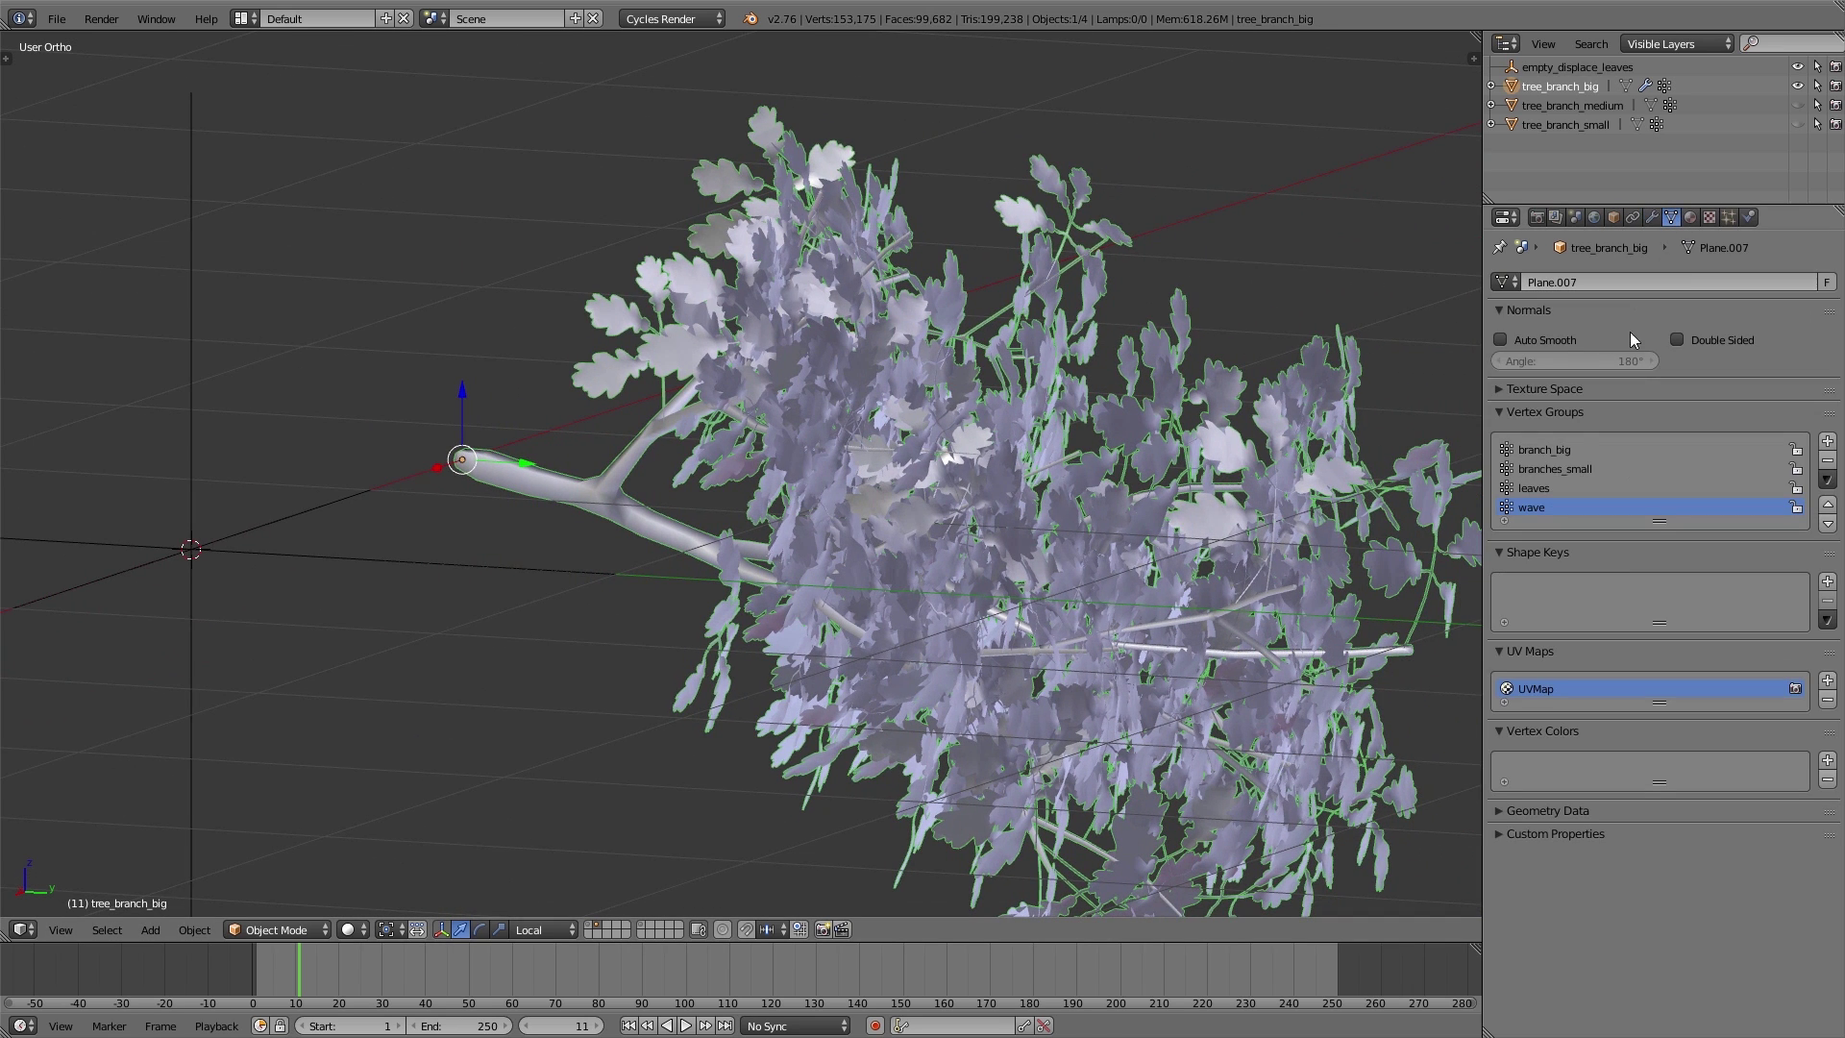
click(1535, 488)
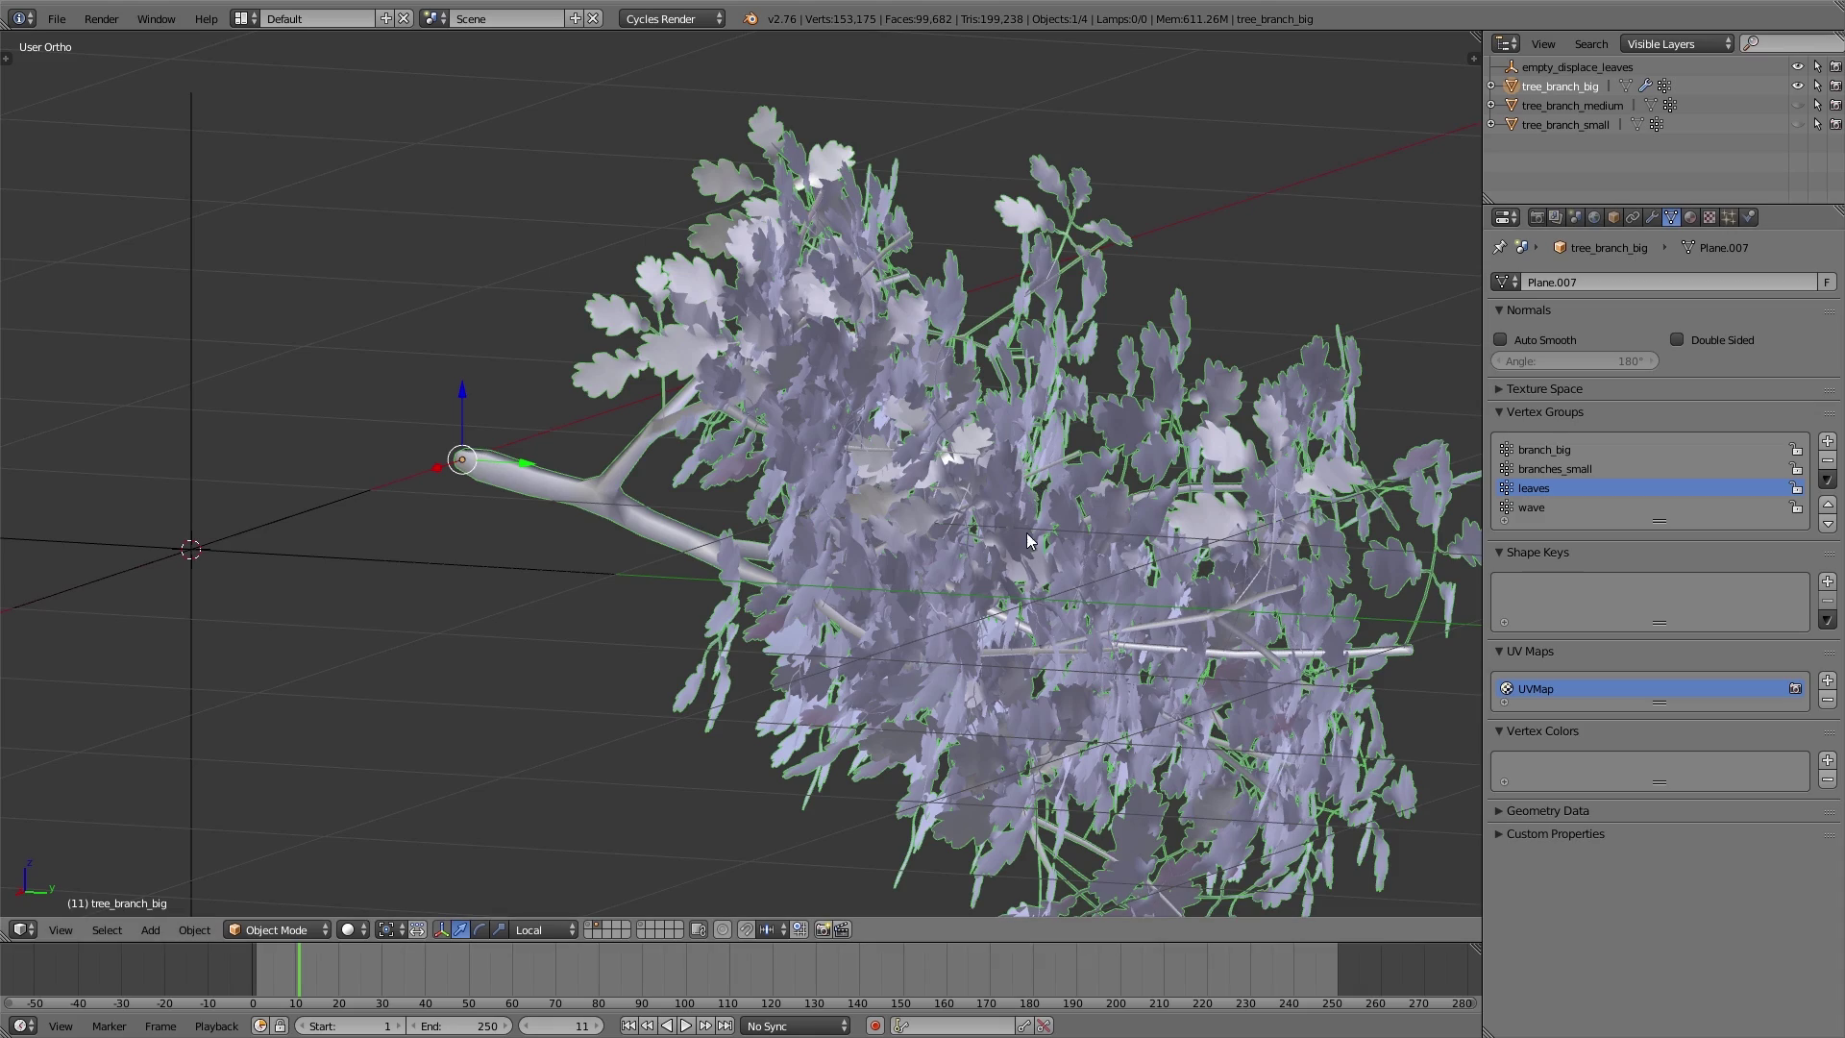
shift+middle_drag(1019, 530, 884, 493)
key(Tab)
click(989, 499)
key(a)
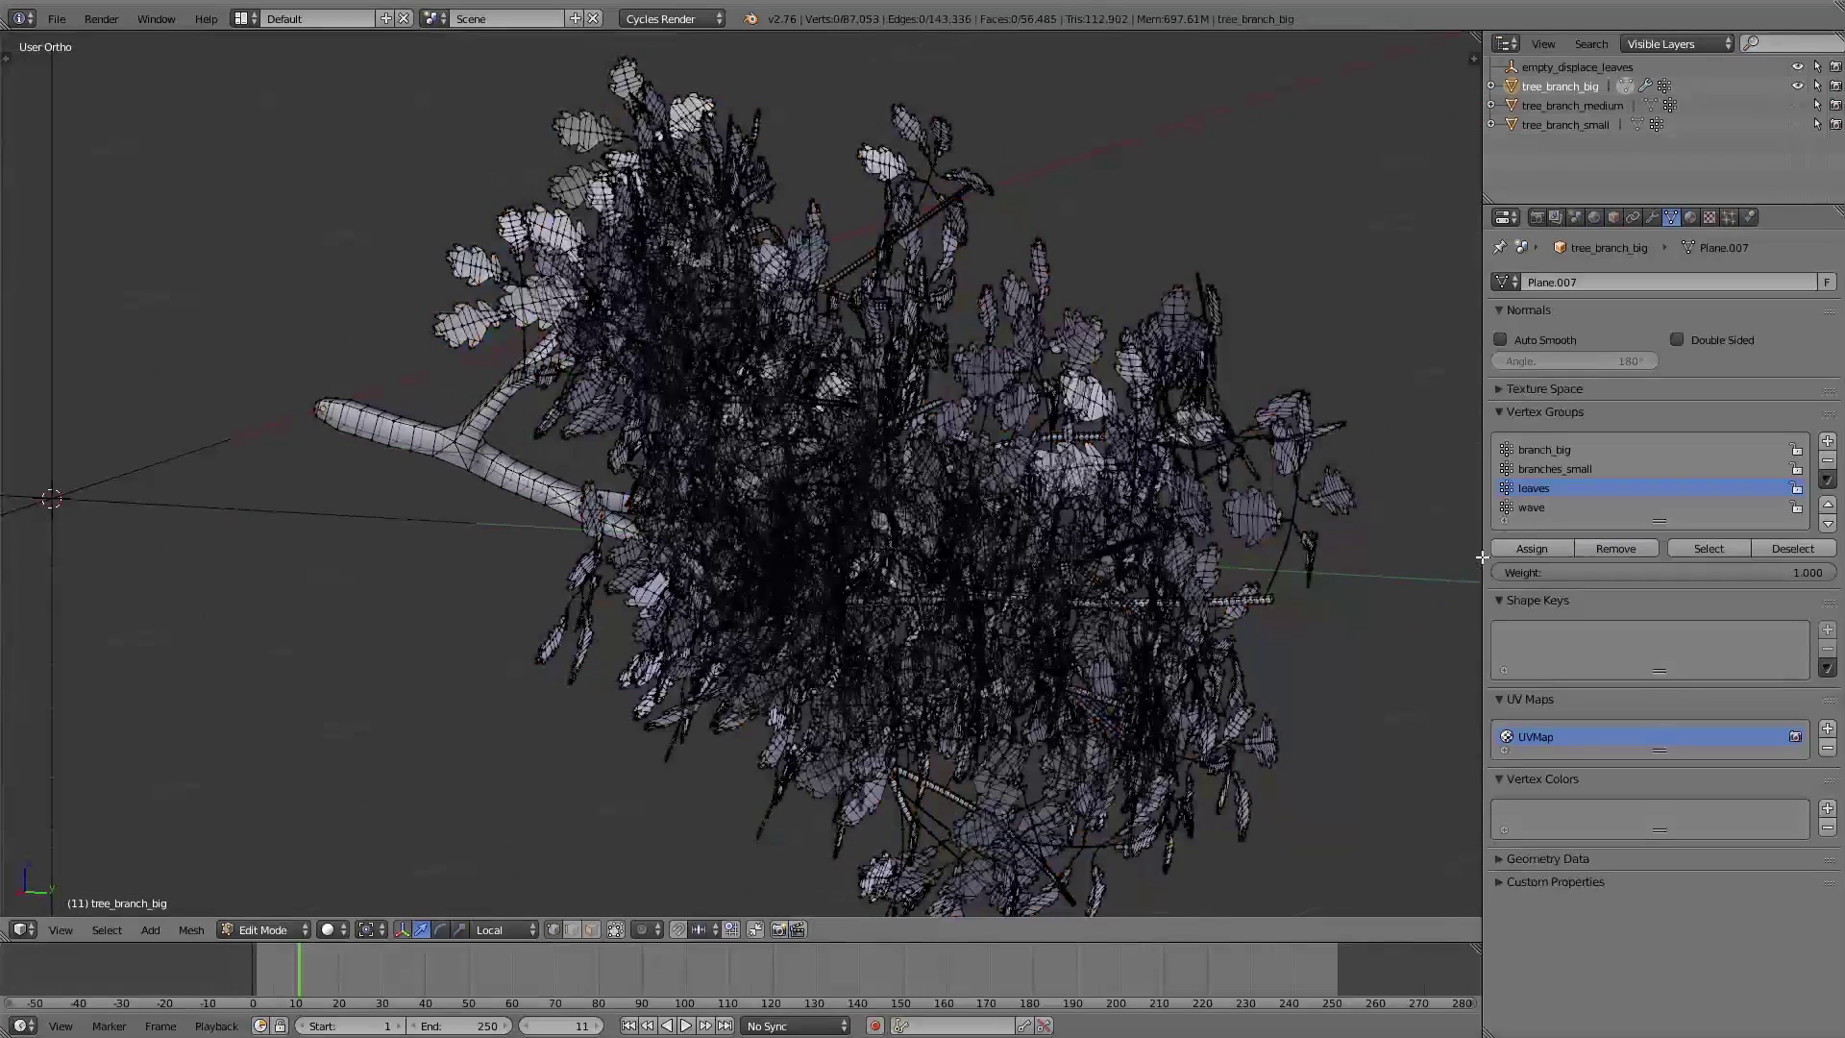
click(1703, 550)
key(Tab)
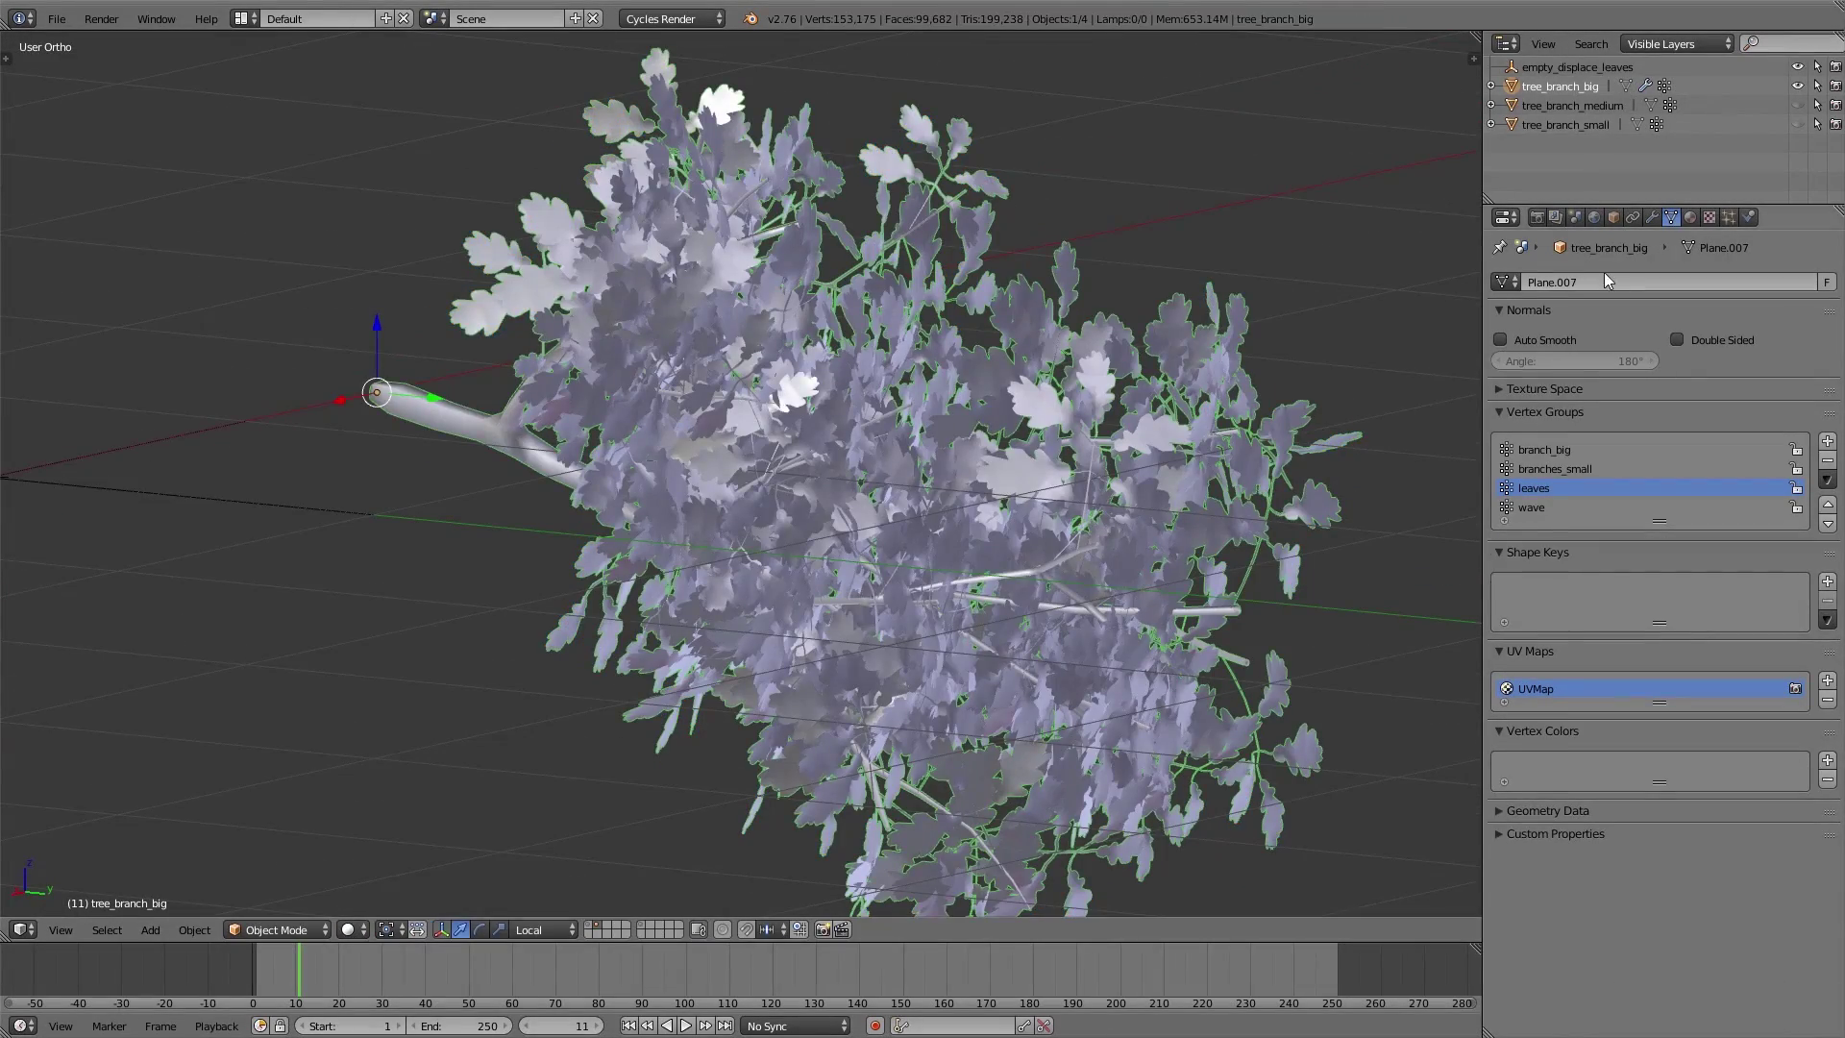
- Limit the big branch's Displace modifier to the leaves vertex group
click(1653, 218)
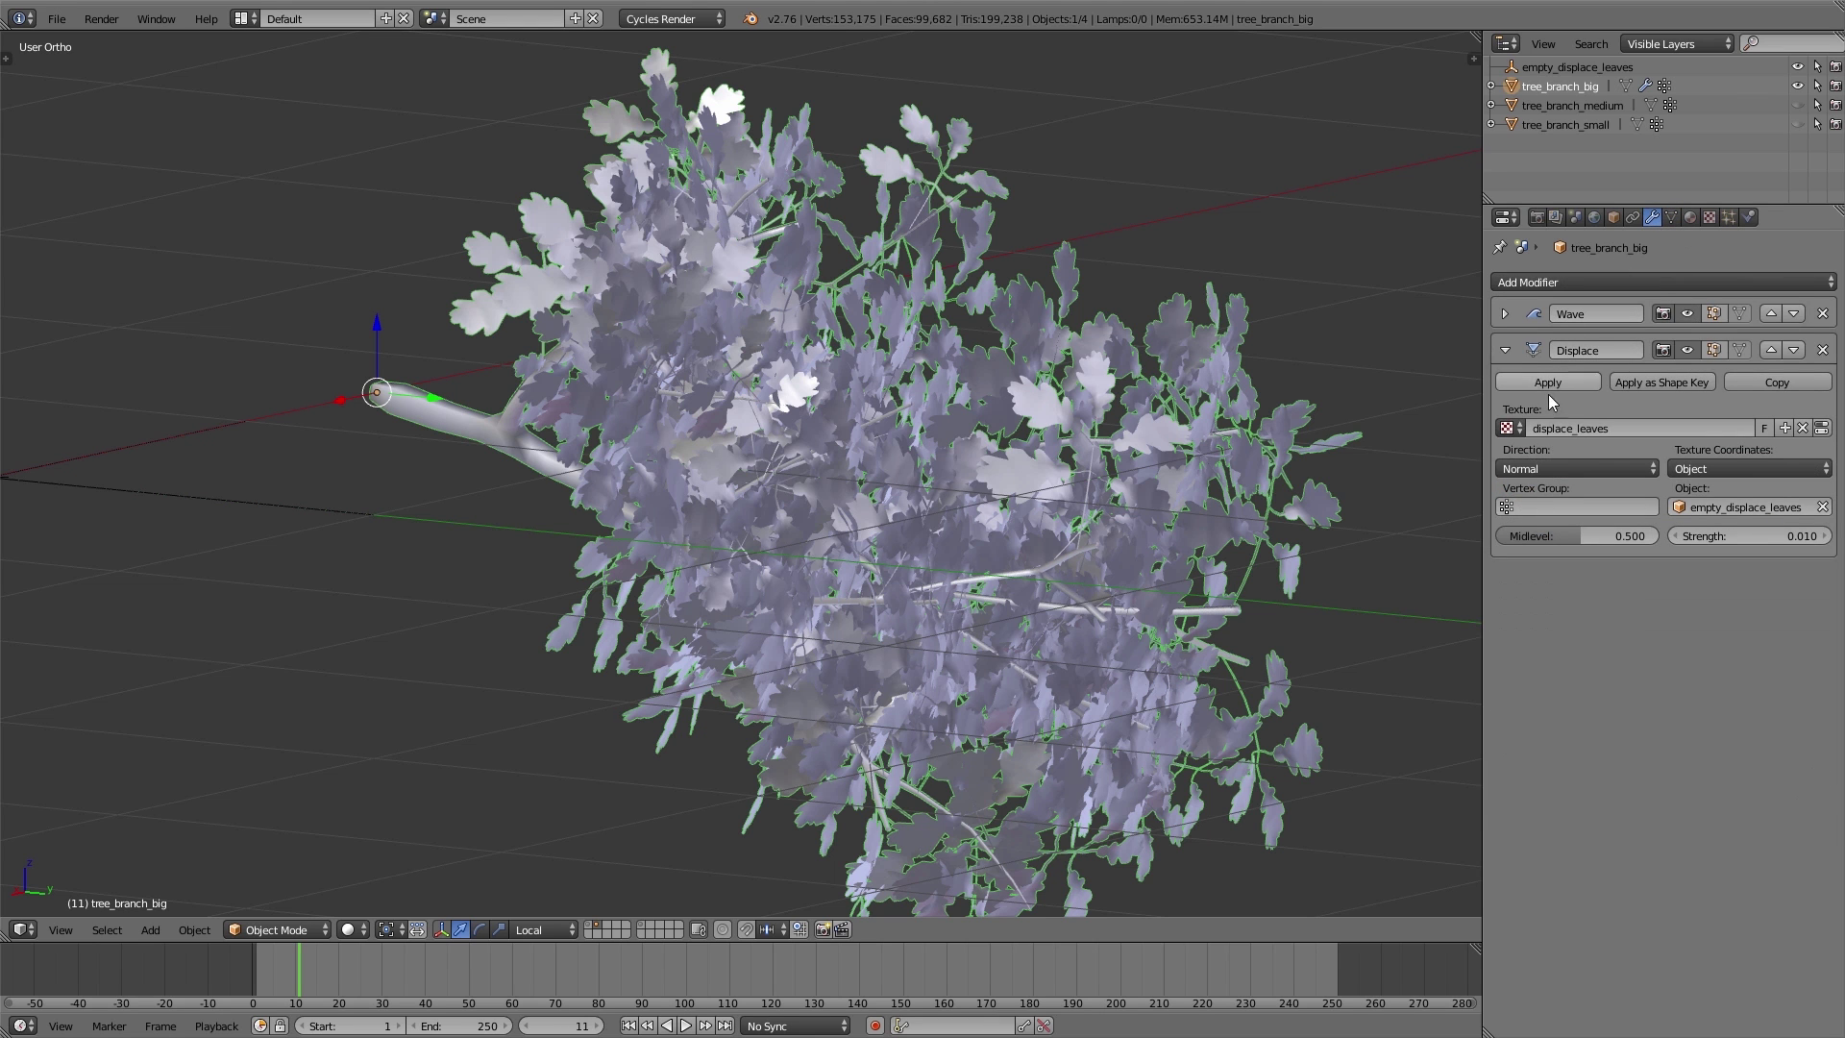
click(1541, 507)
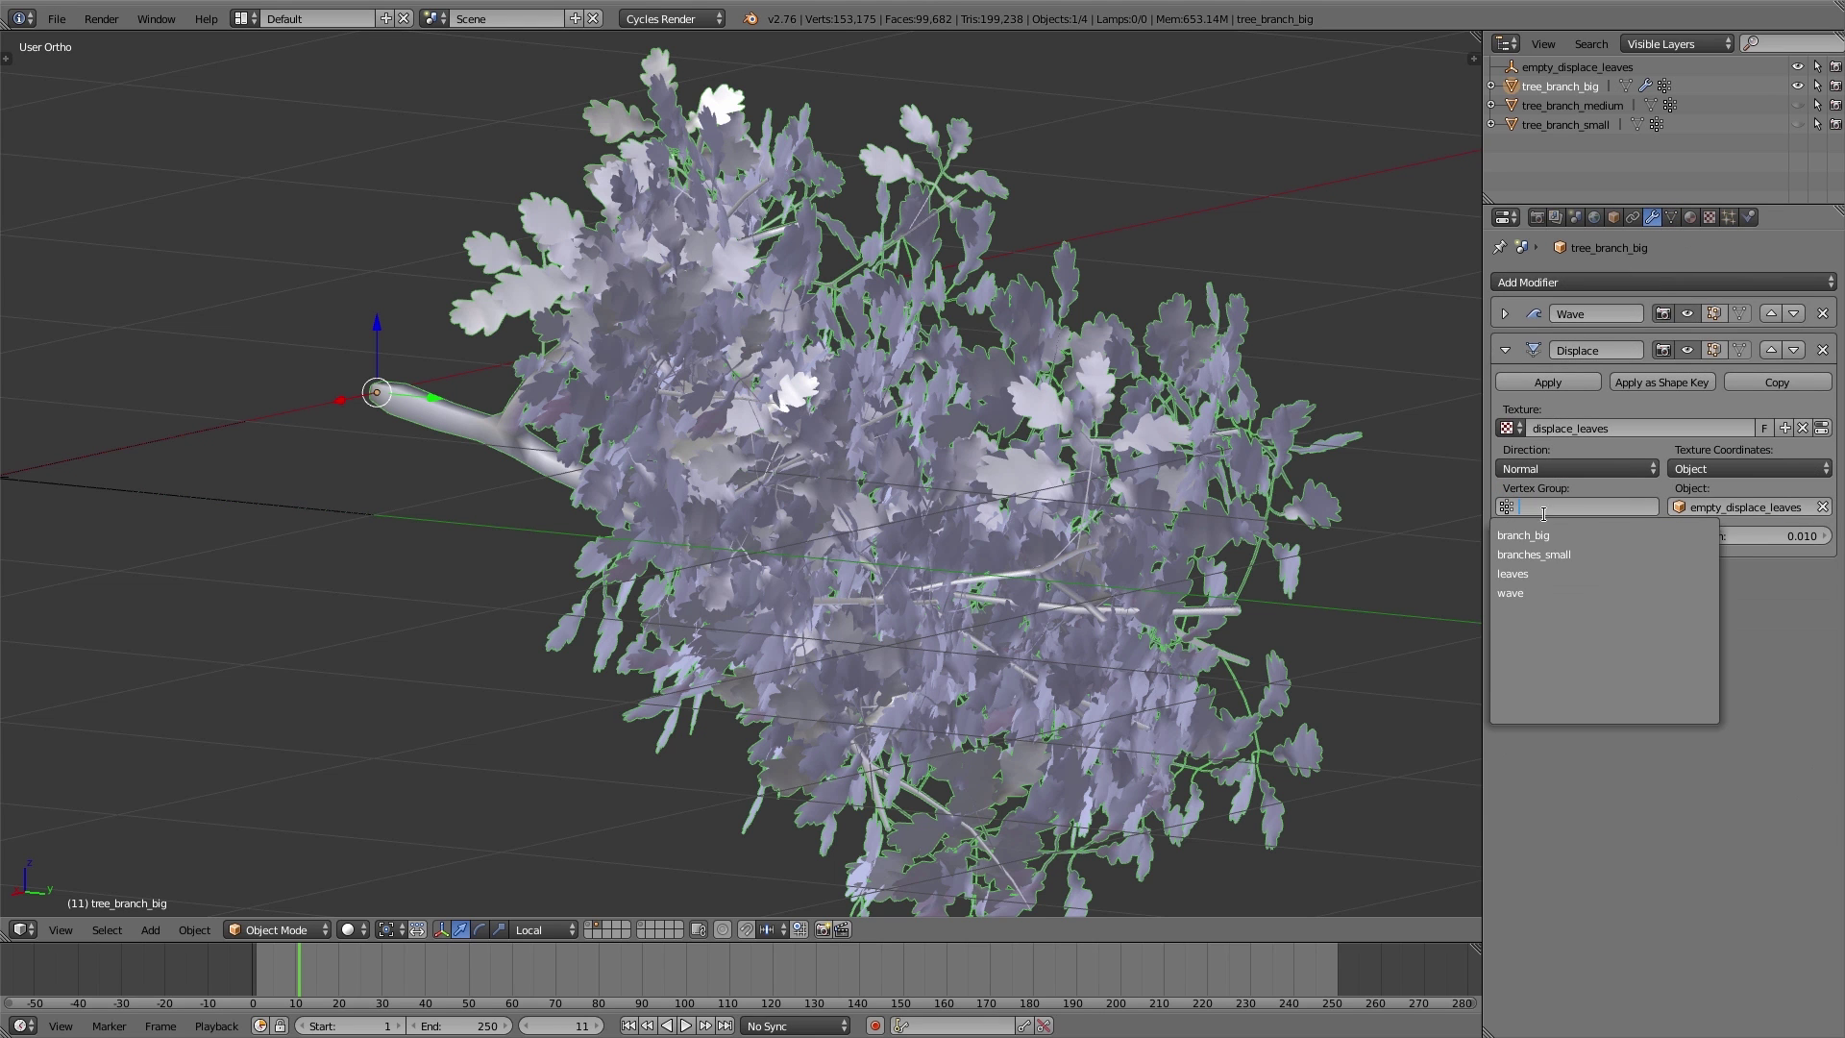
click(1541, 569)
- Select empty_displace_leaves and try moving it freely to preview the leaf-only displacement, cancelling the move
scroll(1002, 545, down, 3)
shift+middle_drag(526, 523, 575, 517)
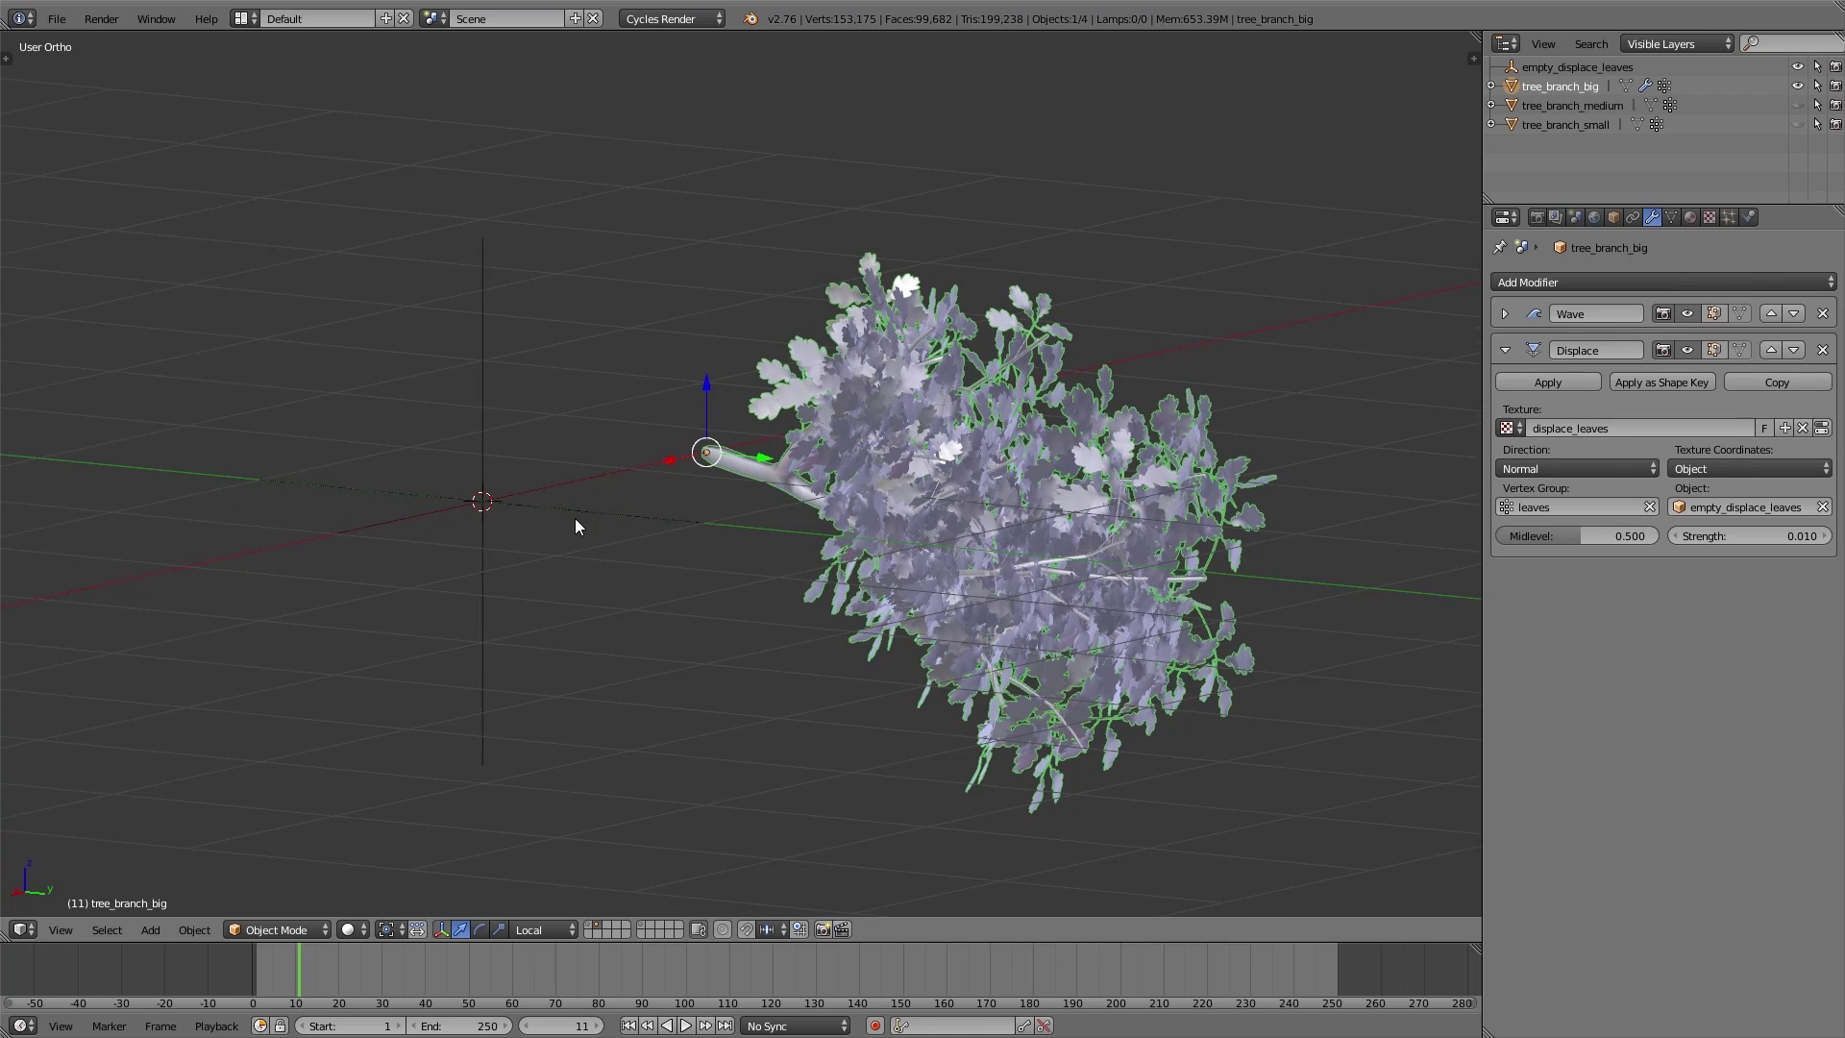
right_click(575, 517)
key(g)
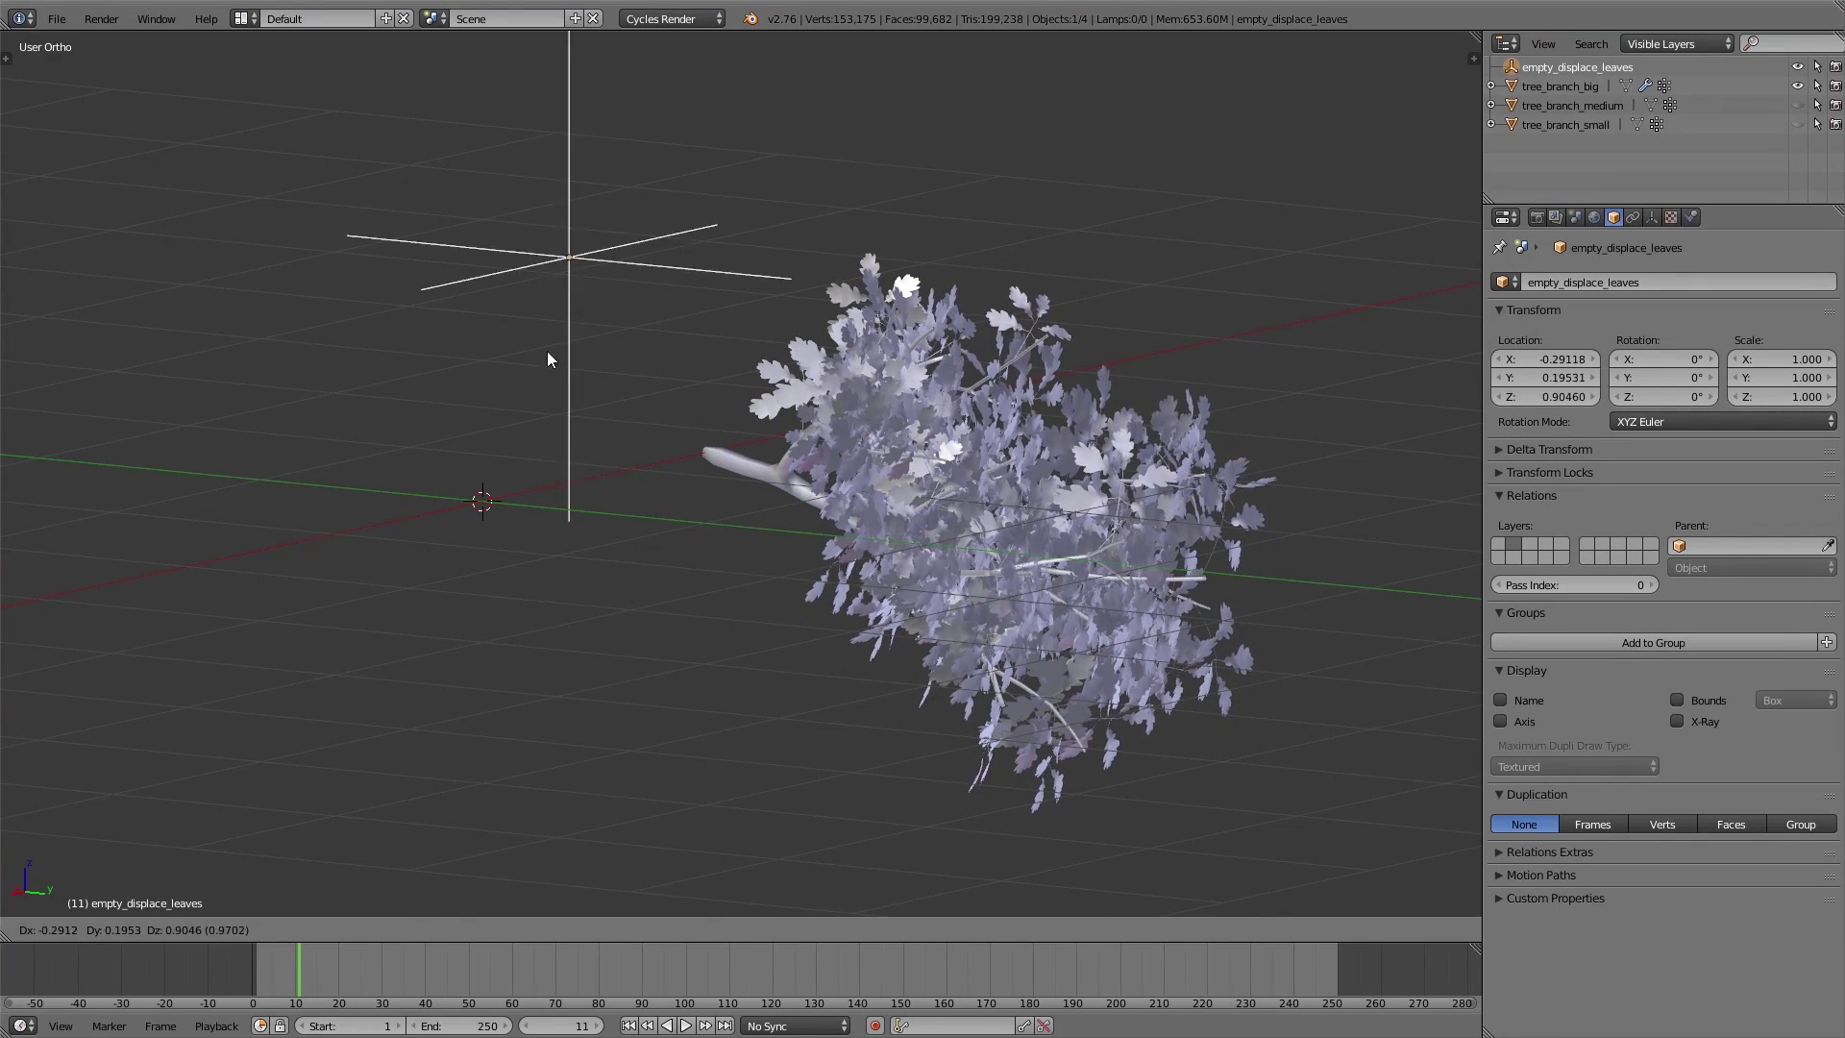
key(Escape)
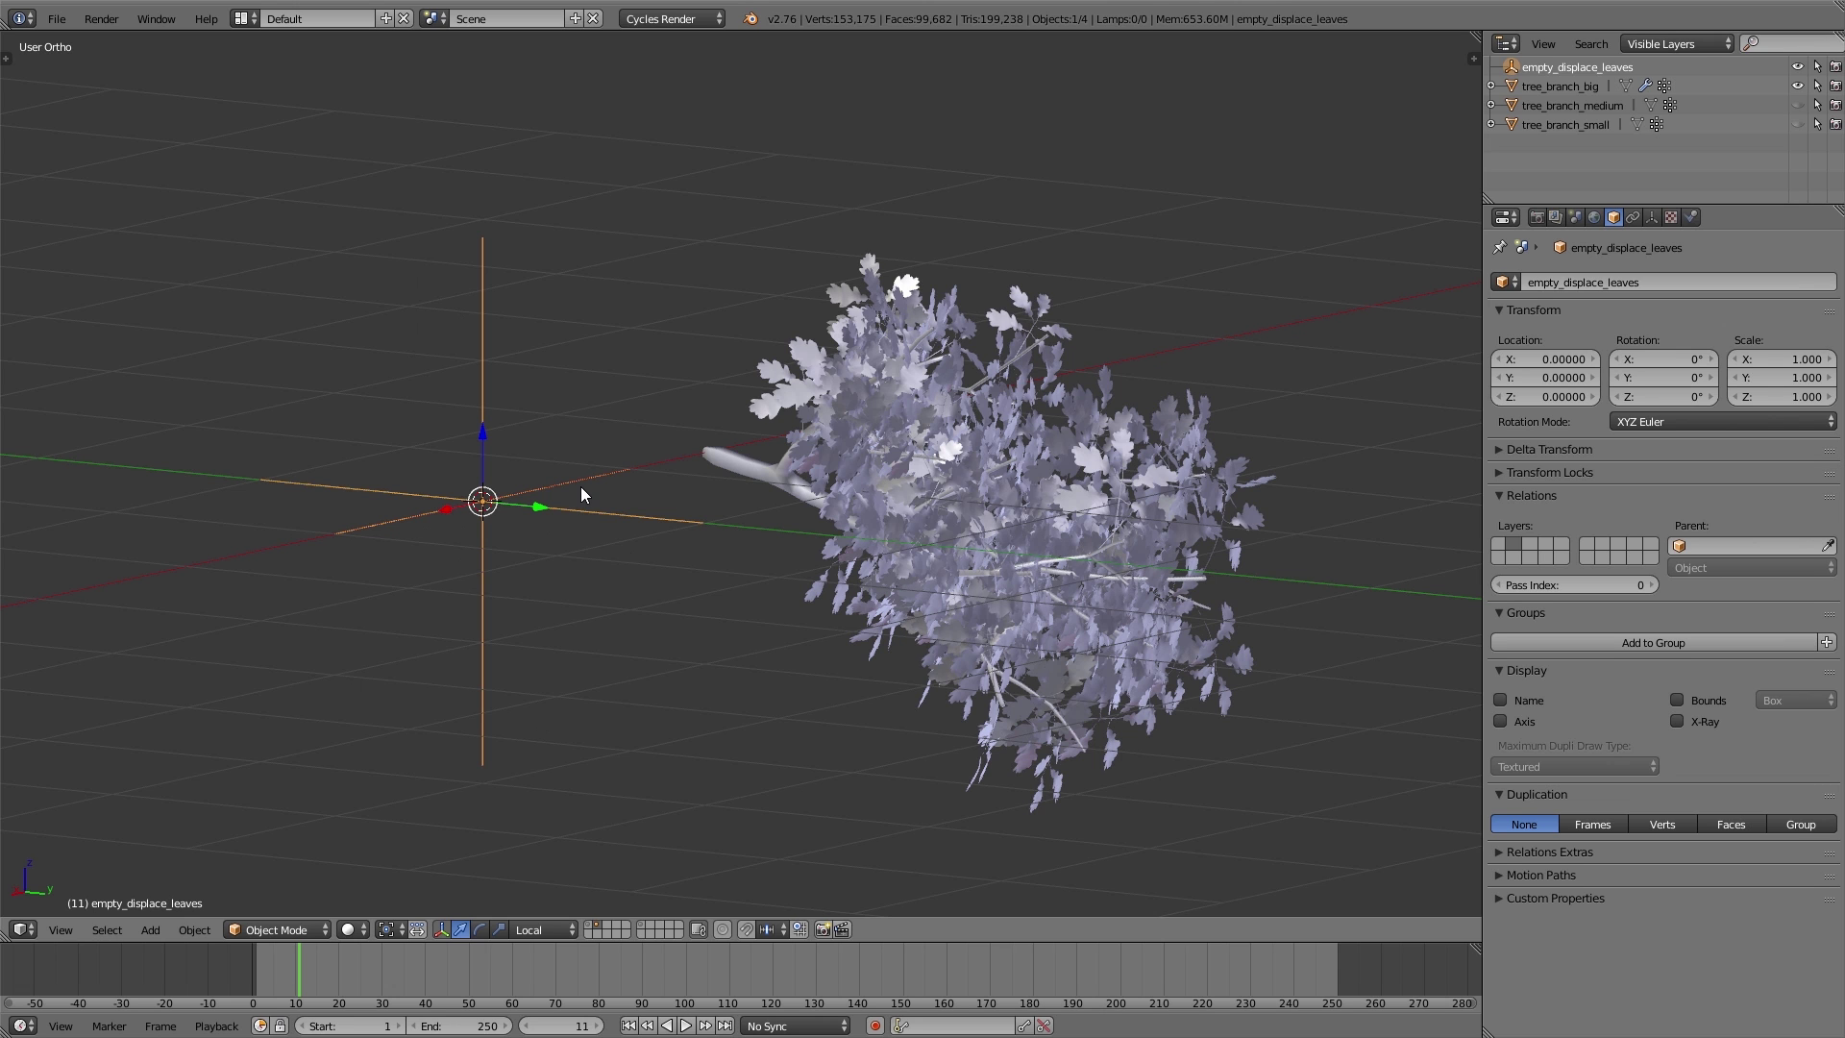
shift+middle_drag(581, 487, 801, 508)
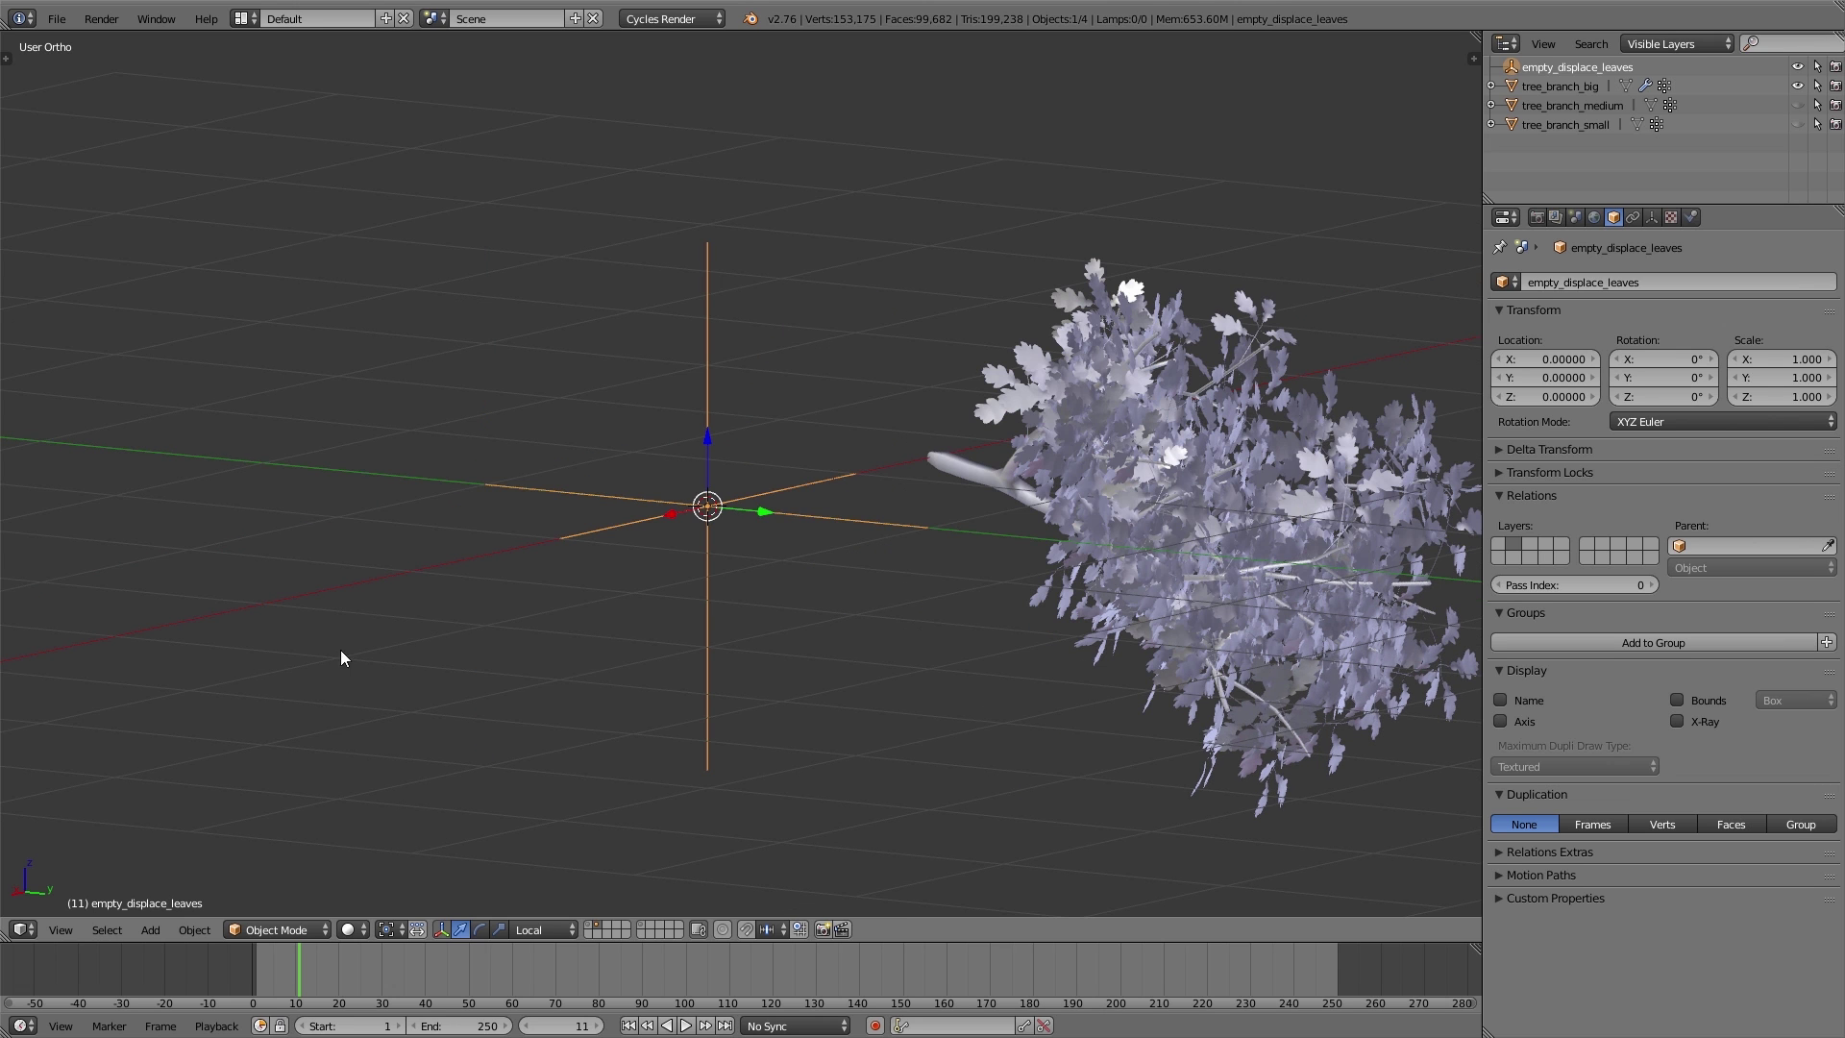
- Split the 3D view horizontally and change the lower area to a Graph Editor
drag(5, 937, 89, 556)
click(23, 930)
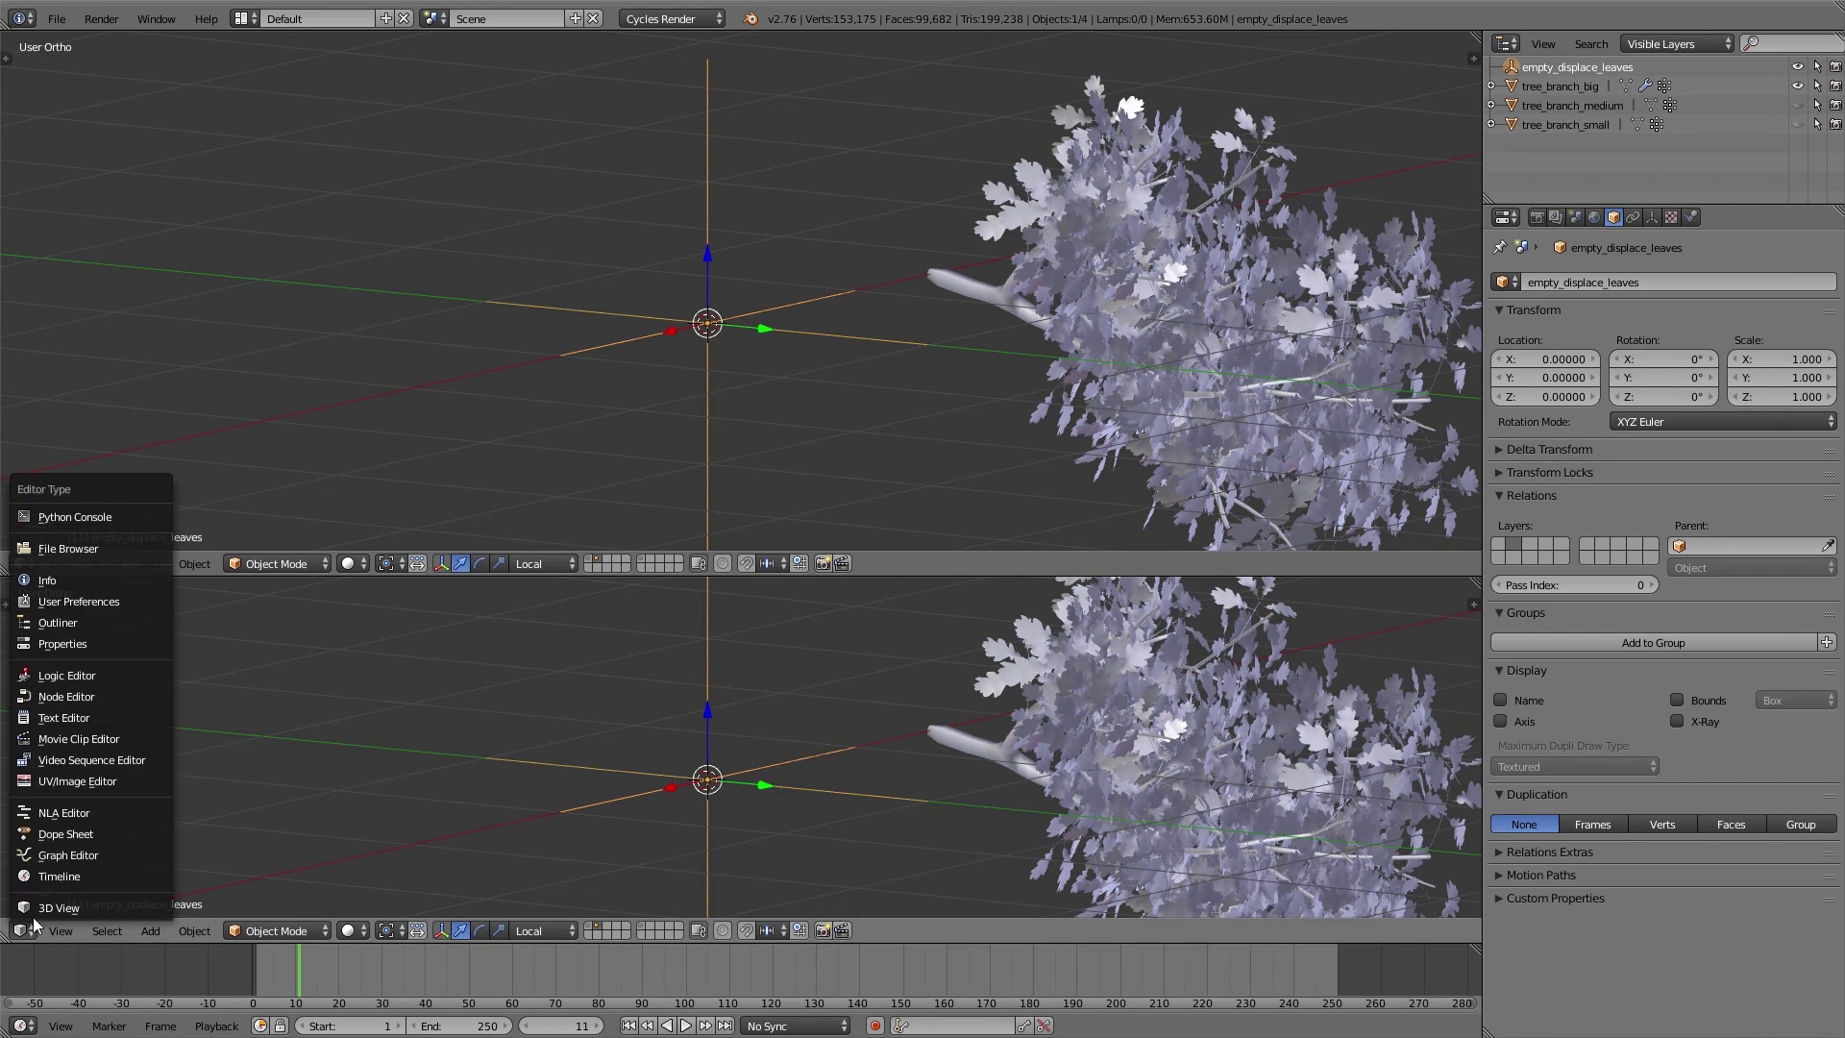
click(59, 855)
- Insert a Location keyframe for empty_displace_leaves at frame 1
click(561, 1026)
text(1)
key(Return)
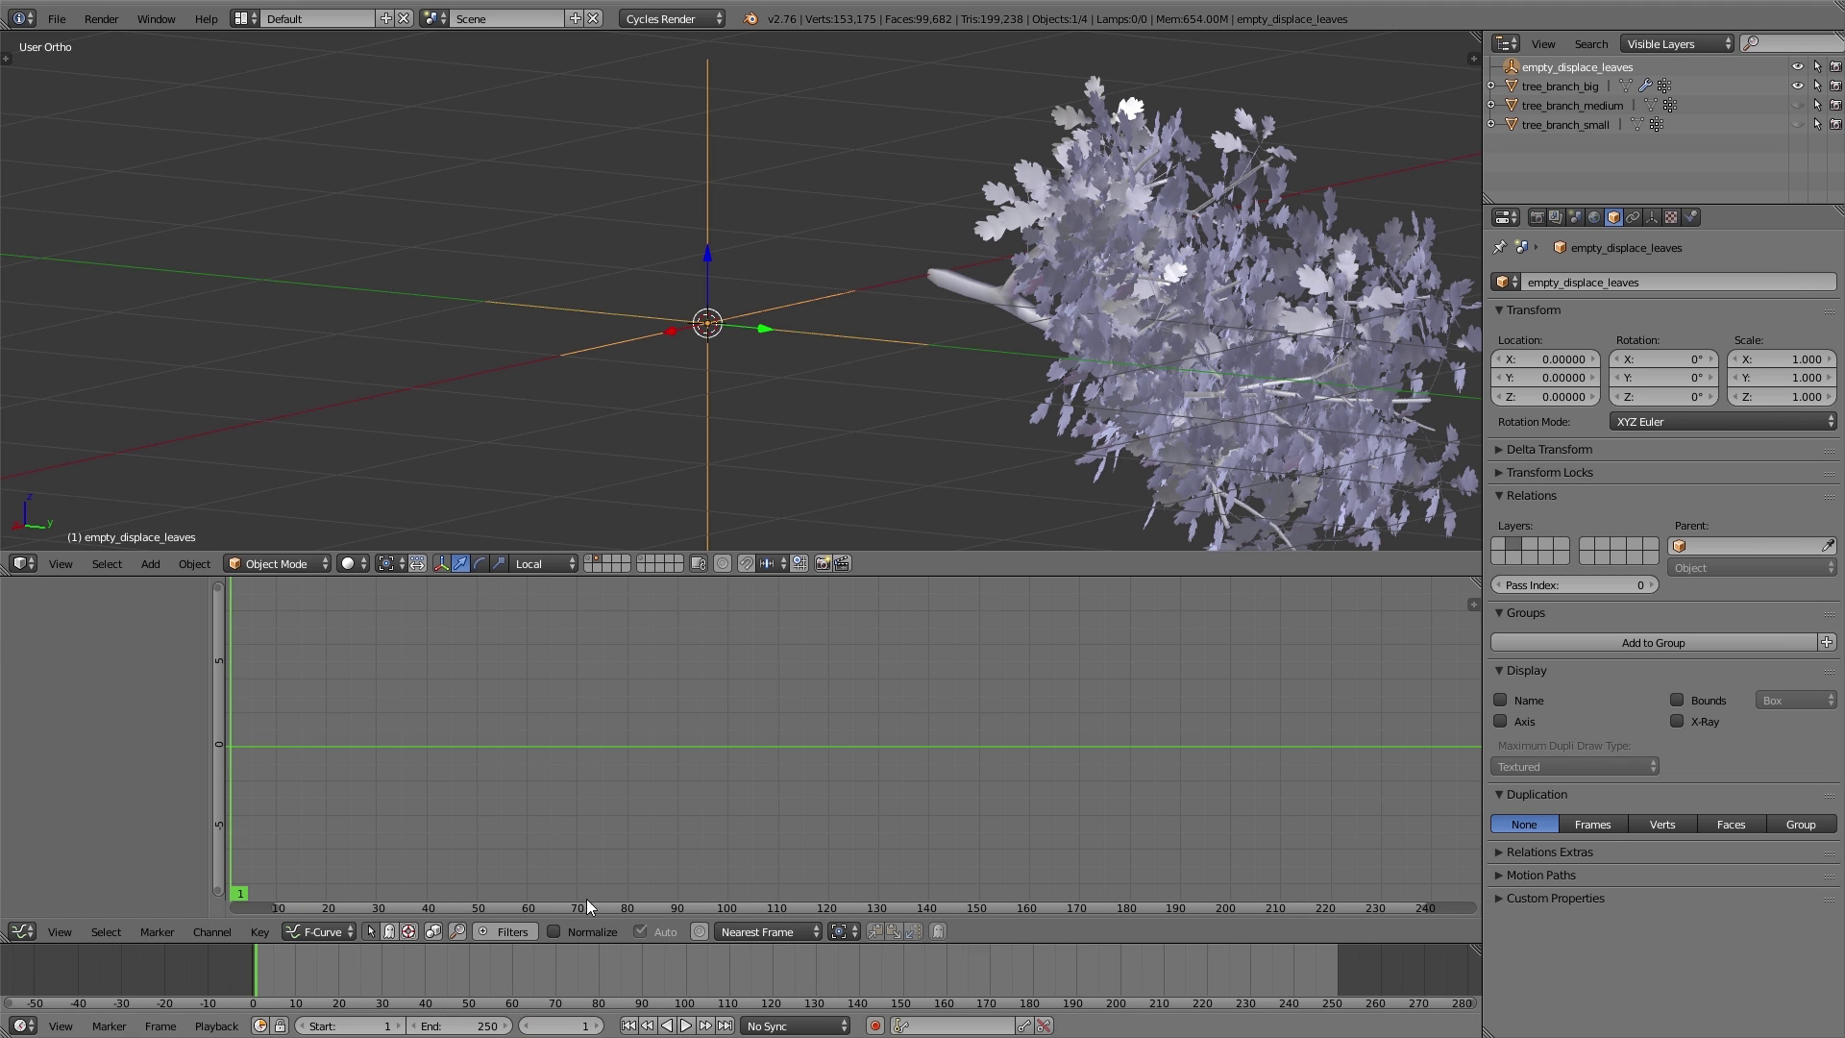
key(i)
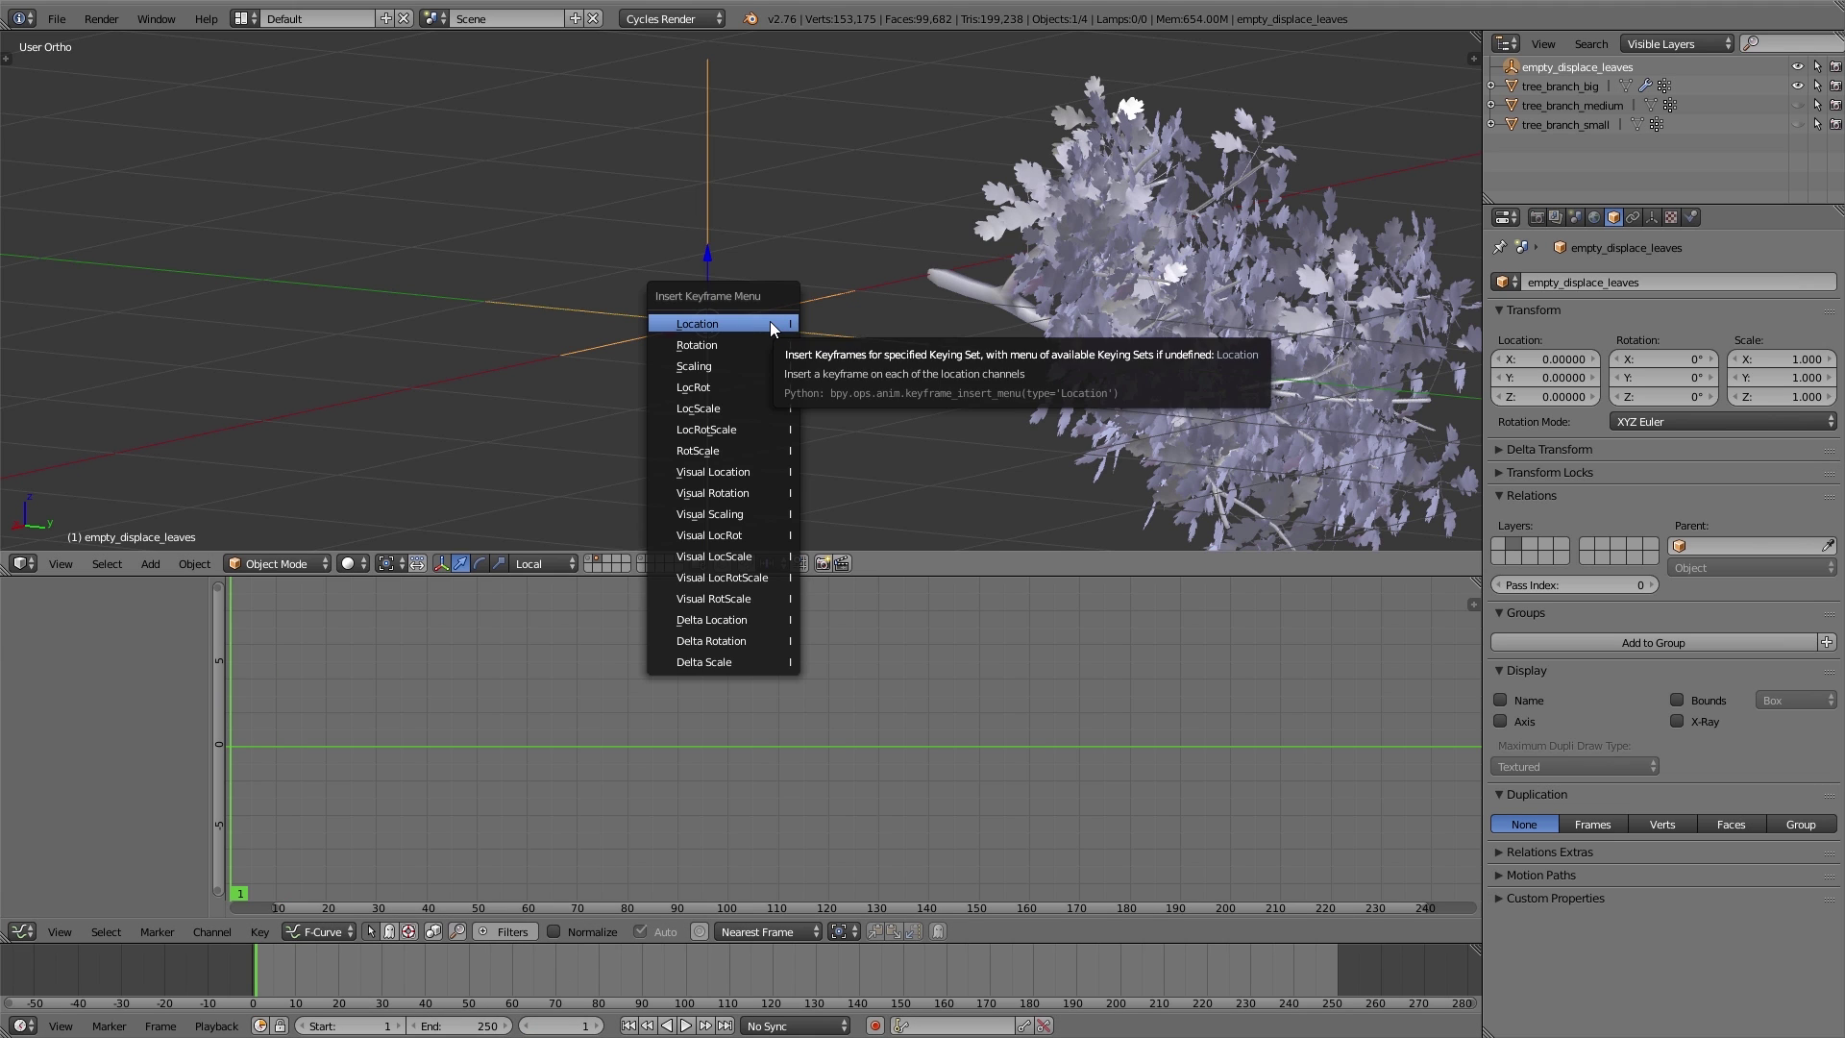
click(770, 321)
- Add a Noise modifier to the empty's X Location curve and play the animation to check its motion
click(21, 626)
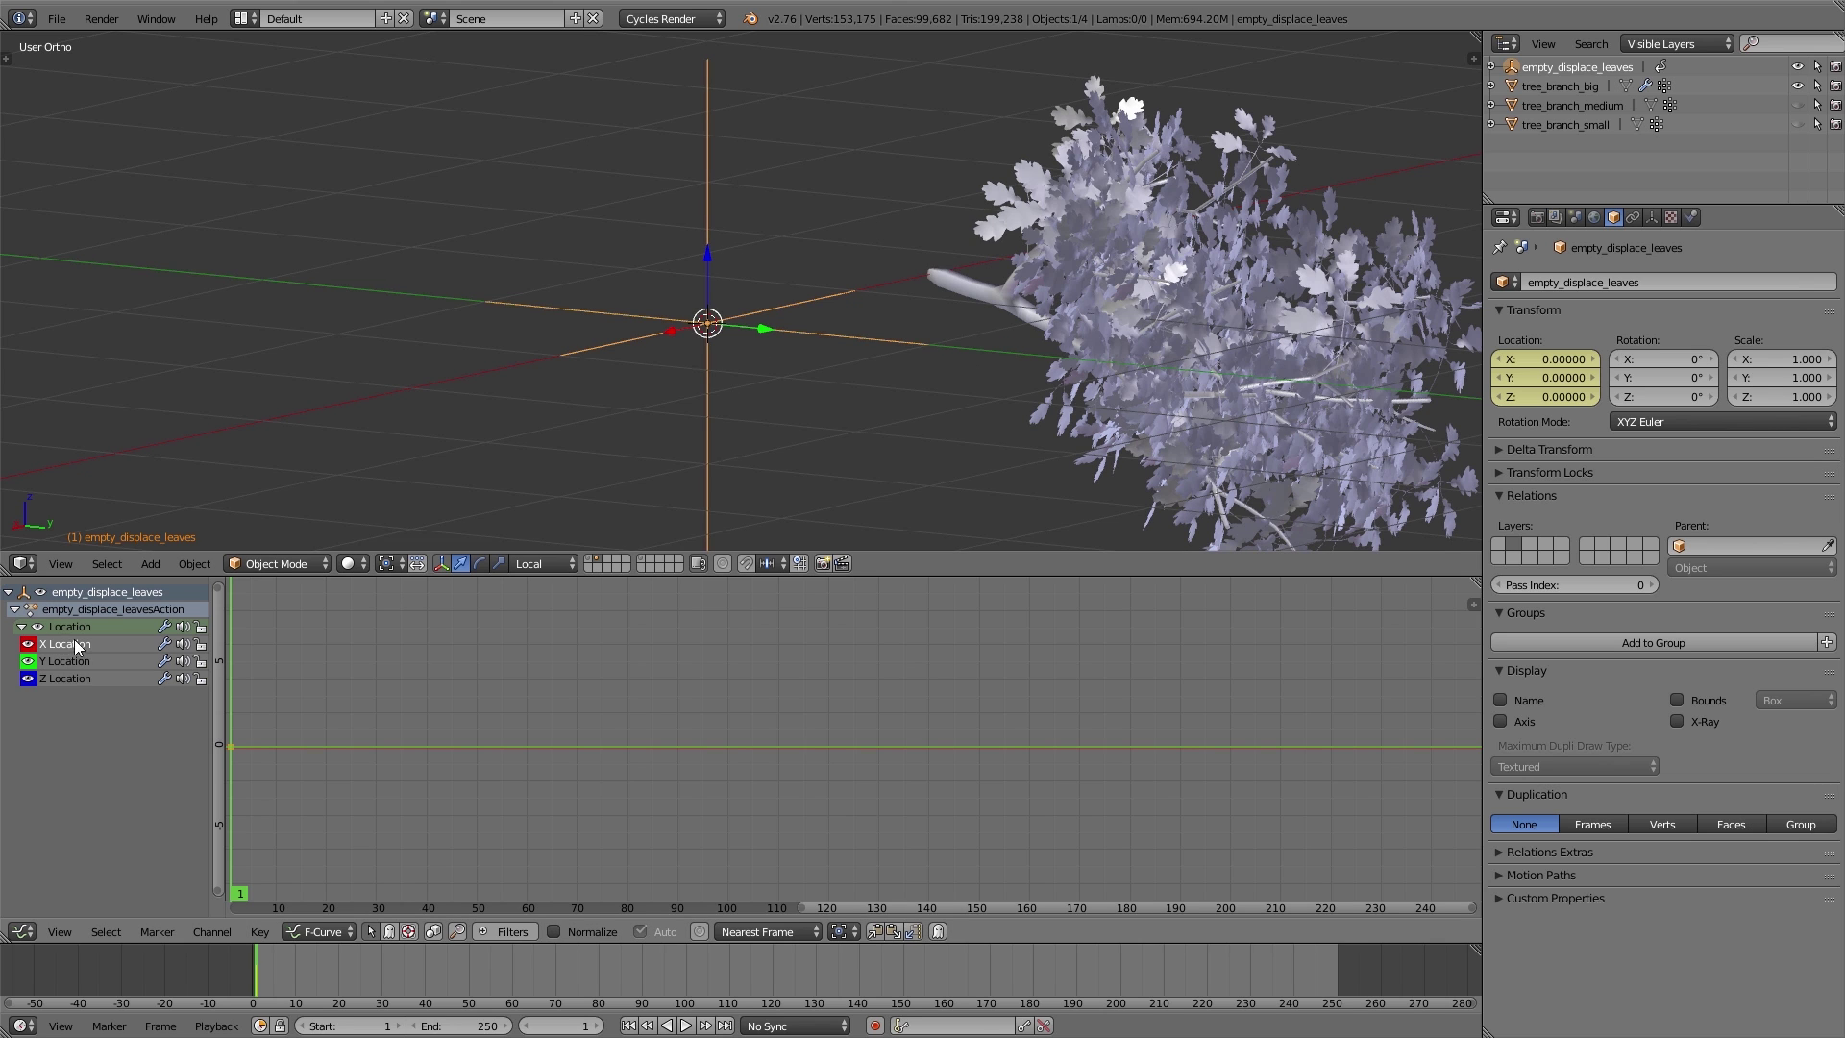
key(n)
click(1384, 611)
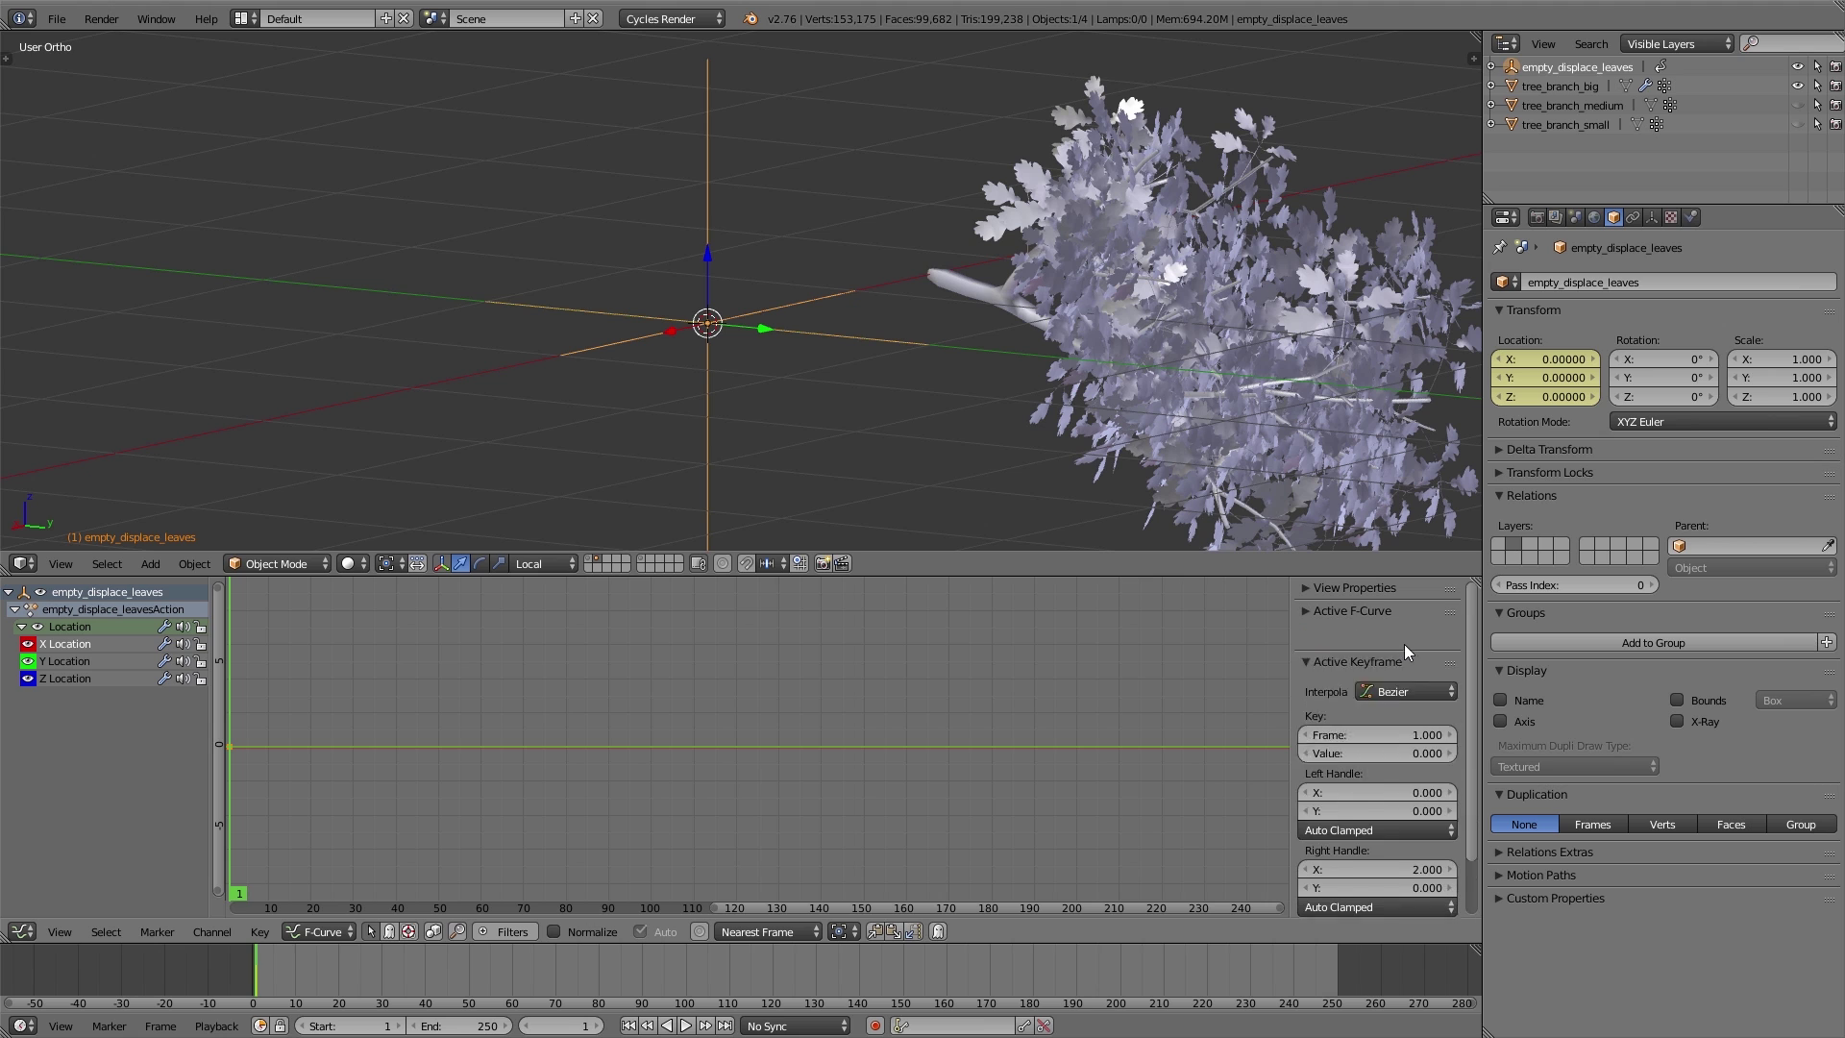
click(1404, 637)
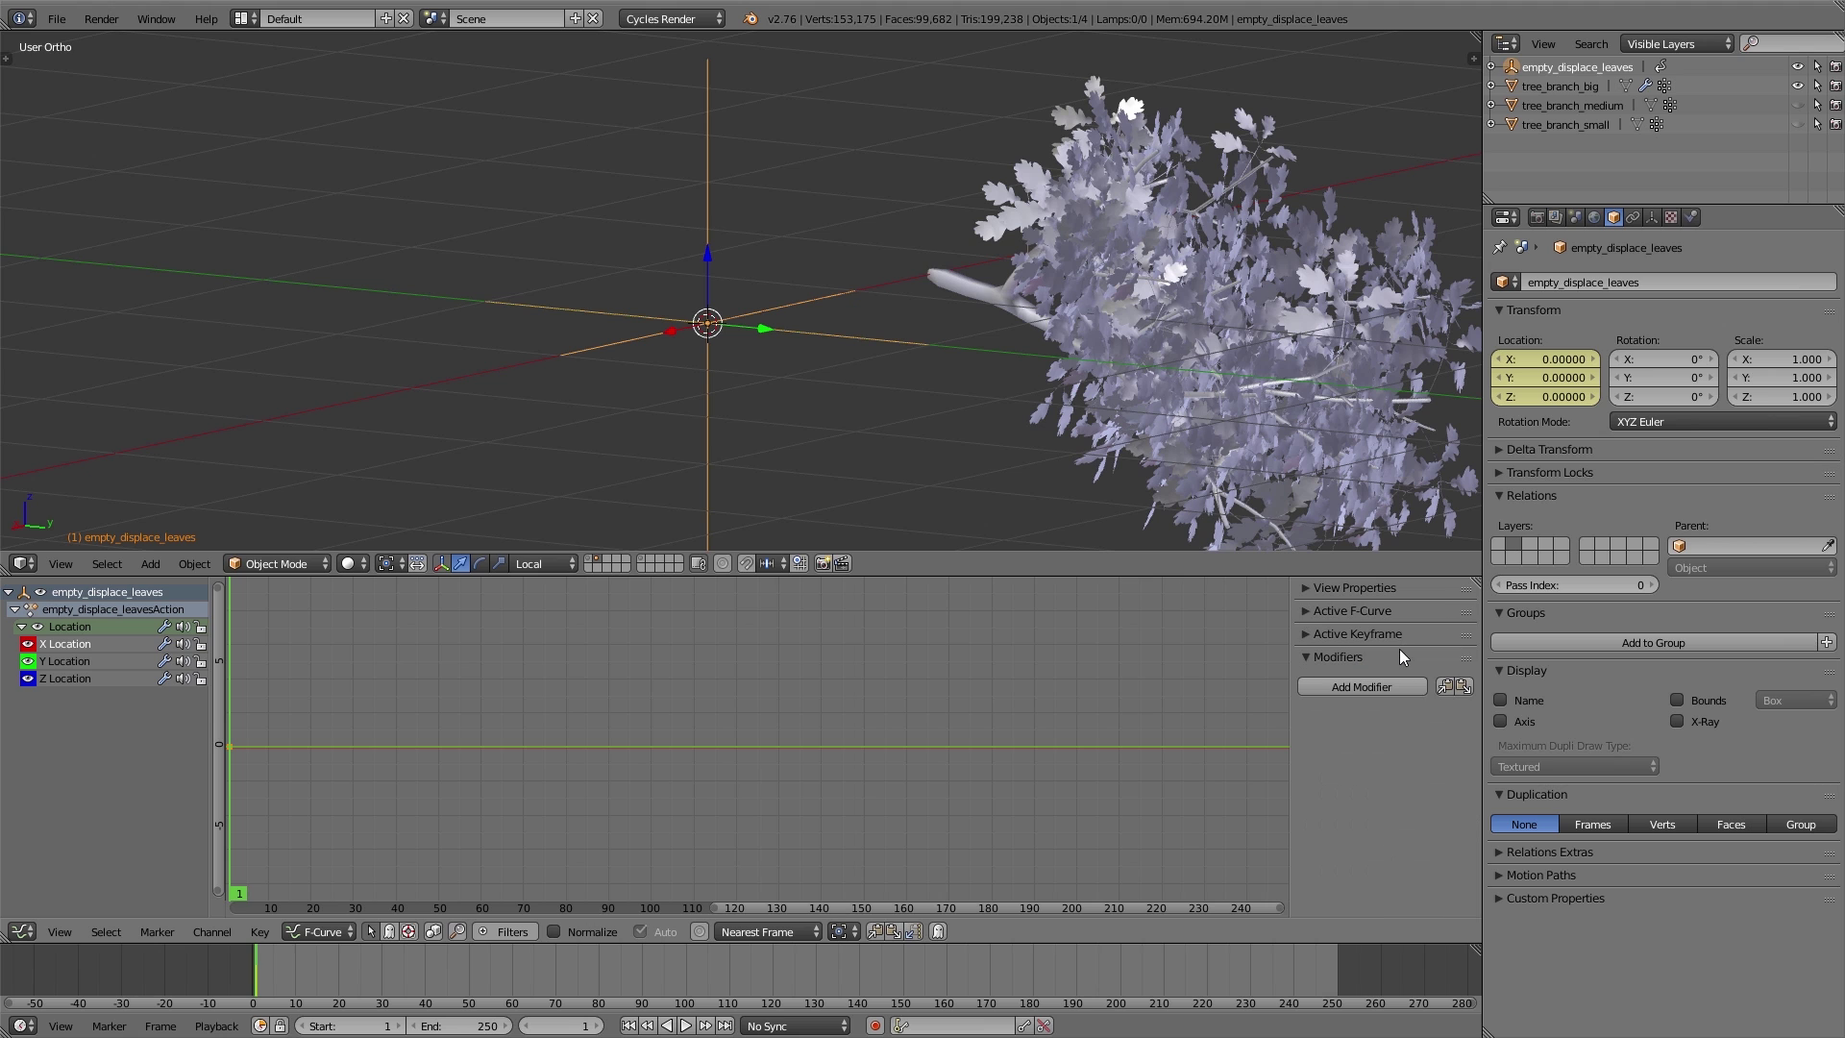
click(1336, 690)
click(1307, 776)
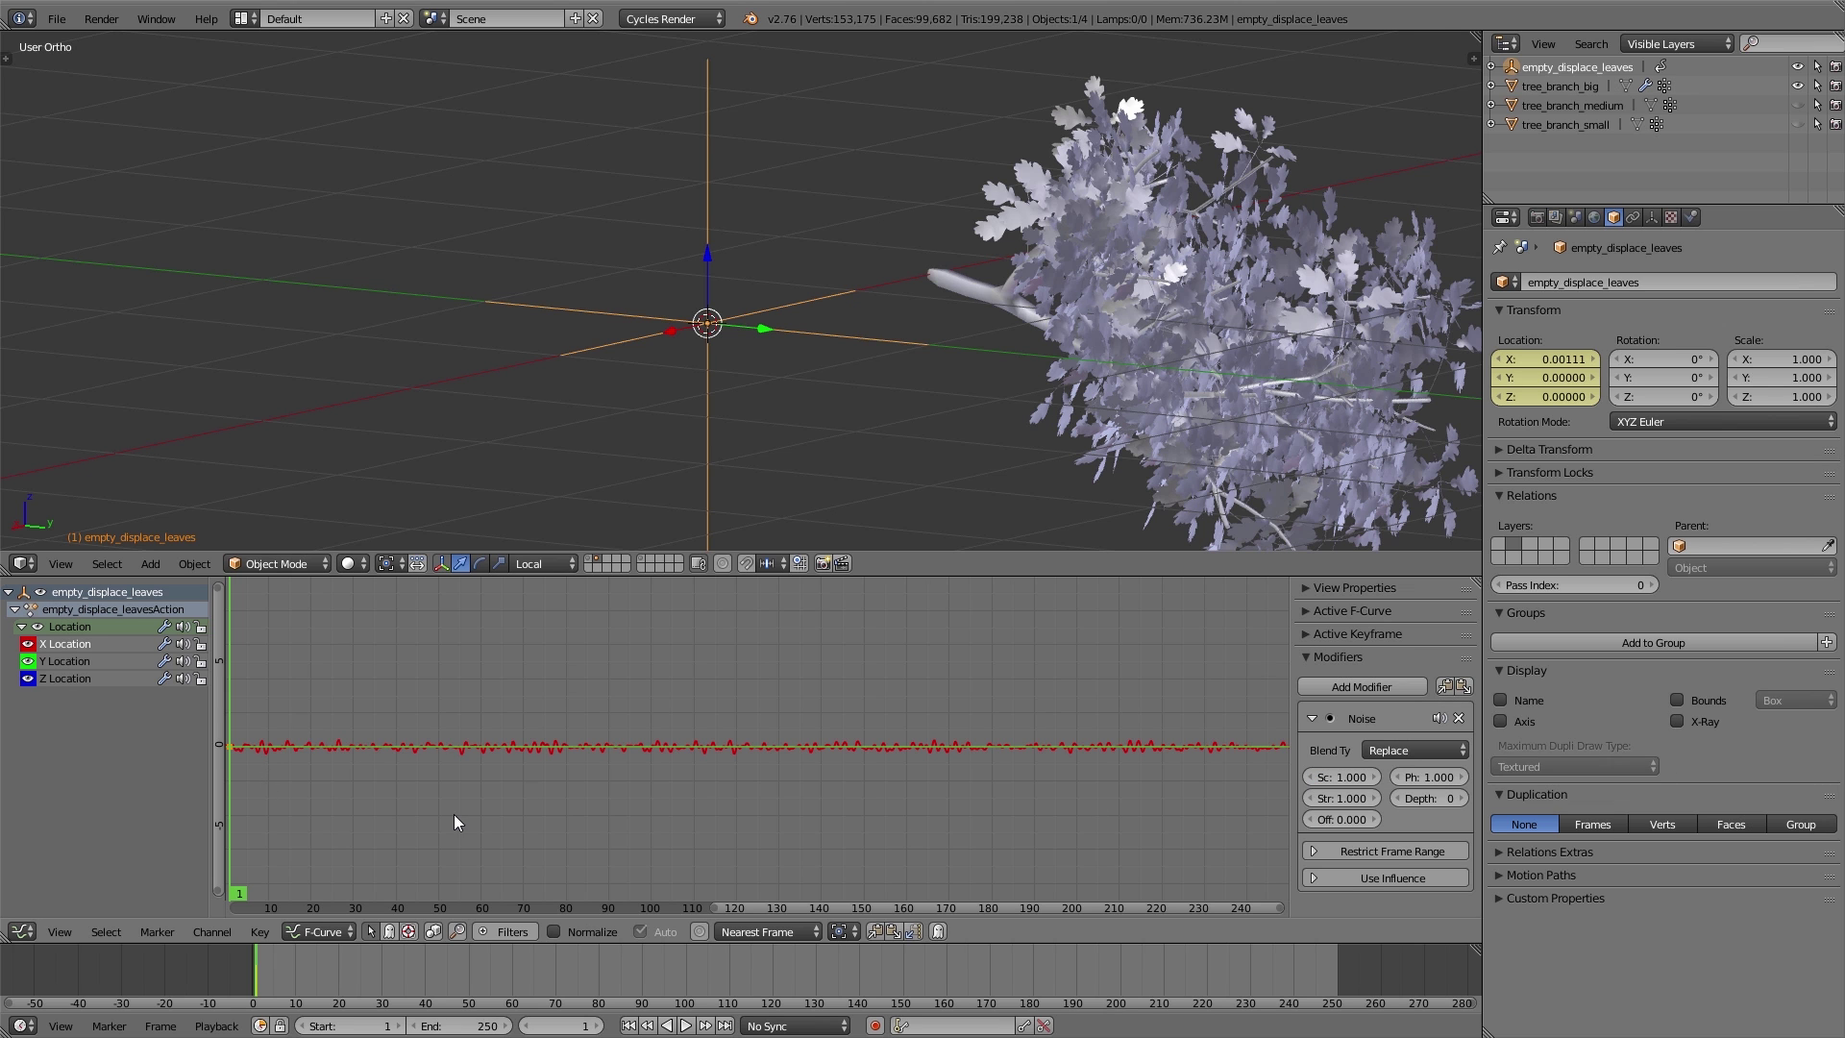
key(alt+a)
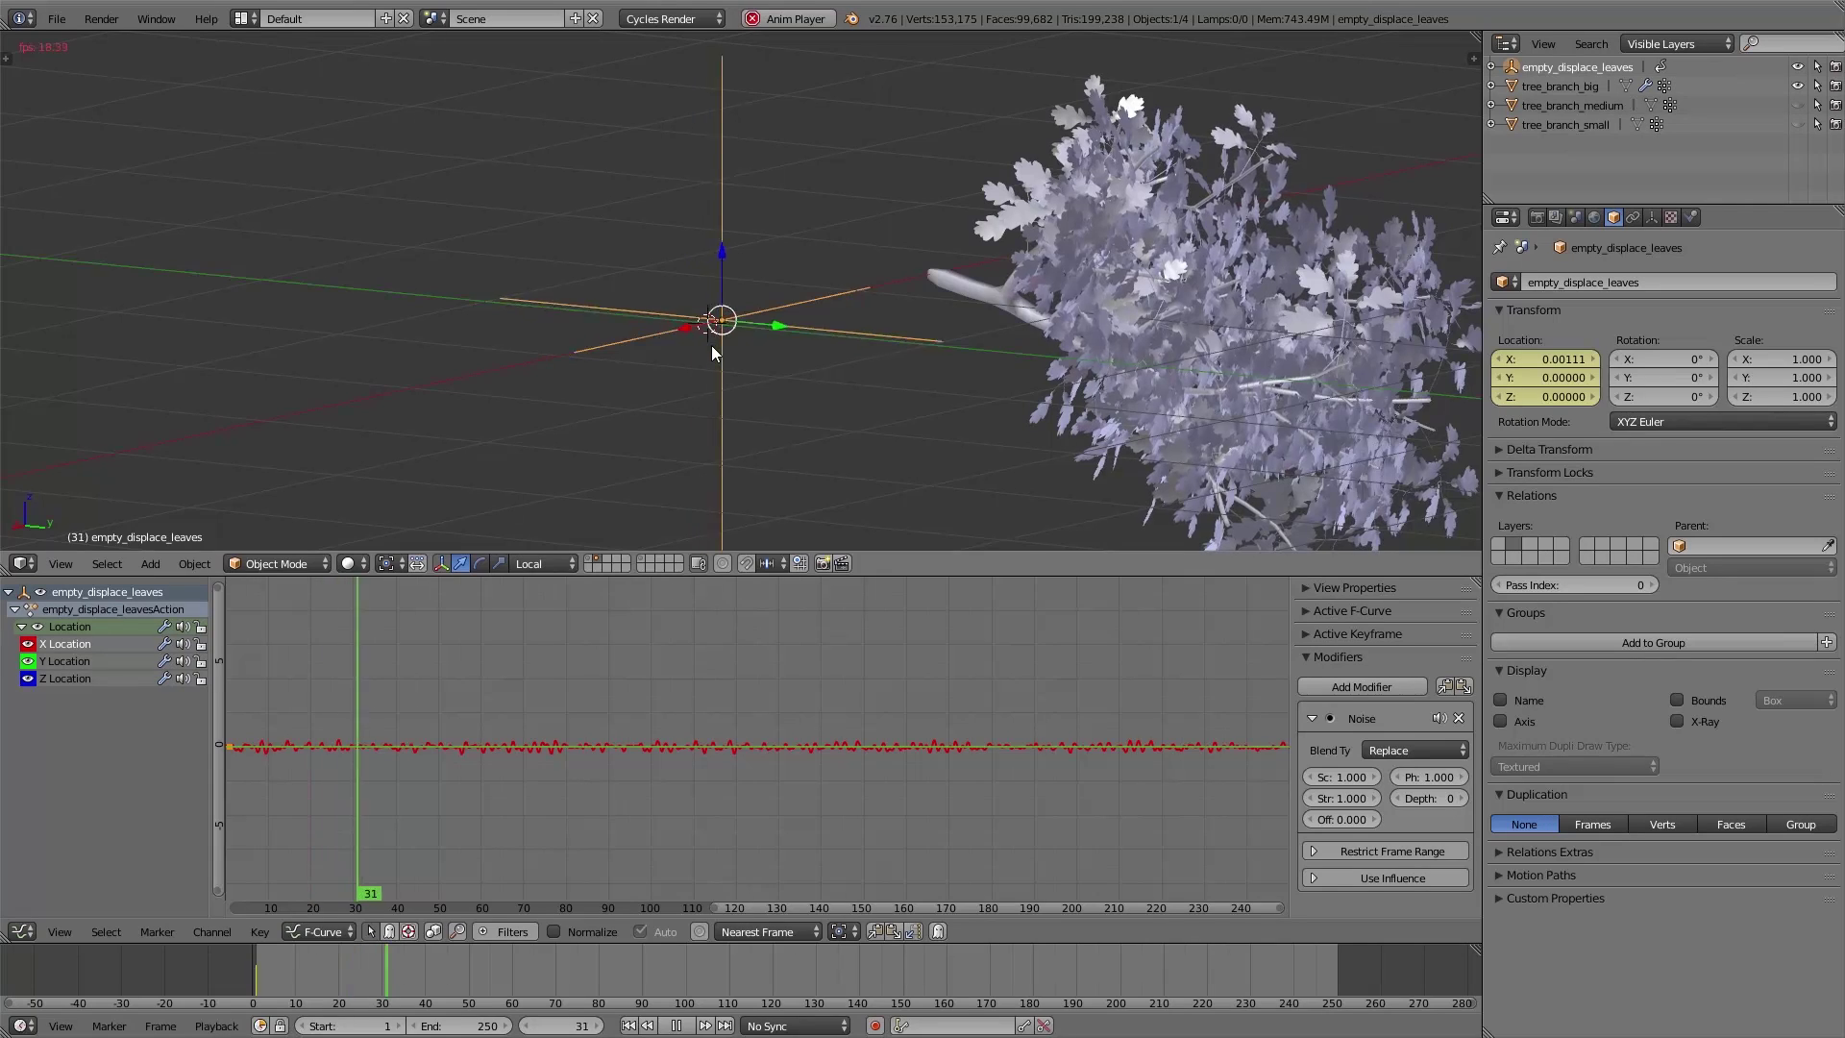
key(alt+a)
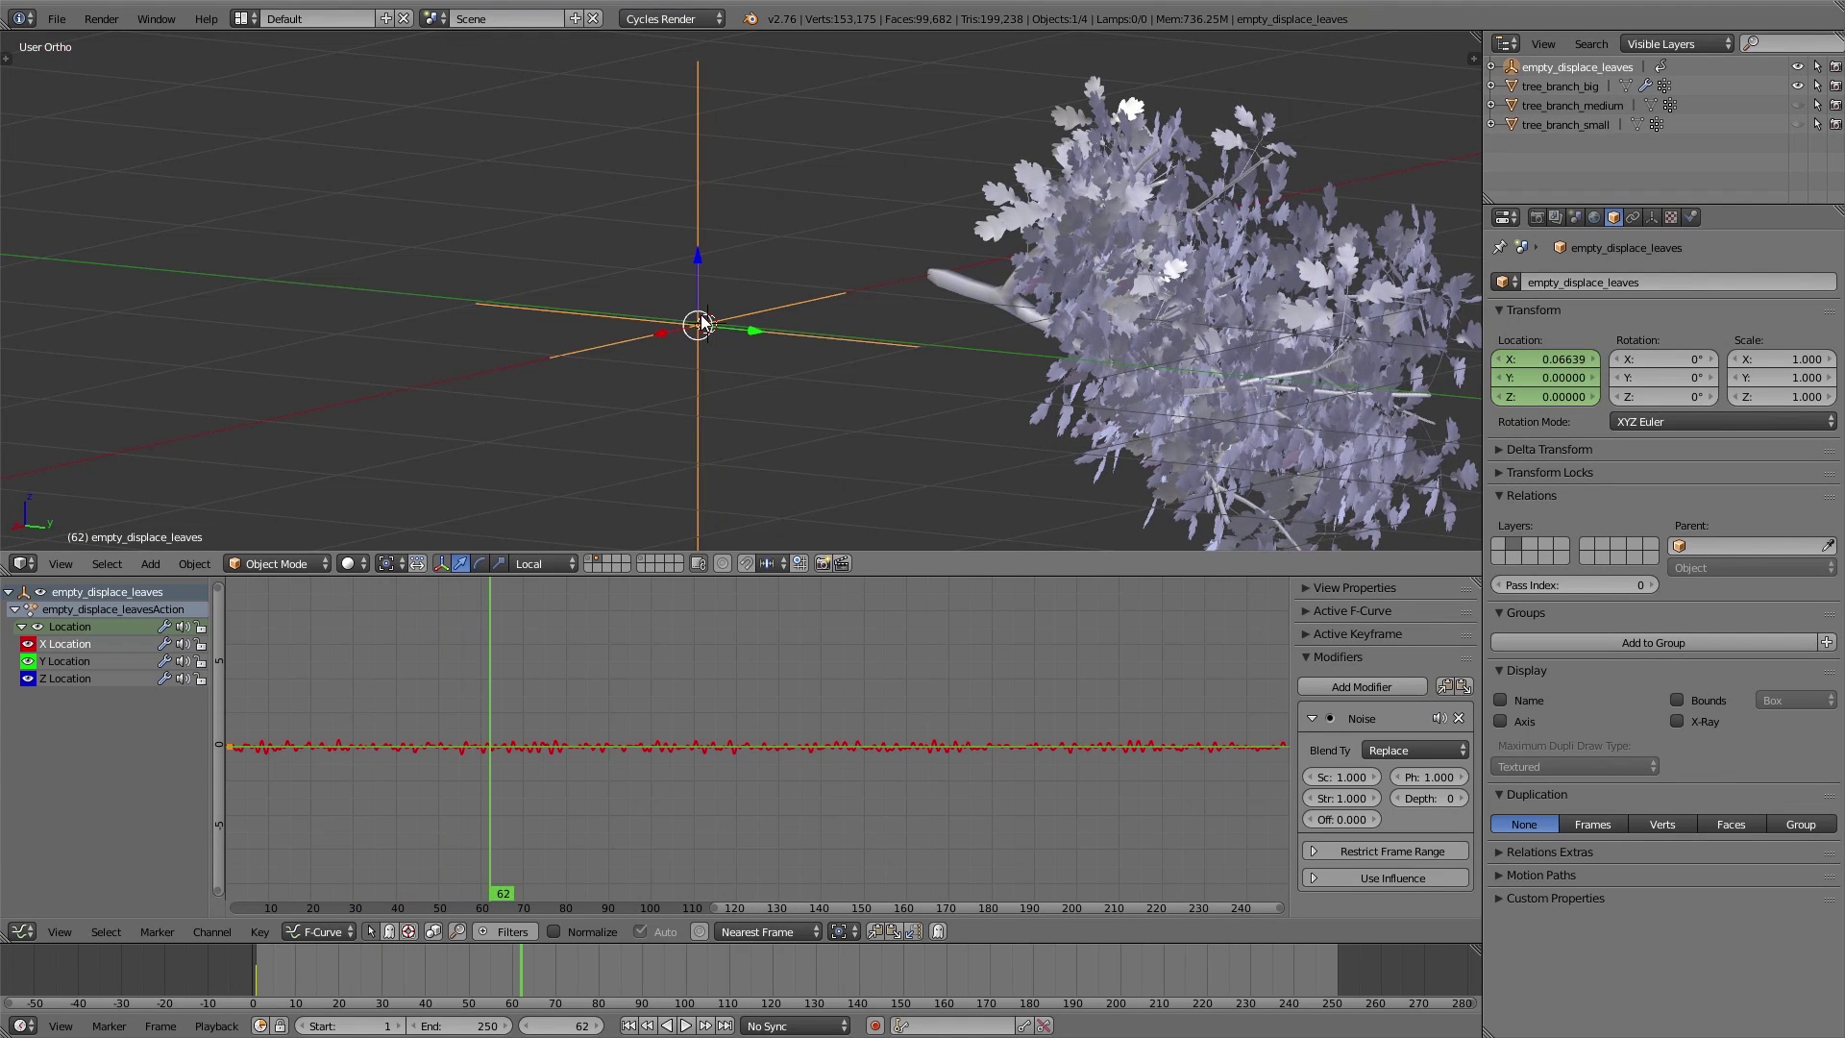
- Set the X Location Noise modifier's scale to 200, frame the whole curve and play the animation
drag(1294, 731, 1198, 735)
click(1261, 780)
text(200)
key(Return)
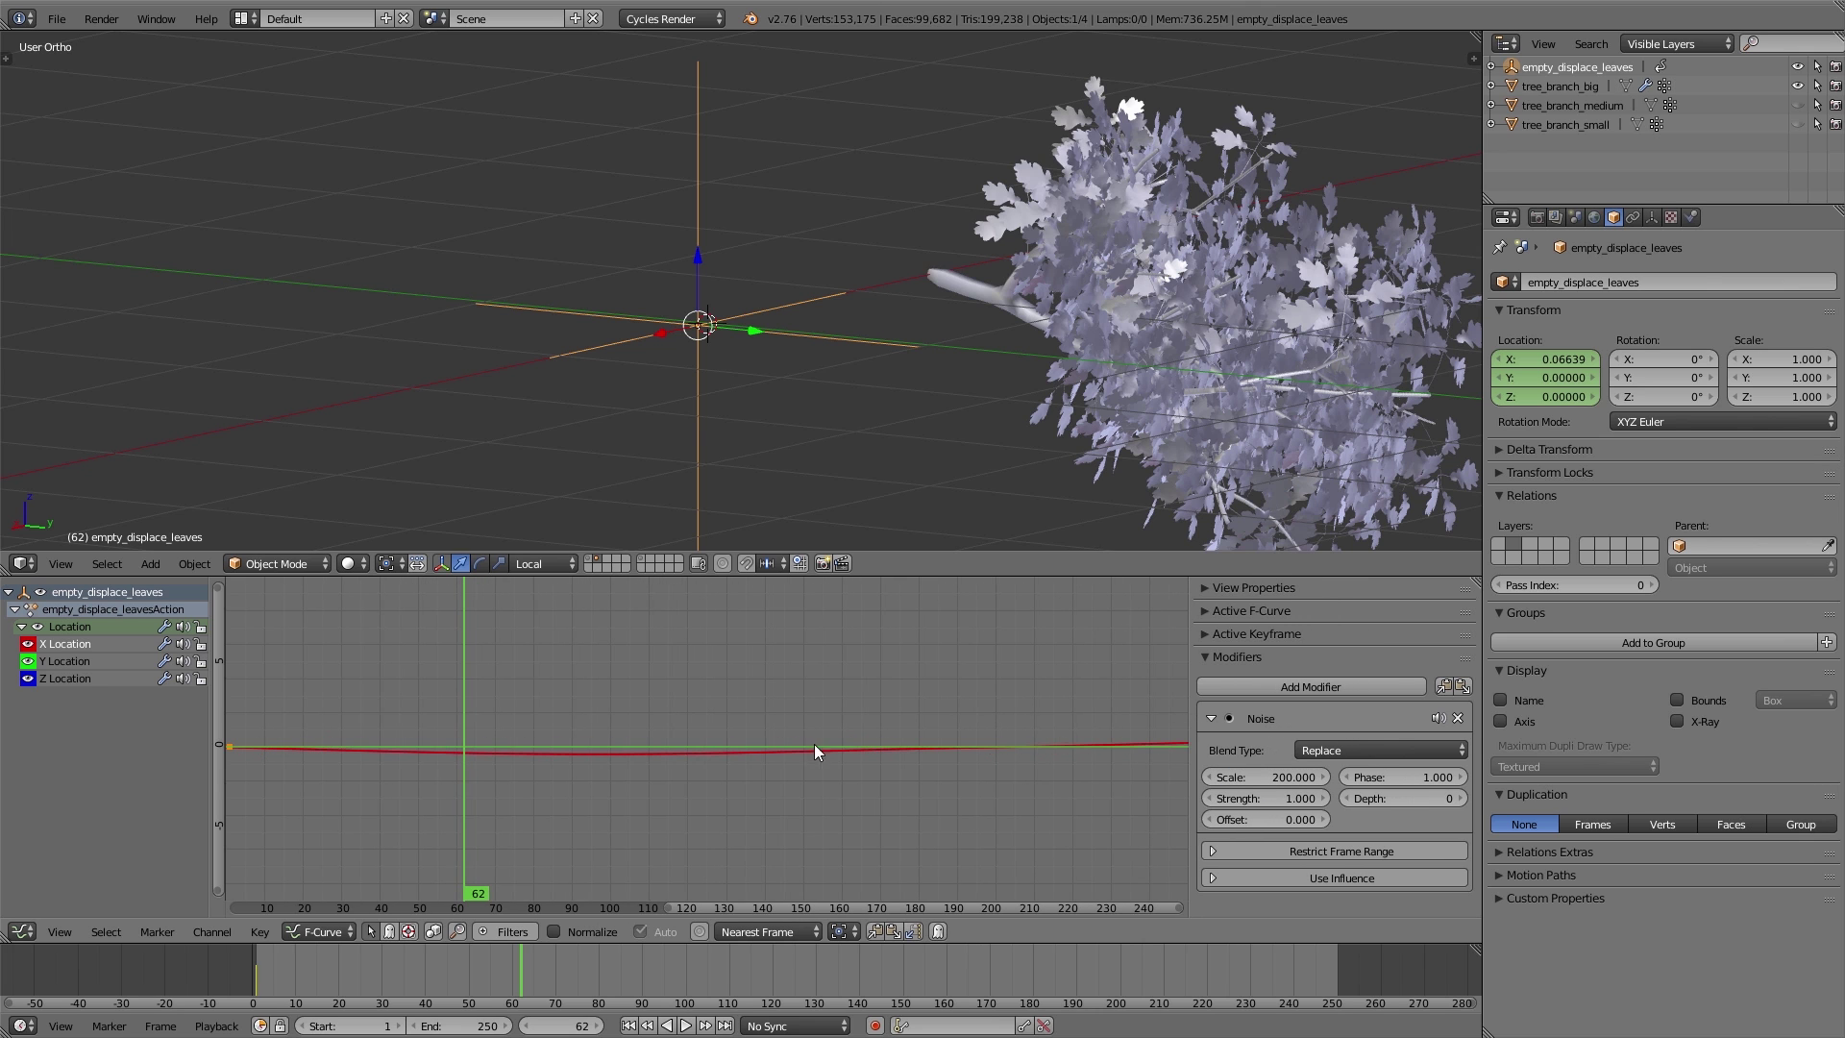
key(Home)
key(alt+a)
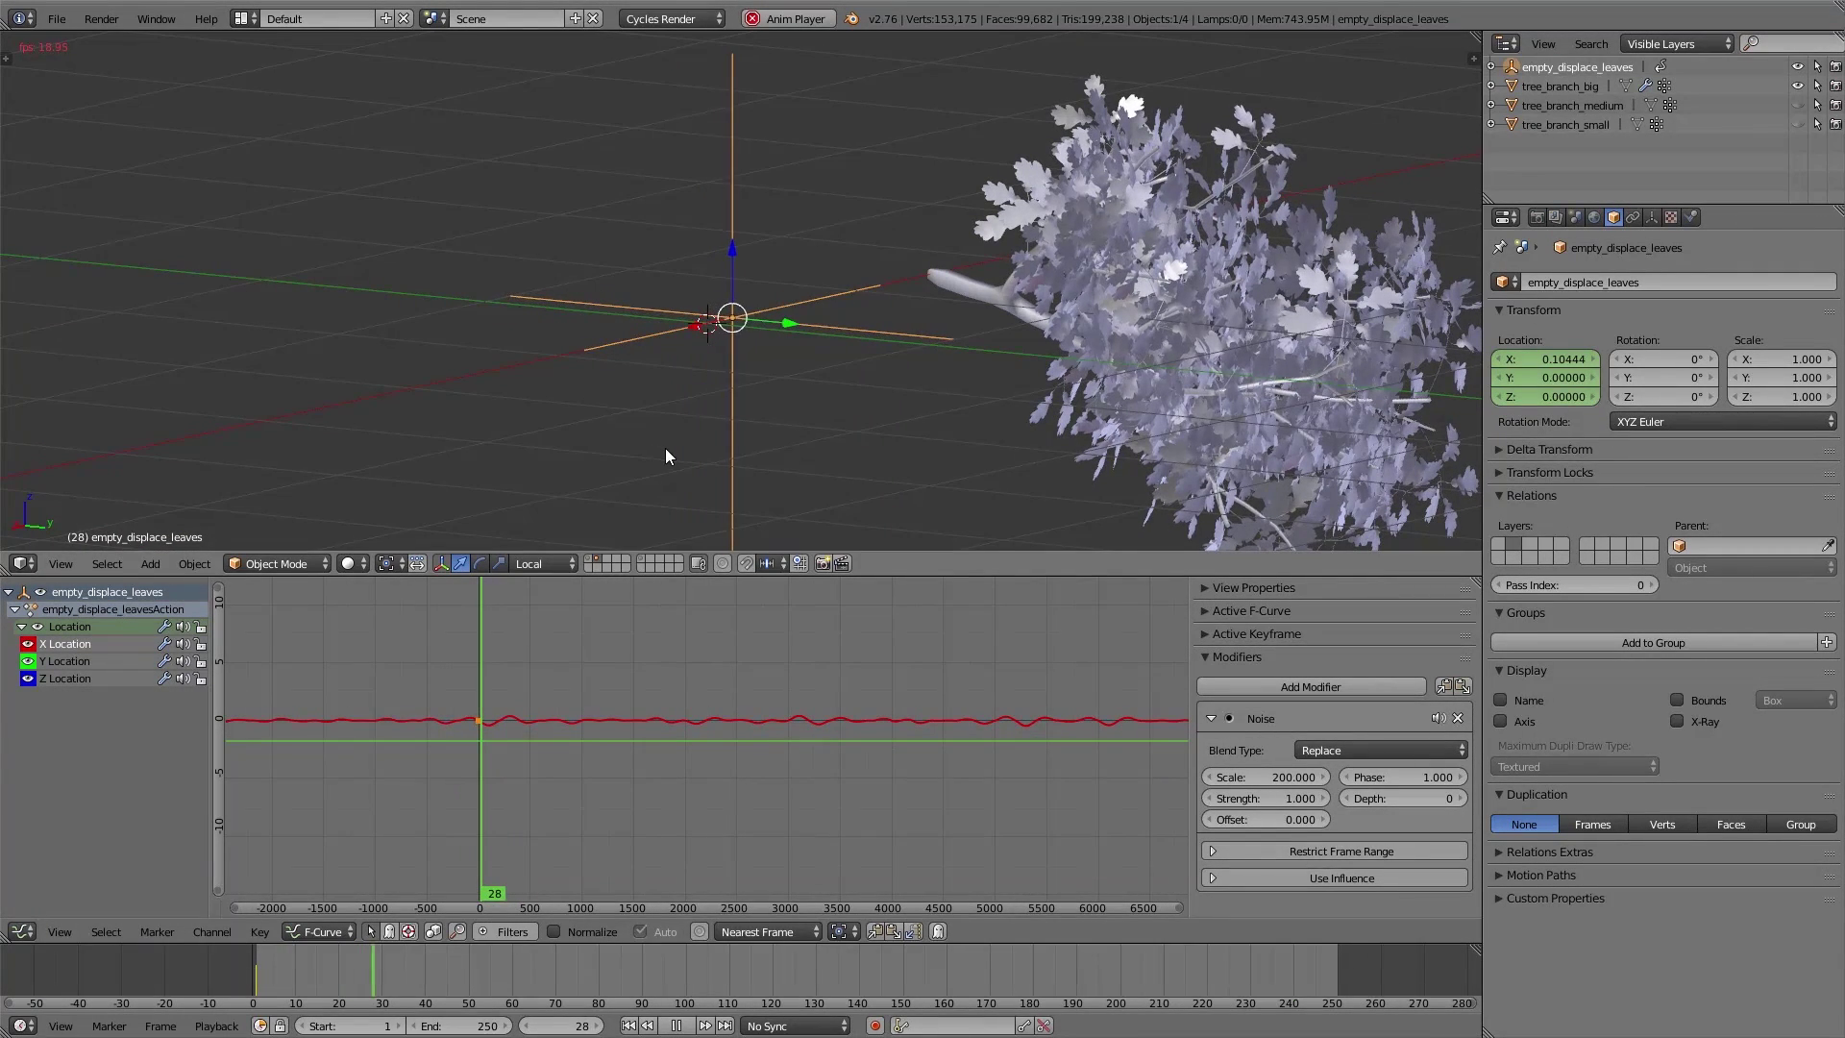
- Set the X Location Noise modifier's strength to 10
click(1260, 797)
text(10)
key(Return)
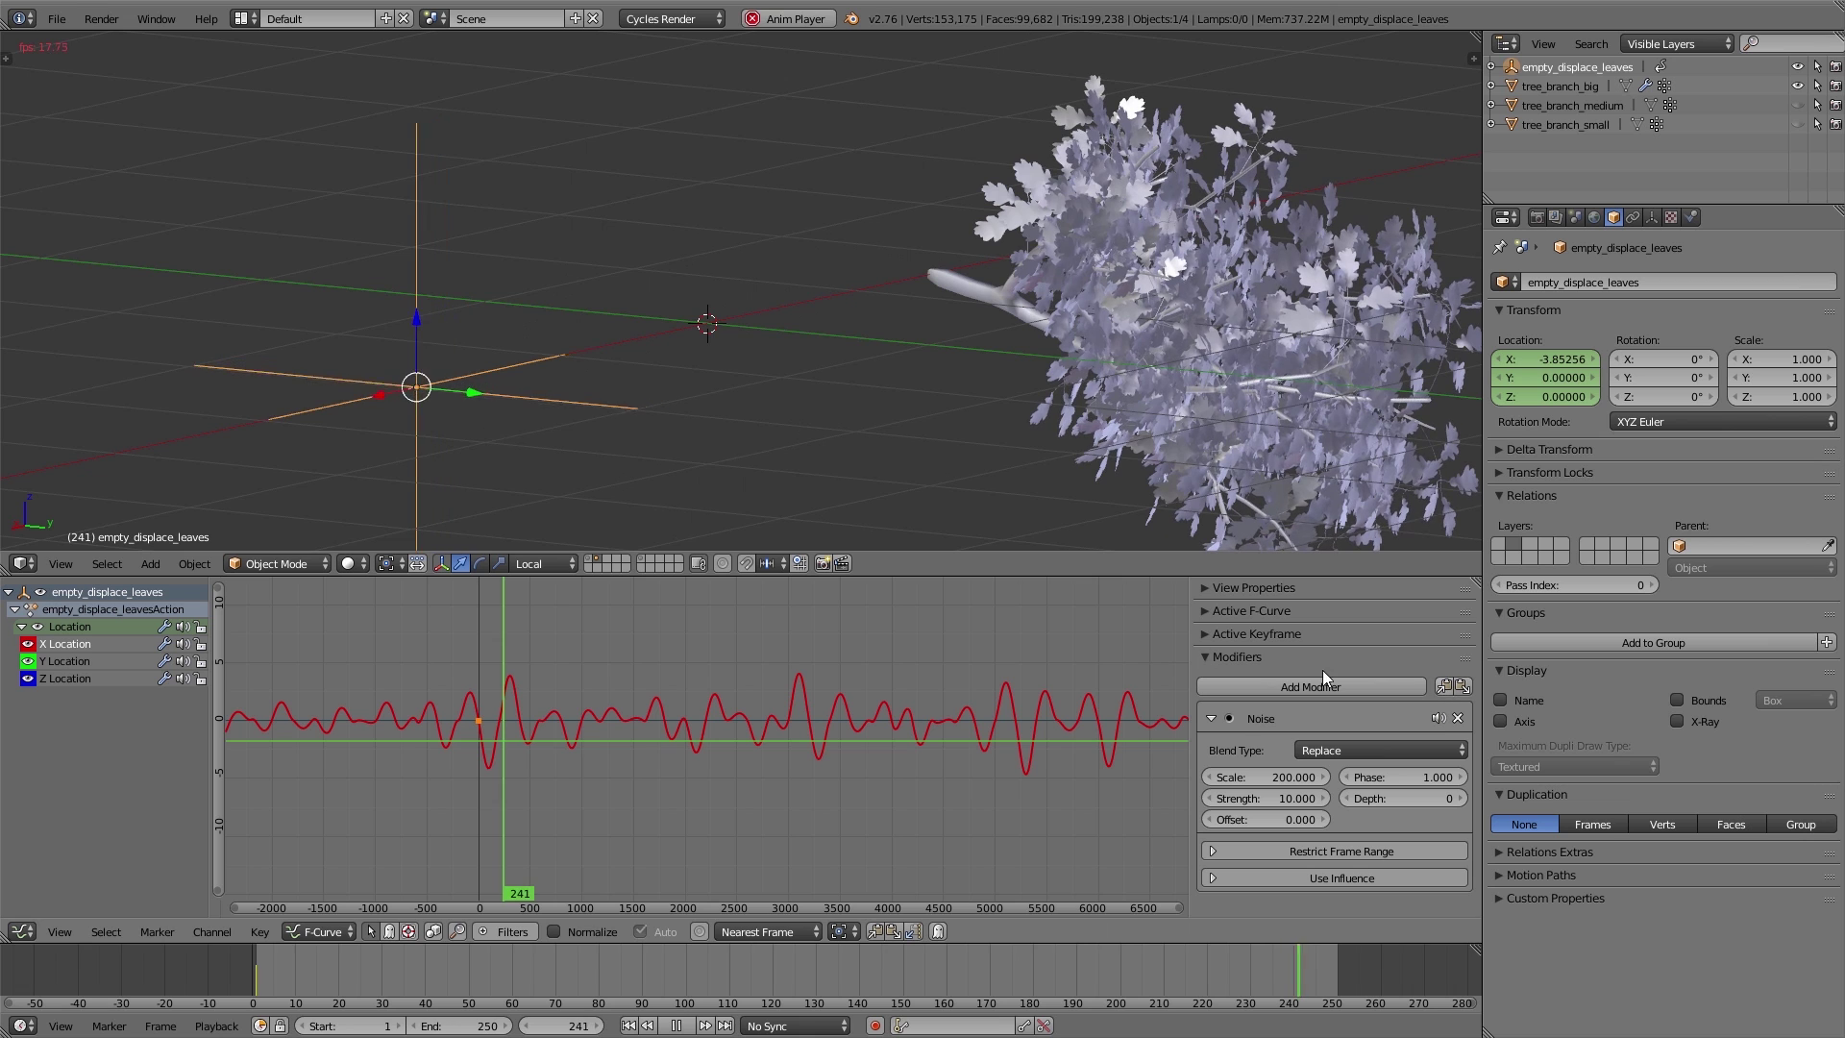
- Copy the X Location Noise modifier to the Y and Z Location curves, with phase 218 on Y and about 107.5 on Z
click(64, 677)
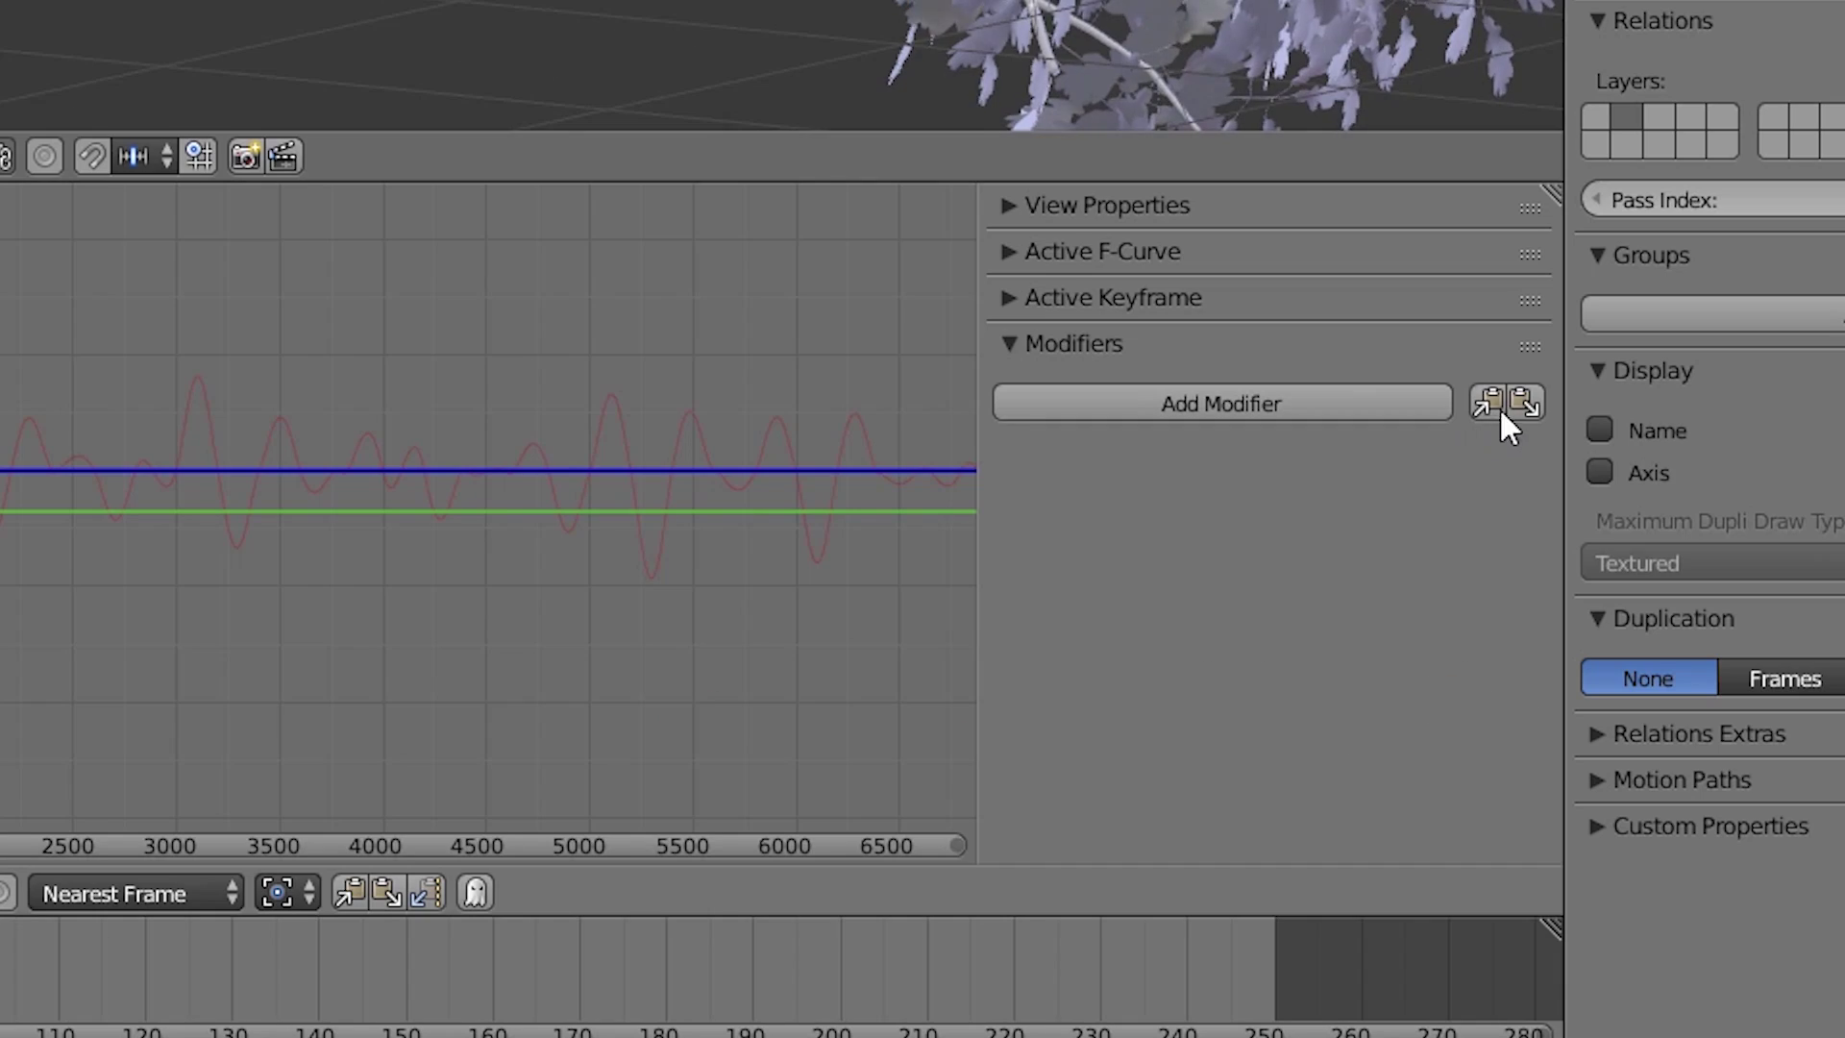
click(1524, 402)
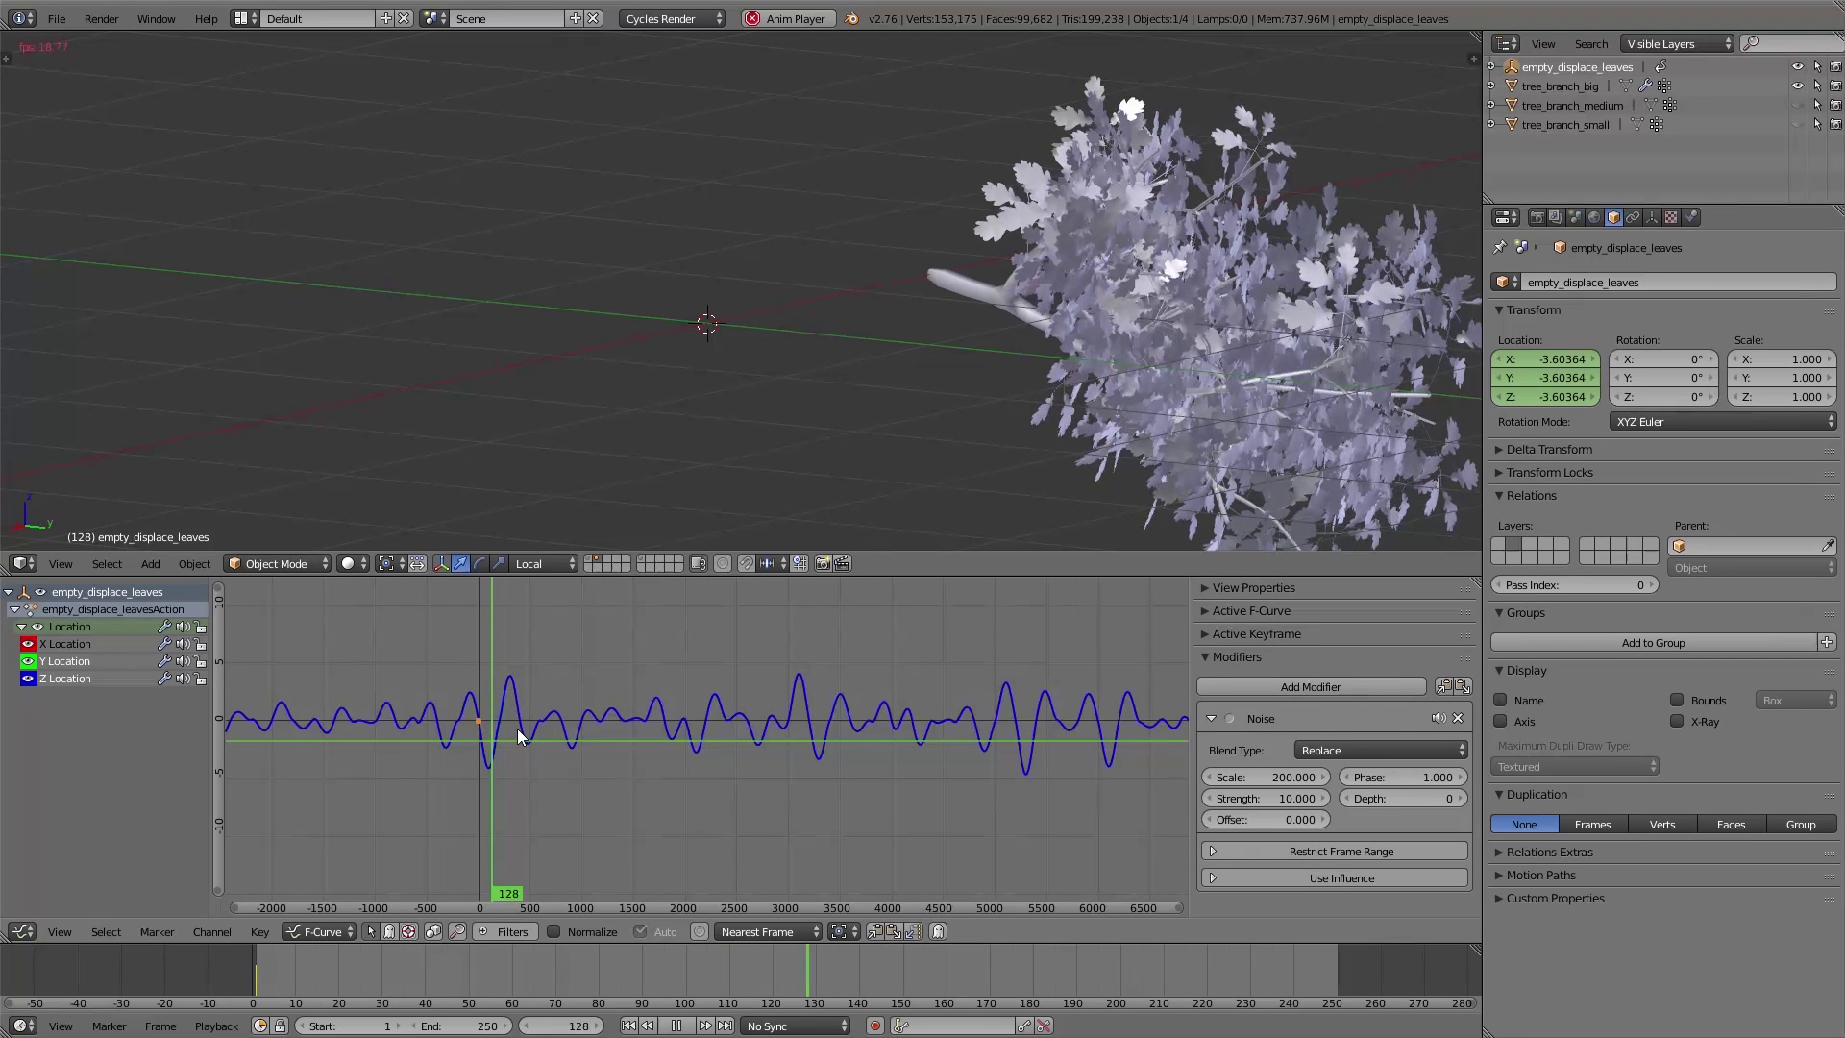
drag(1399, 778, 1461, 778)
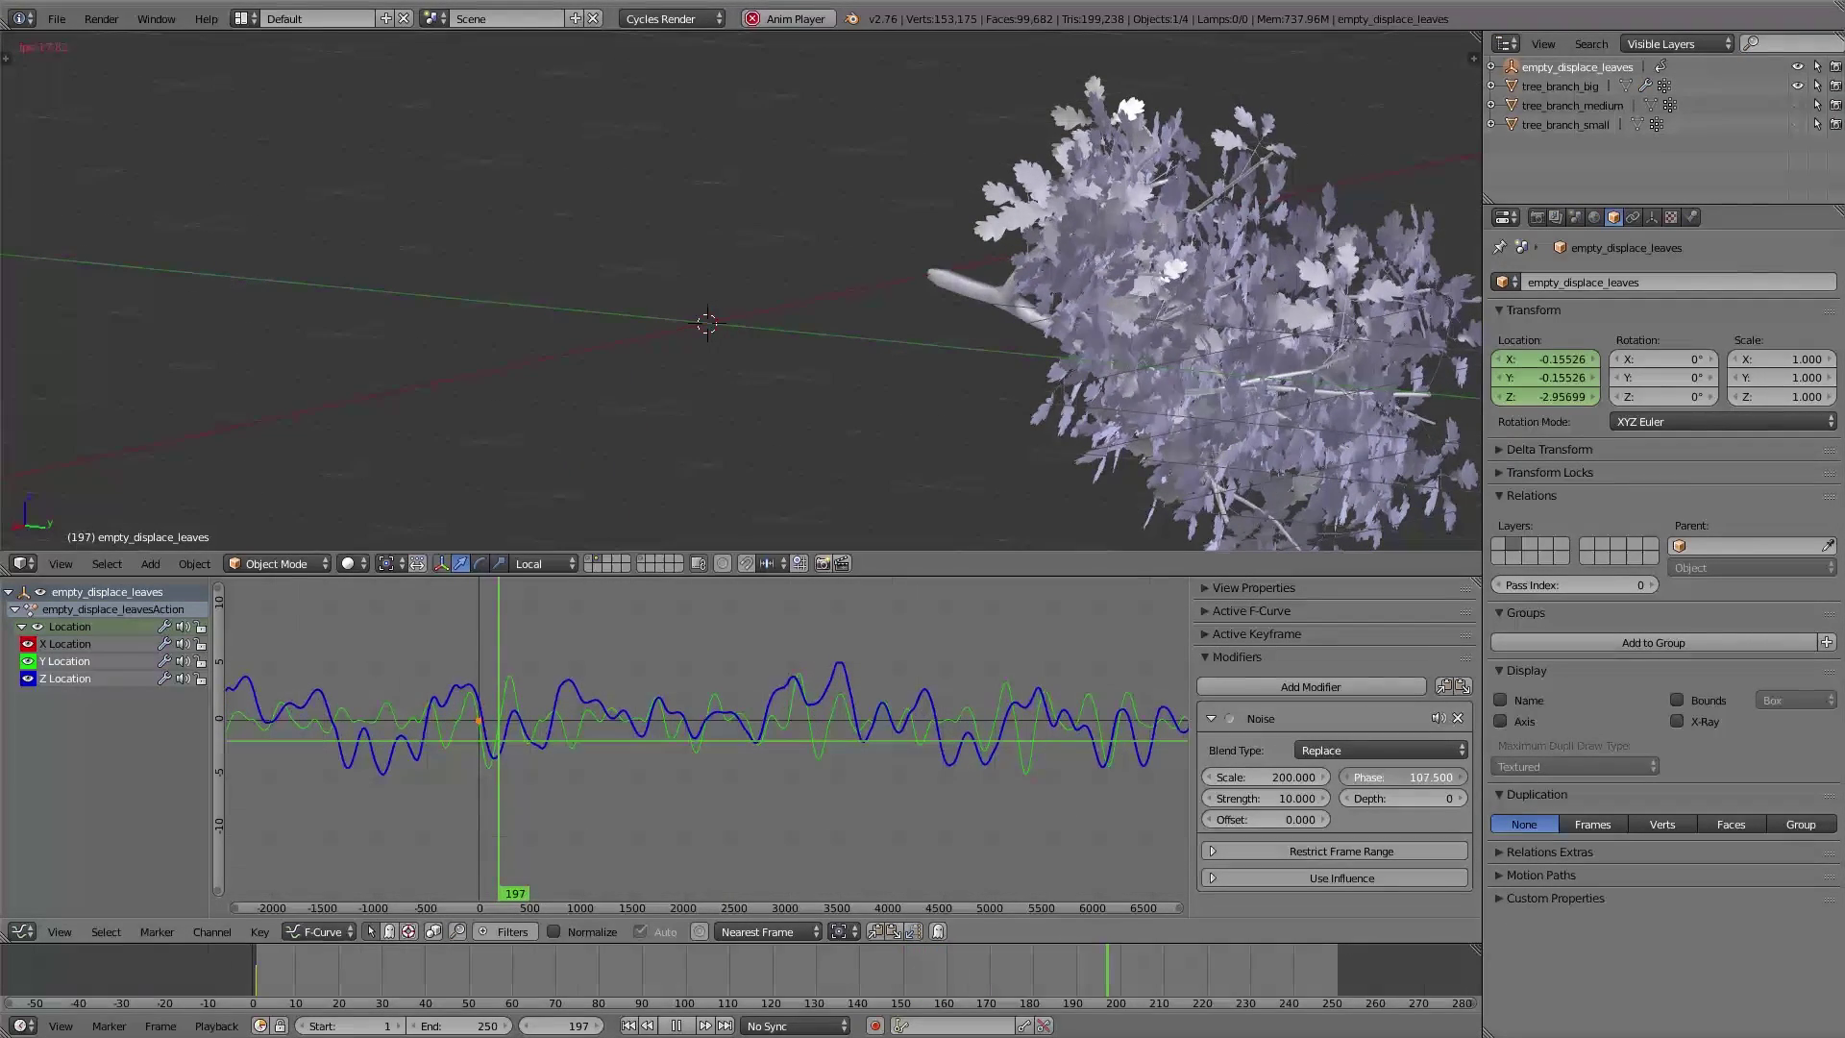
click(63, 661)
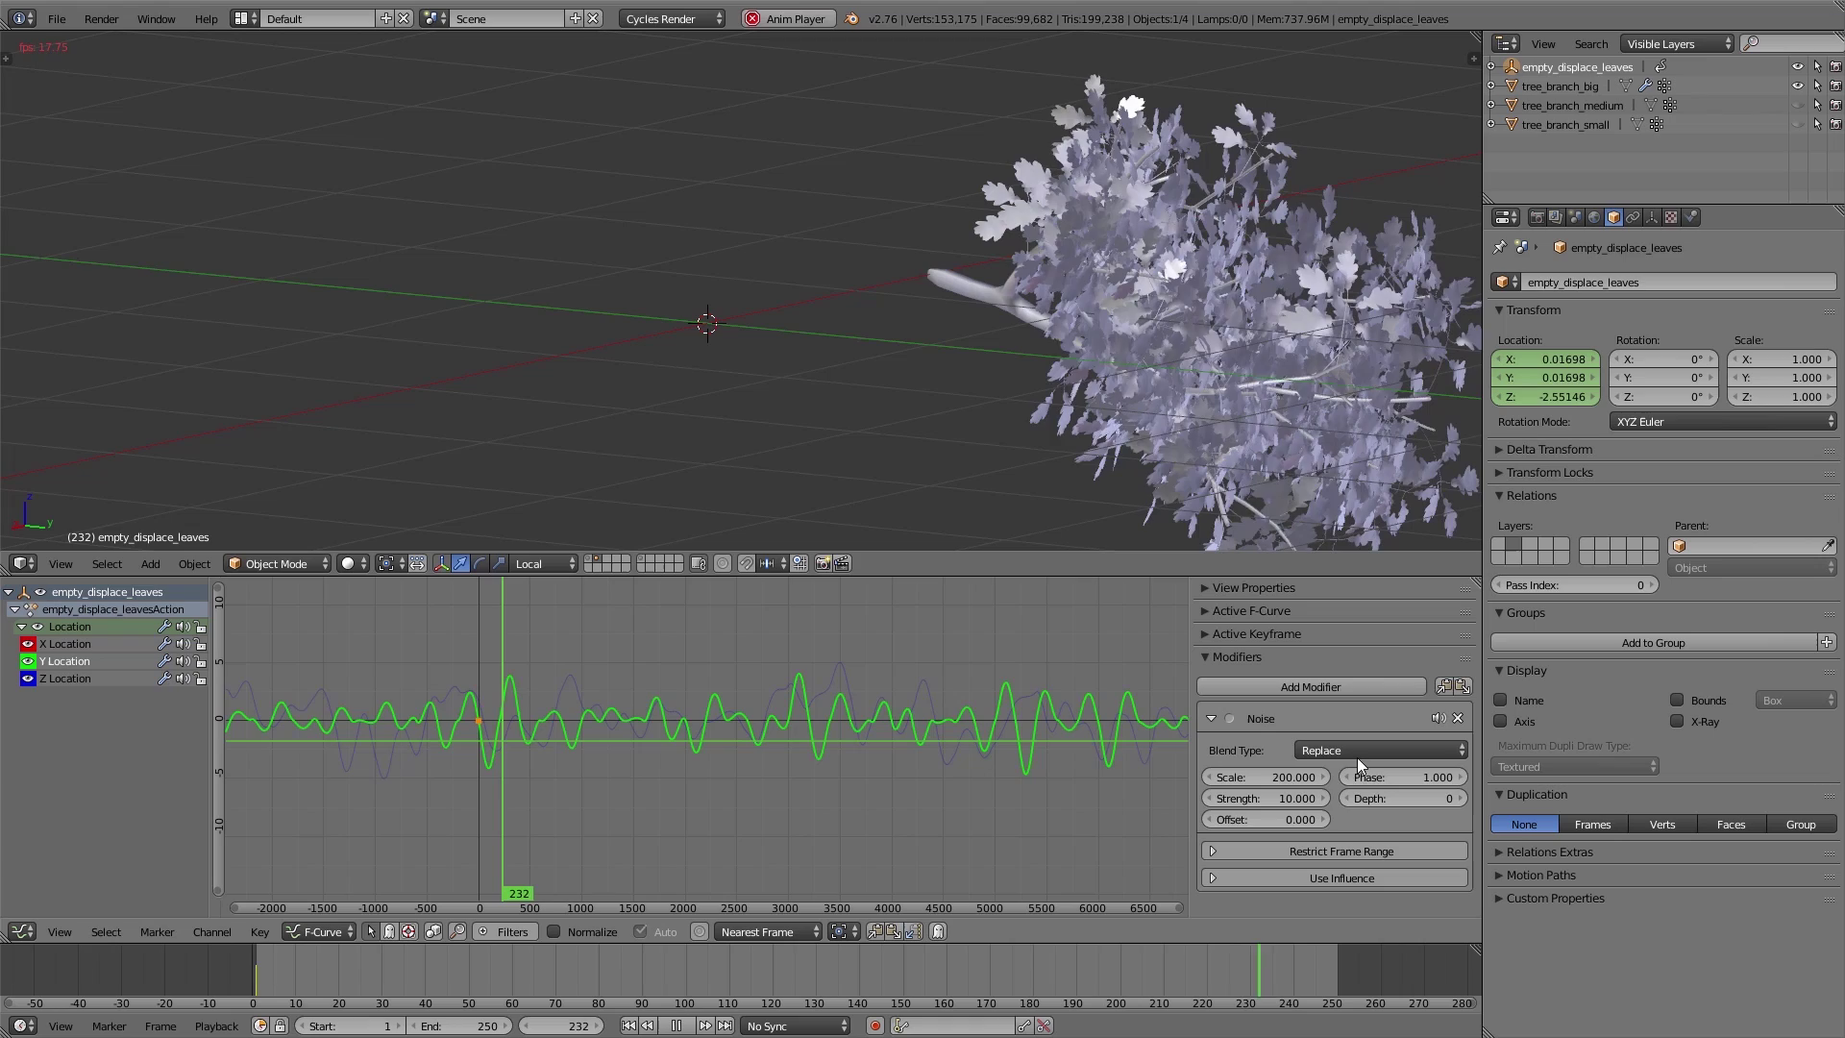
drag(1403, 778, 1359, 775)
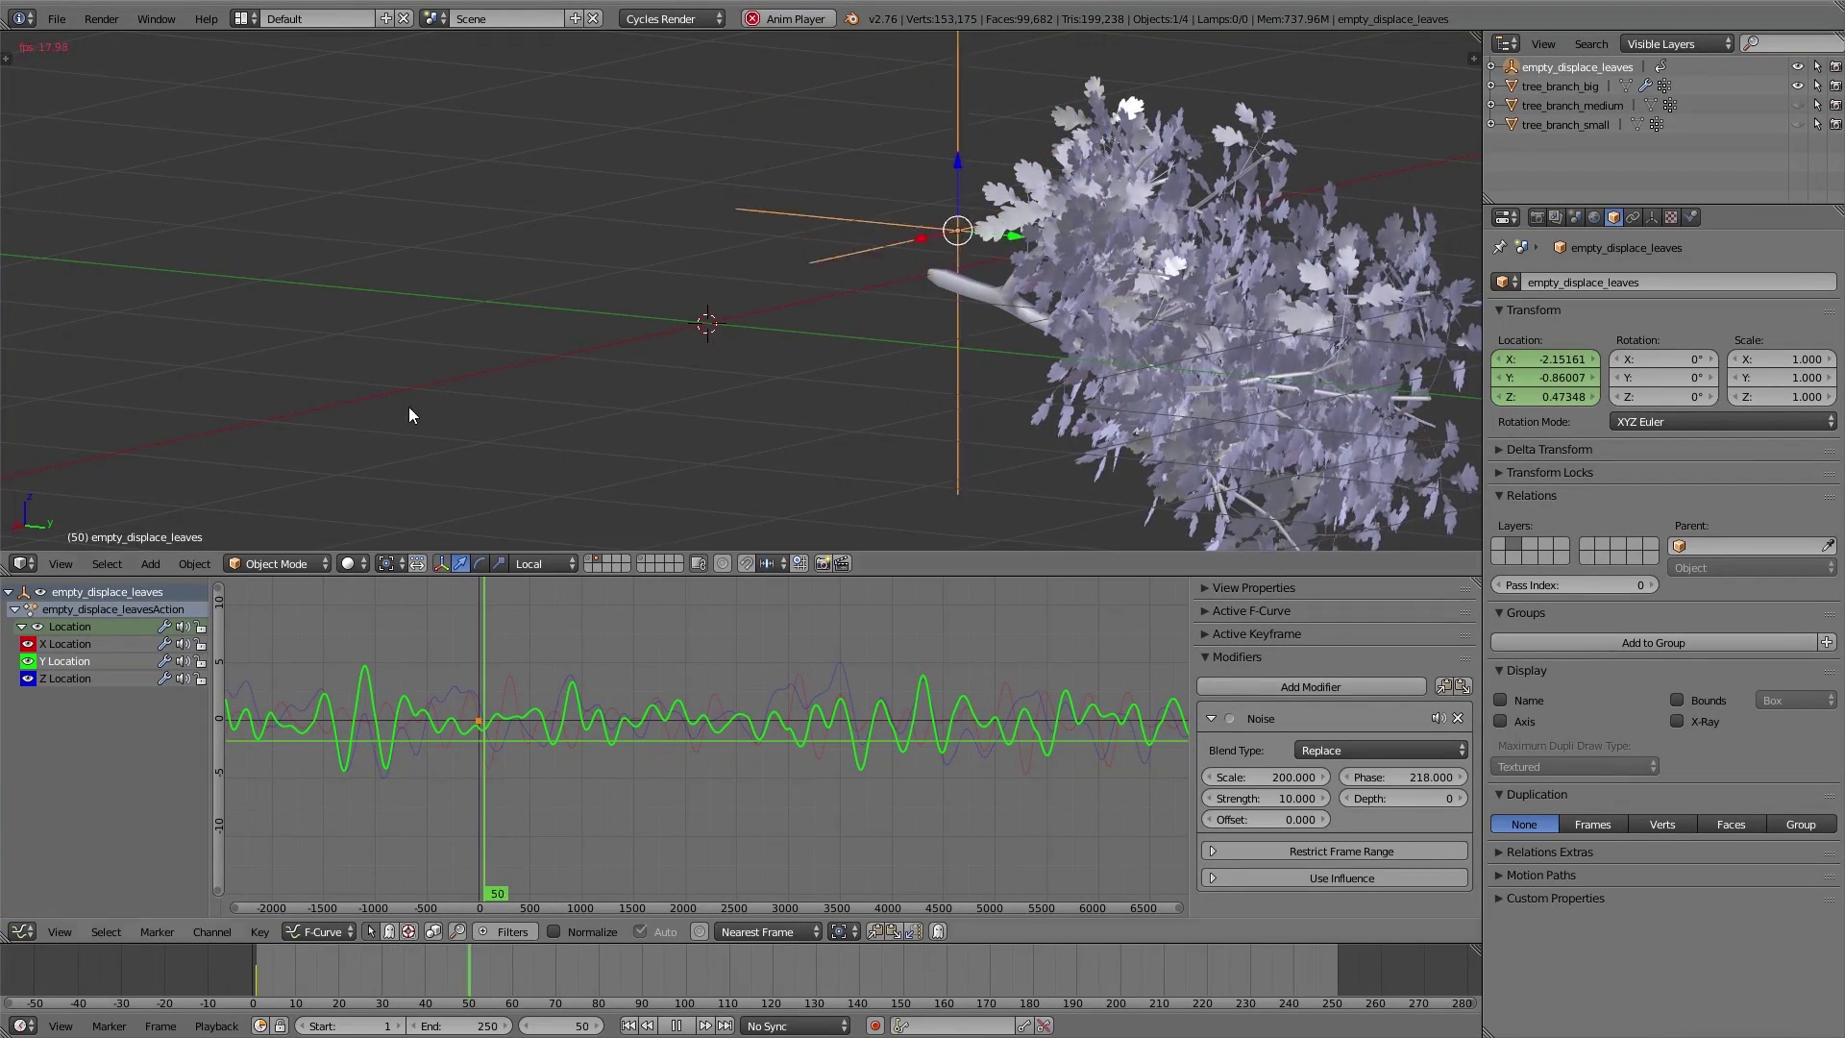
- Select tree_branch_big and turn off its Wave modifier's display in Edit Mode while the animation plays
middle_drag(1069, 246, 1107, 384)
key(a)
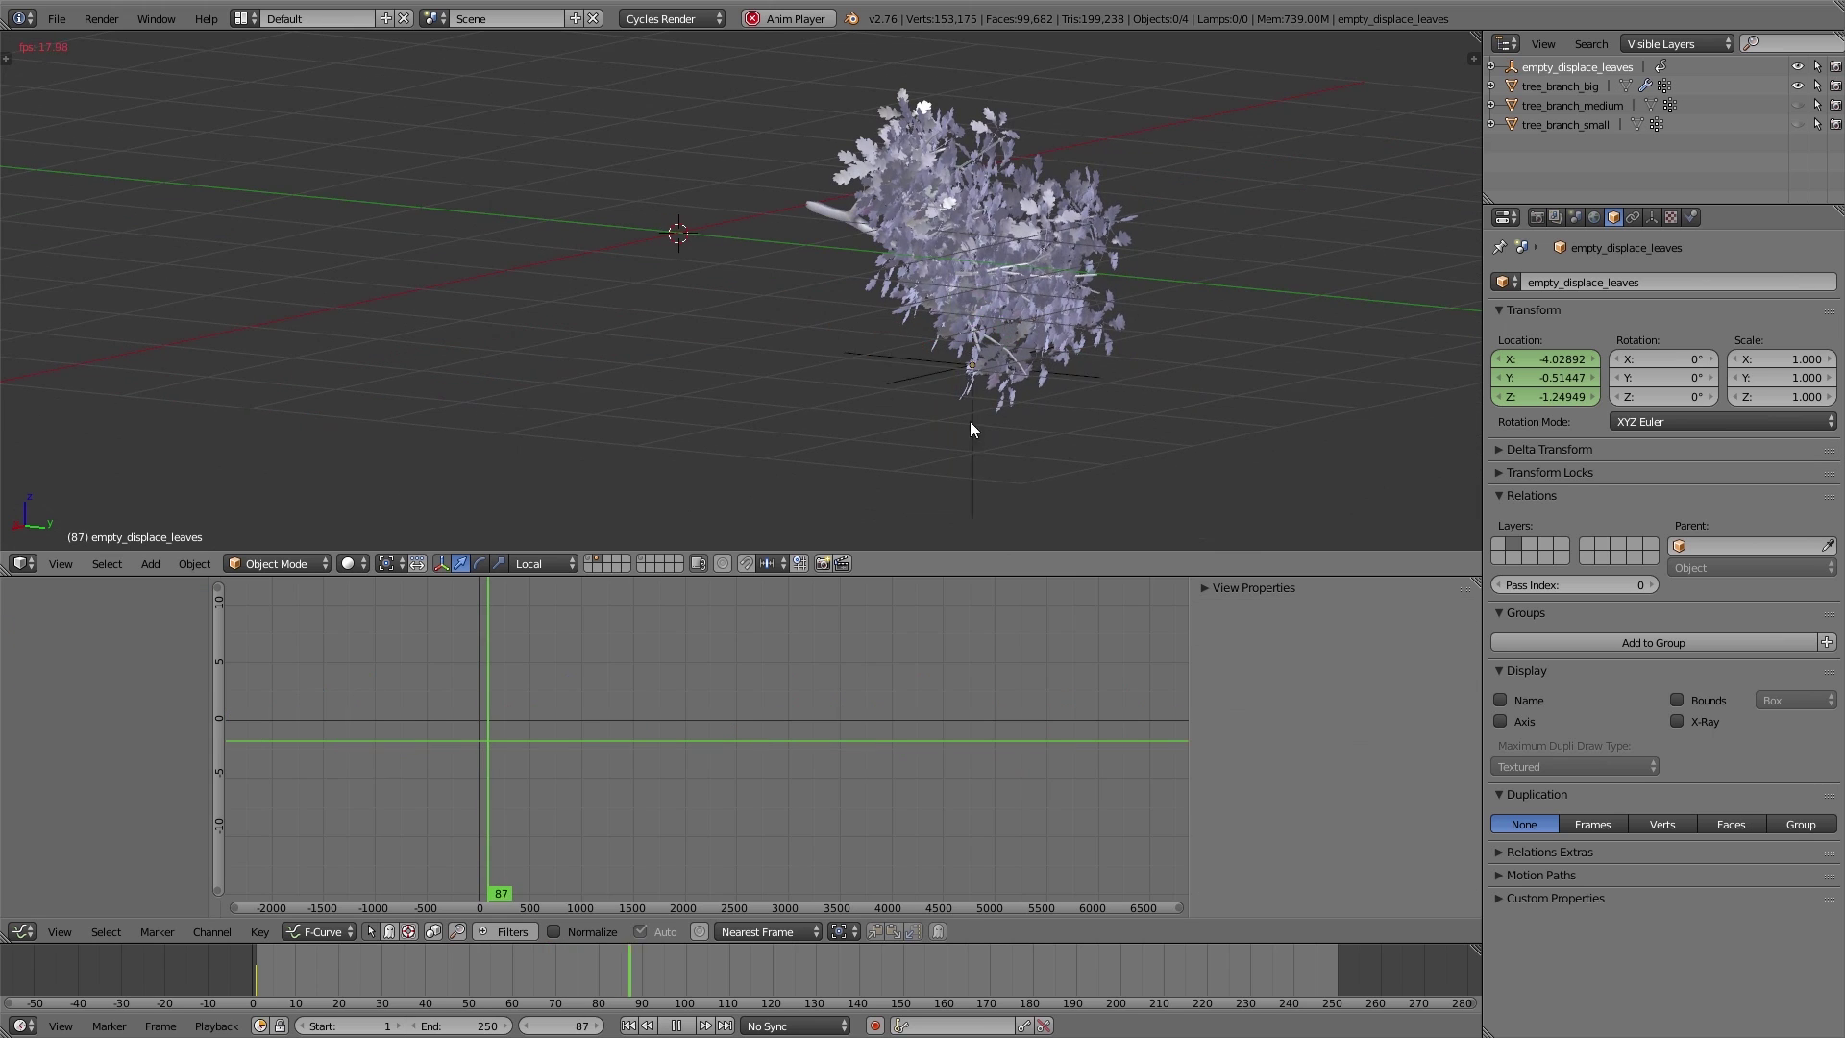
right_click(901, 198)
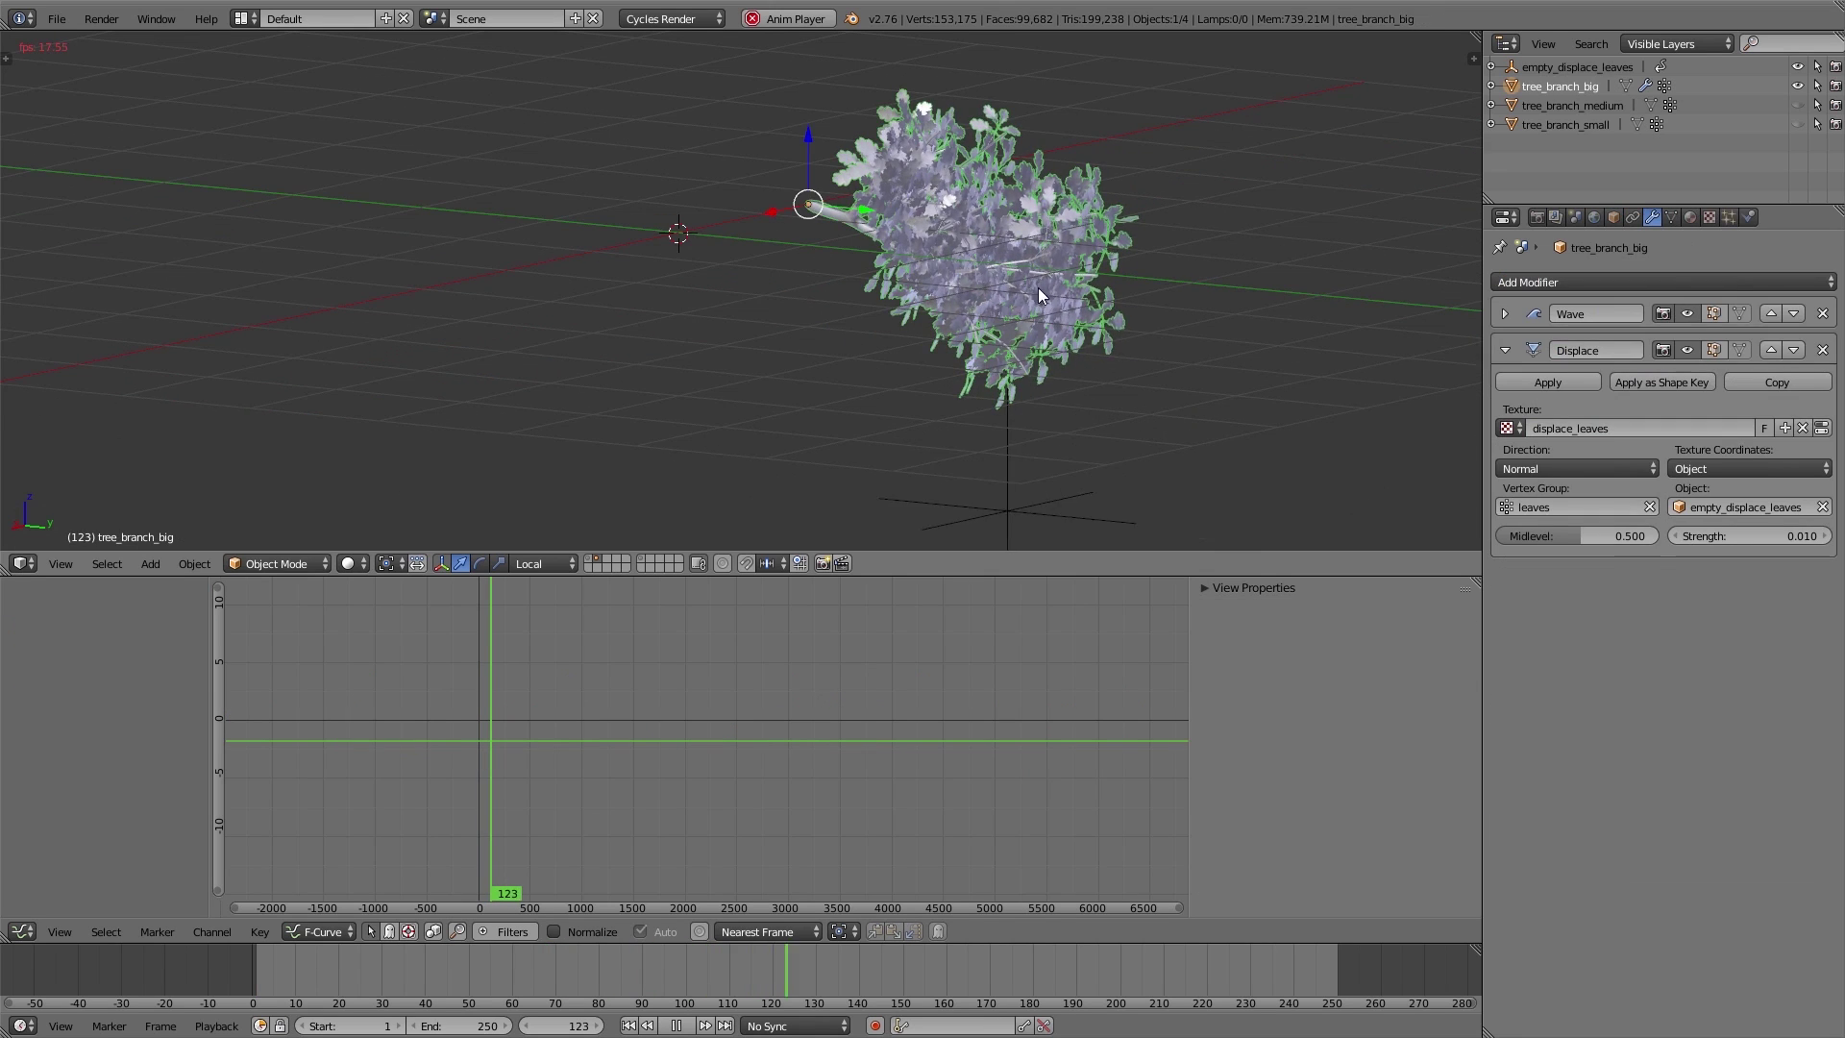
scroll(1038, 287, up, 3)
click(1714, 312)
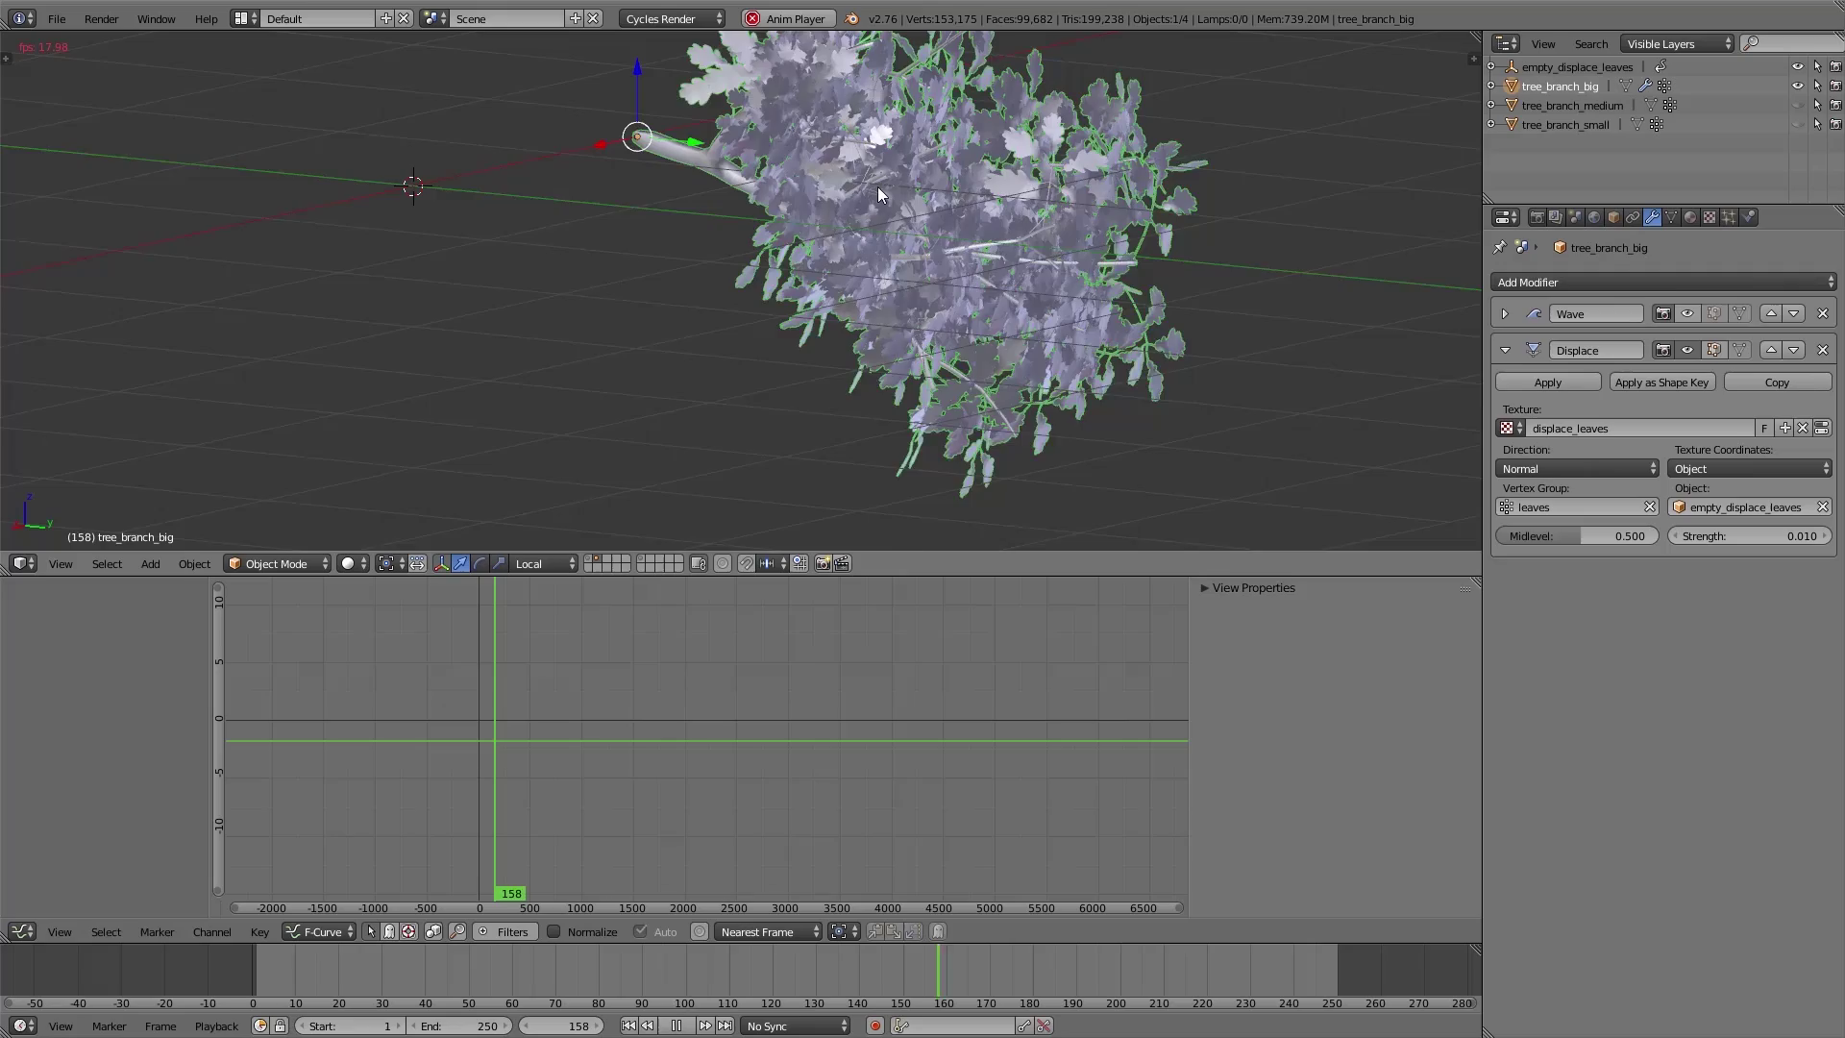
- Merge the Graph Editor area back into the 3D view and watch the playing leaf flutter up close
scroll(877, 184, up, 3)
scroll(877, 182, up, 3)
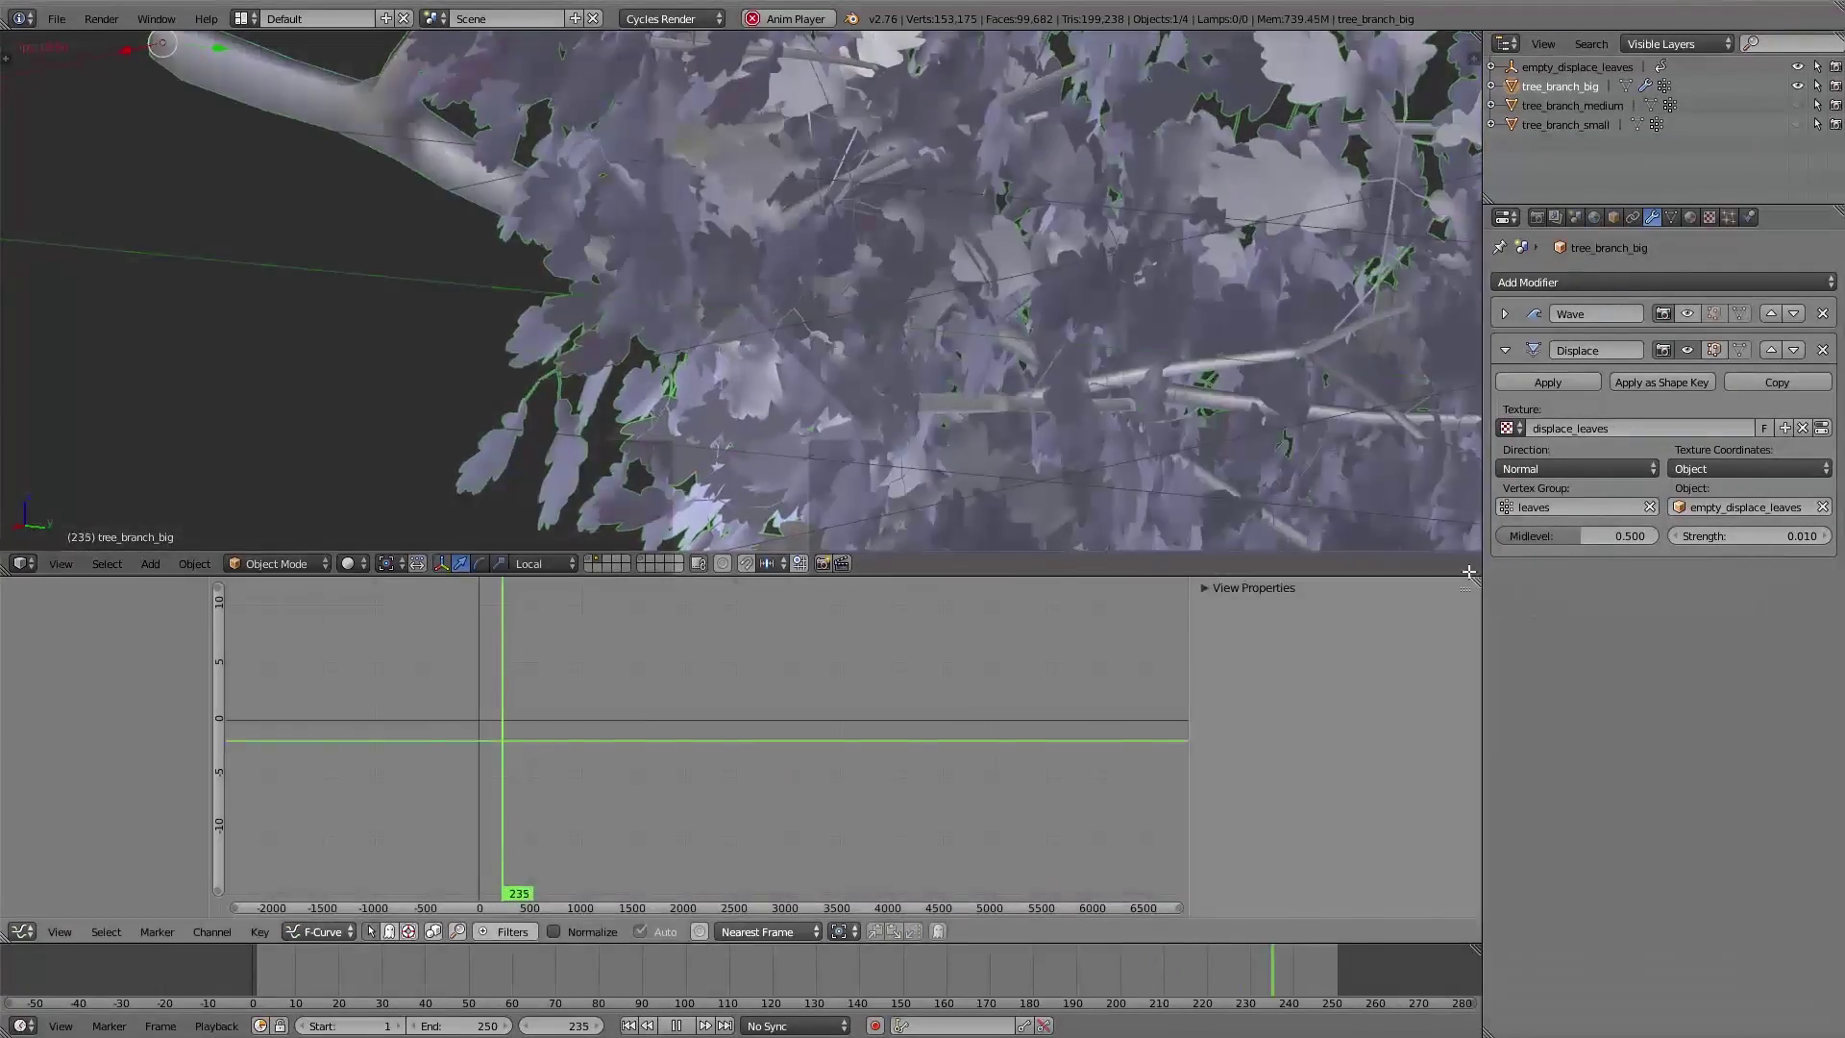
drag(1476, 573, 1236, 533)
scroll(954, 469, up, 2)
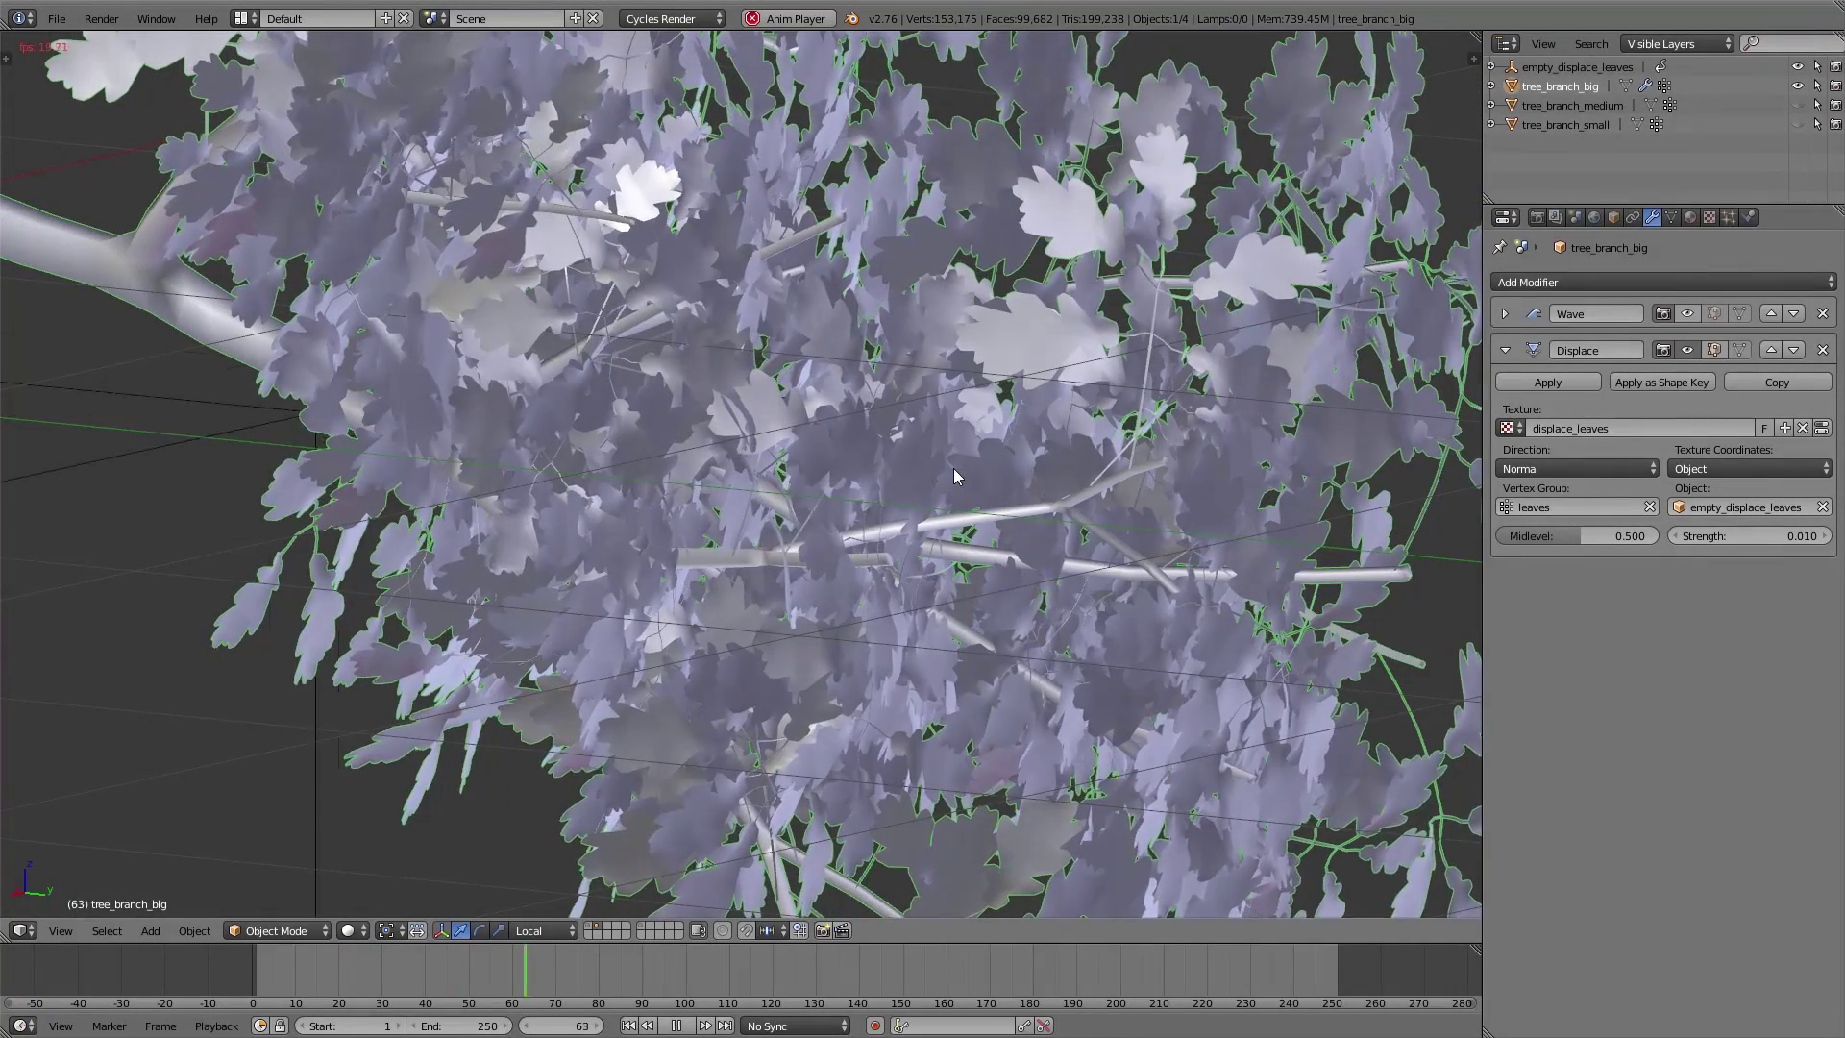
scroll(1170, 475, down, 1)
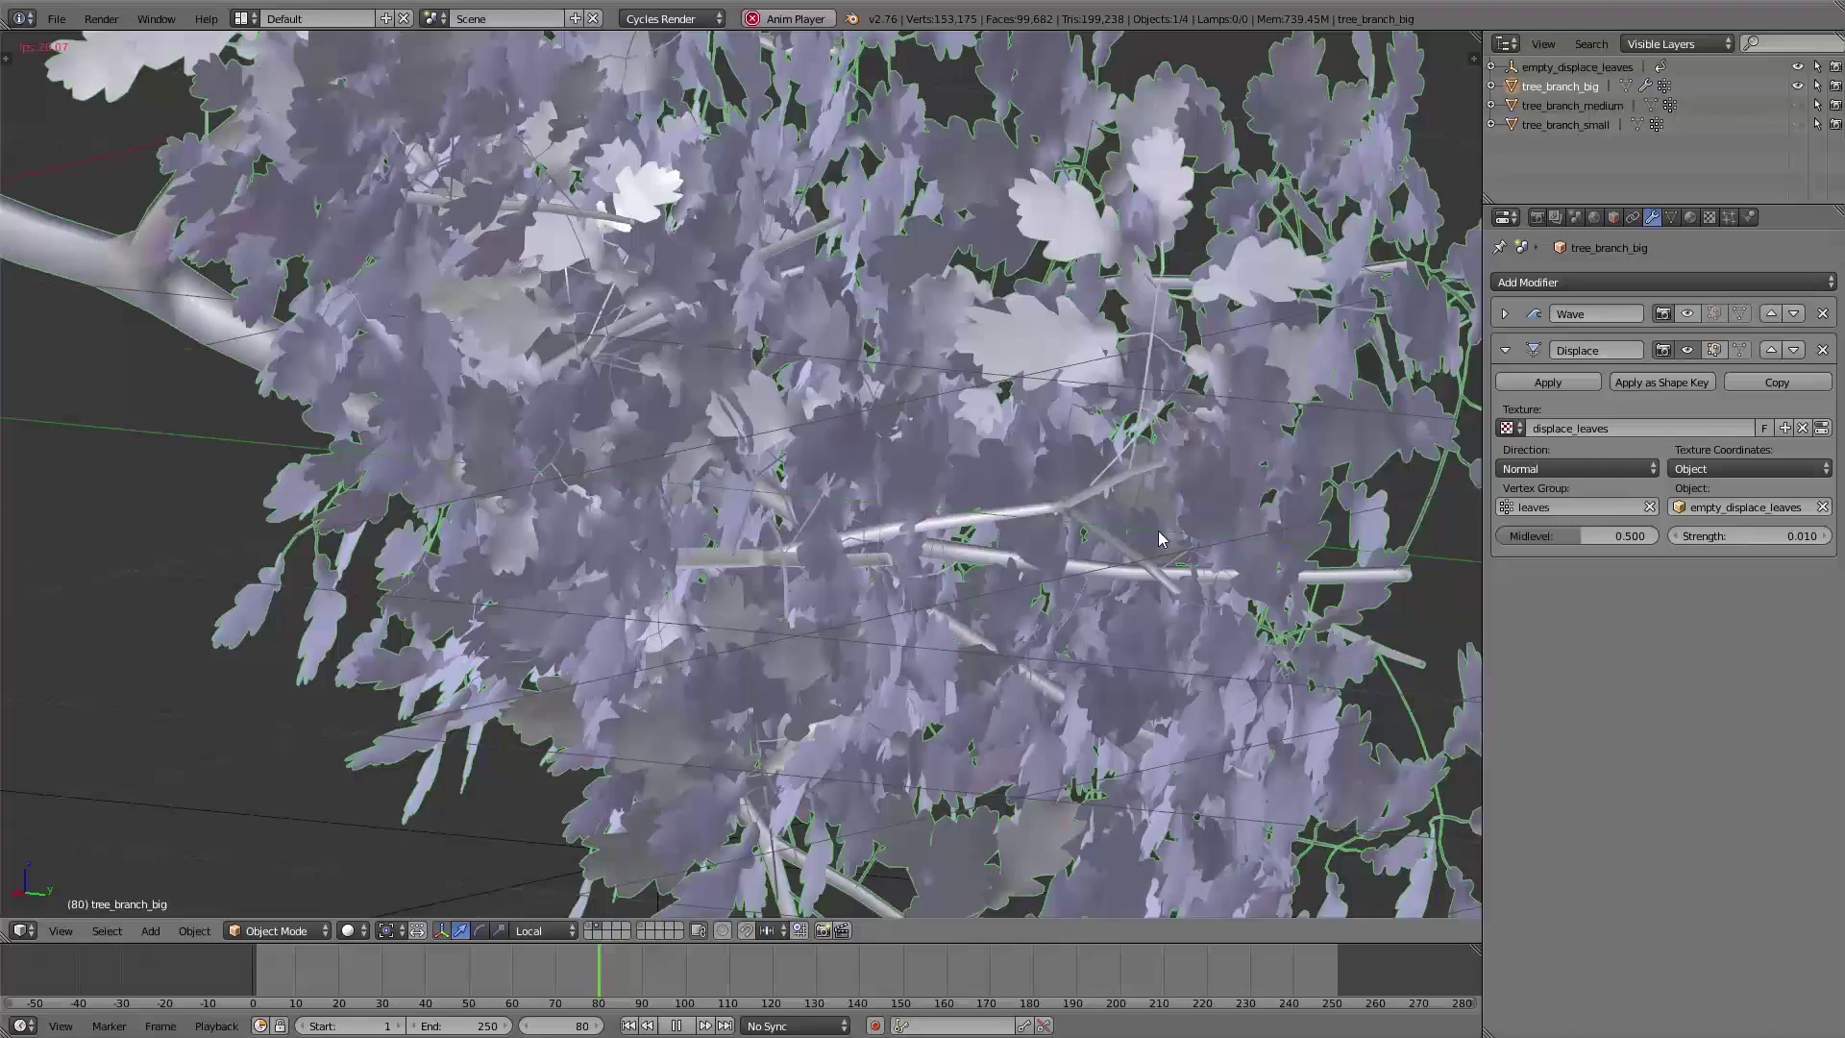
scroll(1164, 464, down, 1)
- Try a Displace strength of 0.1 on tree_branch_big's leaves and check the flutter during playback
click(1763, 536)
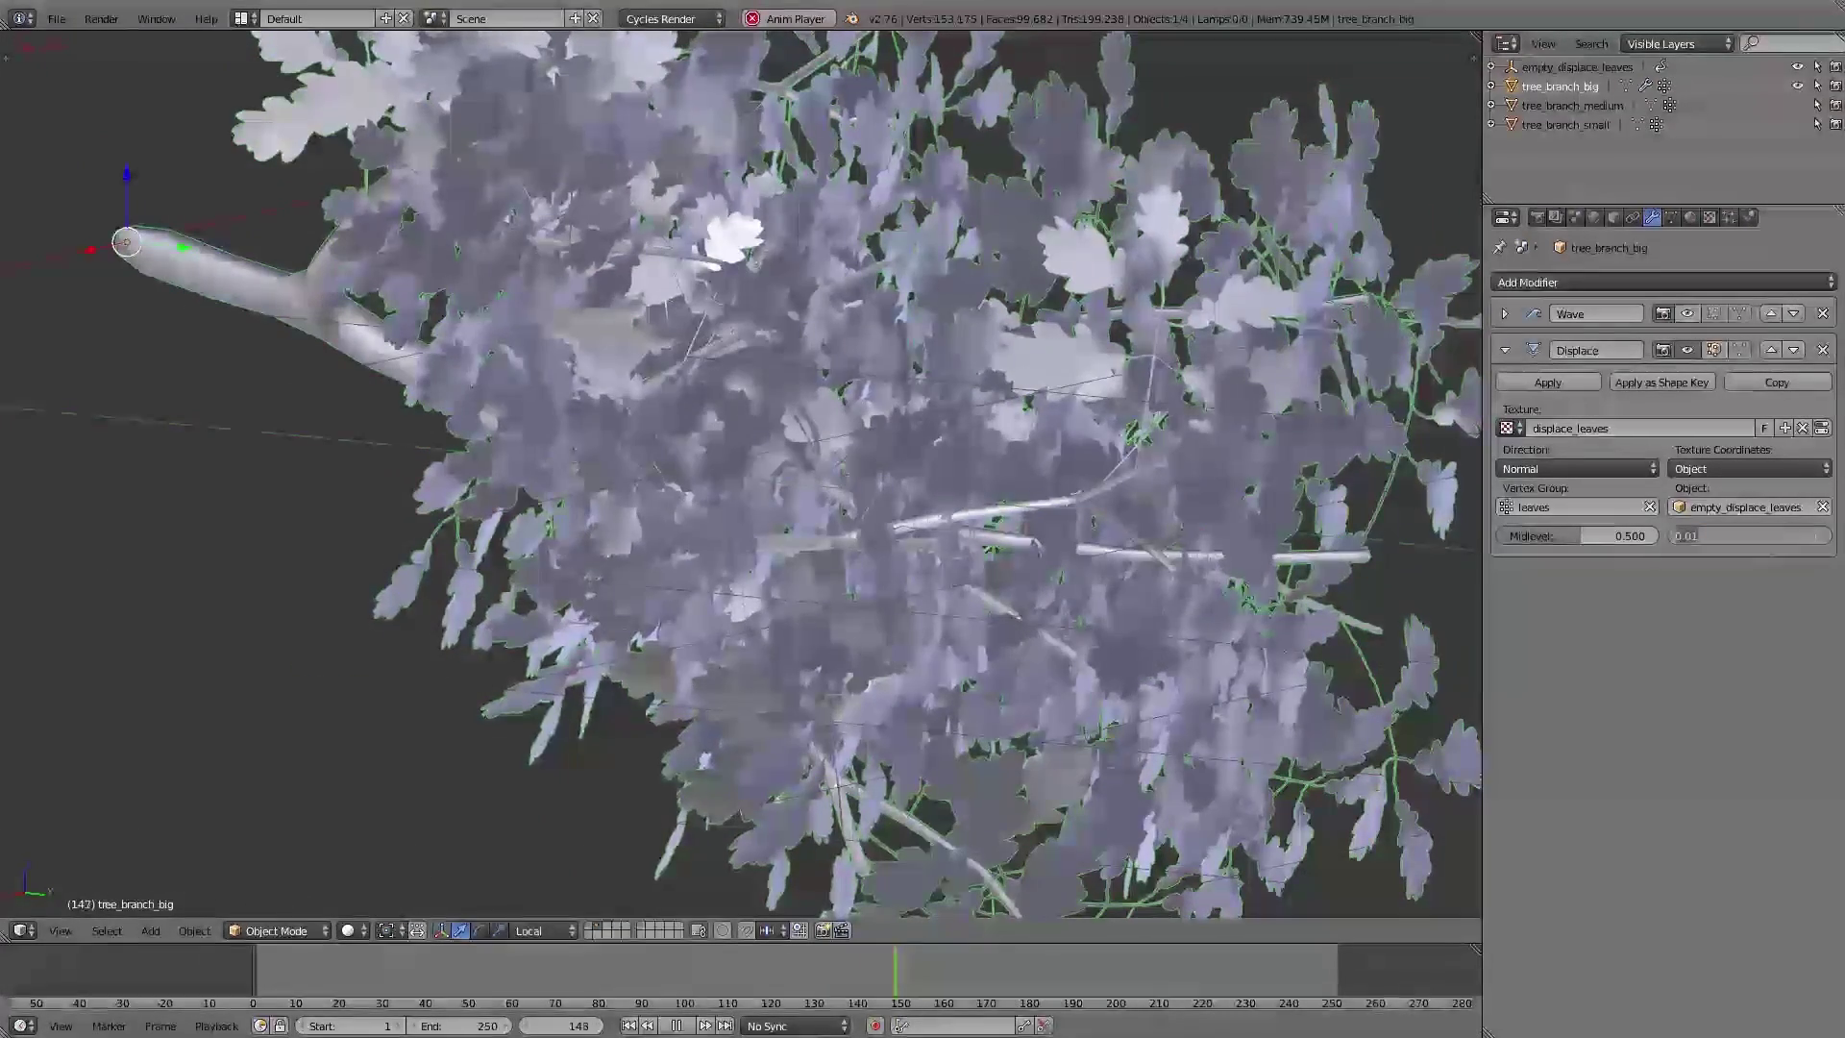
text(0.1)
key(Return)
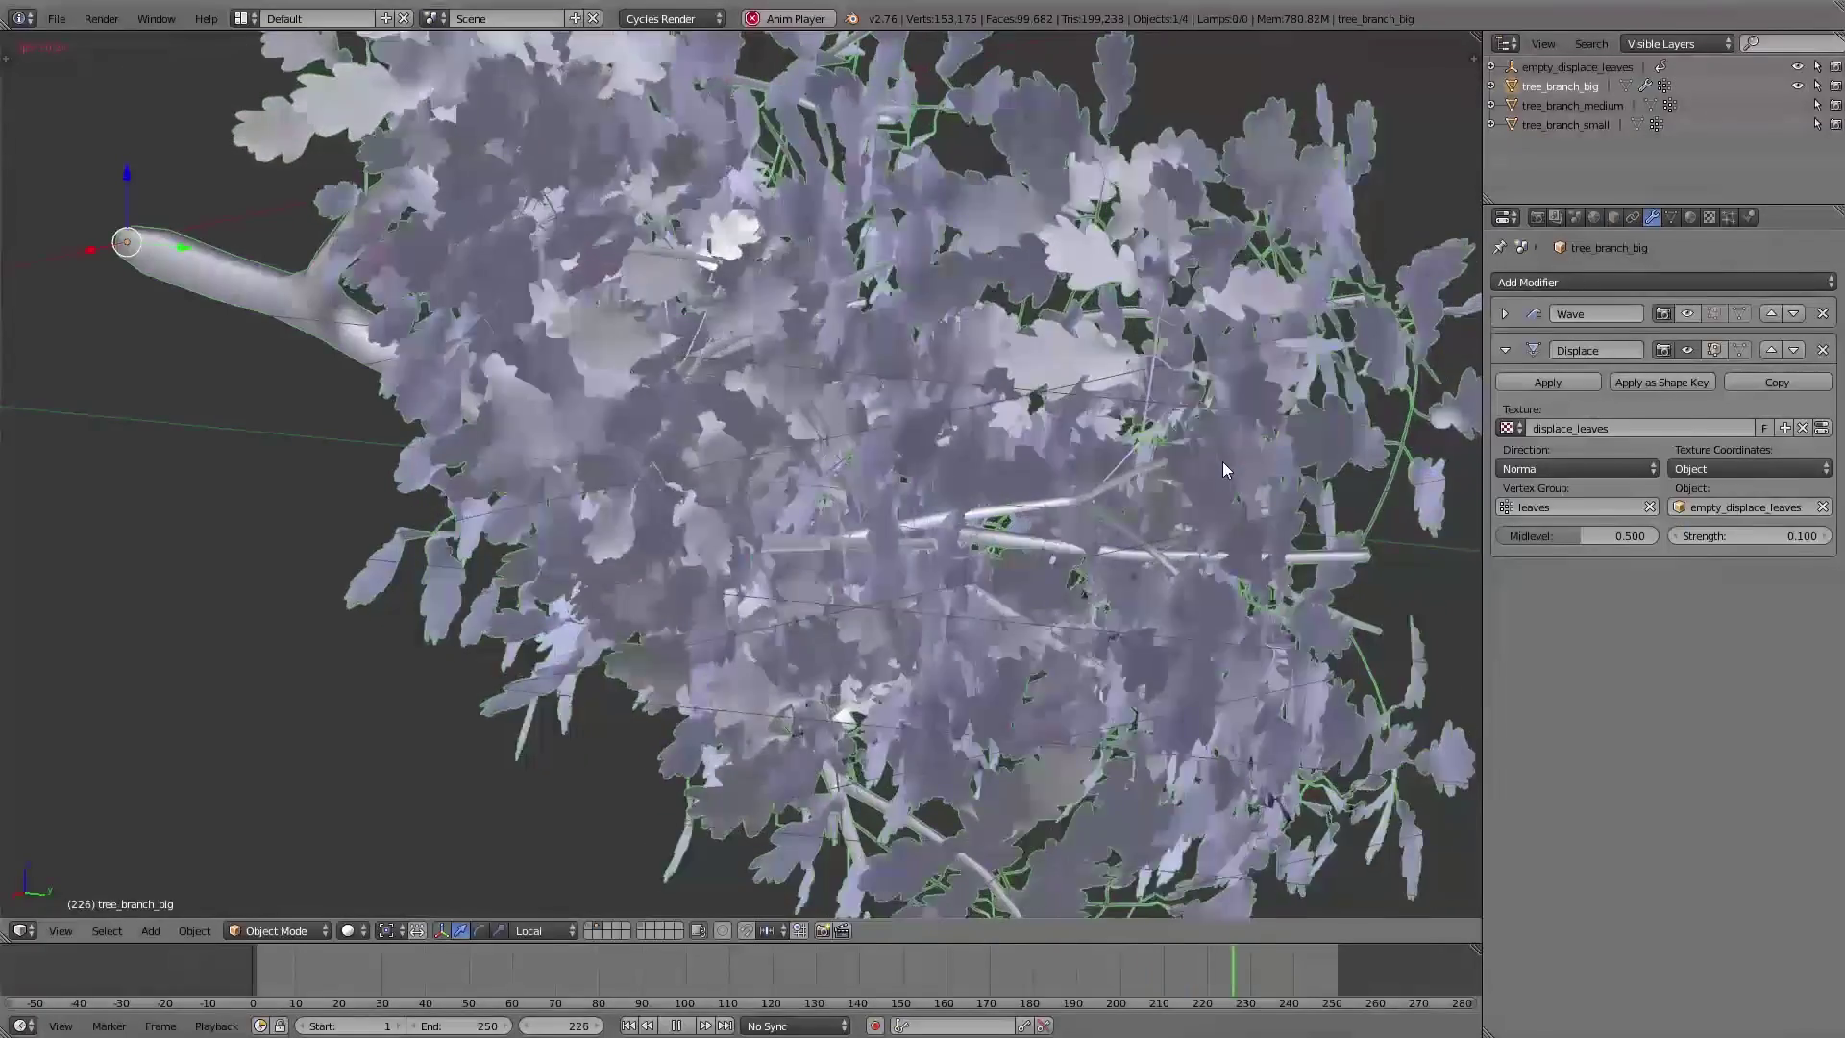
scroll(1223, 461, down, 1)
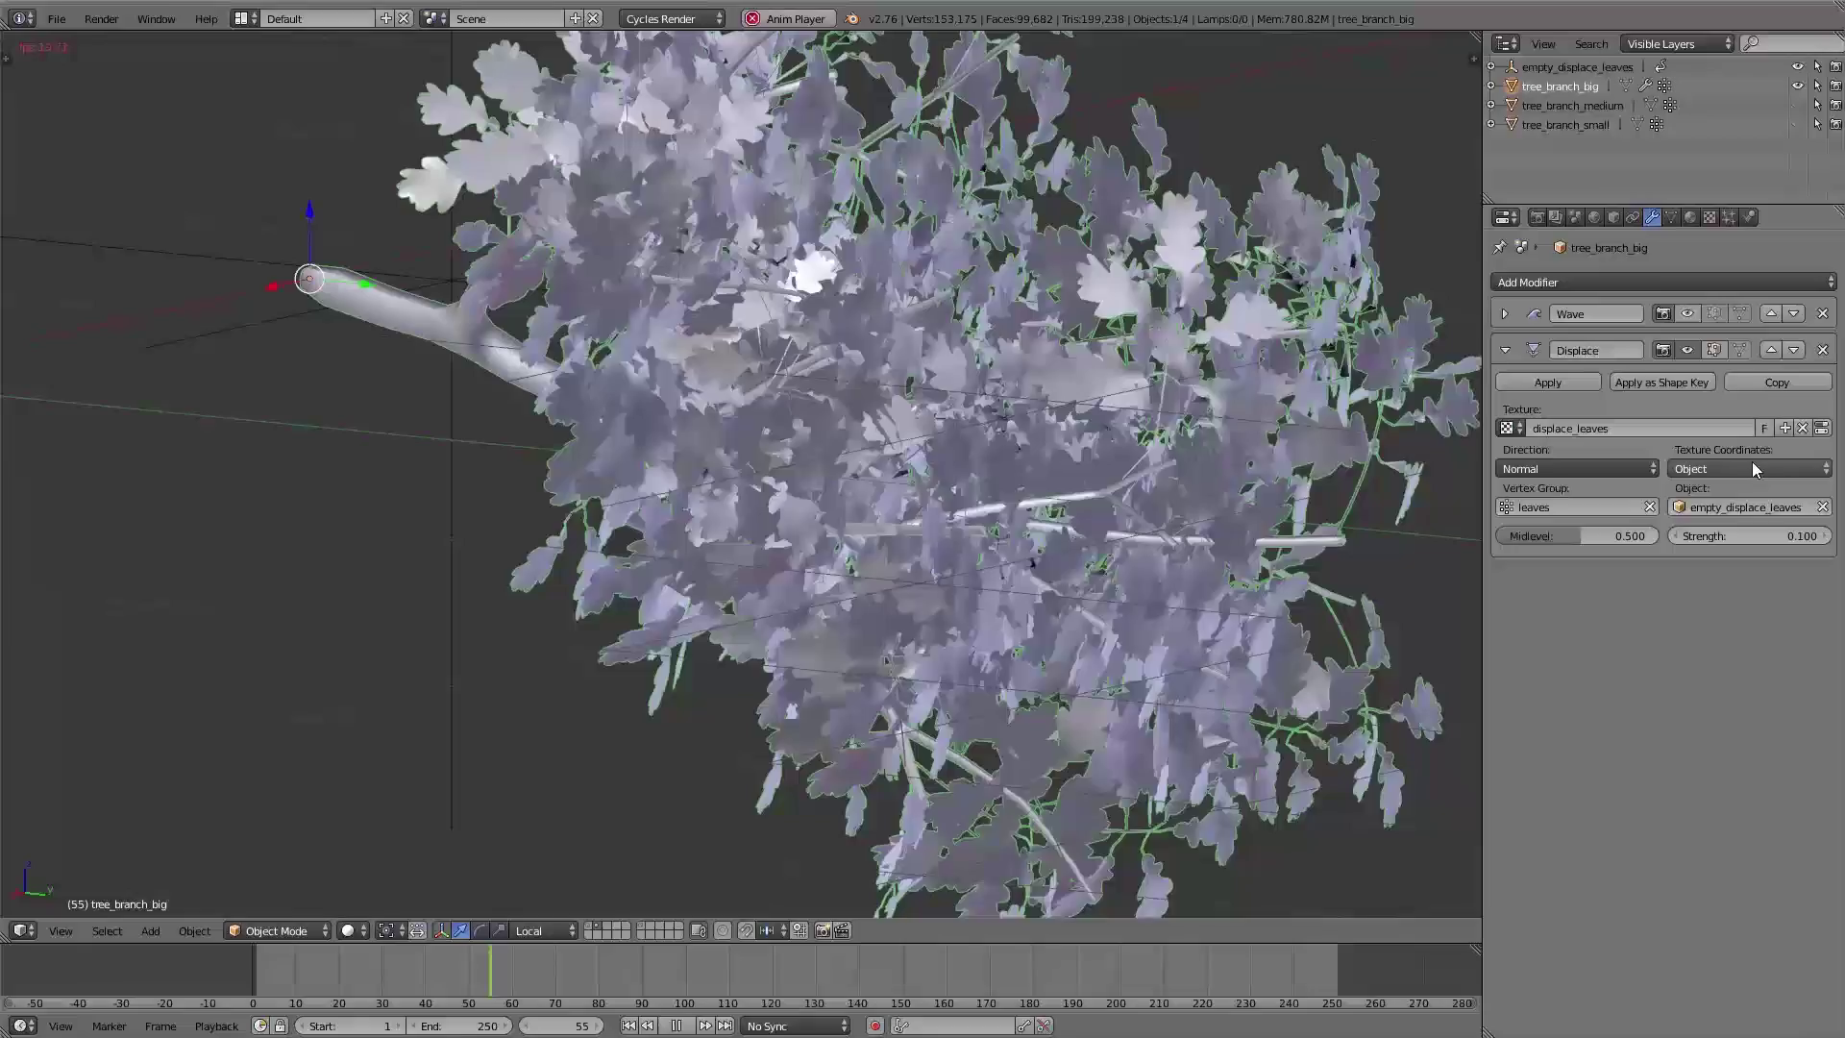
- Adjust the displace_leaves texture's color ramp to Ease interpolation, with the black stop at about 0.34 and the white stop nearer the end
click(1822, 428)
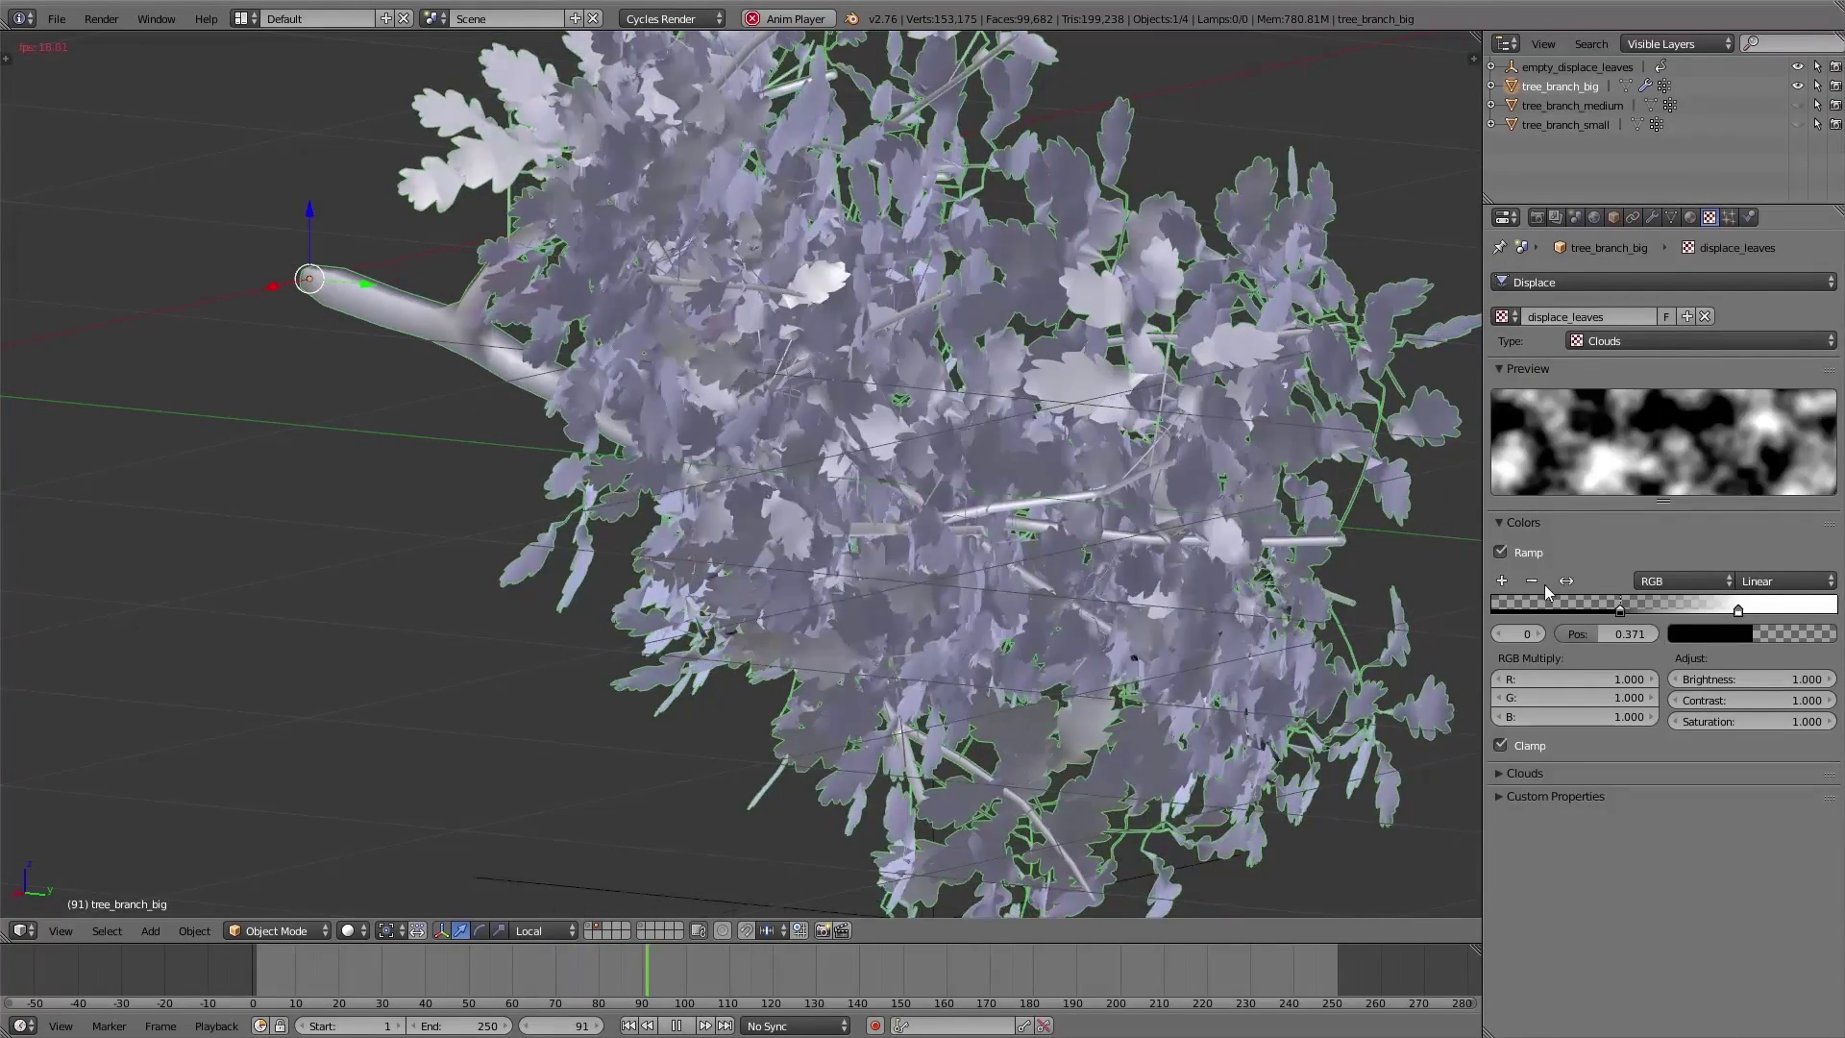
drag(1627, 607, 1720, 608)
scroll(1208, 461, down, 1)
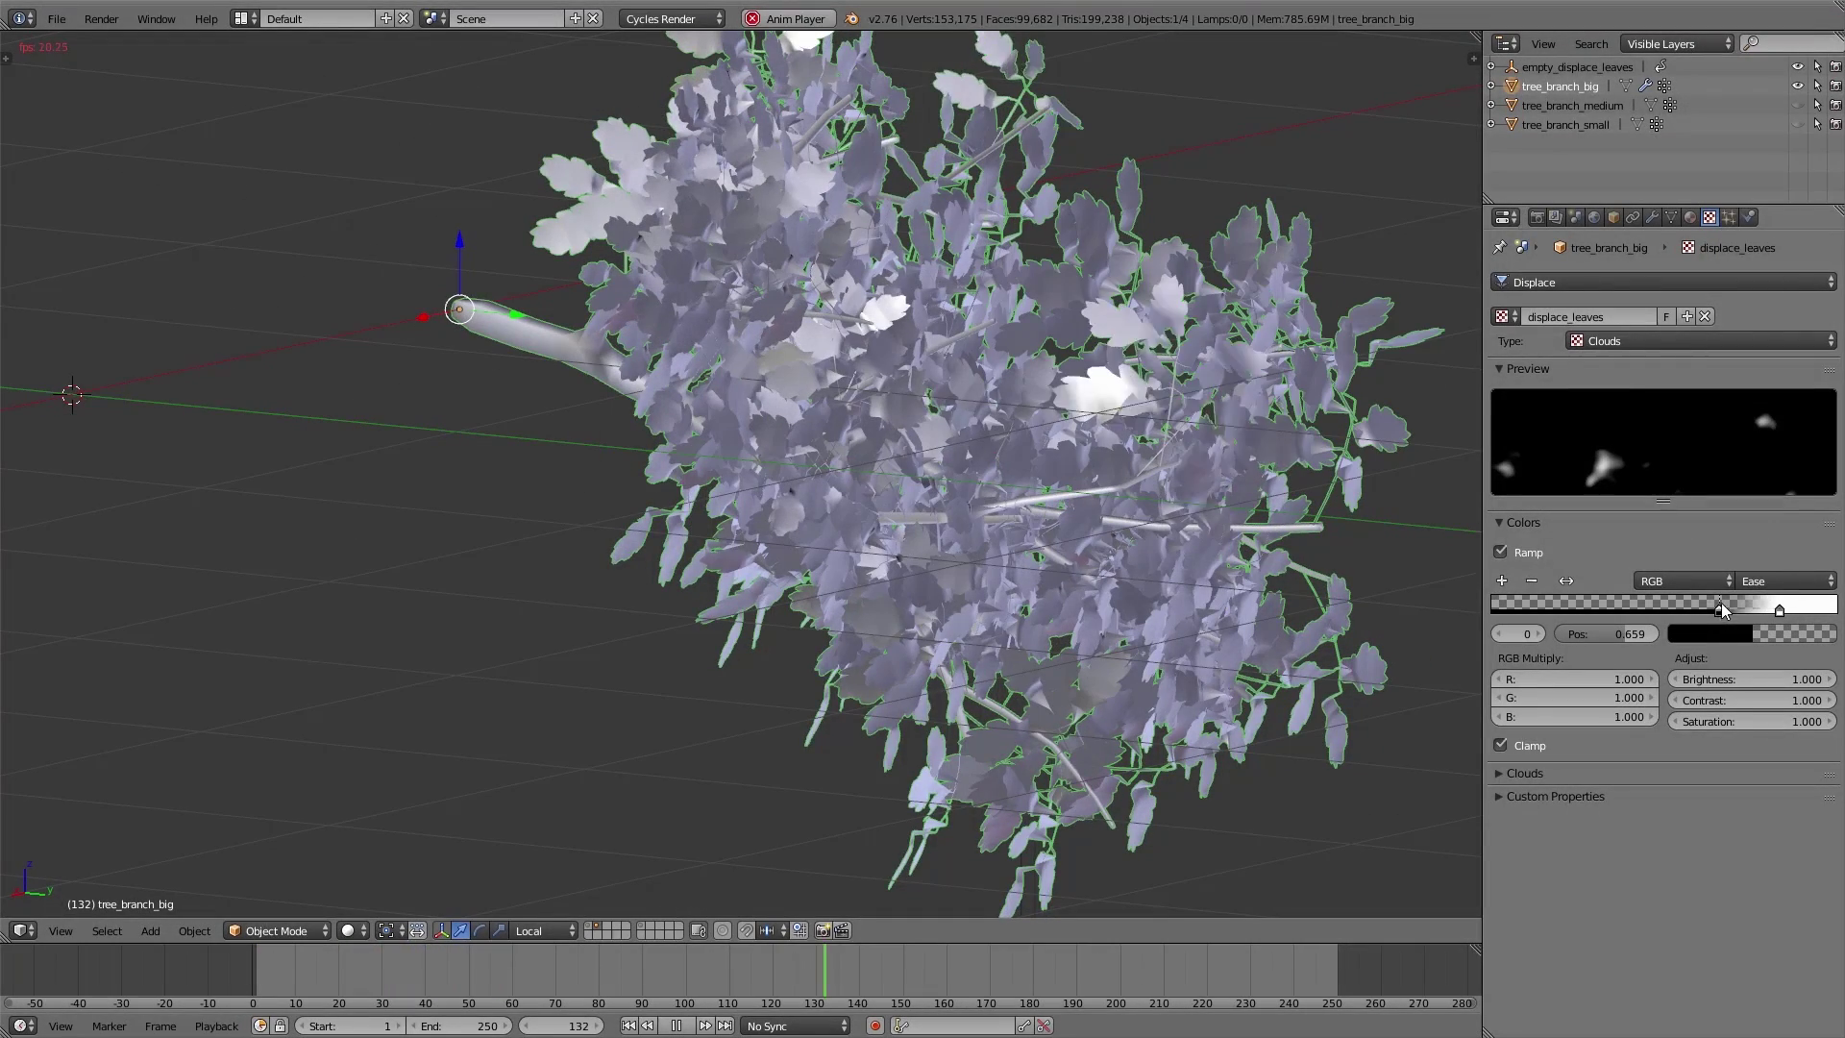
drag(1721, 607, 1589, 611)
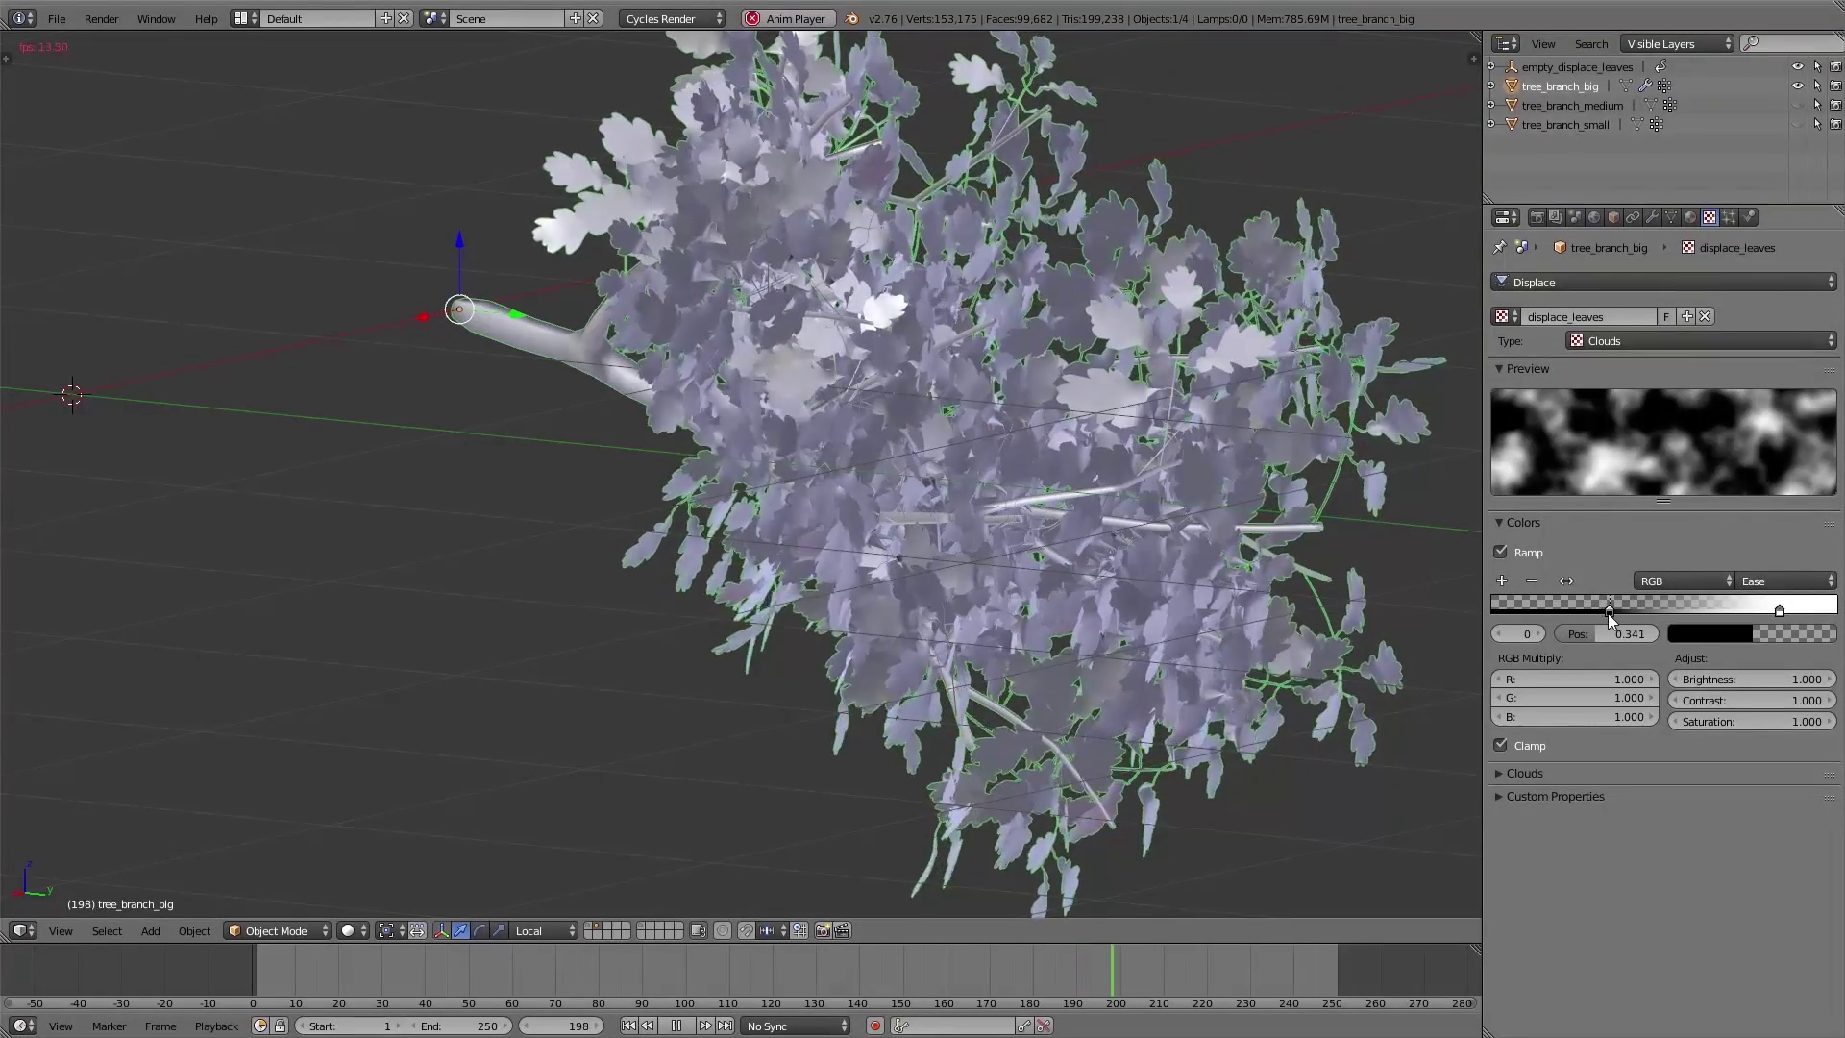
- Set the strength of tree_branch_big's Displace modifier to 0.01
click(1654, 218)
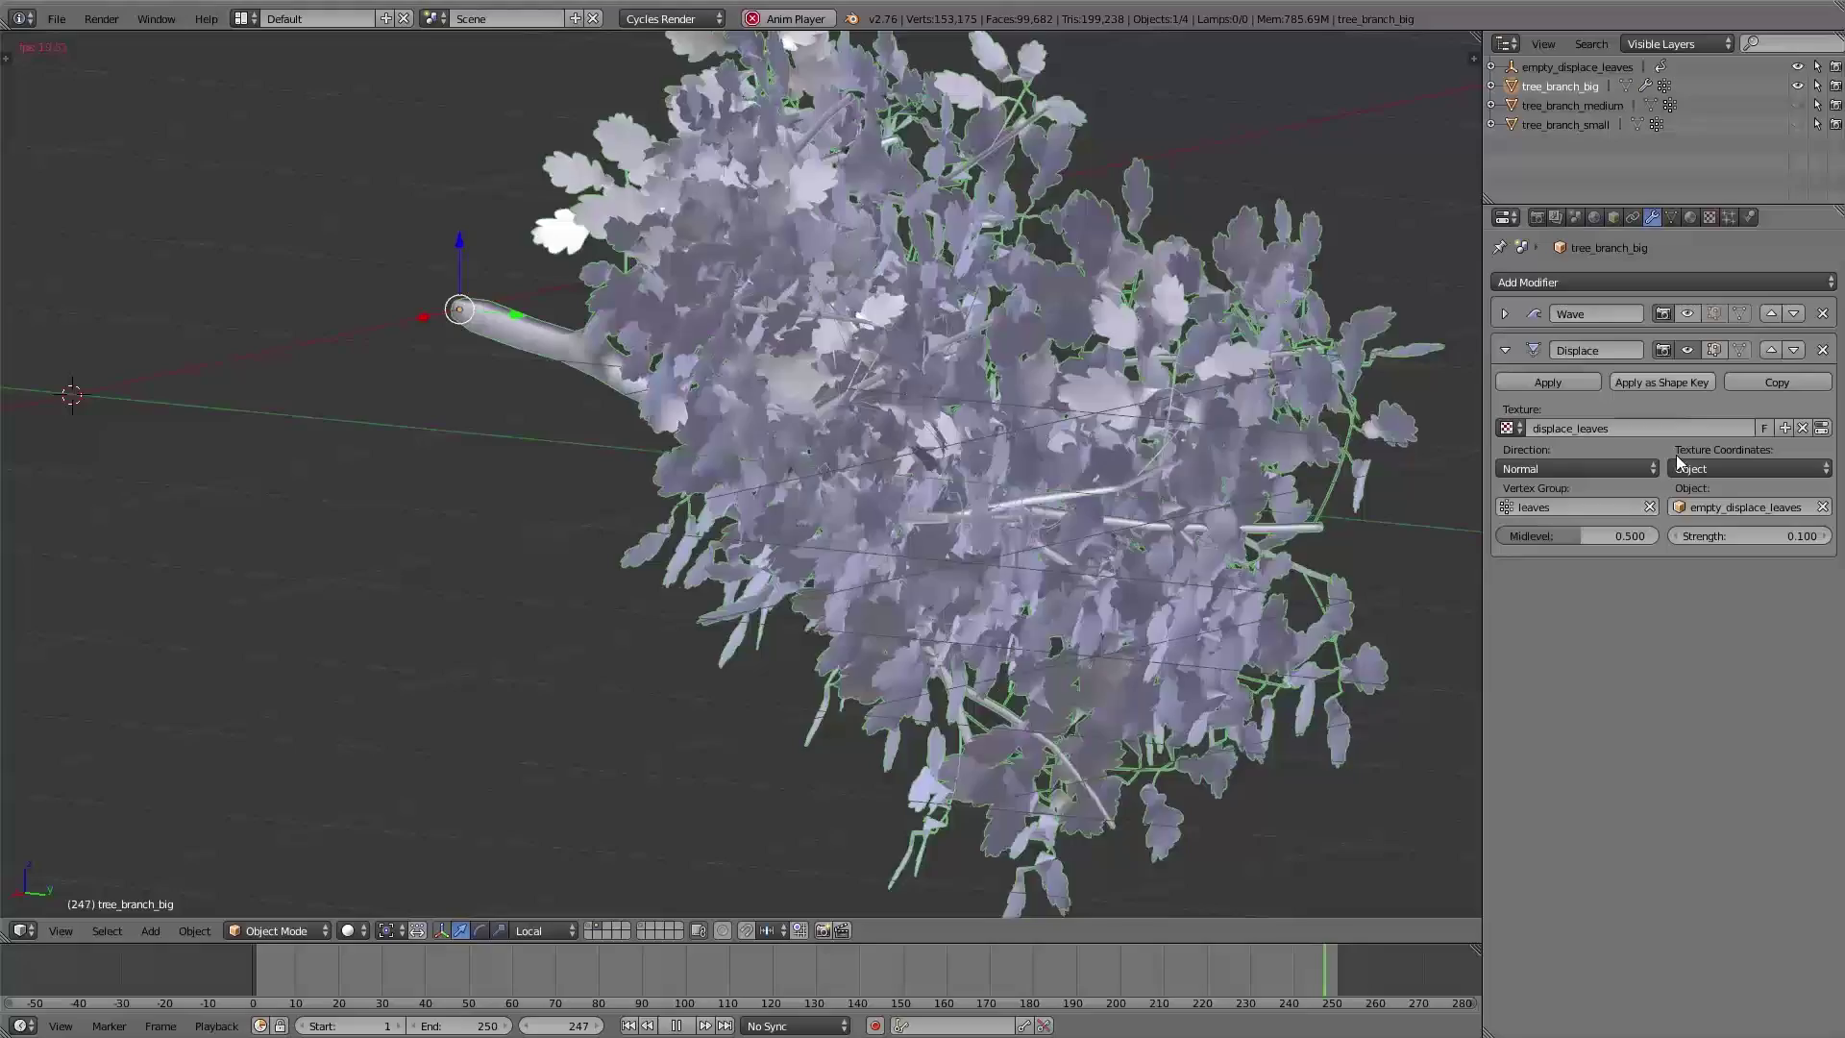
click(1711, 536)
text(0.01)
key(Return)
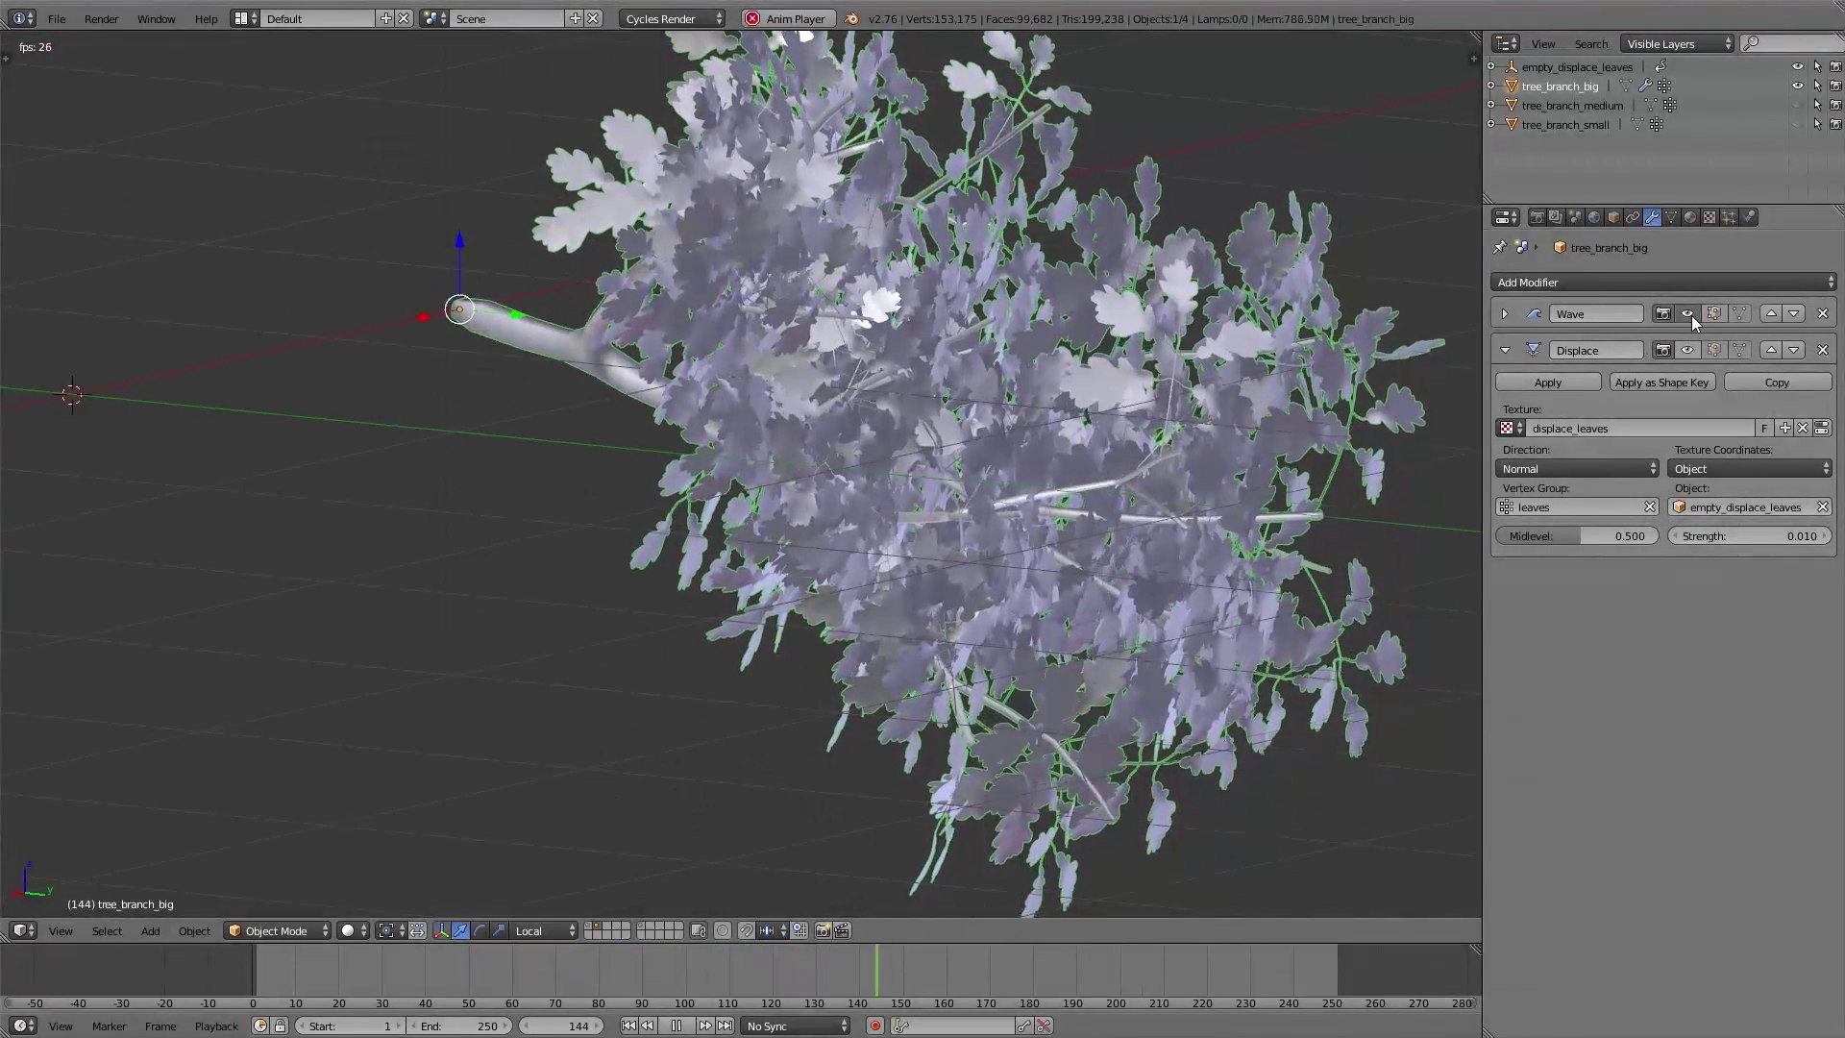
- Assign the displace_leaves texture to tree_branch_big's Wave modifier, using Object texture coordinates from empty_displace_leaves
click(1501, 353)
click(1505, 316)
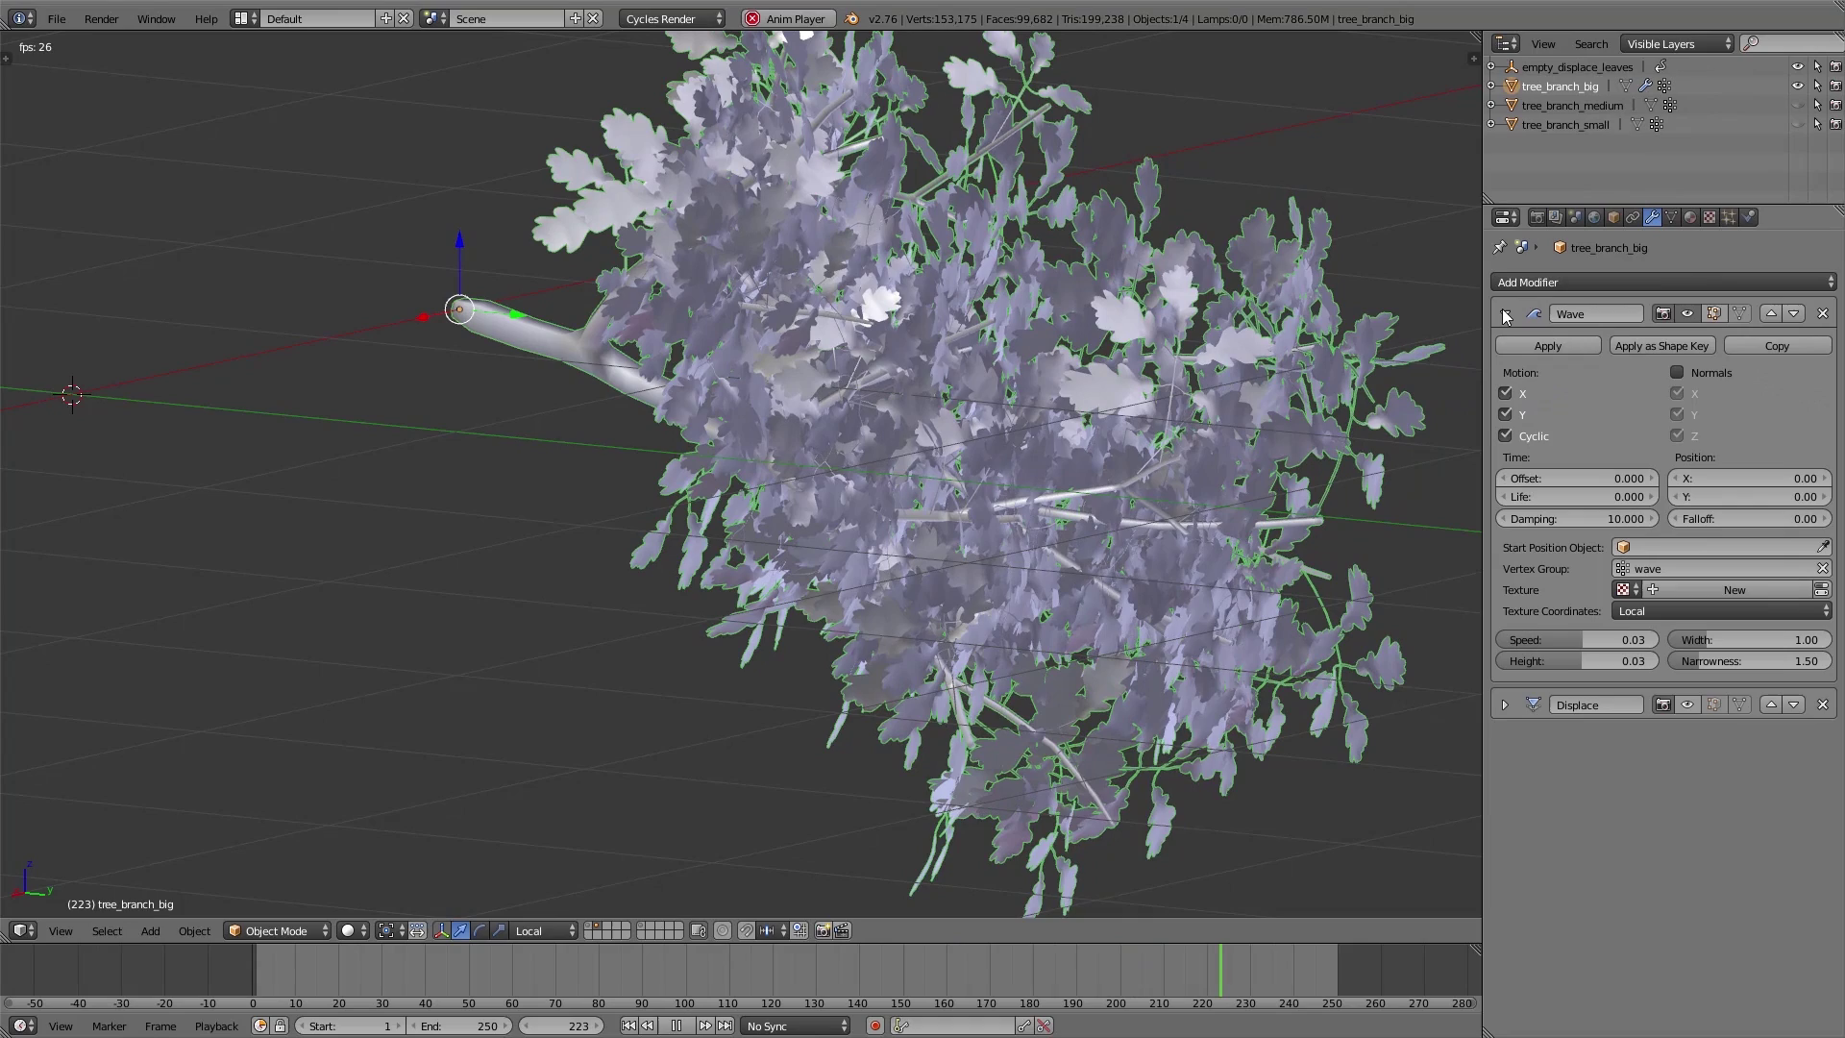
click(1624, 589)
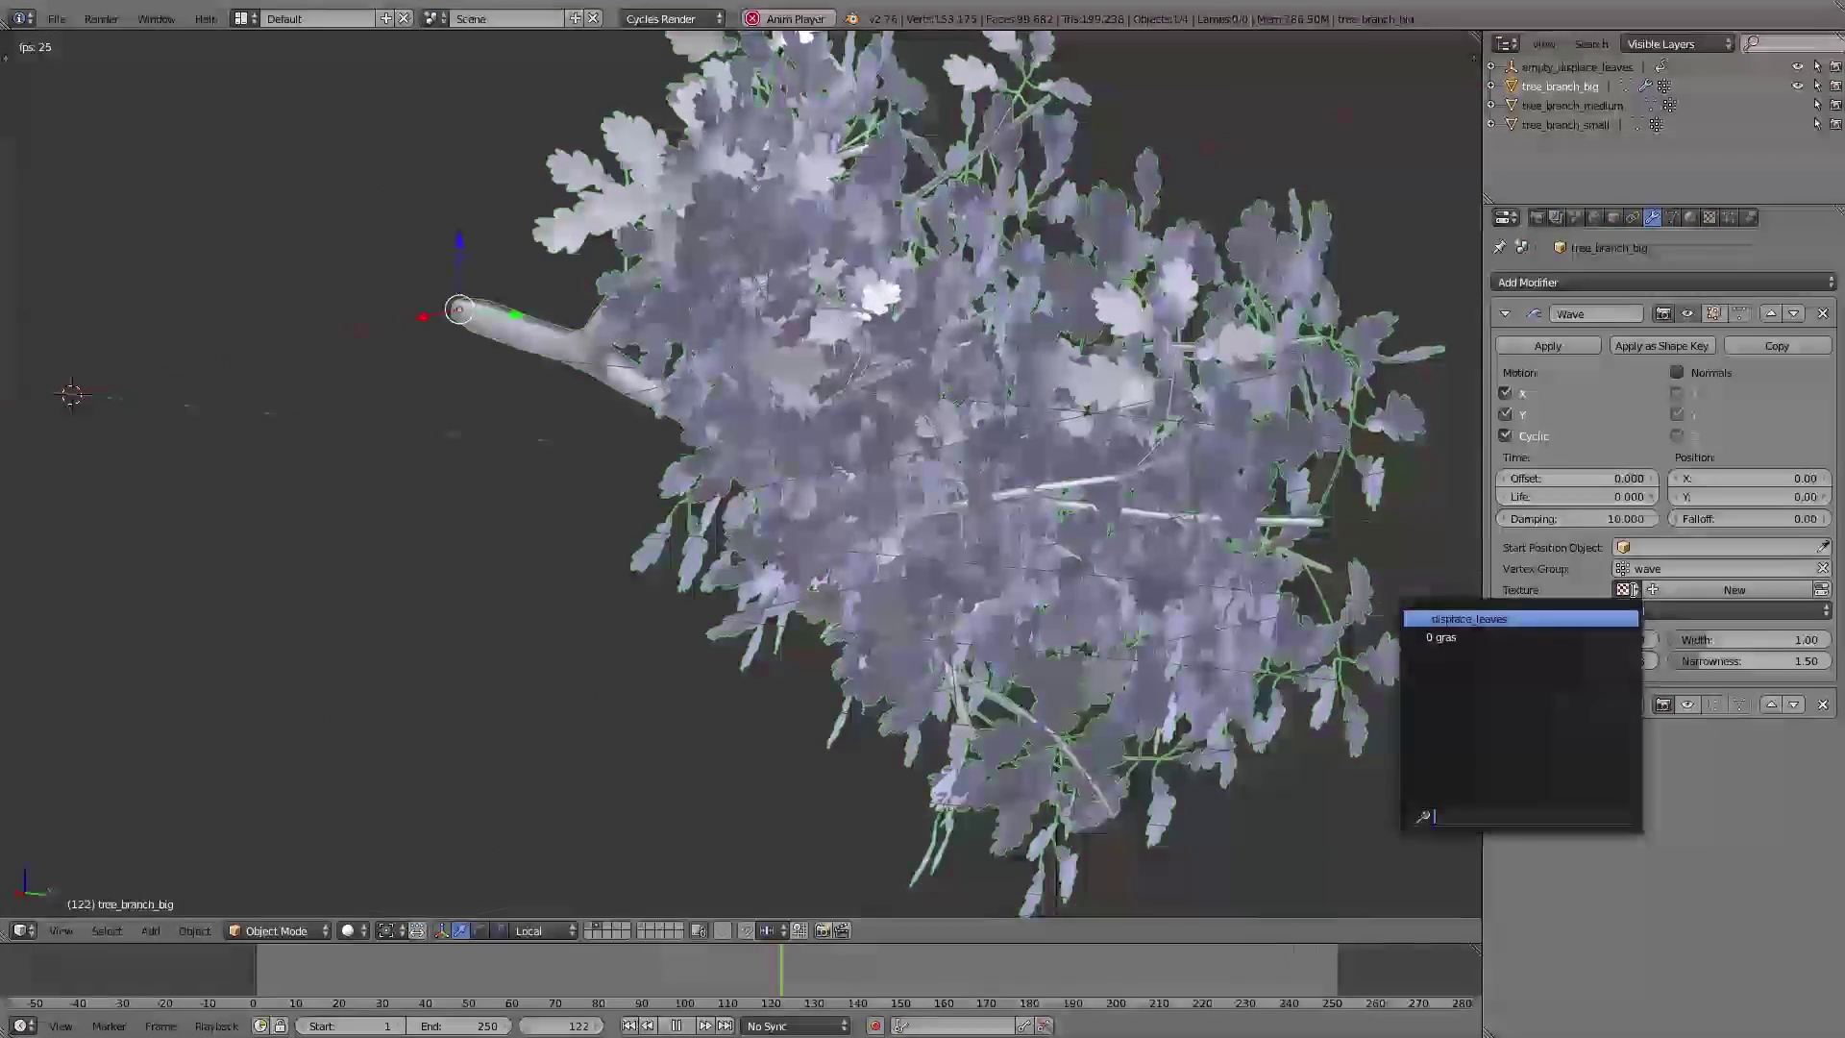
click(1517, 618)
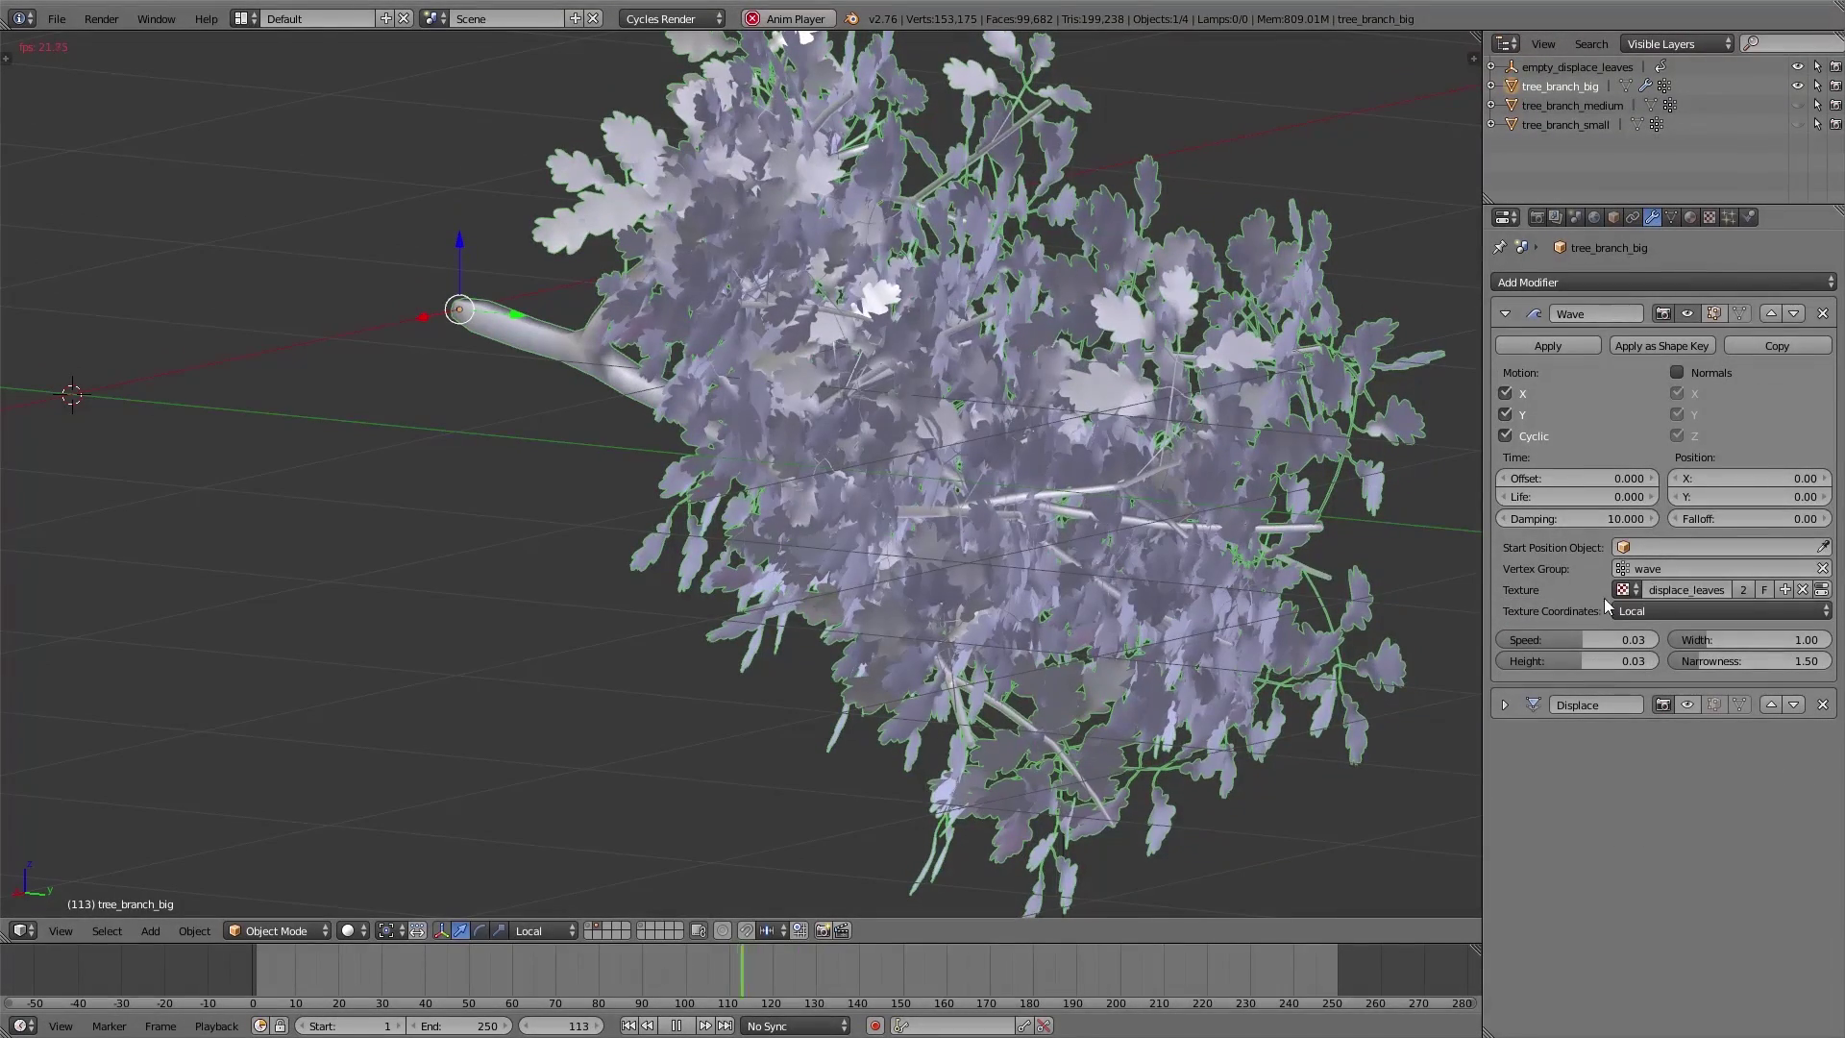
click(1634, 611)
click(1647, 560)
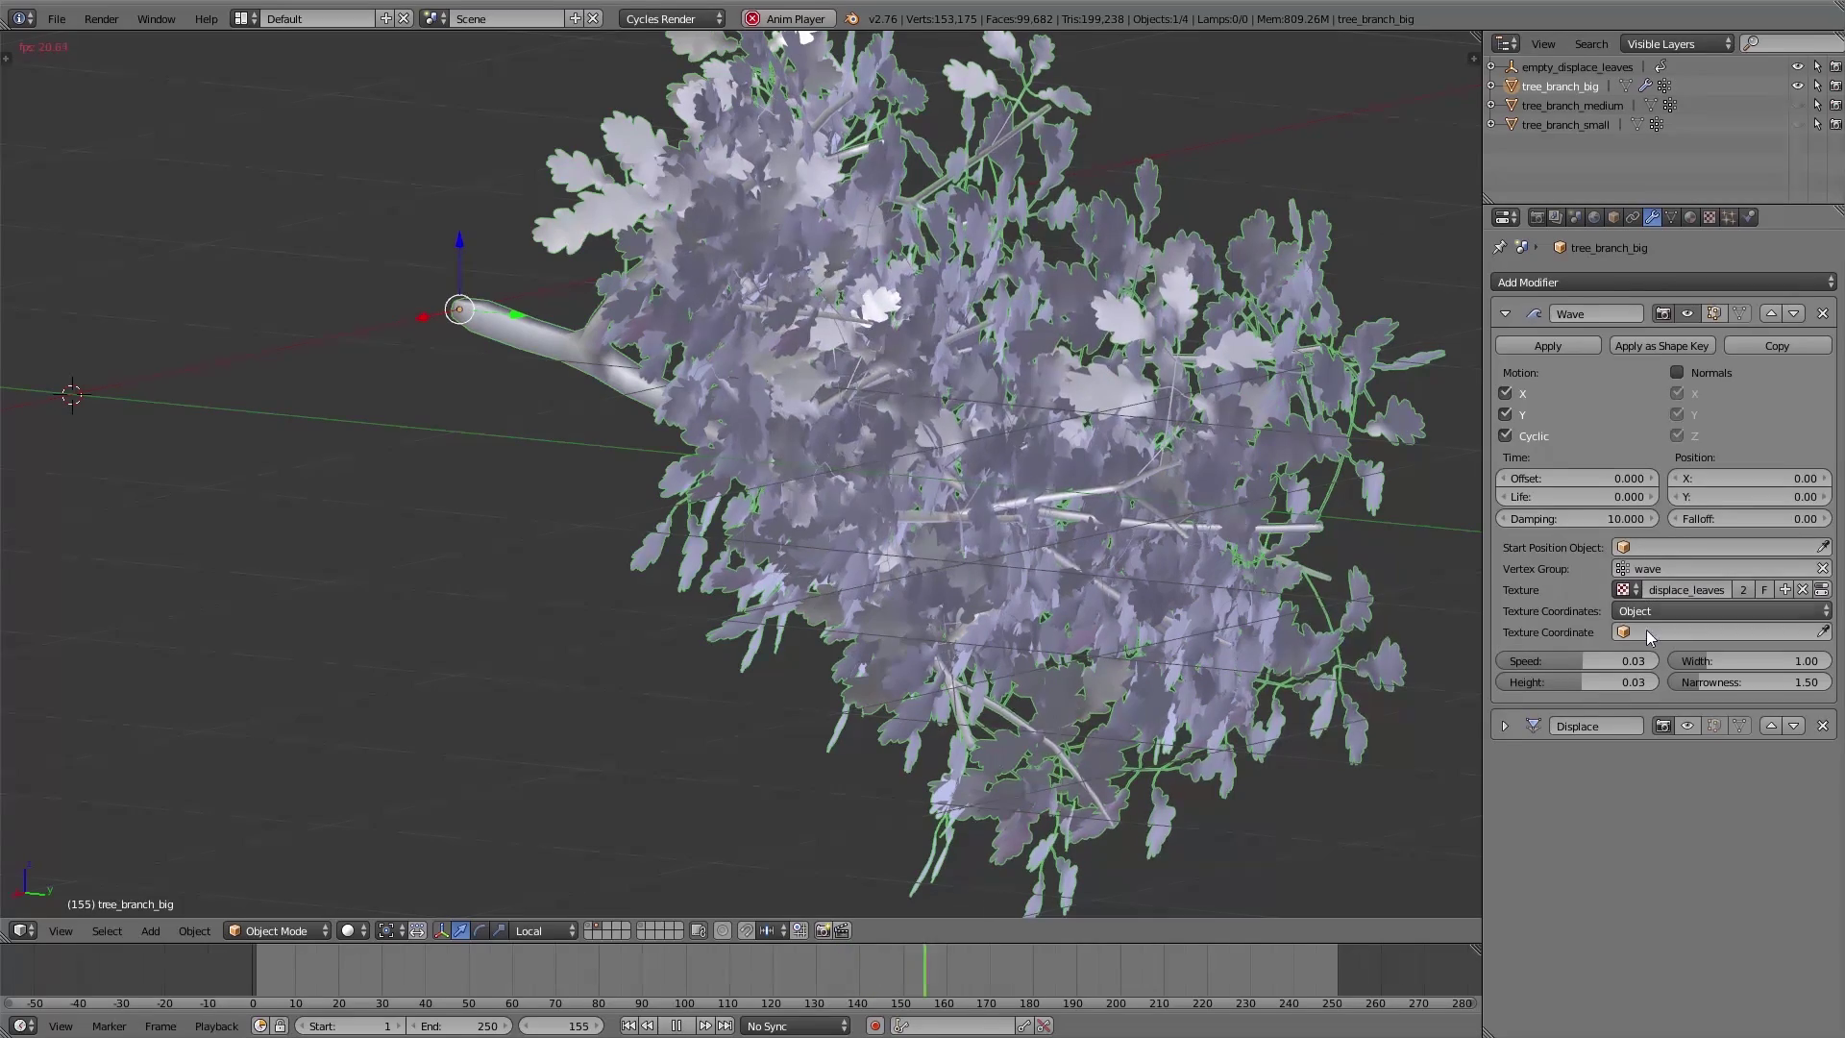
click(1647, 632)
click(1650, 678)
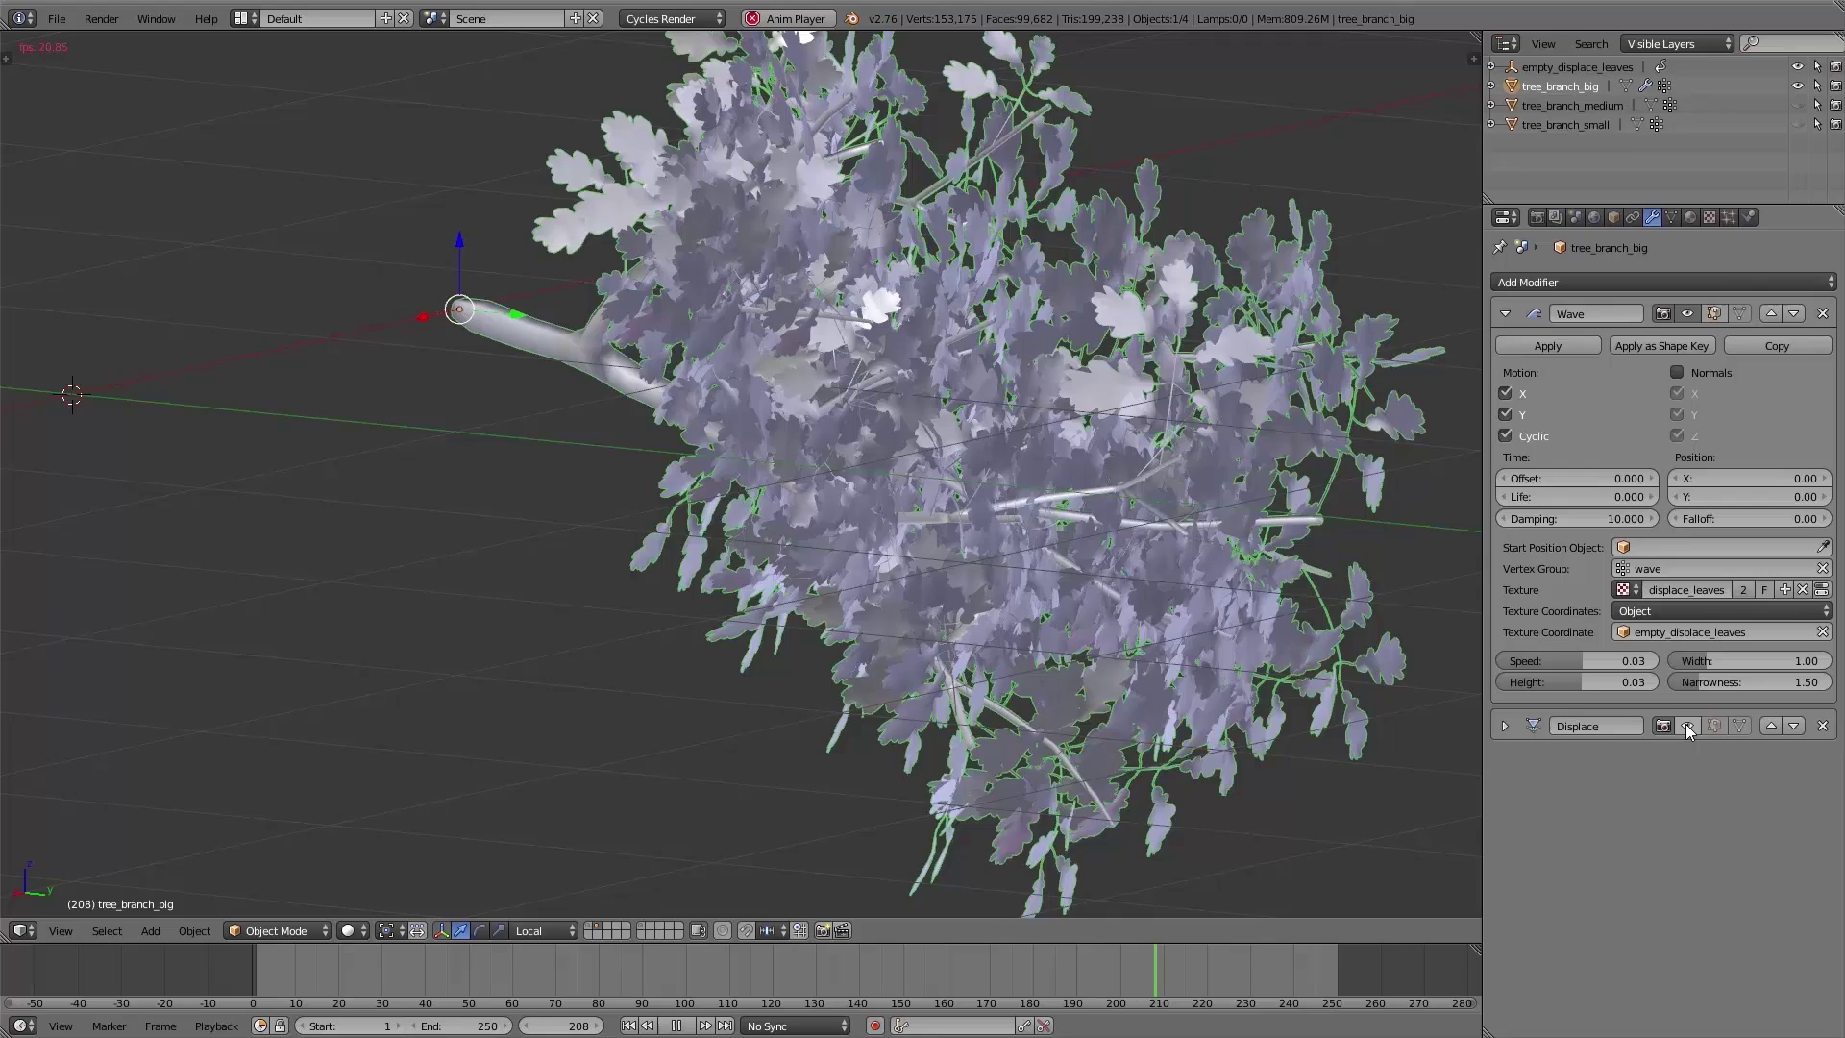
- Collapse the Wave settings, deselect everything and examine the big branch's animation from several angles
click(1504, 313)
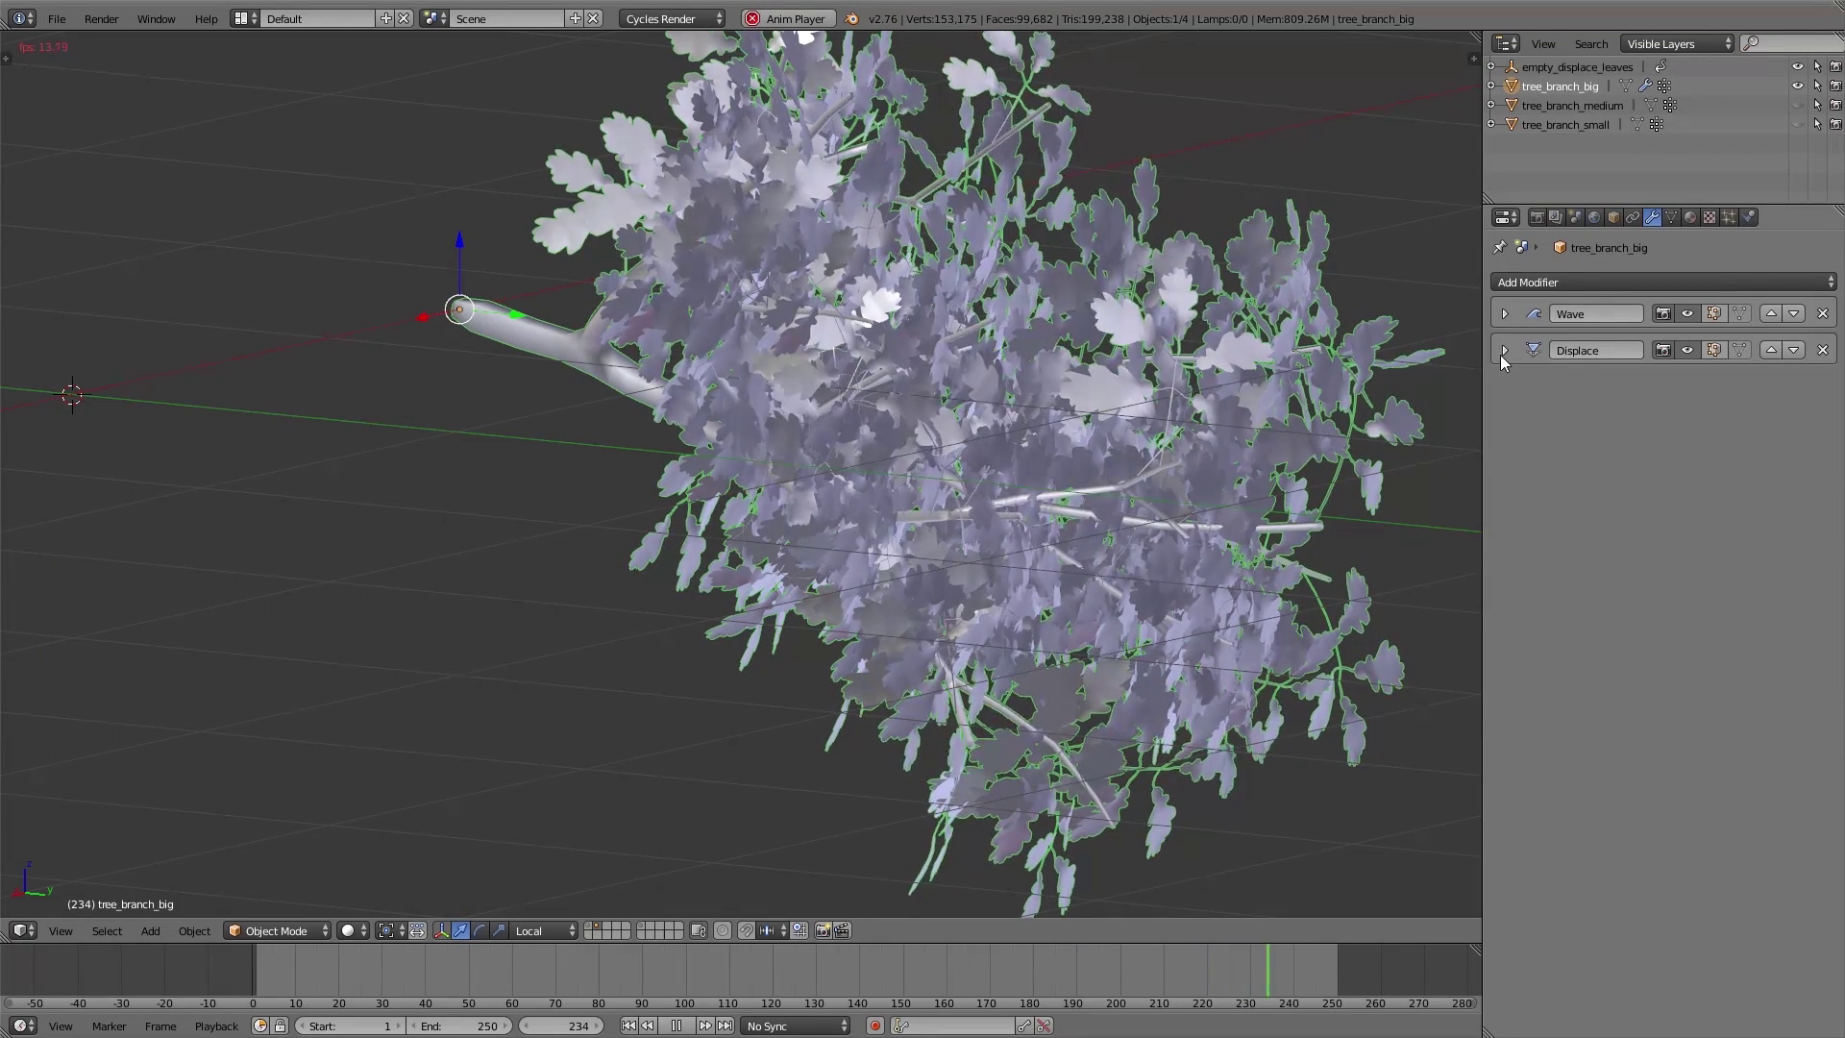
click(1505, 350)
scroll(1261, 354, down, 4)
key(a)
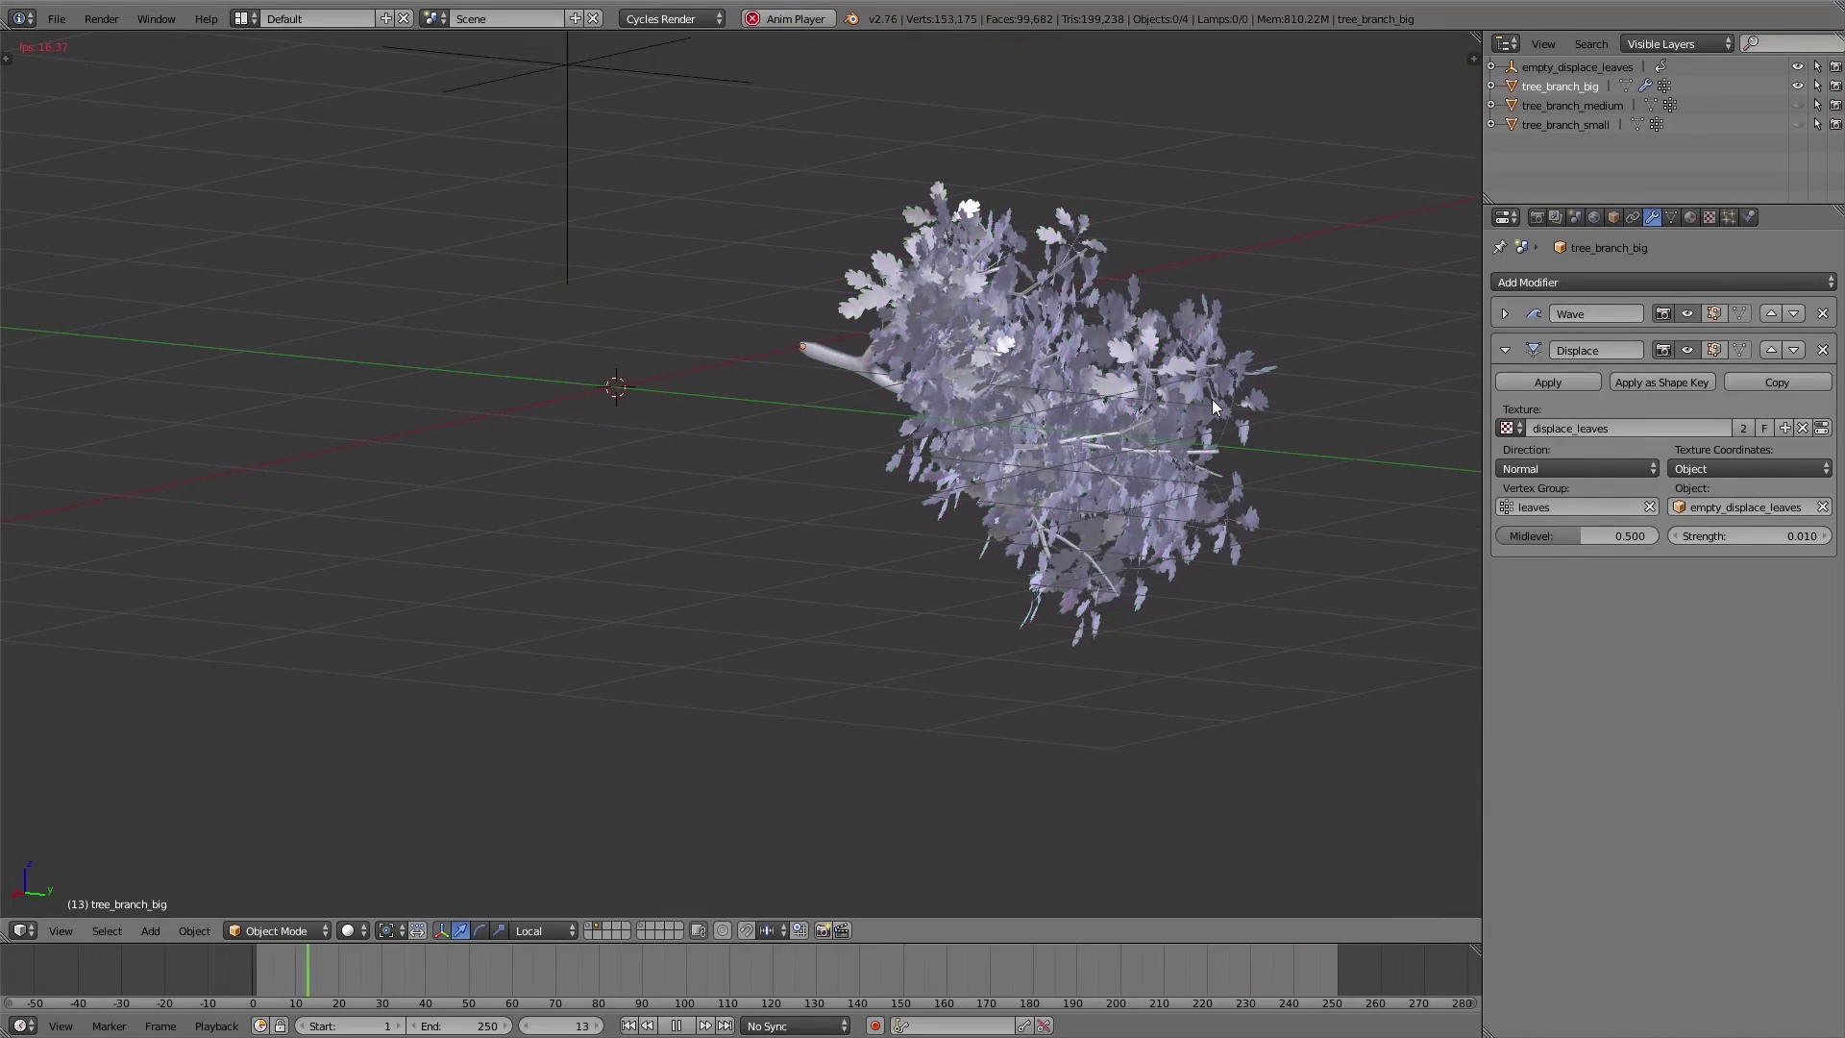
middle_drag(1232, 421, 1163, 371)
scroll(1149, 354, up, 2)
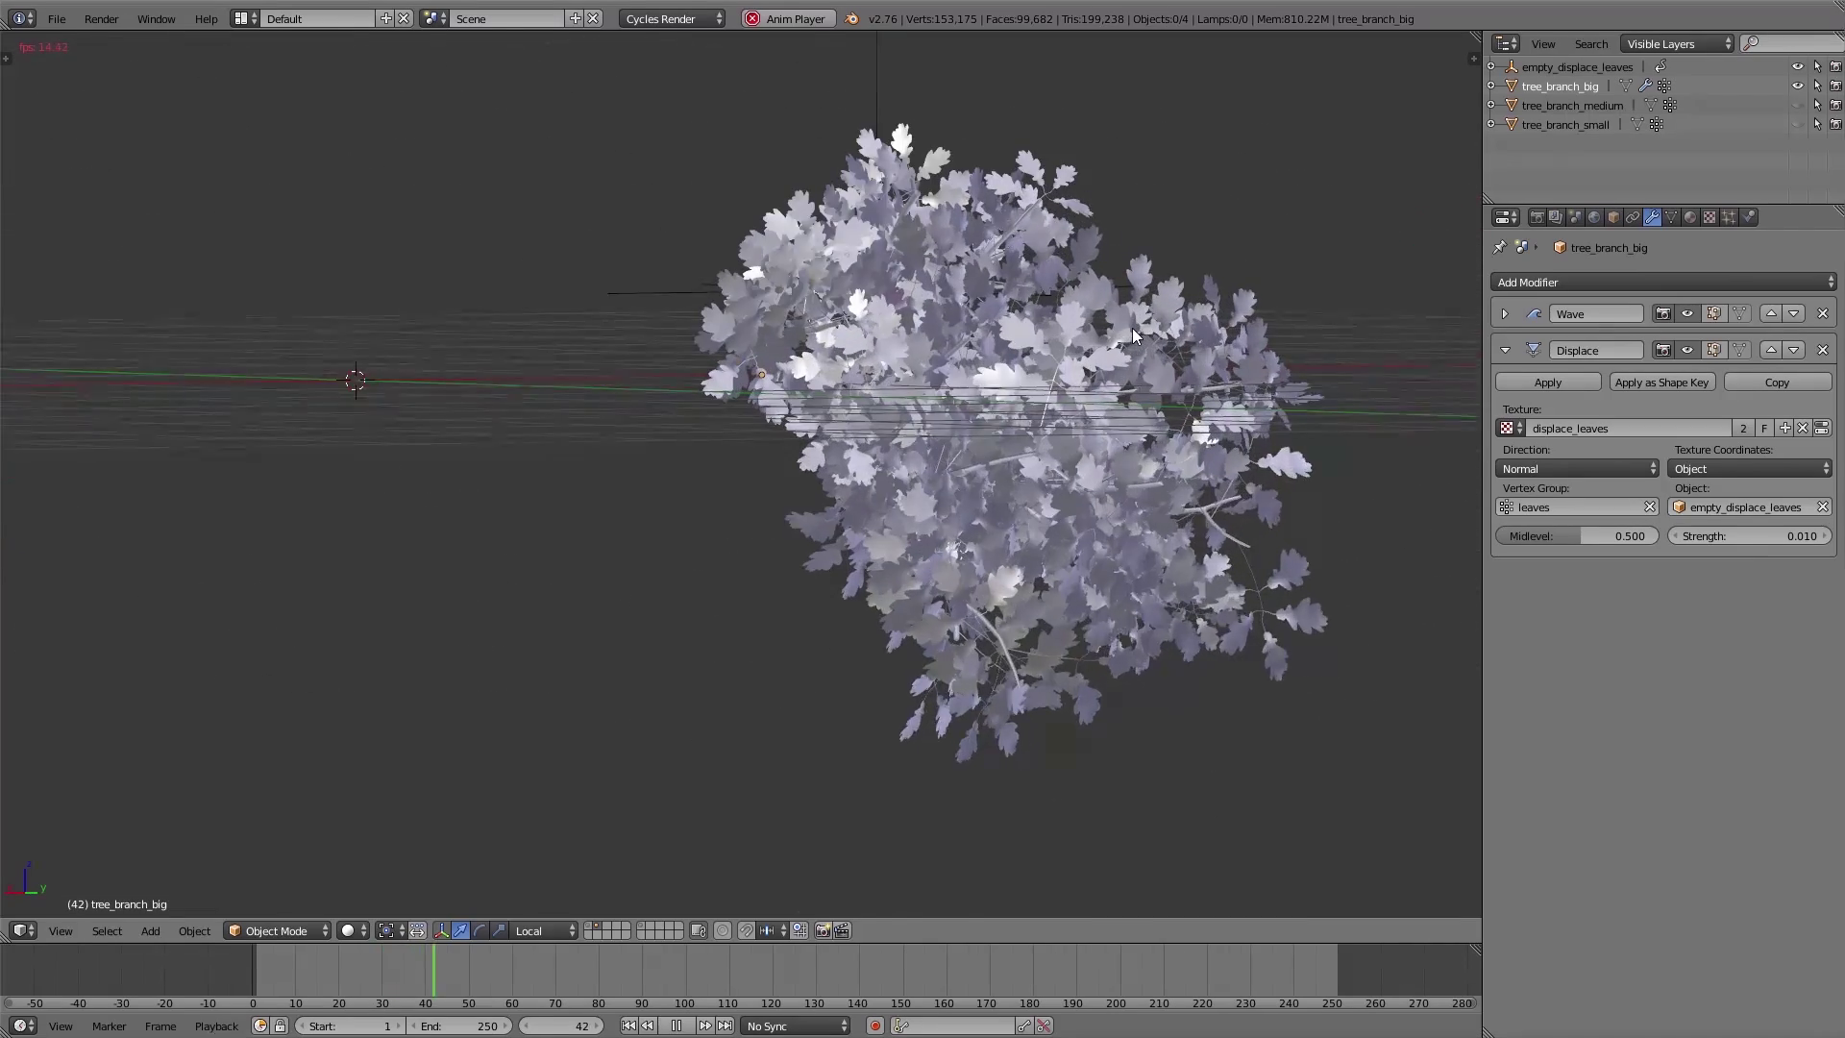
scroll(1134, 334, up, 2)
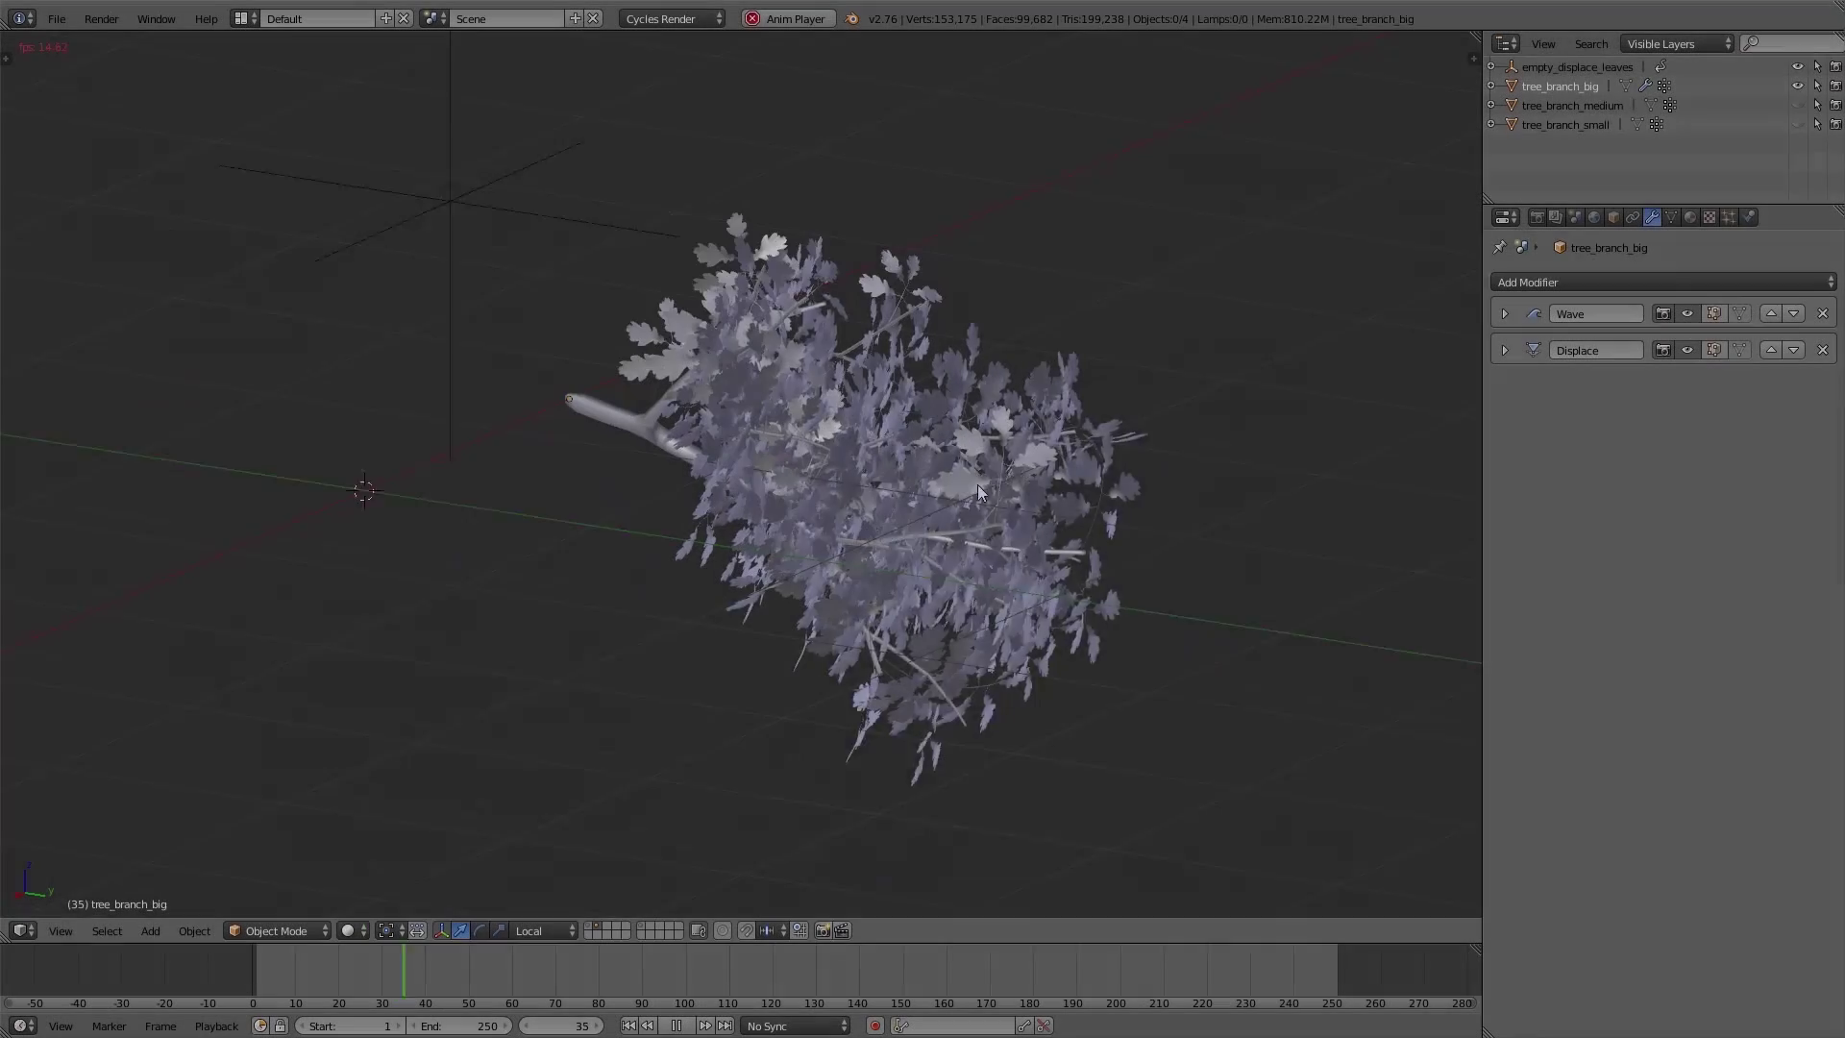
- Show the small and medium branches, lay them down to match the big branch's orientation and apply their rotation
middle_drag(977, 485, 625, 536)
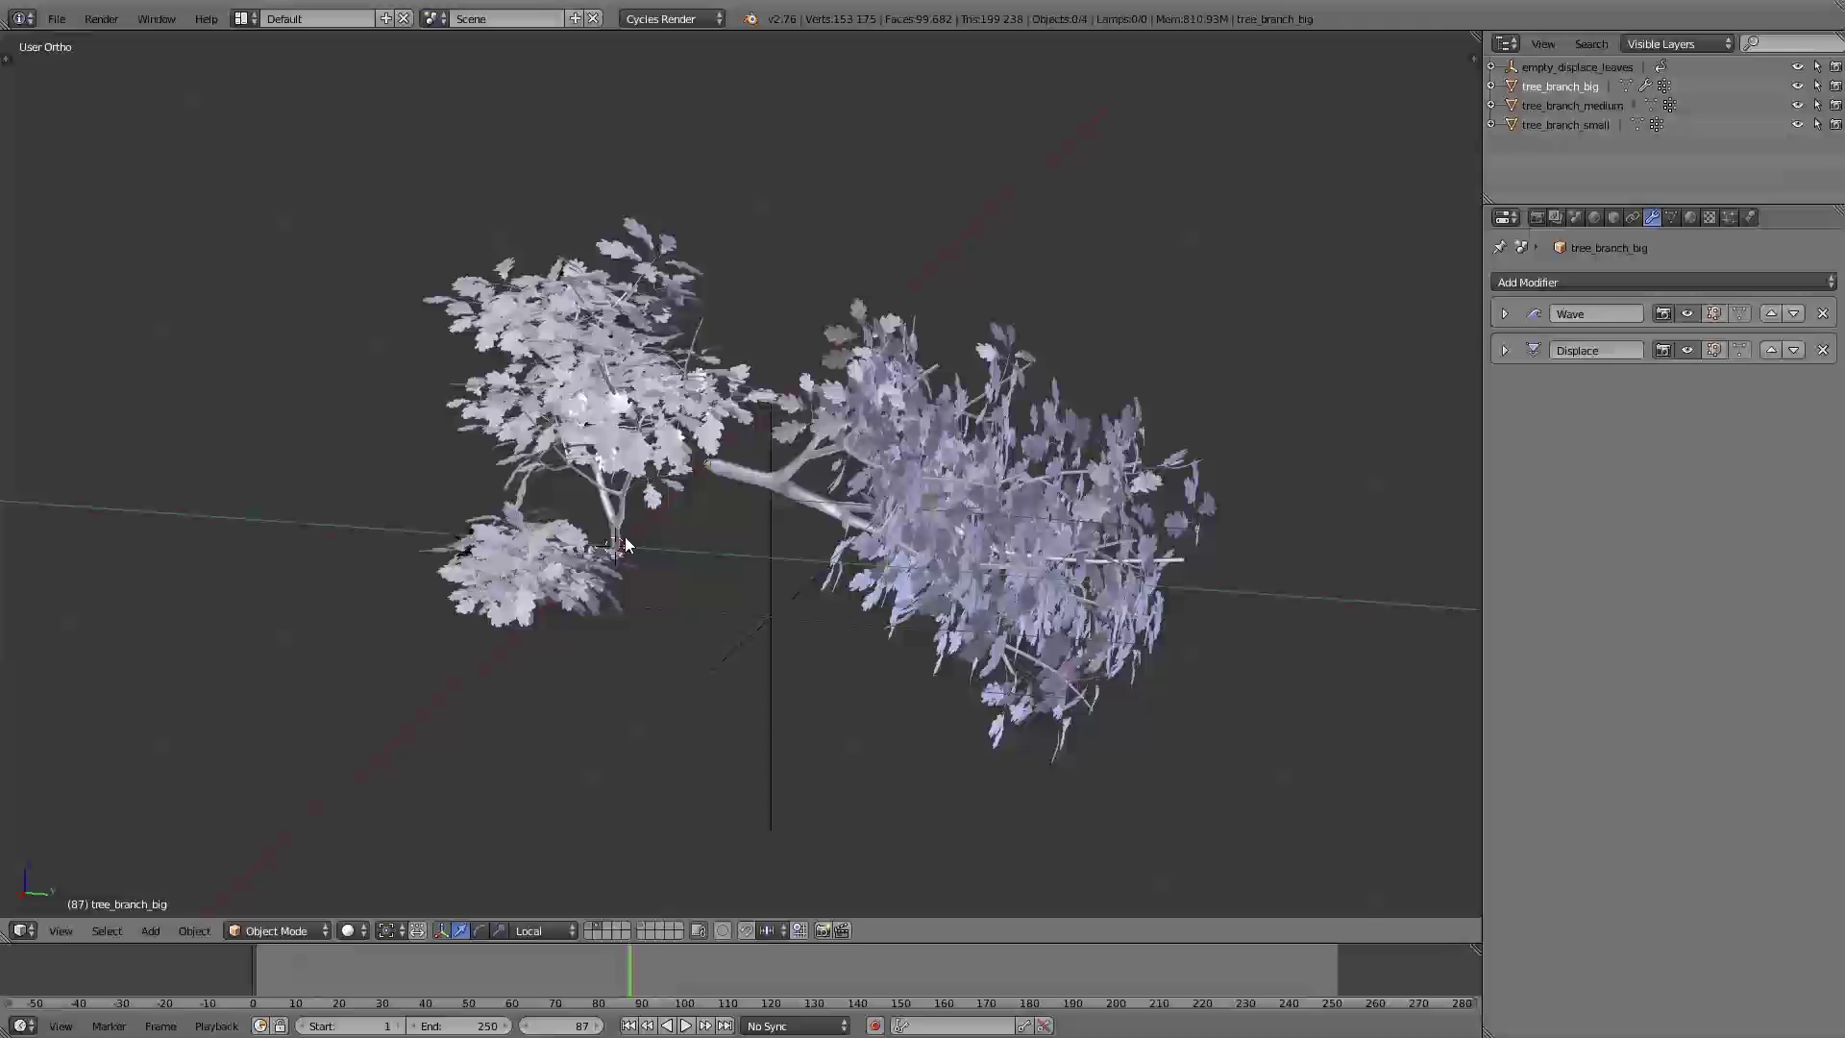
right_click(624, 537)
key(alt+g)
key(ctrl+a)
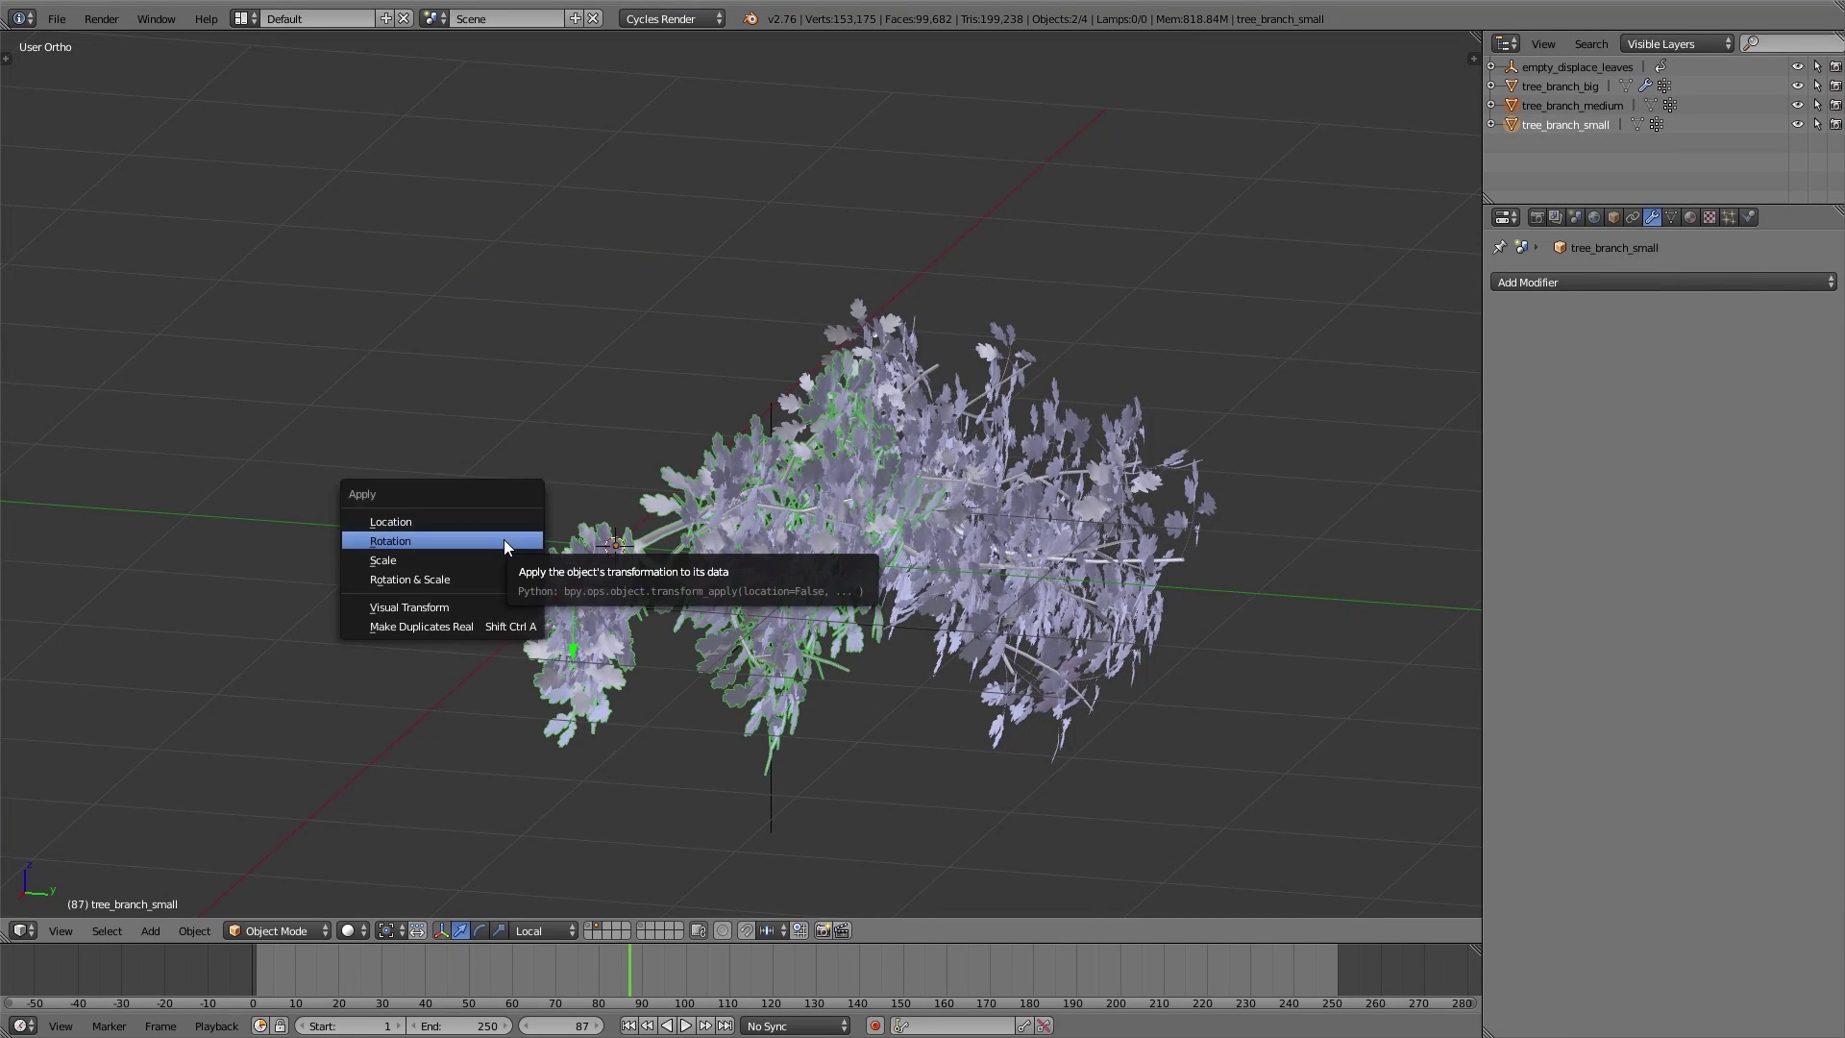
click(504, 541)
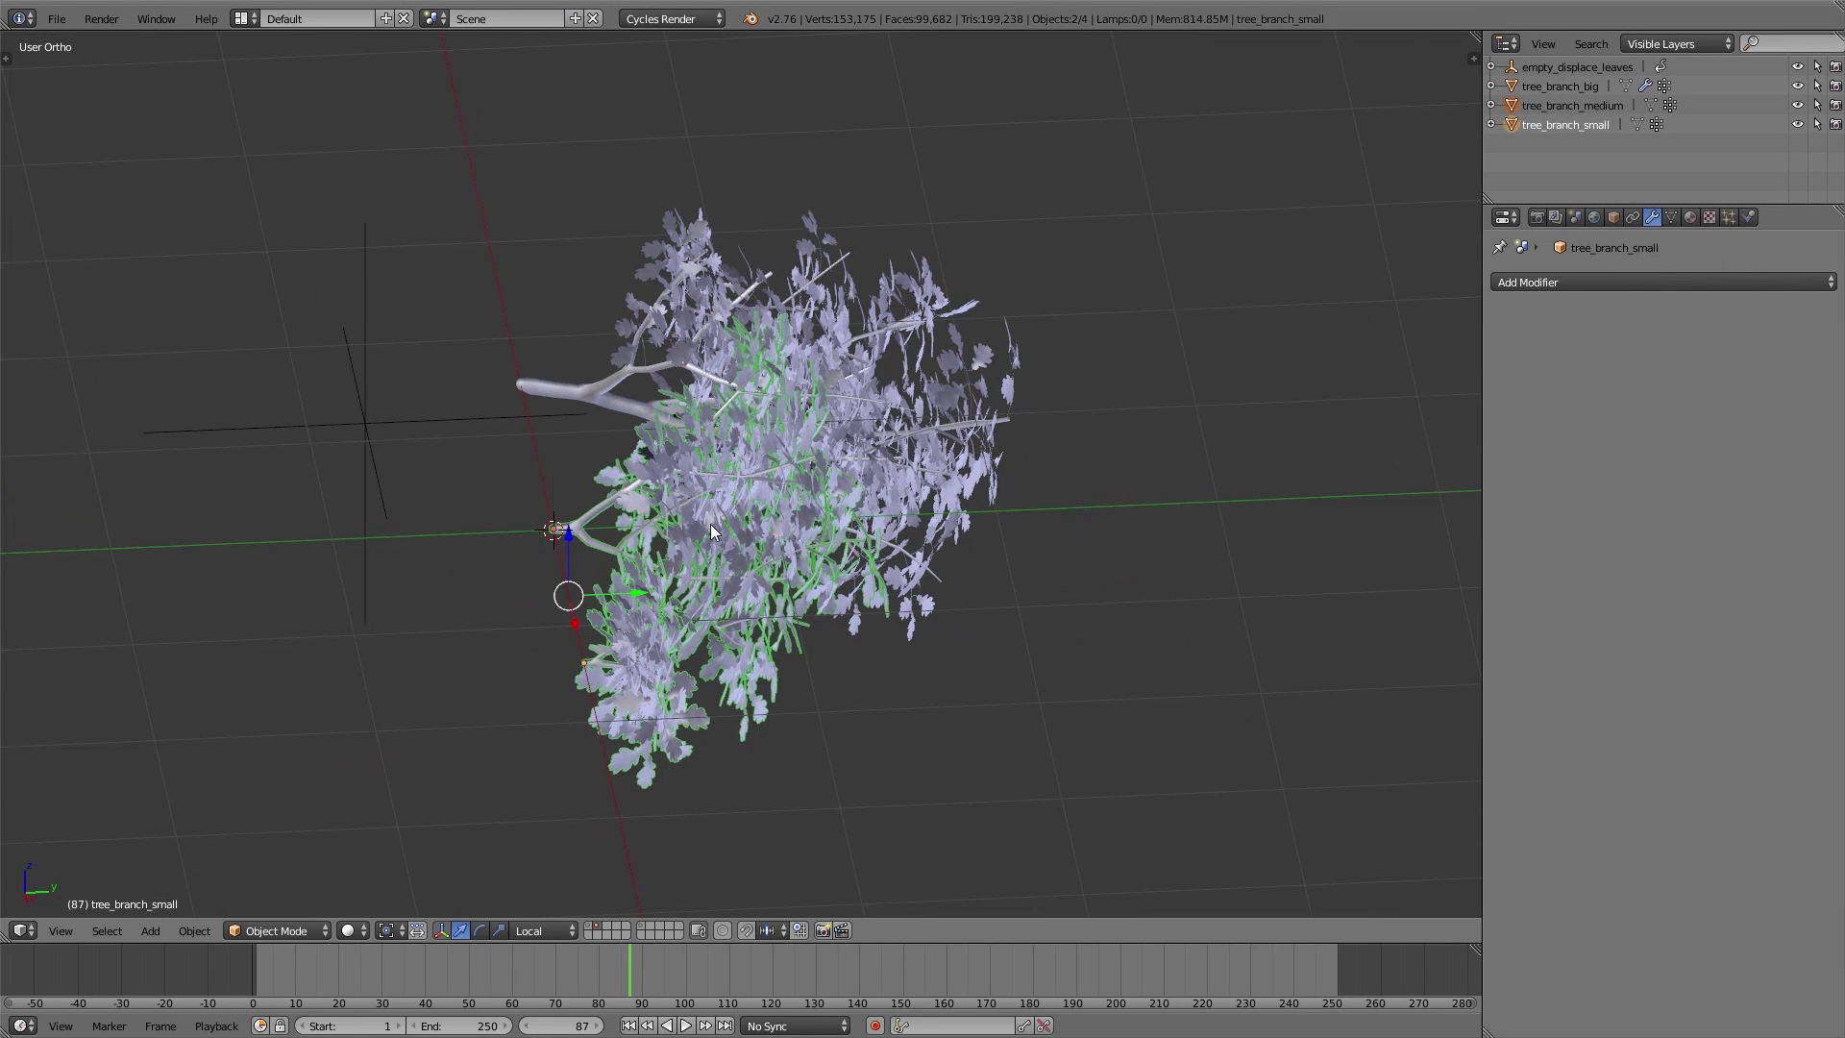
- Add a vertex group named wave to tree_branch_medium and paint a weight gradient from its base to its tips
key(Tab)
click(577, 452)
click(1672, 217)
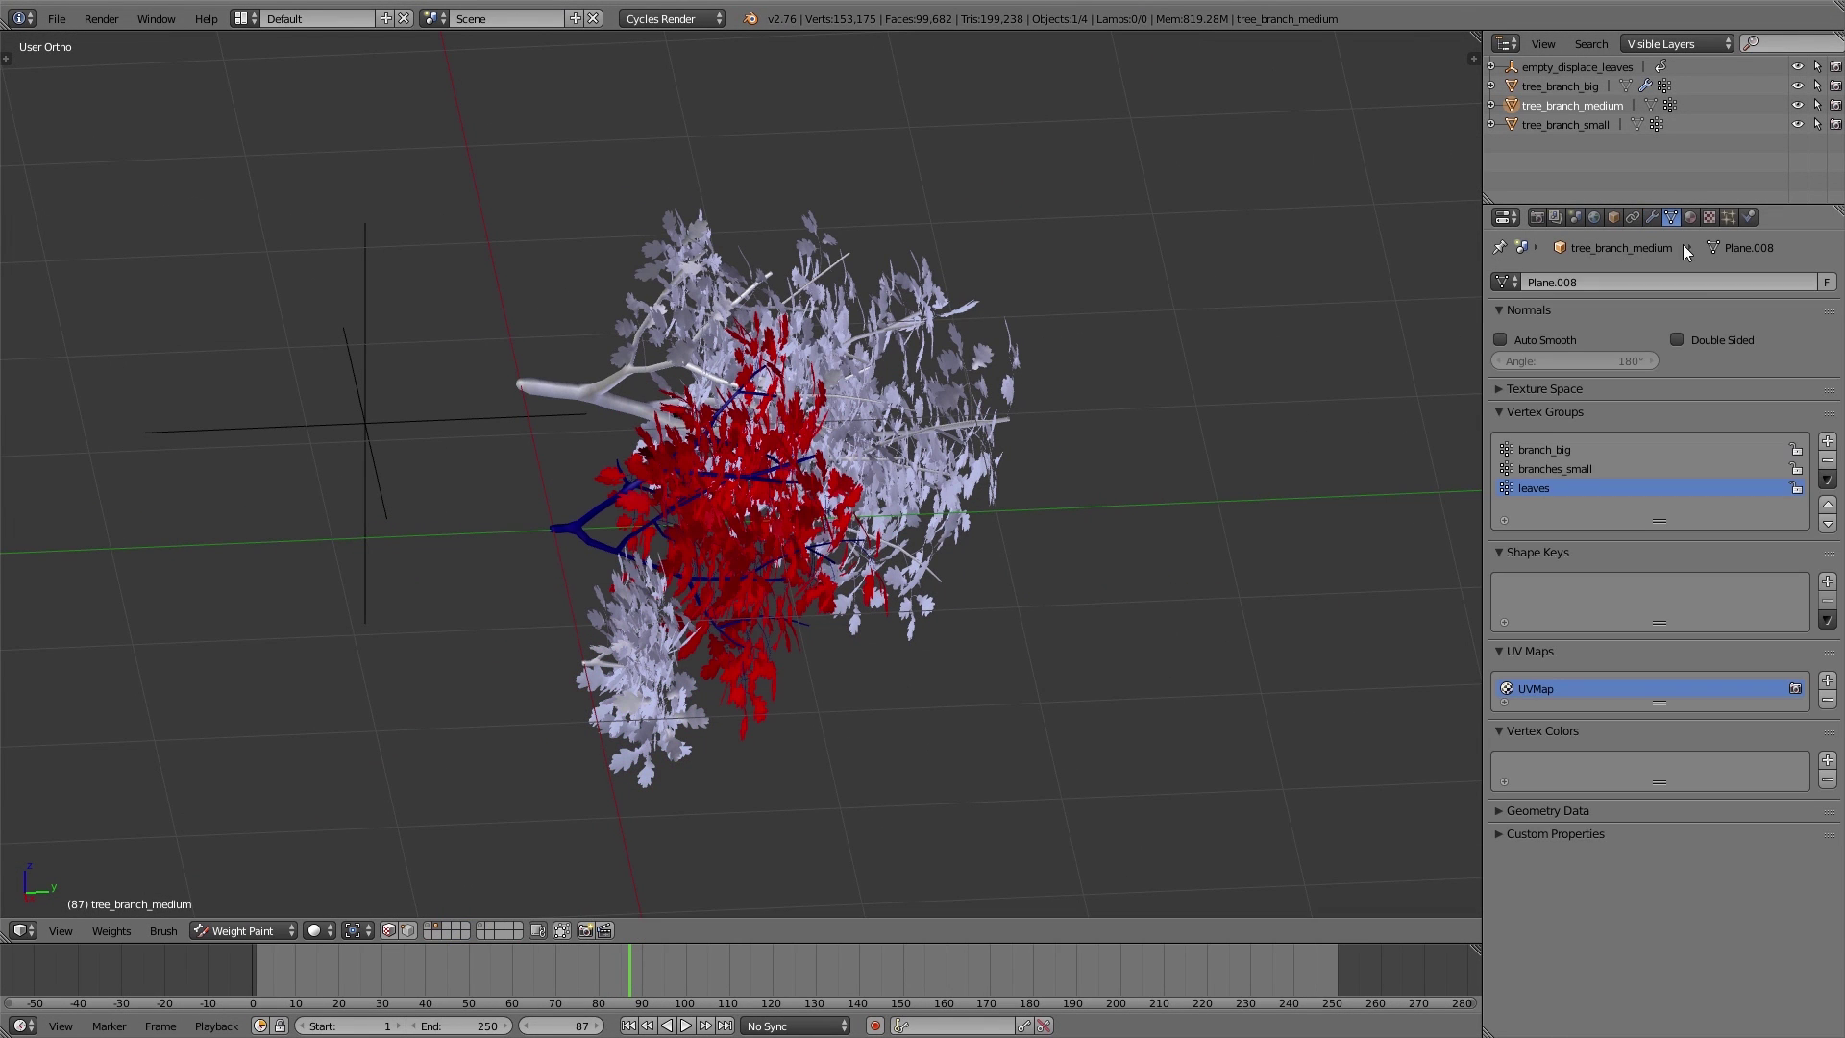
click(1827, 441)
key(ctrl+Tab)
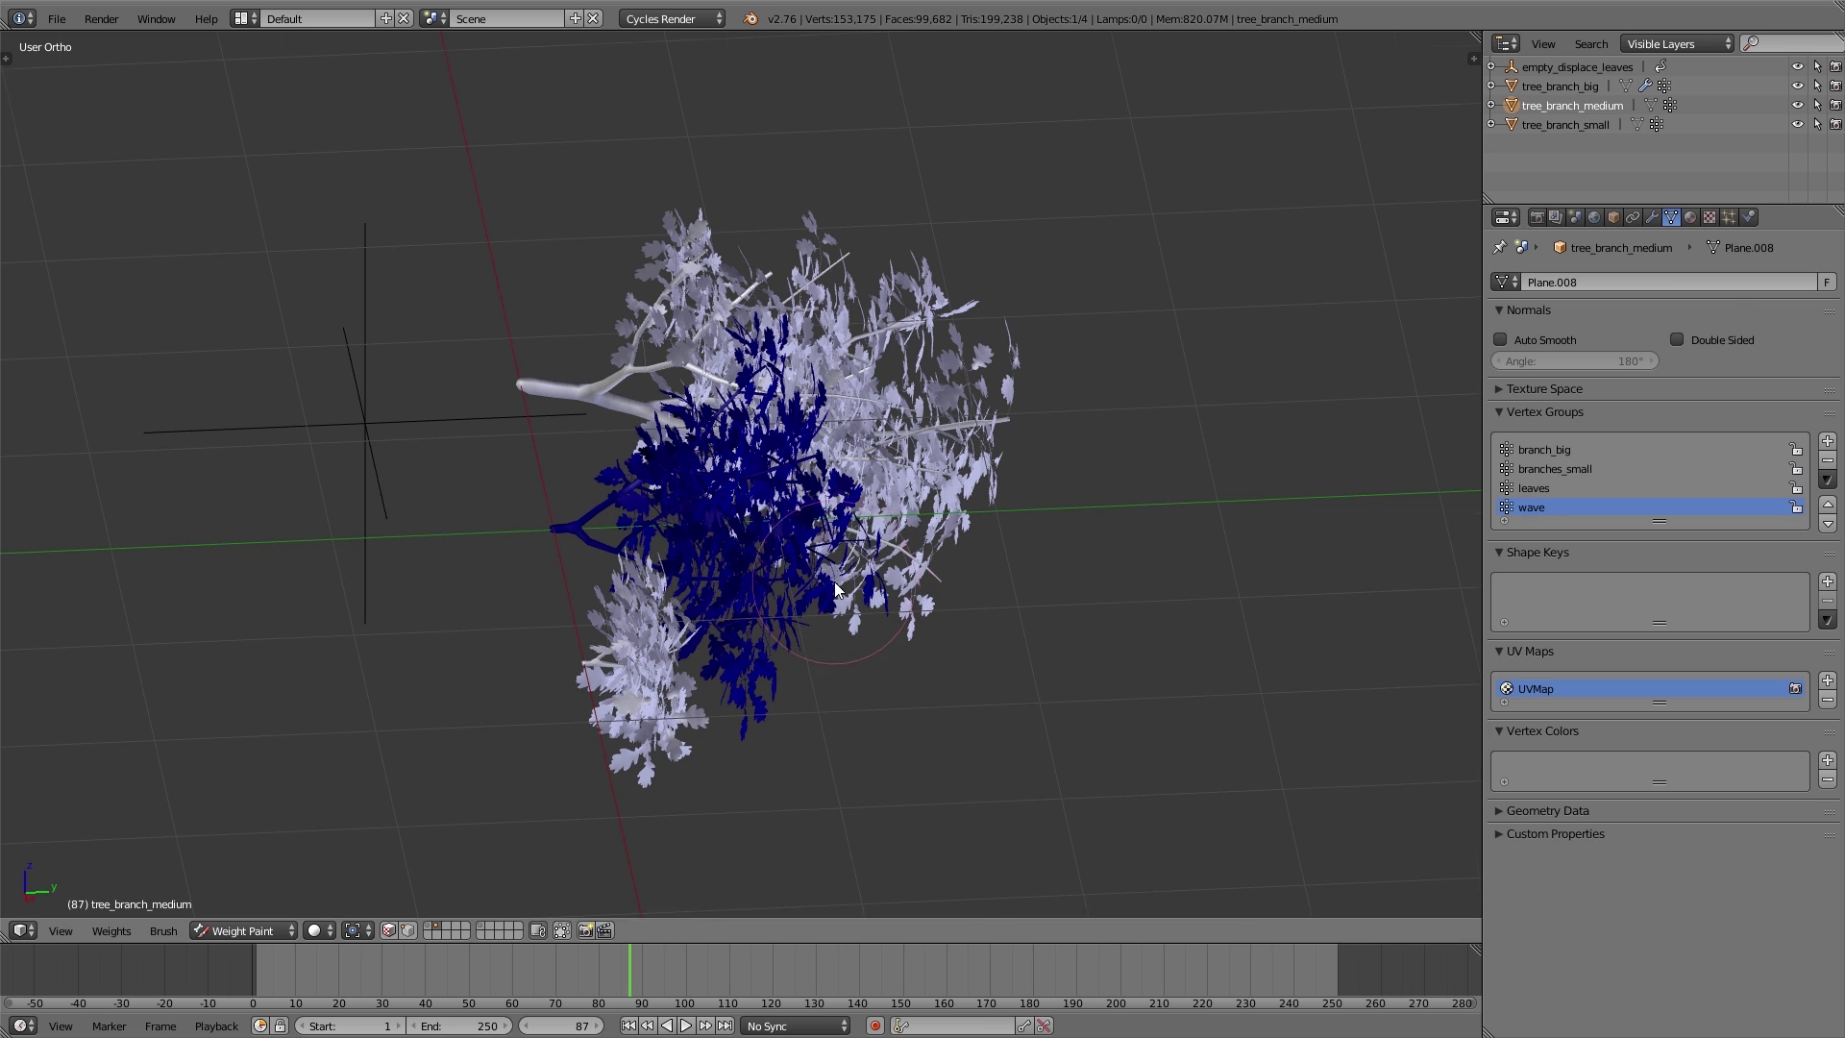
middle_drag(834, 580, 730, 586)
- Add a vertex group named wave to tree_branch_small in Weight Paint mode, then return to Object Mode
right_click(634, 634)
key(ctrl+Tab)
click(1828, 442)
click(1526, 507)
text(wave)
key(Return)
key(ctrl+Tab)
- Copy the modifiers of tree_branch_big to tree_branch_small and tree_branch_medium by linking them, with the big branch as the active object
mouse_move(576, 576)
middle_down()
mouse_move(650, 511)
mouse_move(438, 219)
middle_up()
right_click(439, 219)
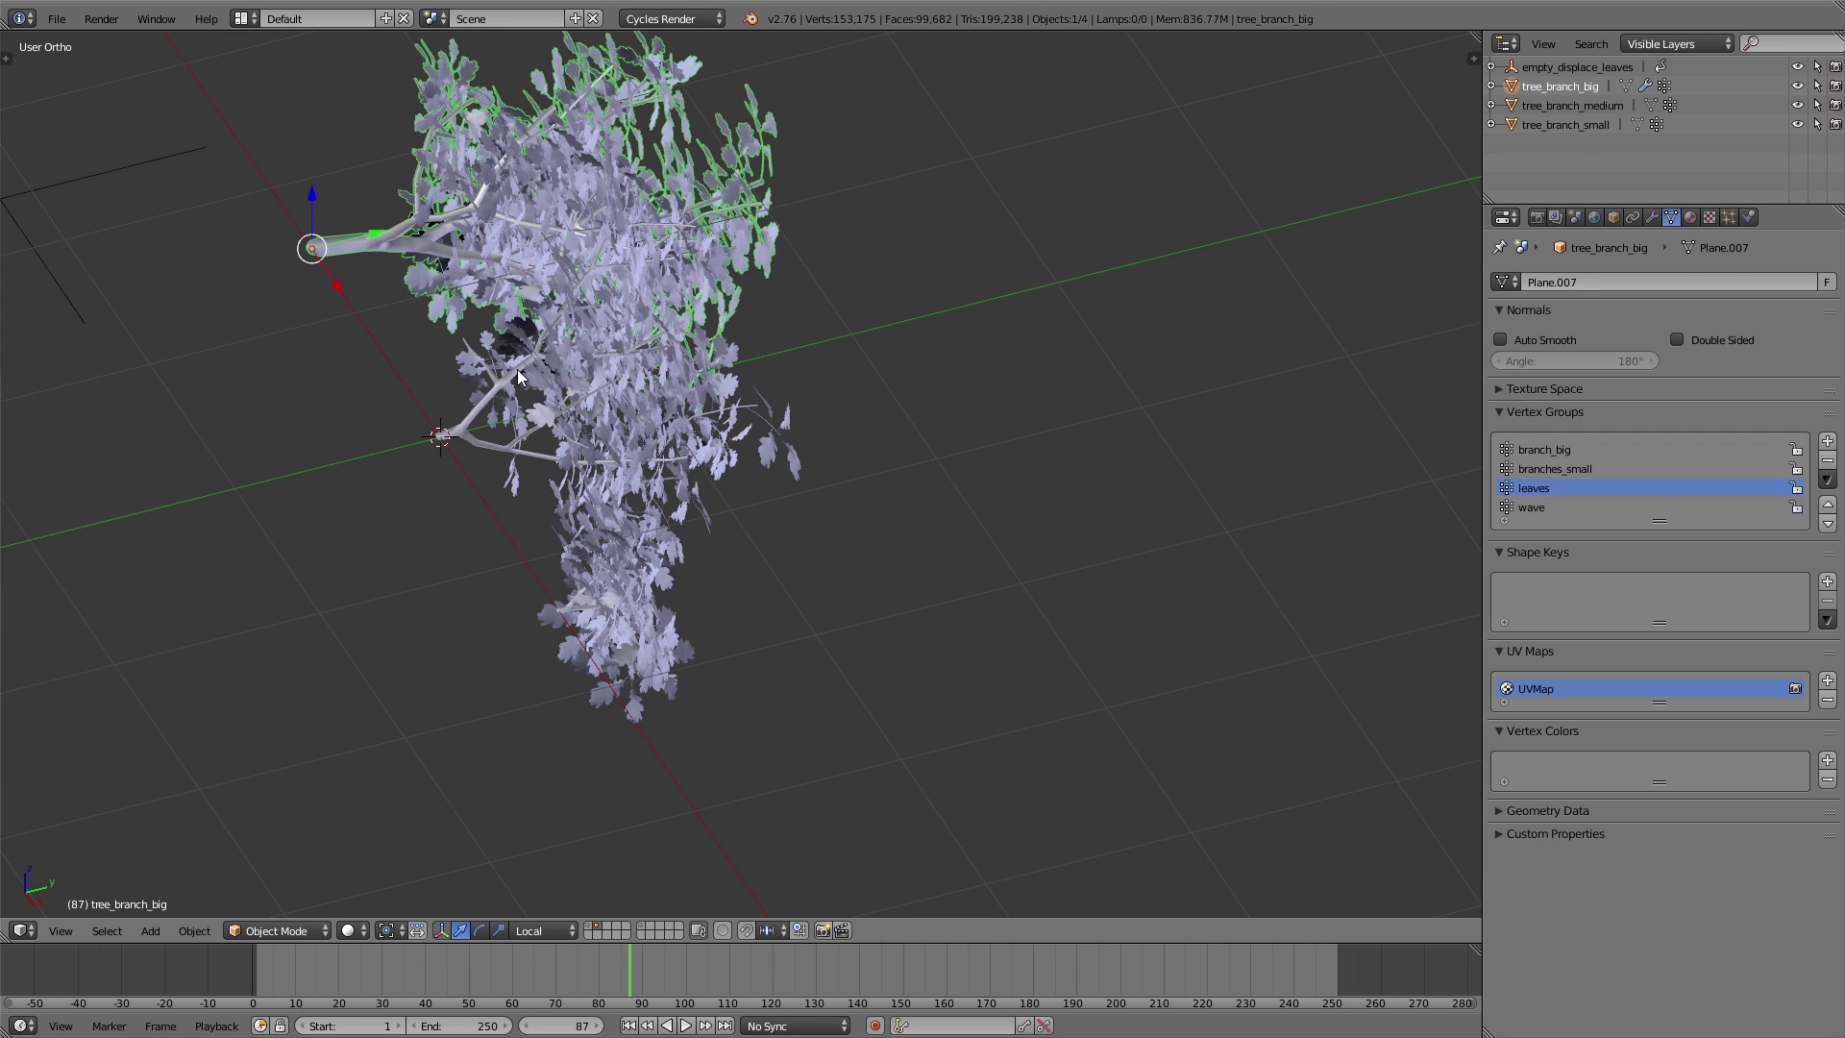
shift+right_click(575, 536)
shift+right_click(572, 486)
key(ctrl+Tab)
key(ctrl+Tab)
shift+right_click(423, 226)
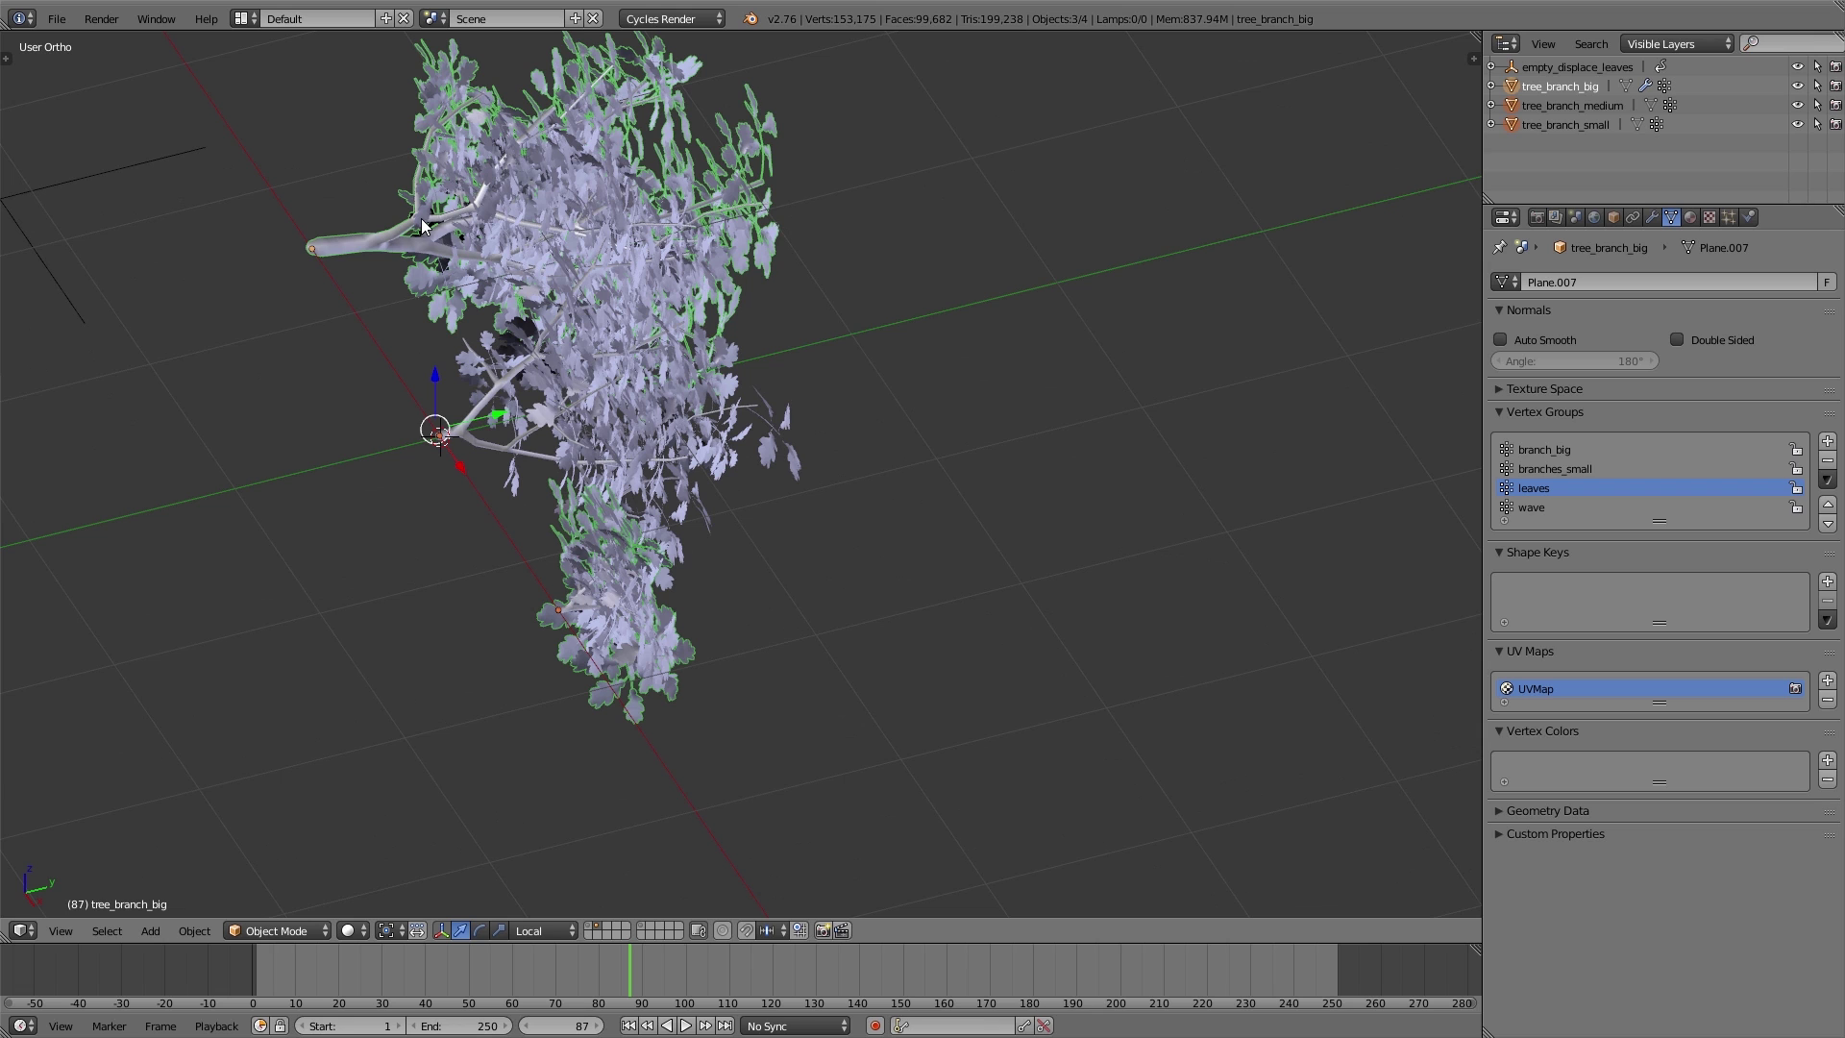
key(ctrl+l)
mouse_move(424, 223)
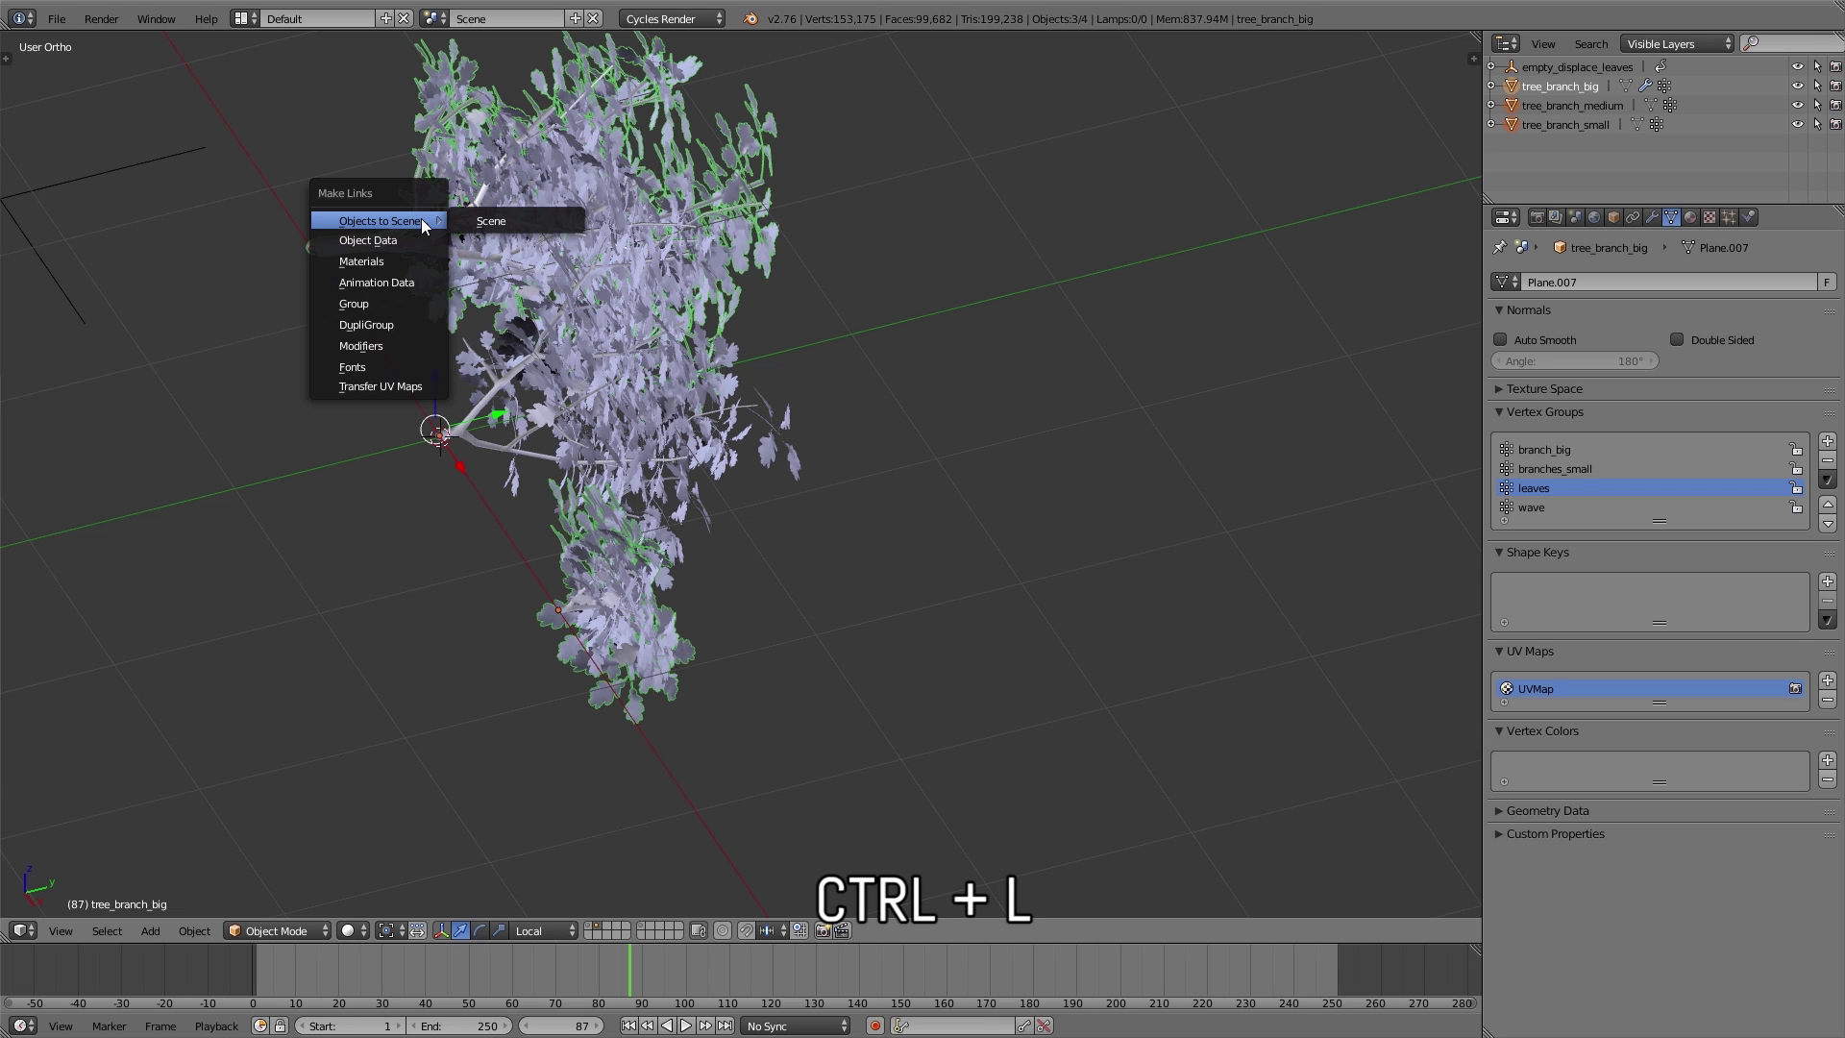
click(392, 346)
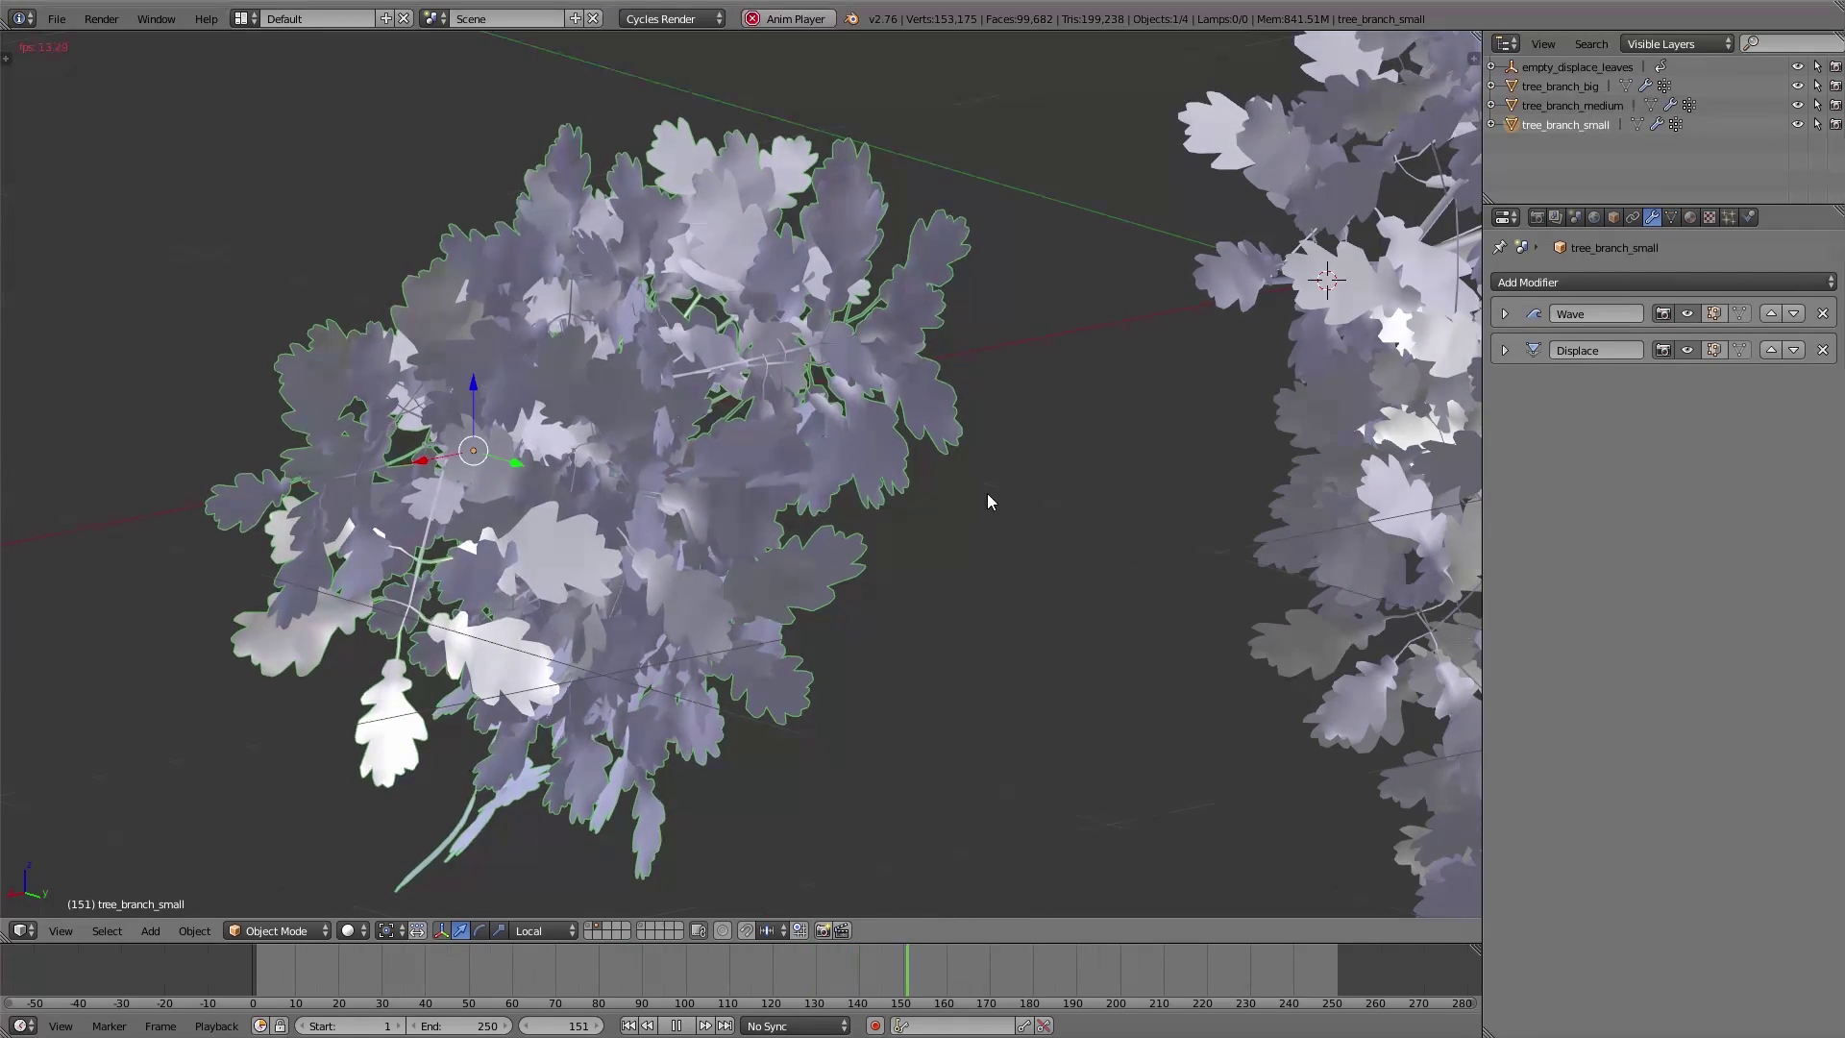
- Examine the playing animation on all three branches and check the wave weights of tree_branch_medium
shift+middle_drag(754, 454, 365, 446)
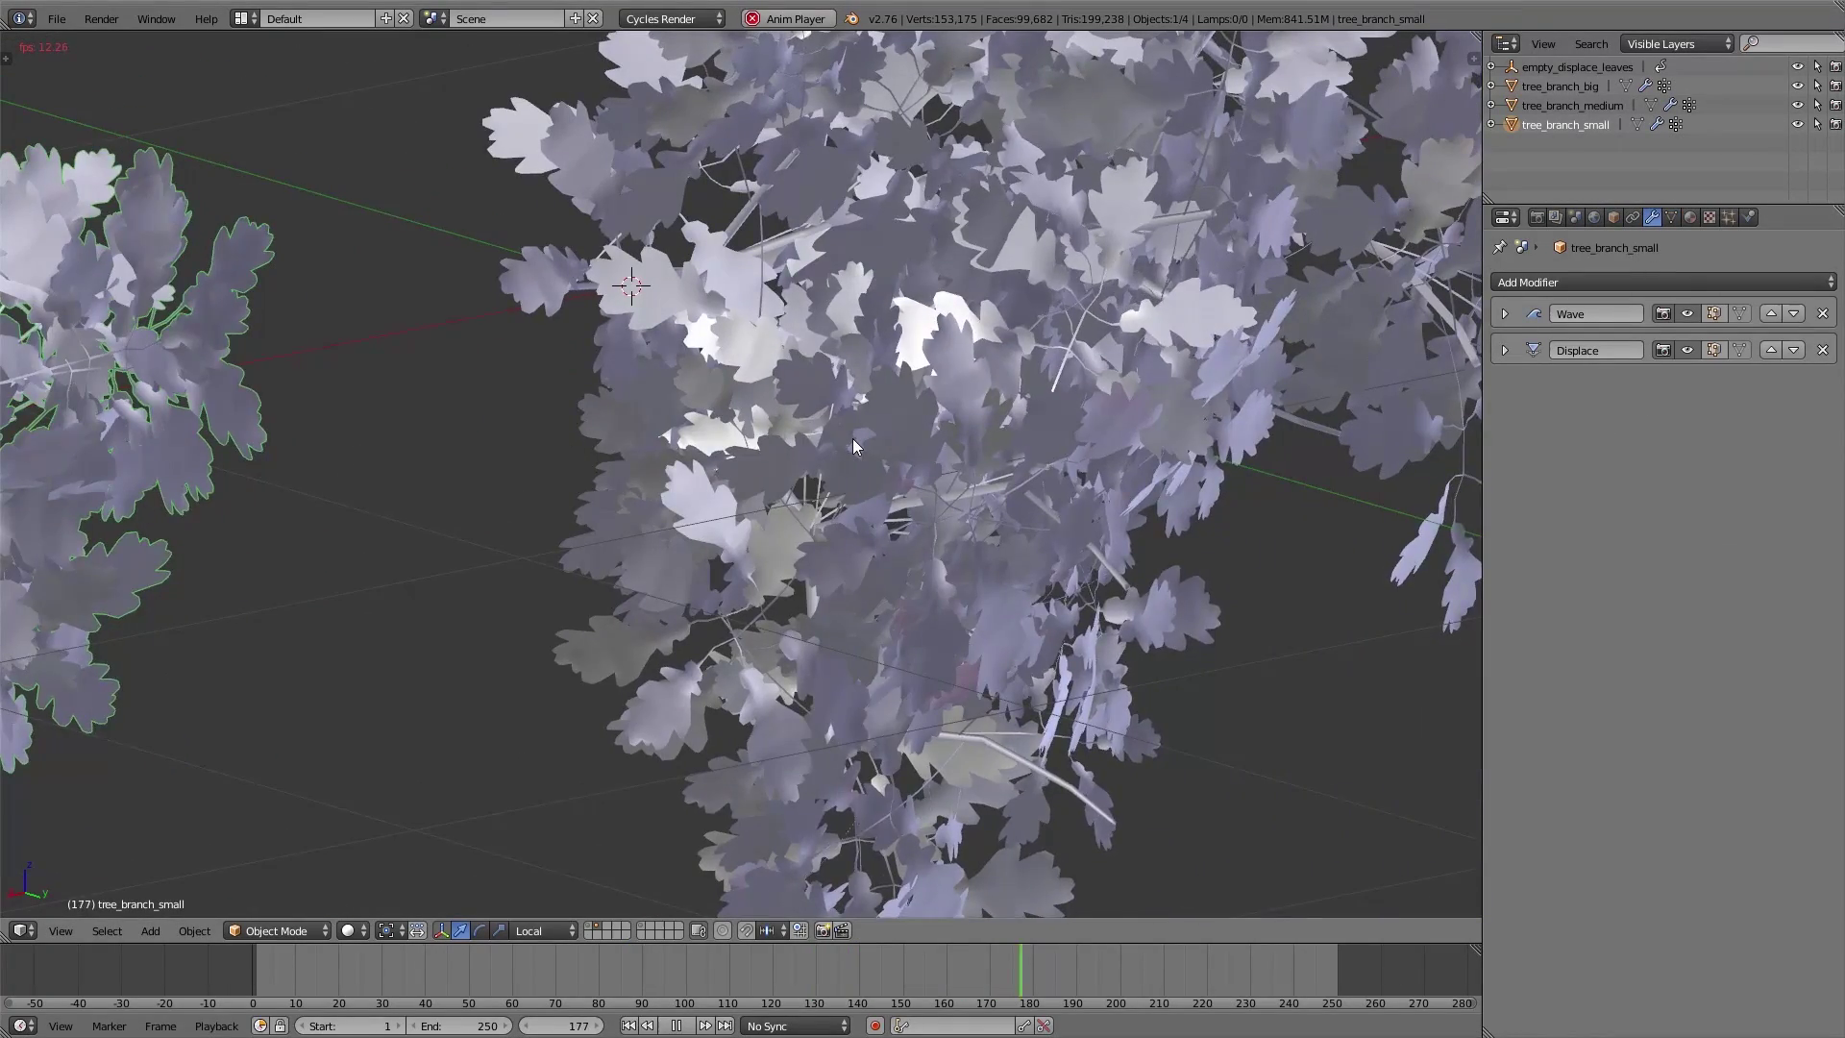
scroll(852, 438, down, 4)
middle_drag(761, 500, 840, 505)
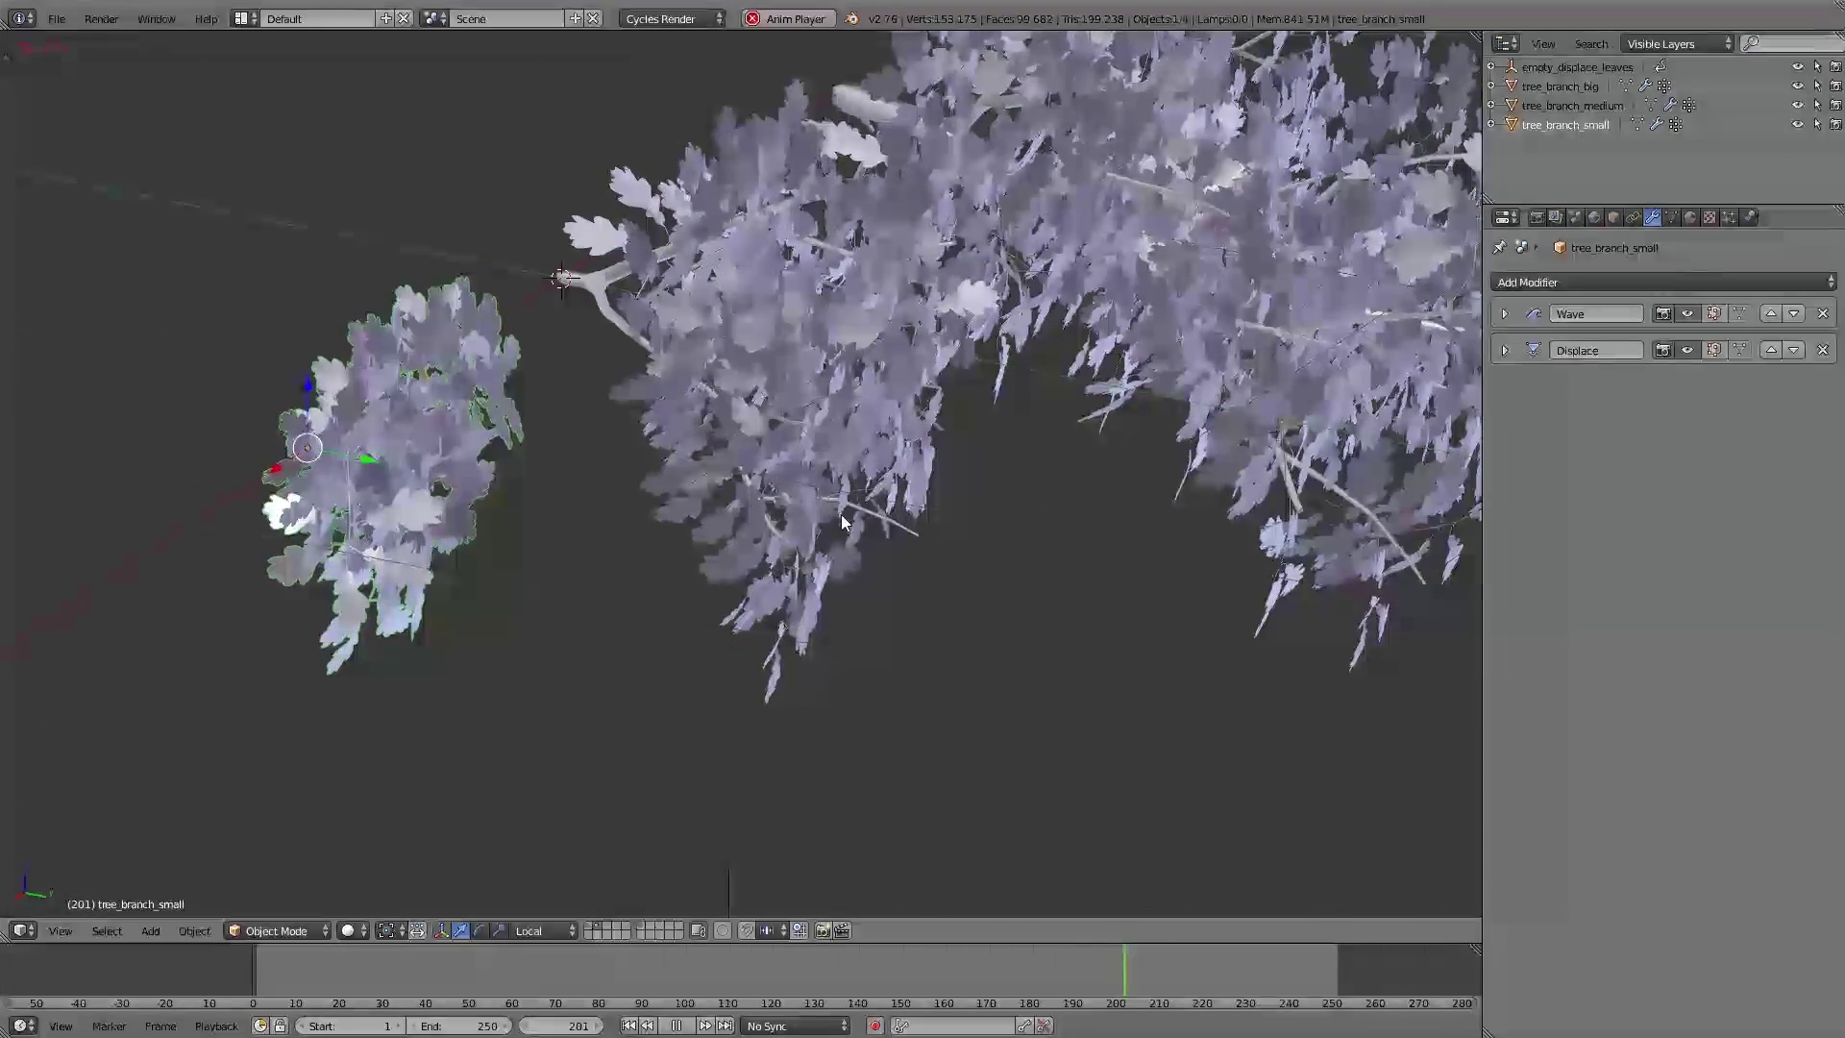
middle_drag(966, 446, 1036, 394)
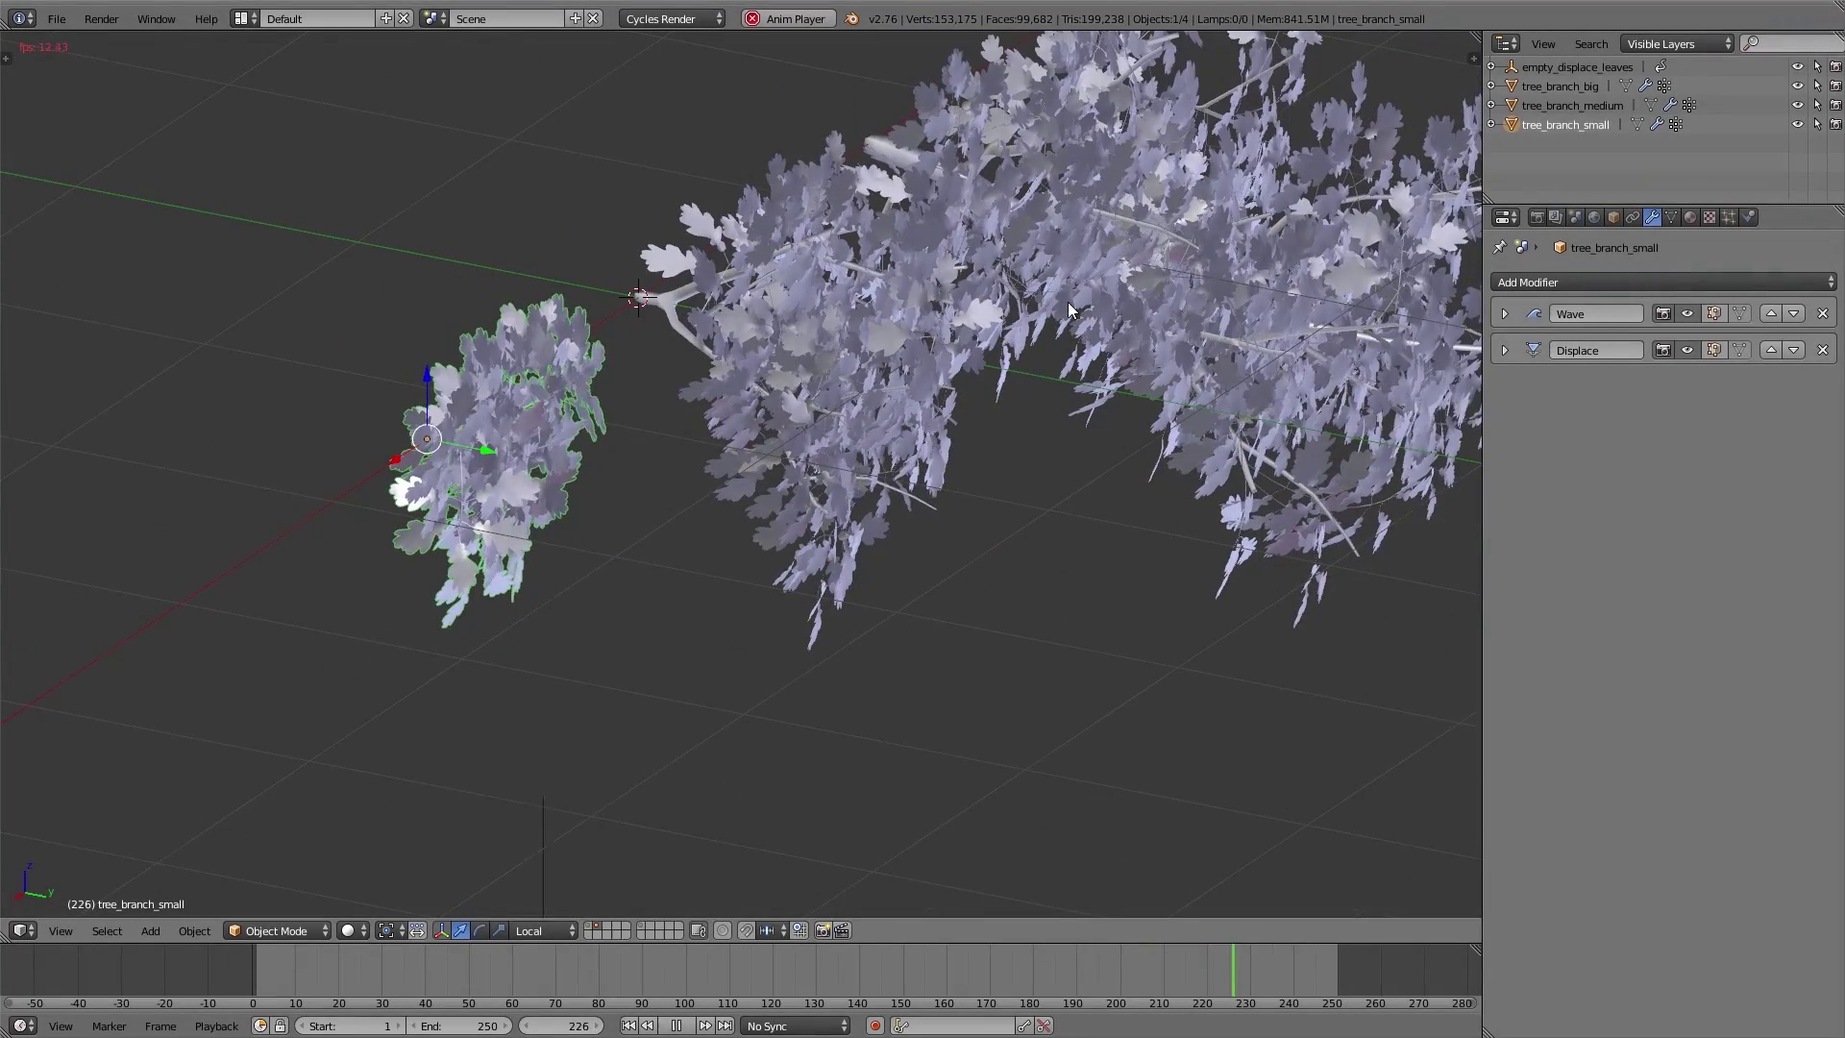
right_click(798, 320)
key(ctrl+Tab)
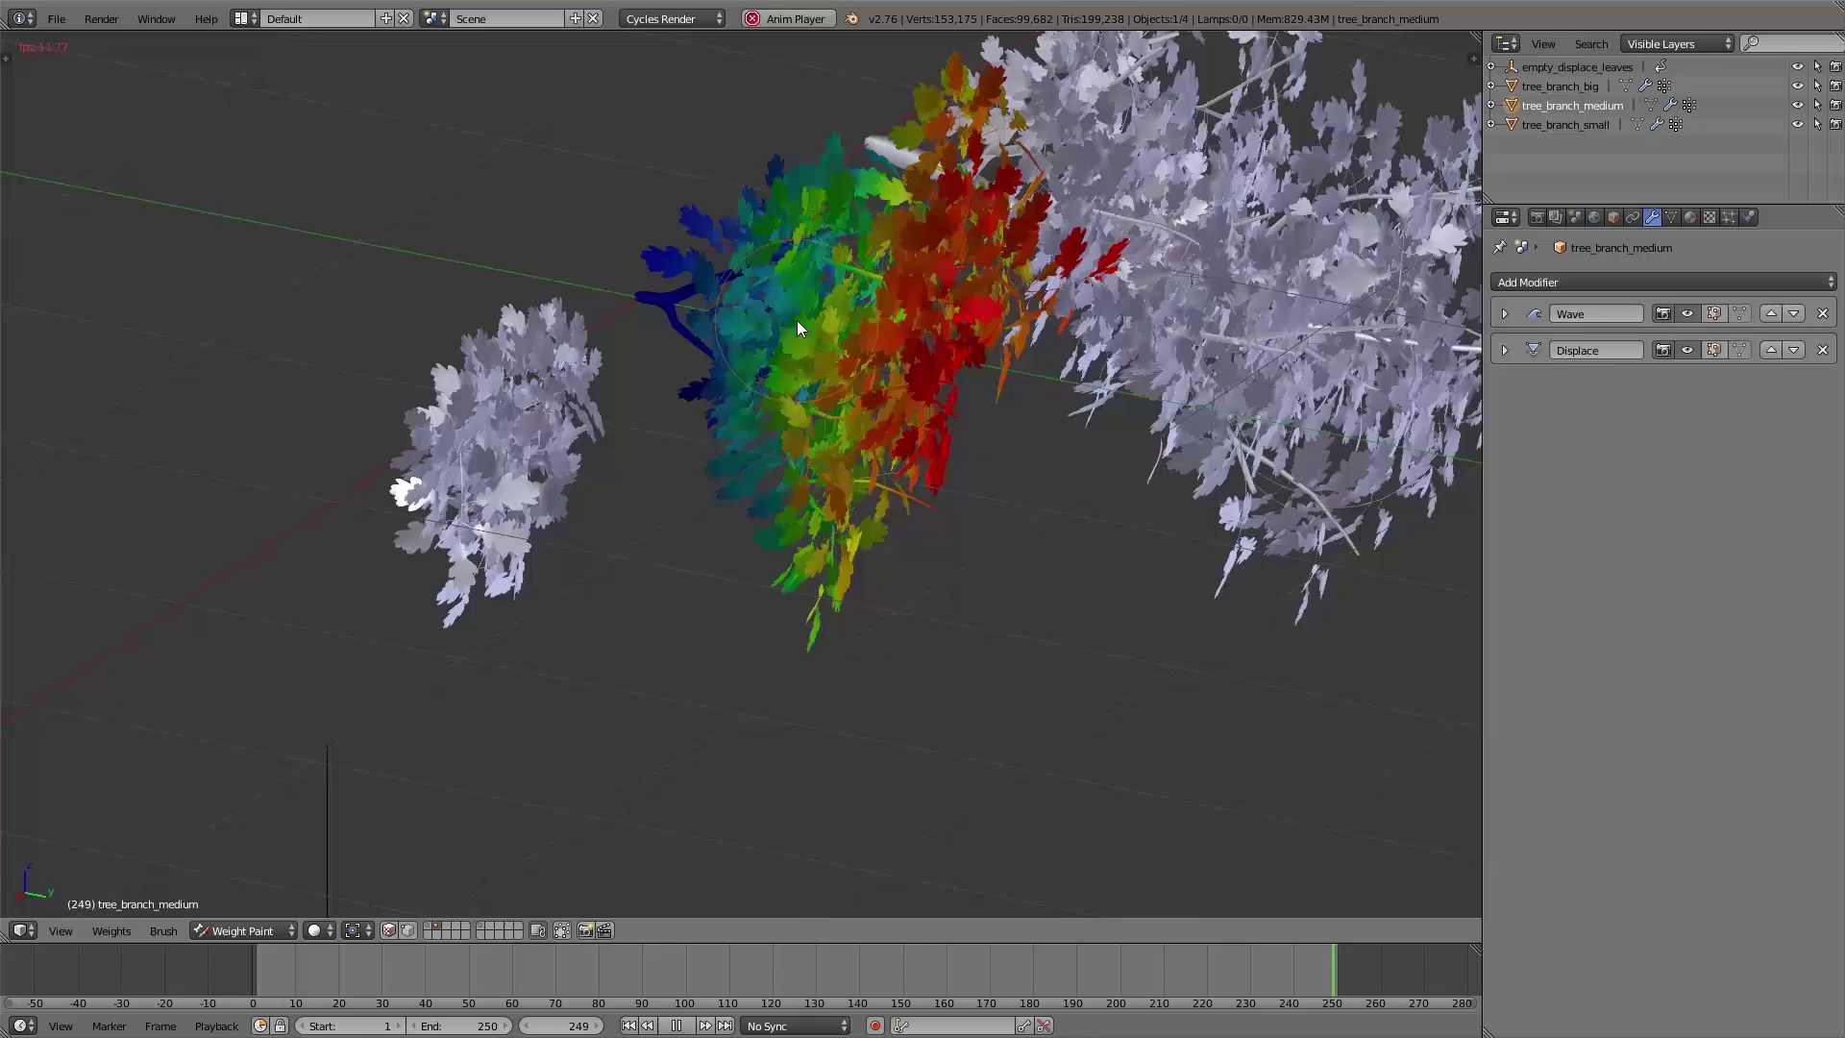
key(ctrl+Tab)
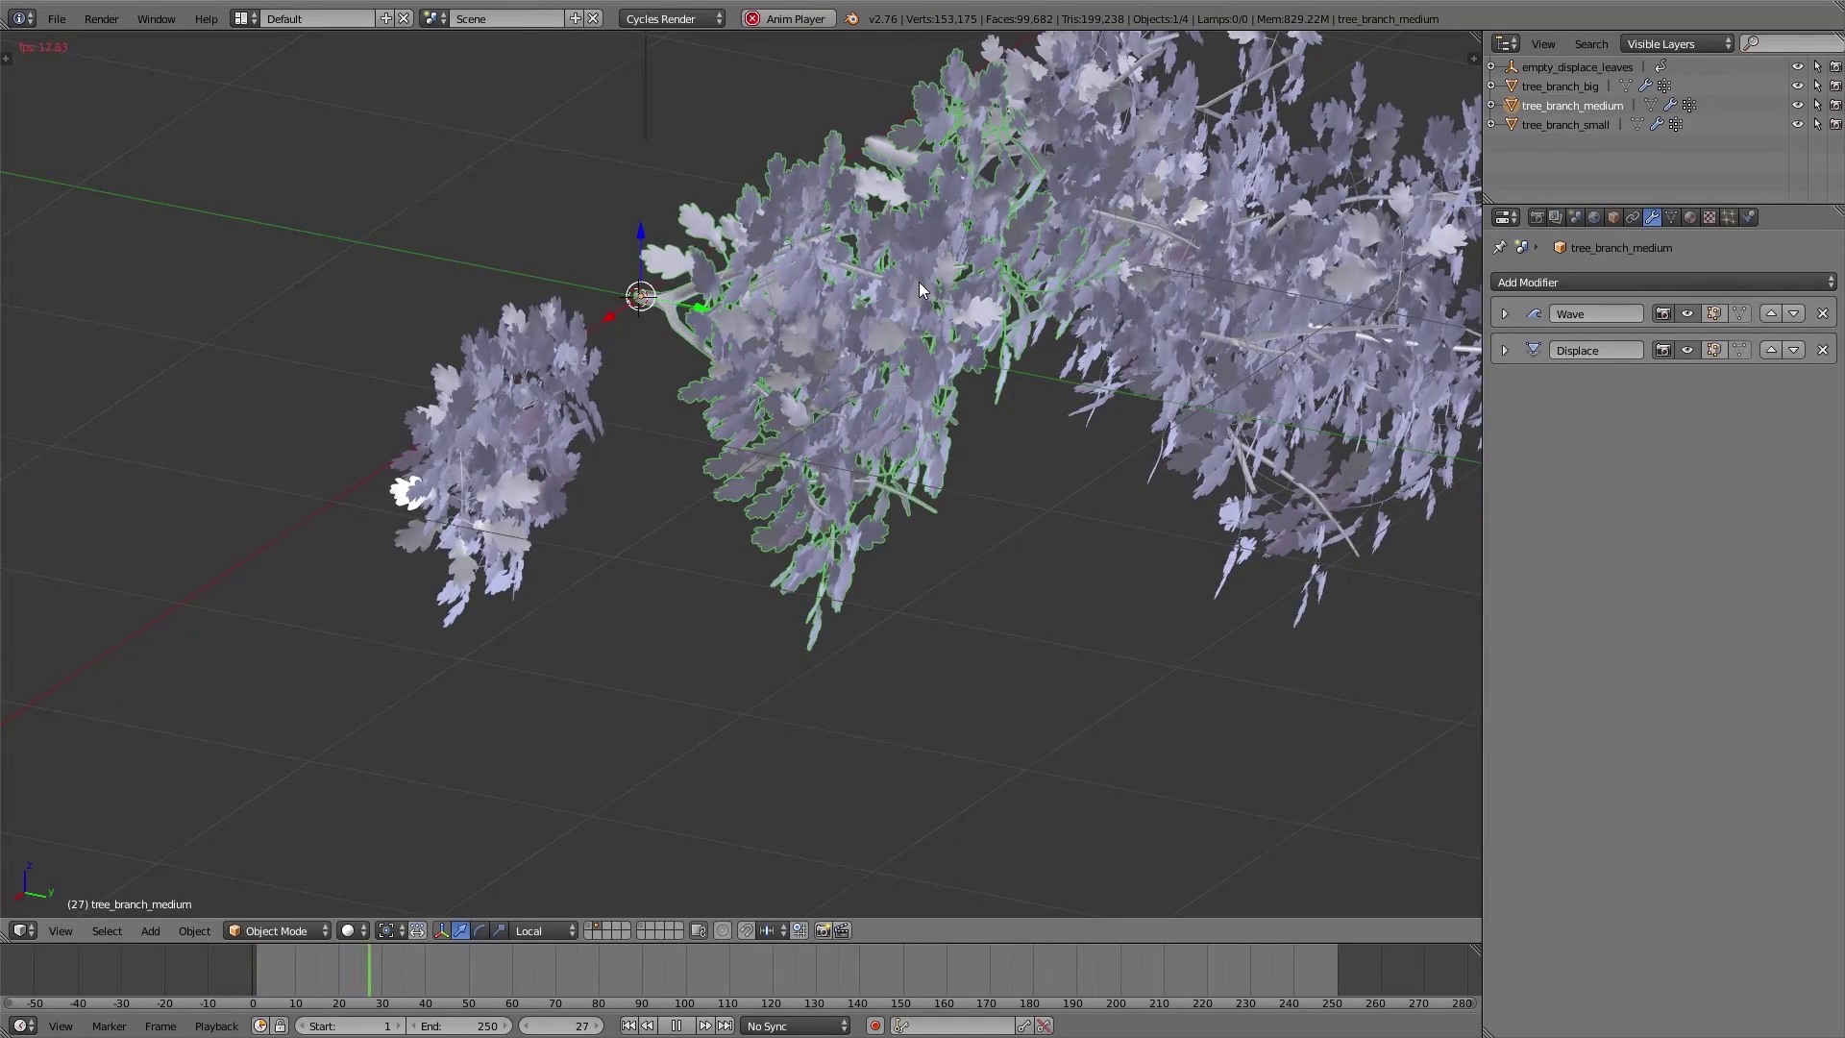
middle_drag(919, 280, 821, 363)
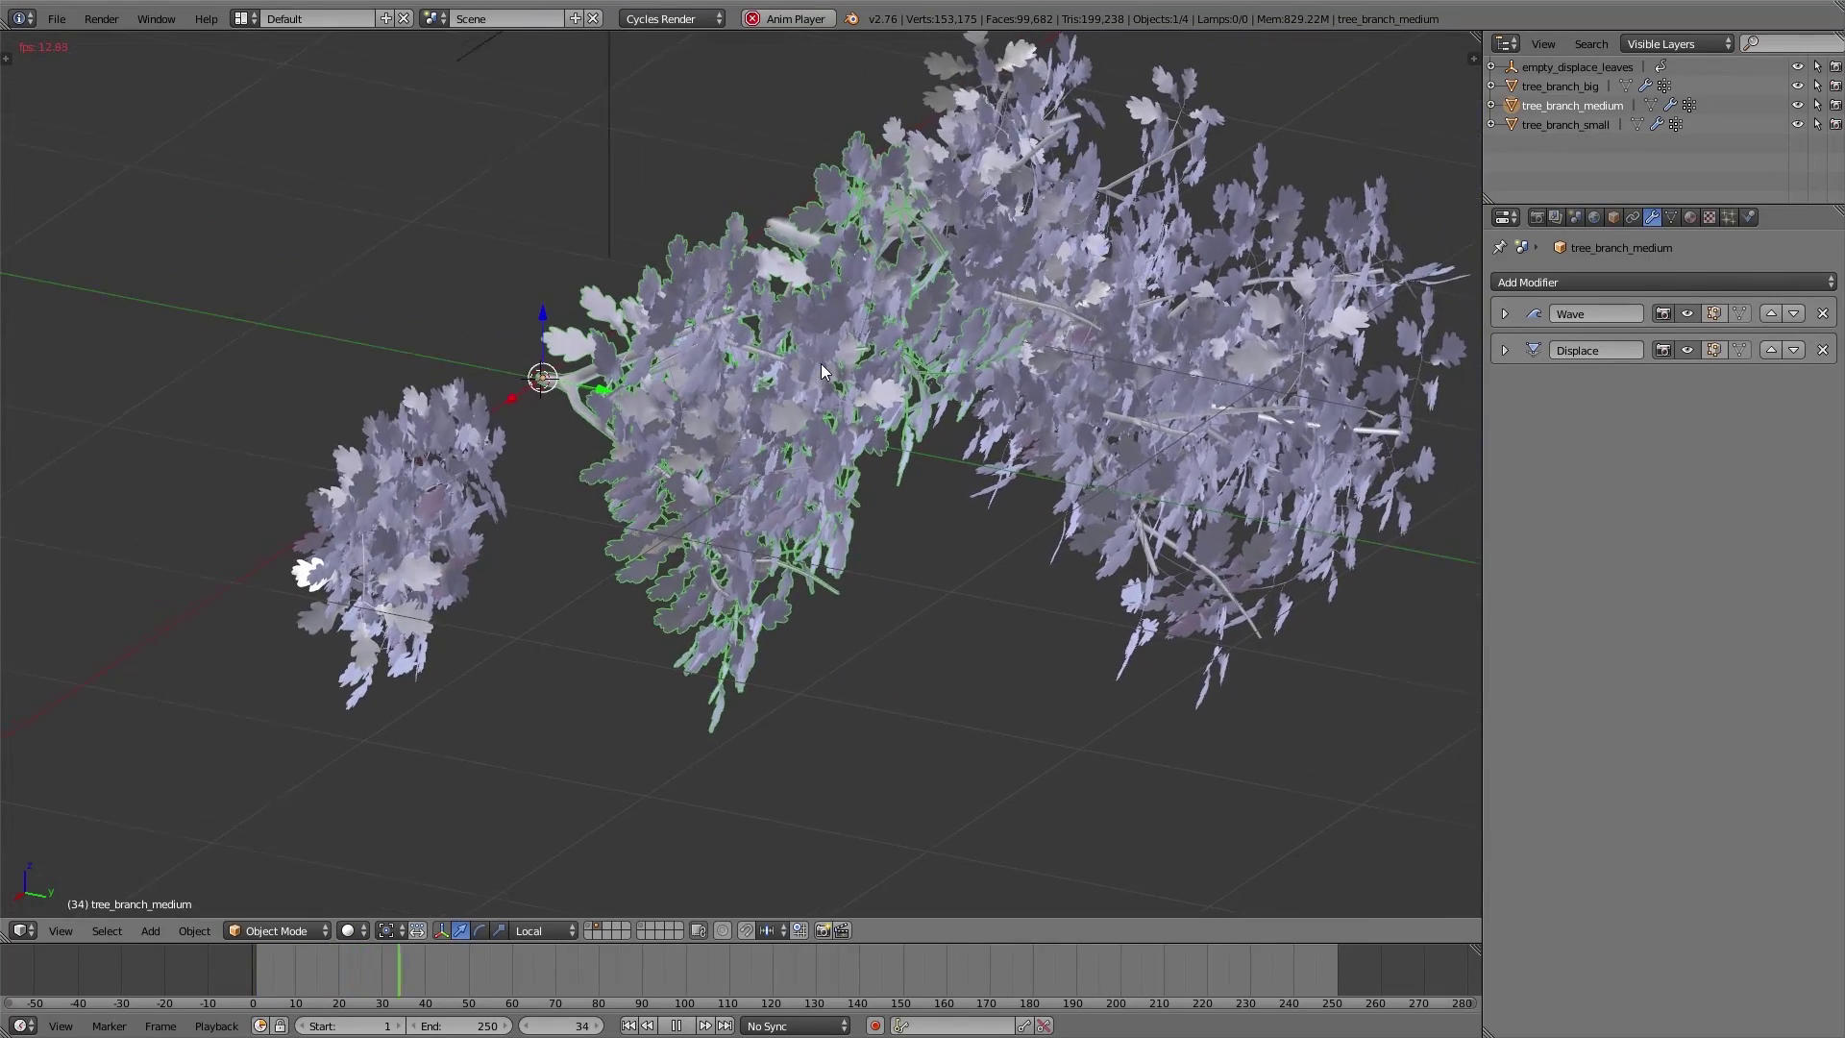
- Set the Wave modifier's time offset to -108.1 on tree_branch_medium and -31.5 on tree_branch_small
click(1505, 313)
drag(1536, 476, 392, 510)
right_click(393, 509)
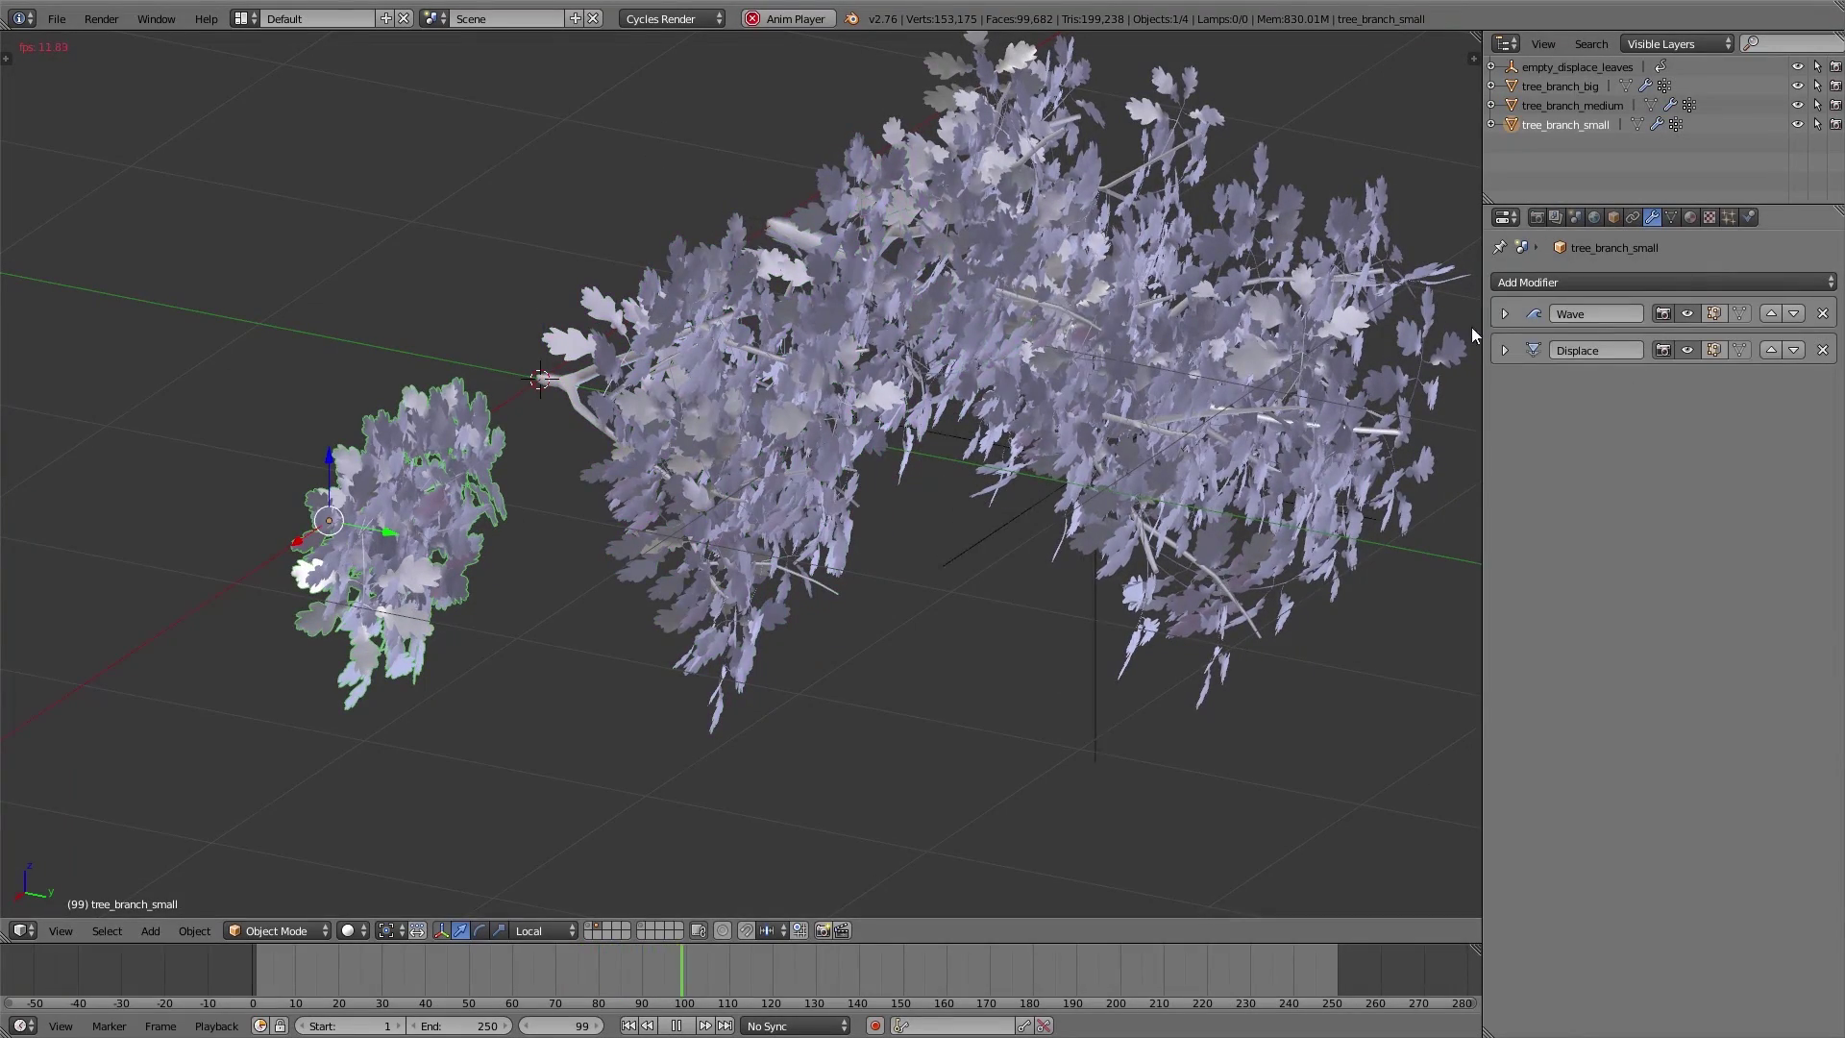
drag(1609, 477, 792, 460)
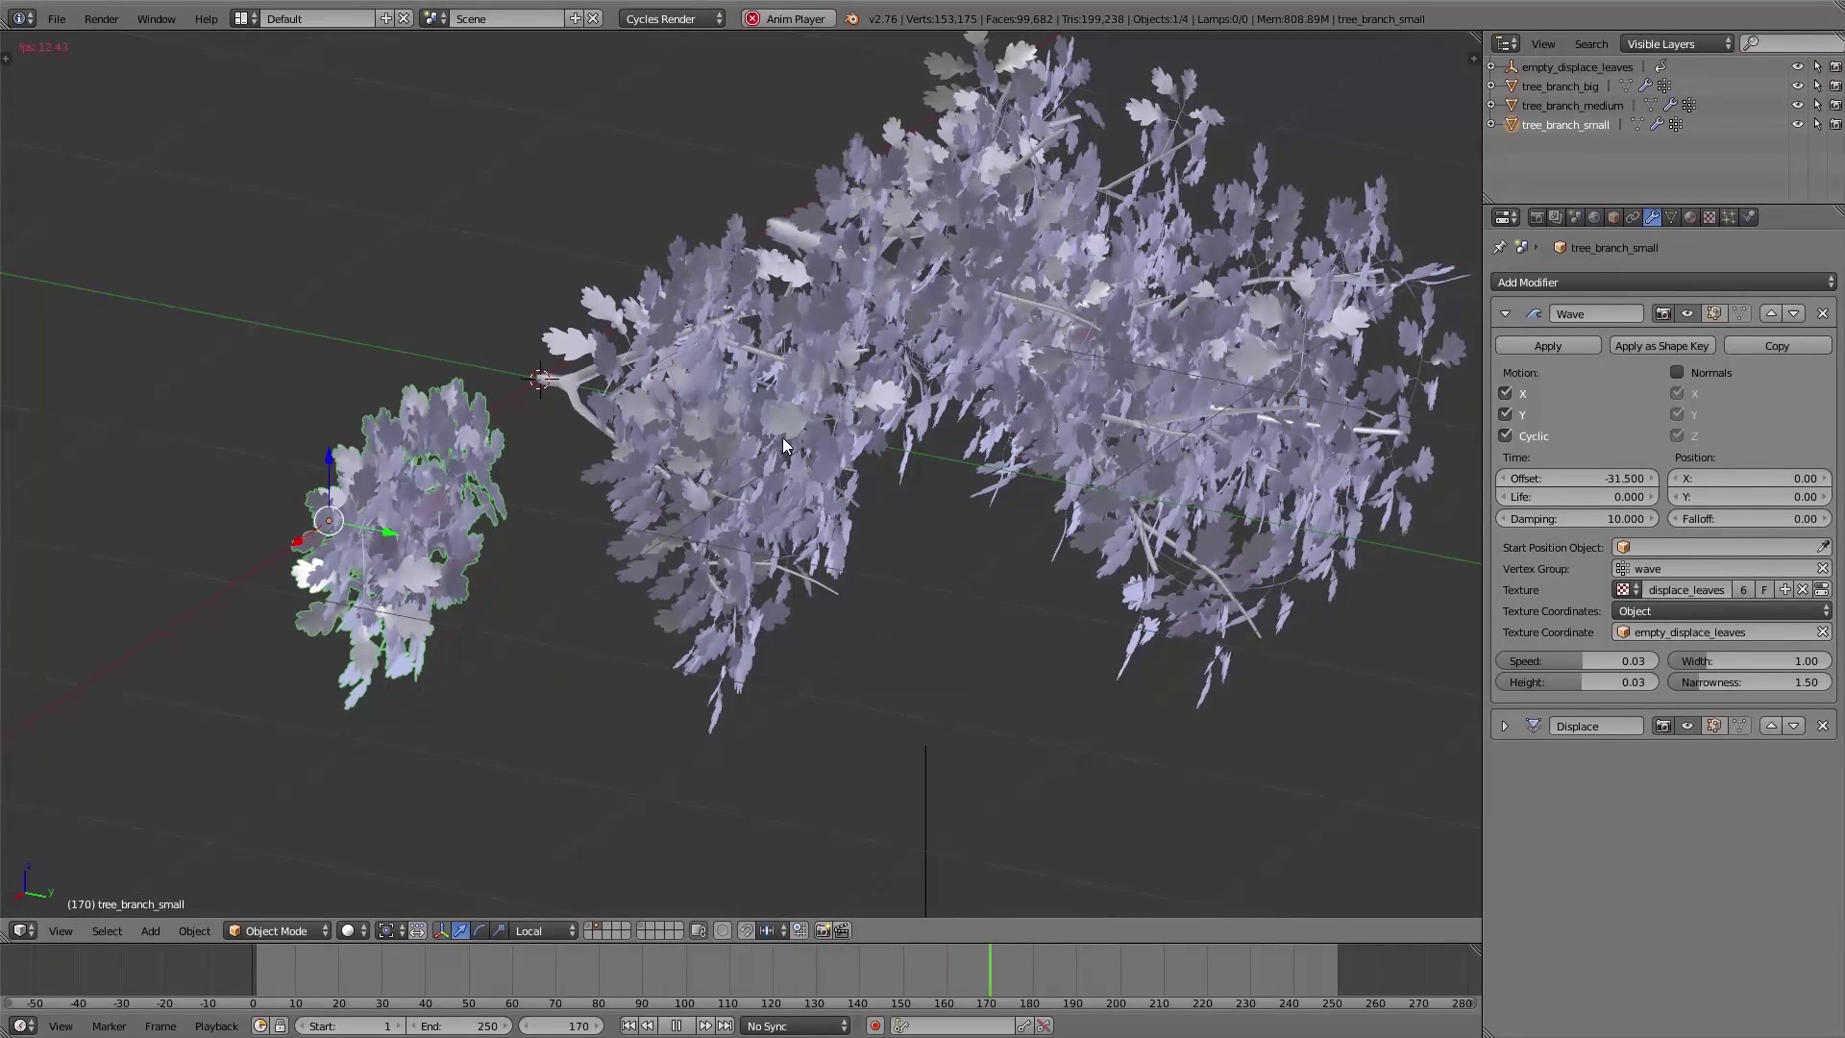
- Move tree_branch_medium along its local Y axis until it stands clear of the big branch
scroll(782, 440, down, 2)
right_click(608, 399)
key(g)
key(y)
key(y)
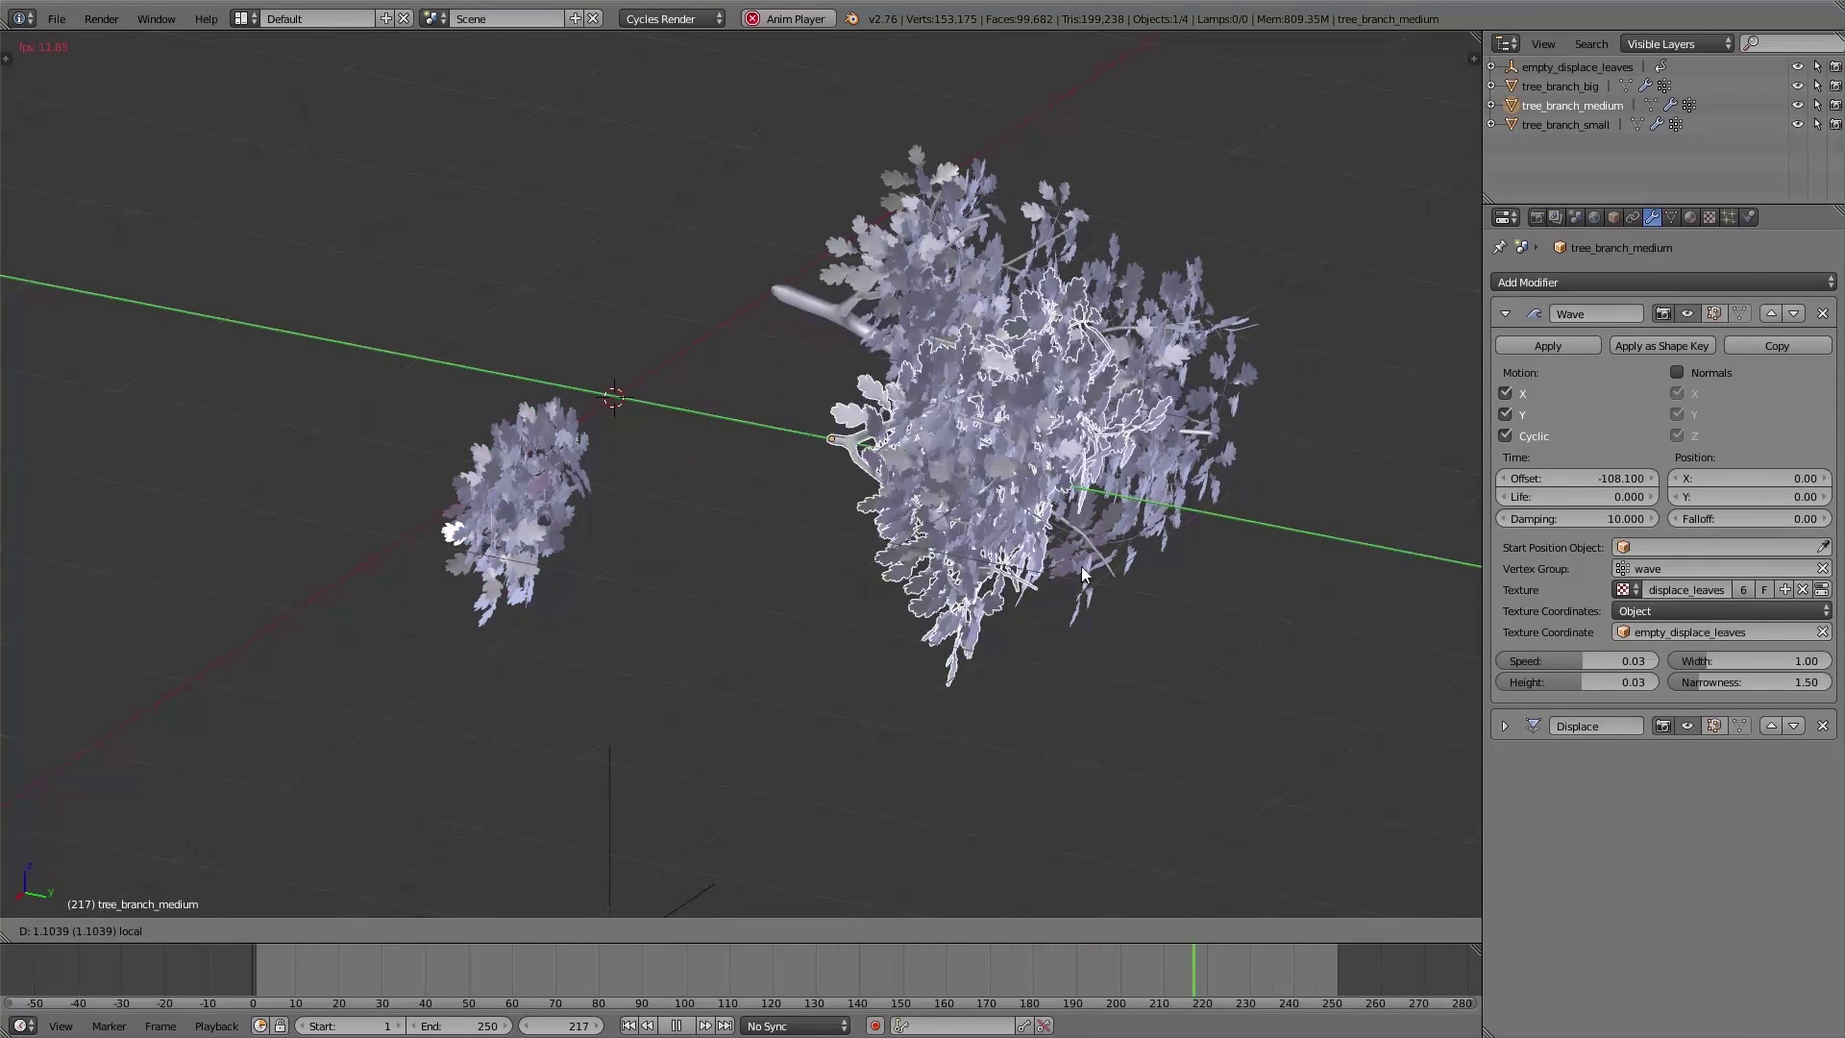
click(1165, 598)
- Raise tree_branch_small along its Z axis to just above the ground grid
right_click(515, 477)
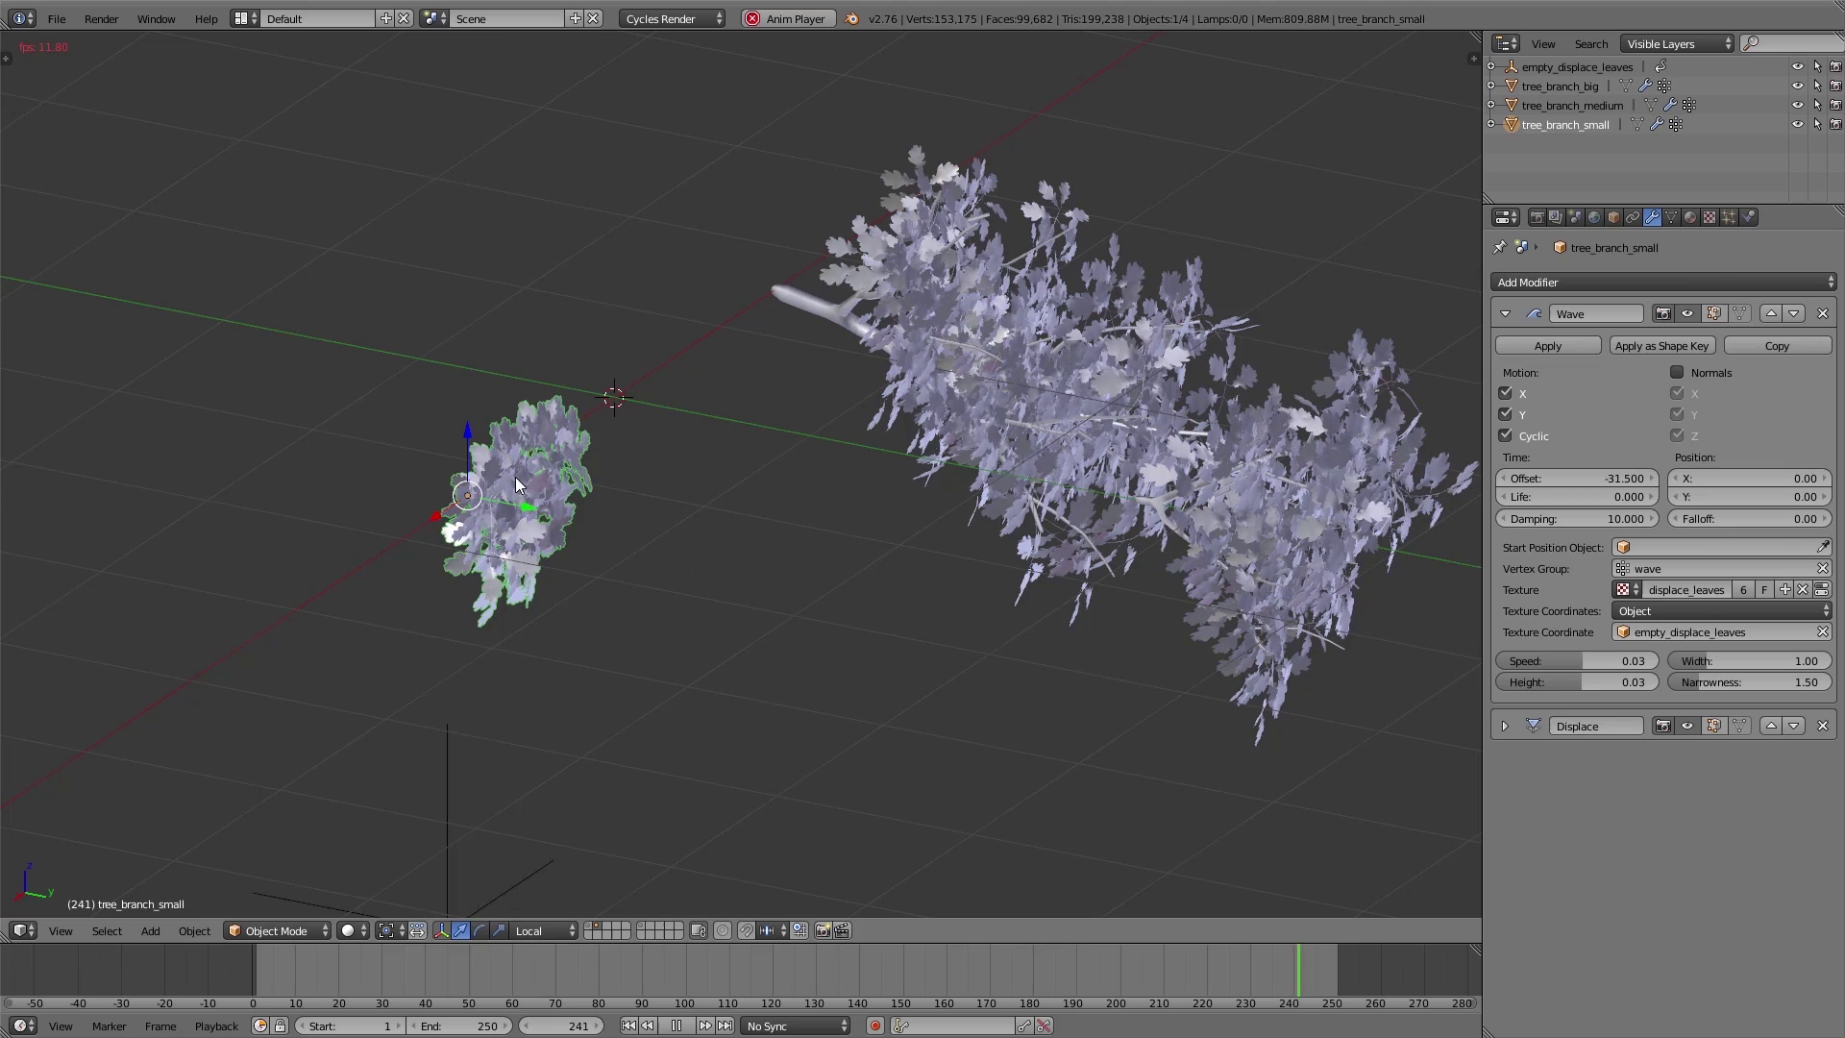
key(g)
key(z)
click(778, 257)
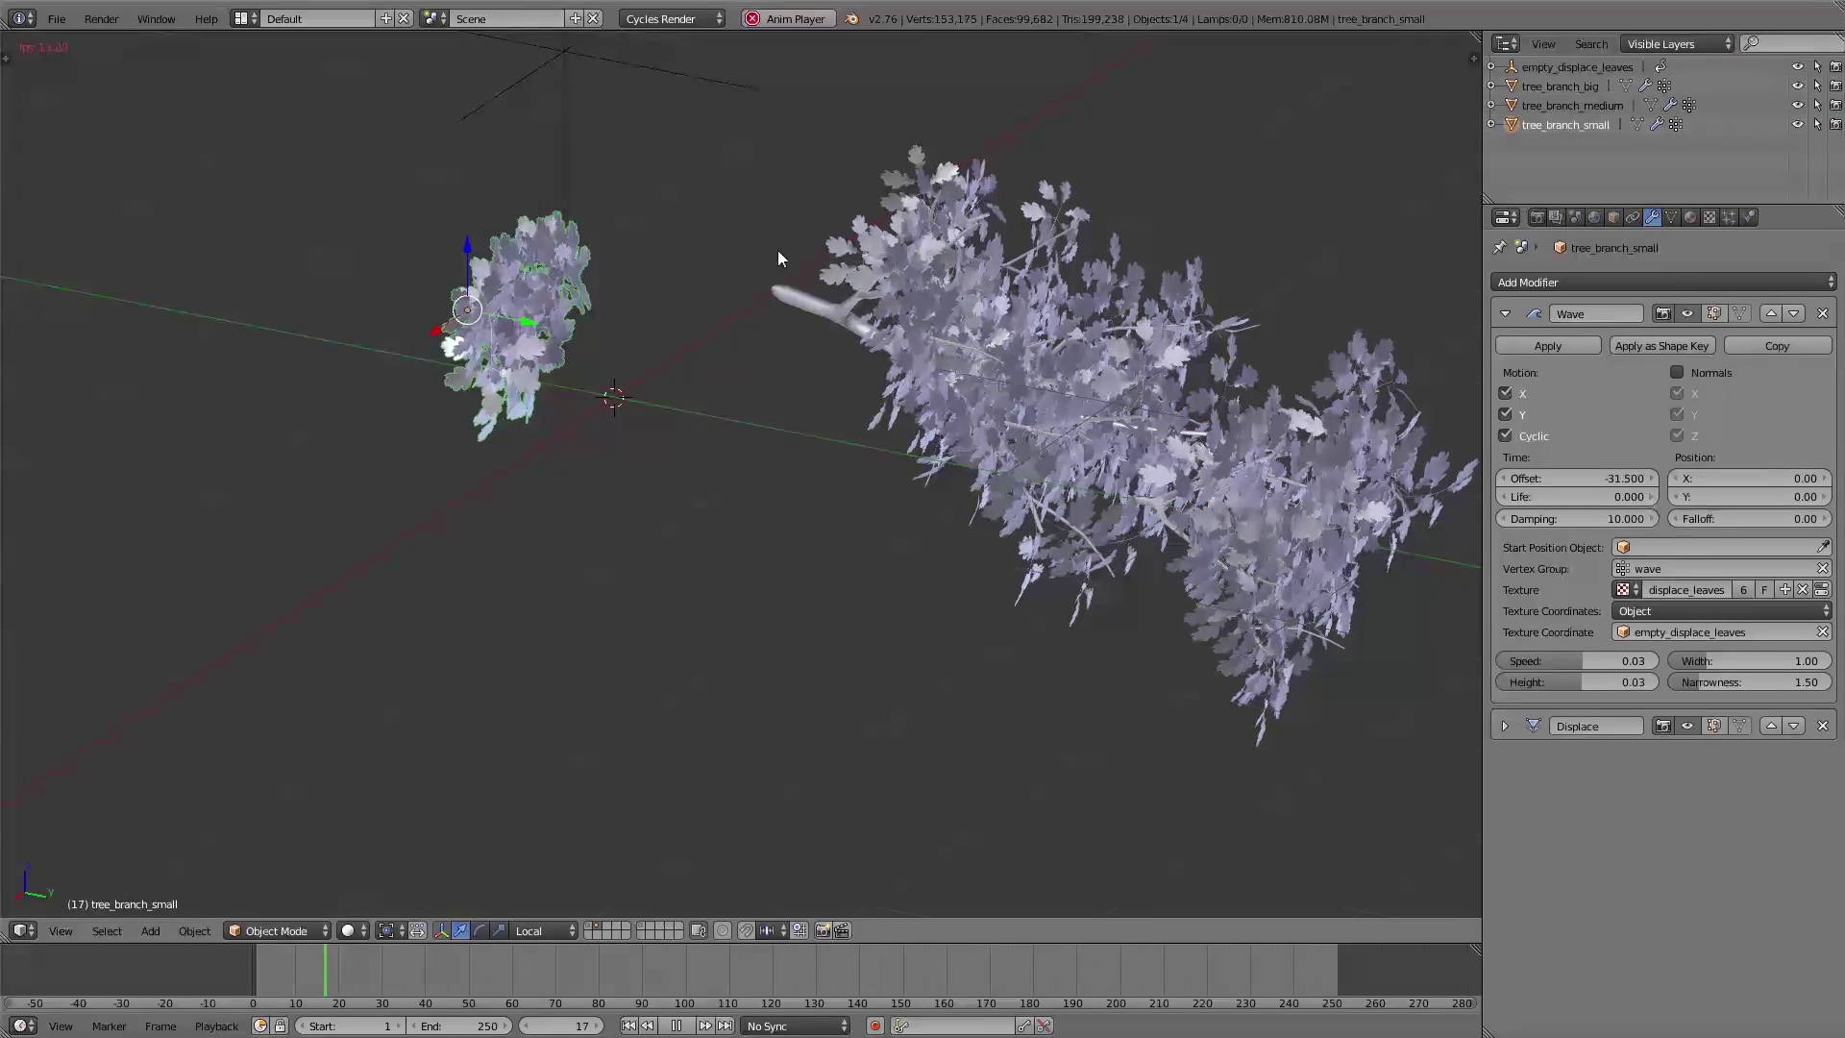
- Move tree_branch_big along its local Y axis into the gap between the small and medium branches
right_click(878, 314)
key(g)
key(y)
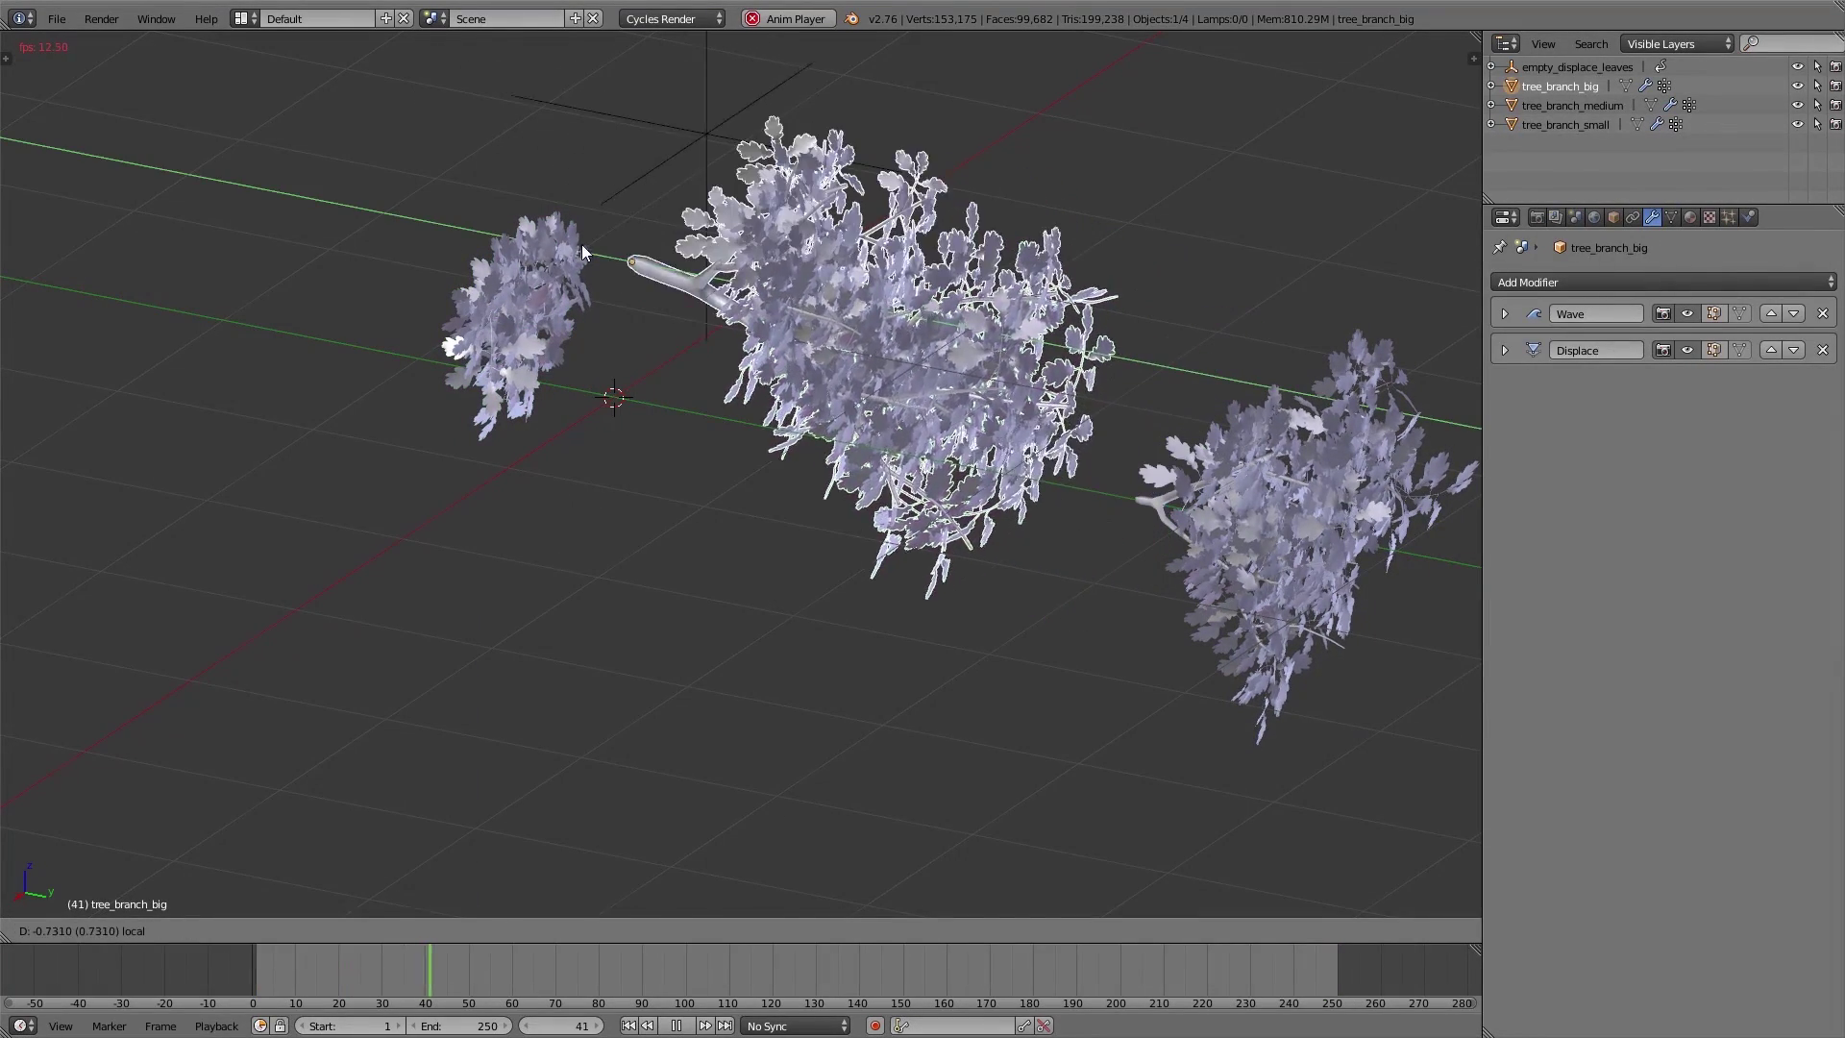
click(799, 425)
- Examine the three swaying branches from the side and from above with nothing selected, and stop the playback
middle_drag(799, 425, 815, 297)
scroll(815, 297, up, 4)
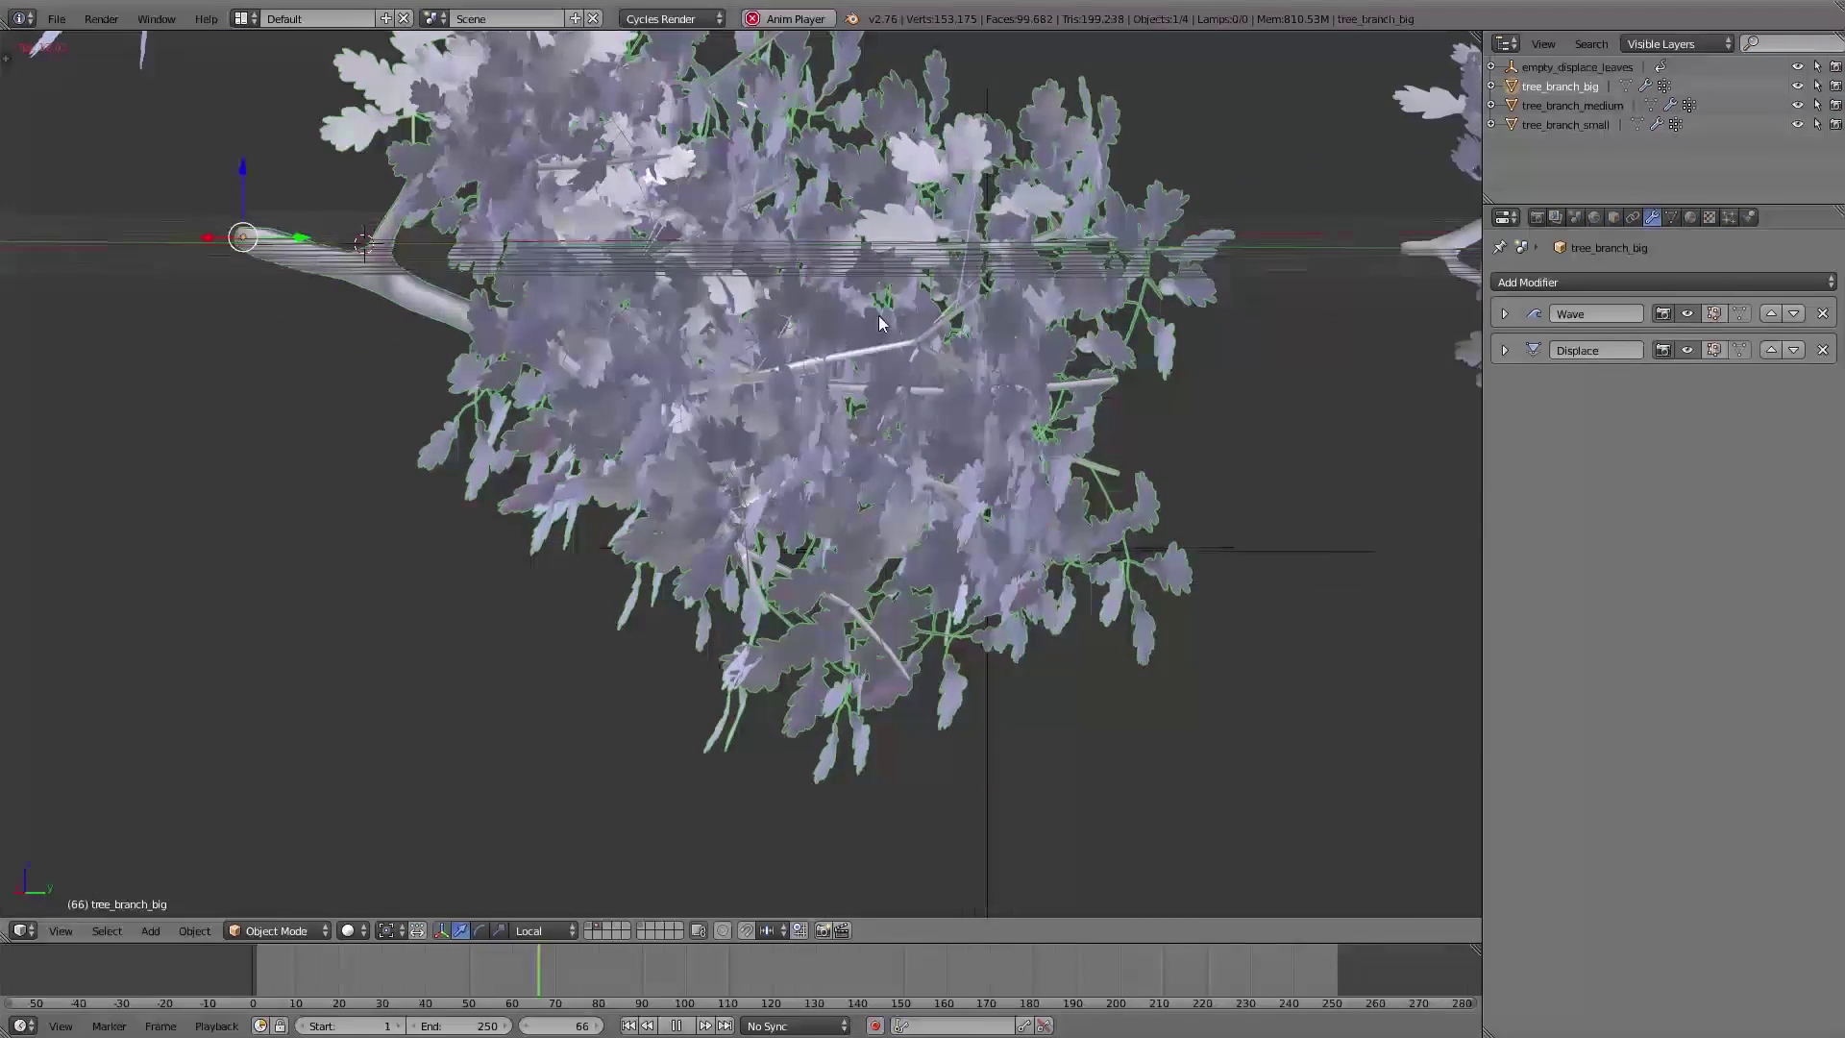
scroll(903, 326, down, 3)
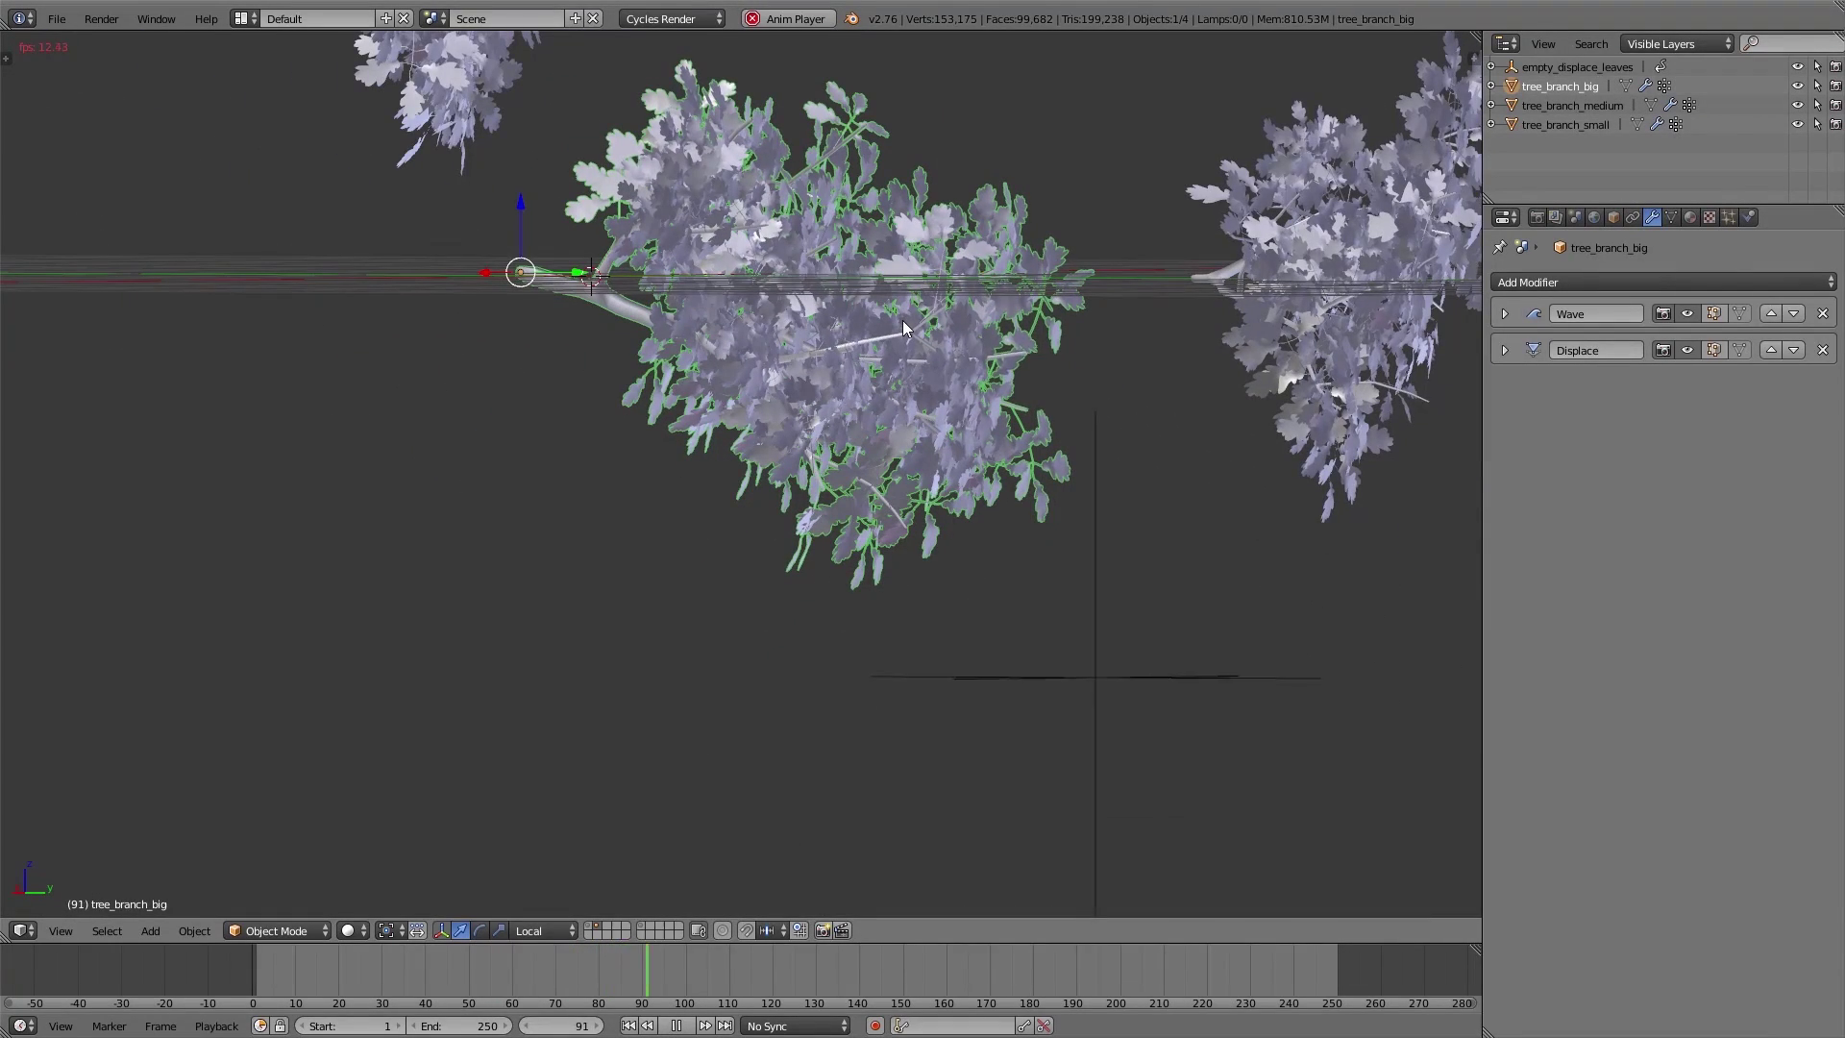
key(a)
shift+middle_drag(923, 322, 915, 471)
scroll(971, 394, down, 1)
middle_drag(971, 394, 907, 544)
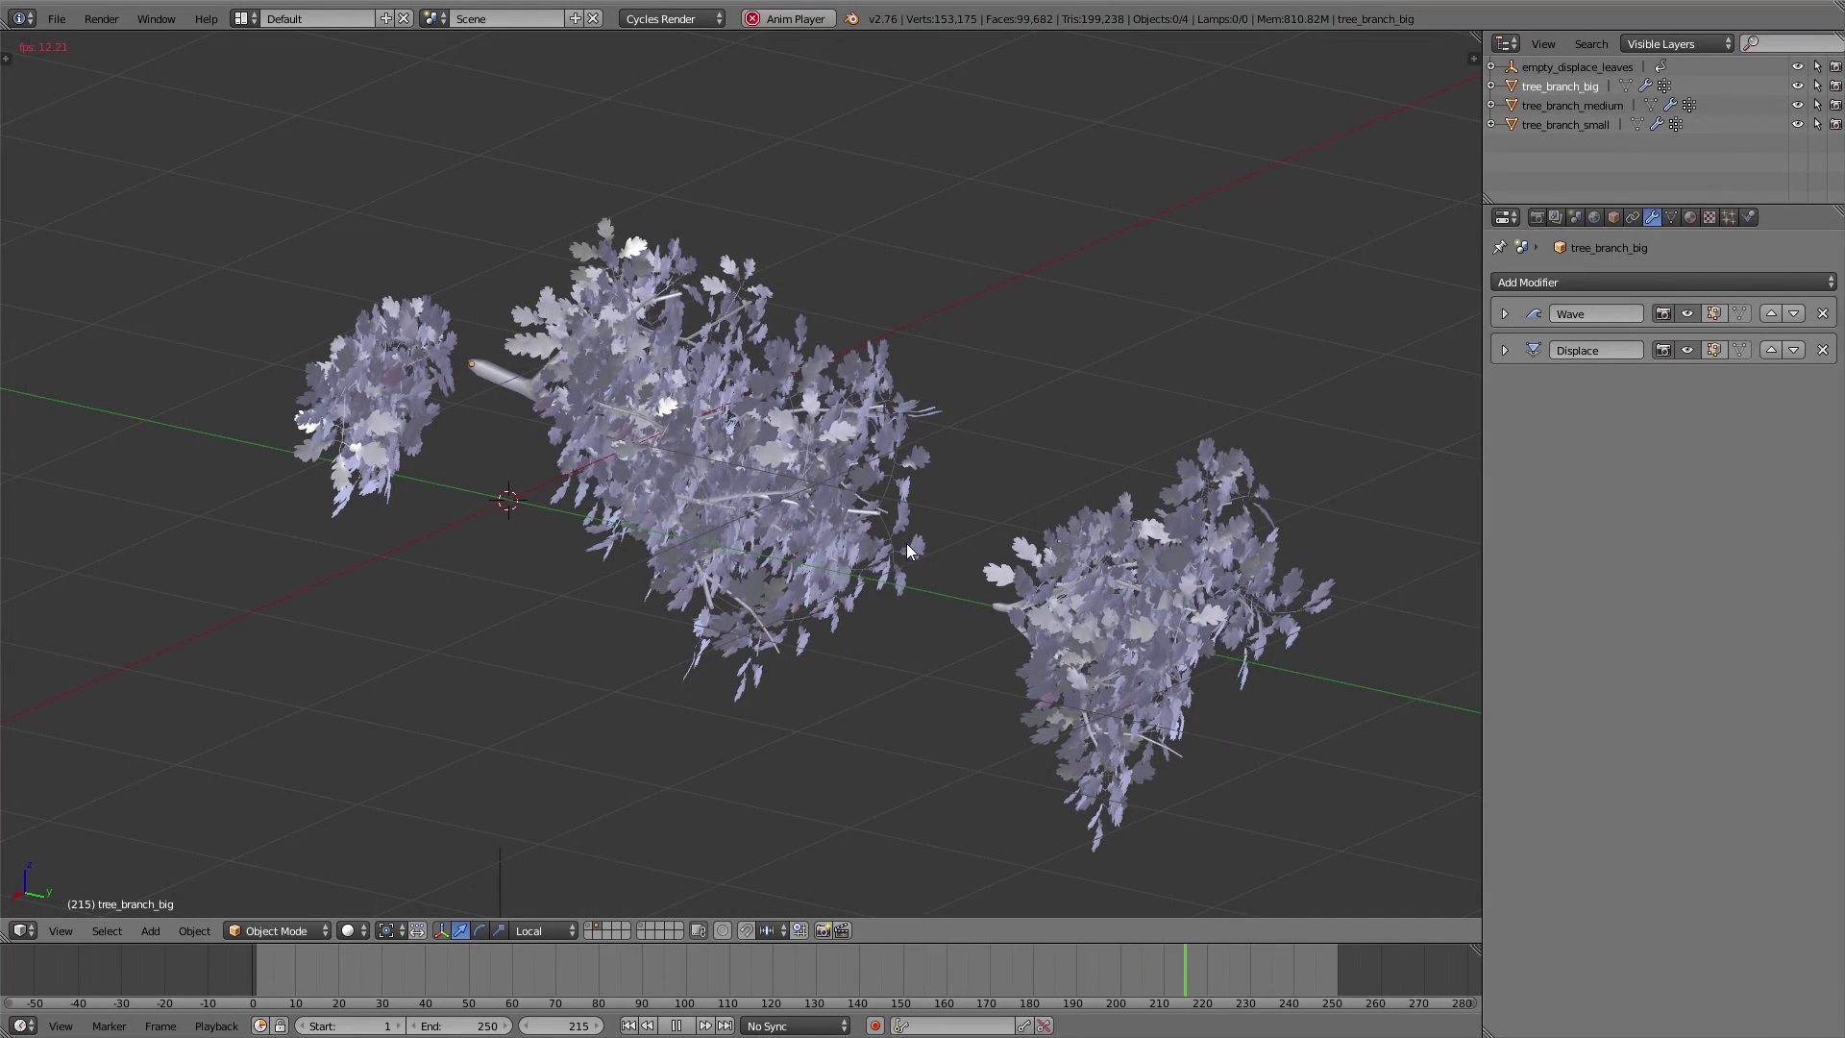
key(Escape)
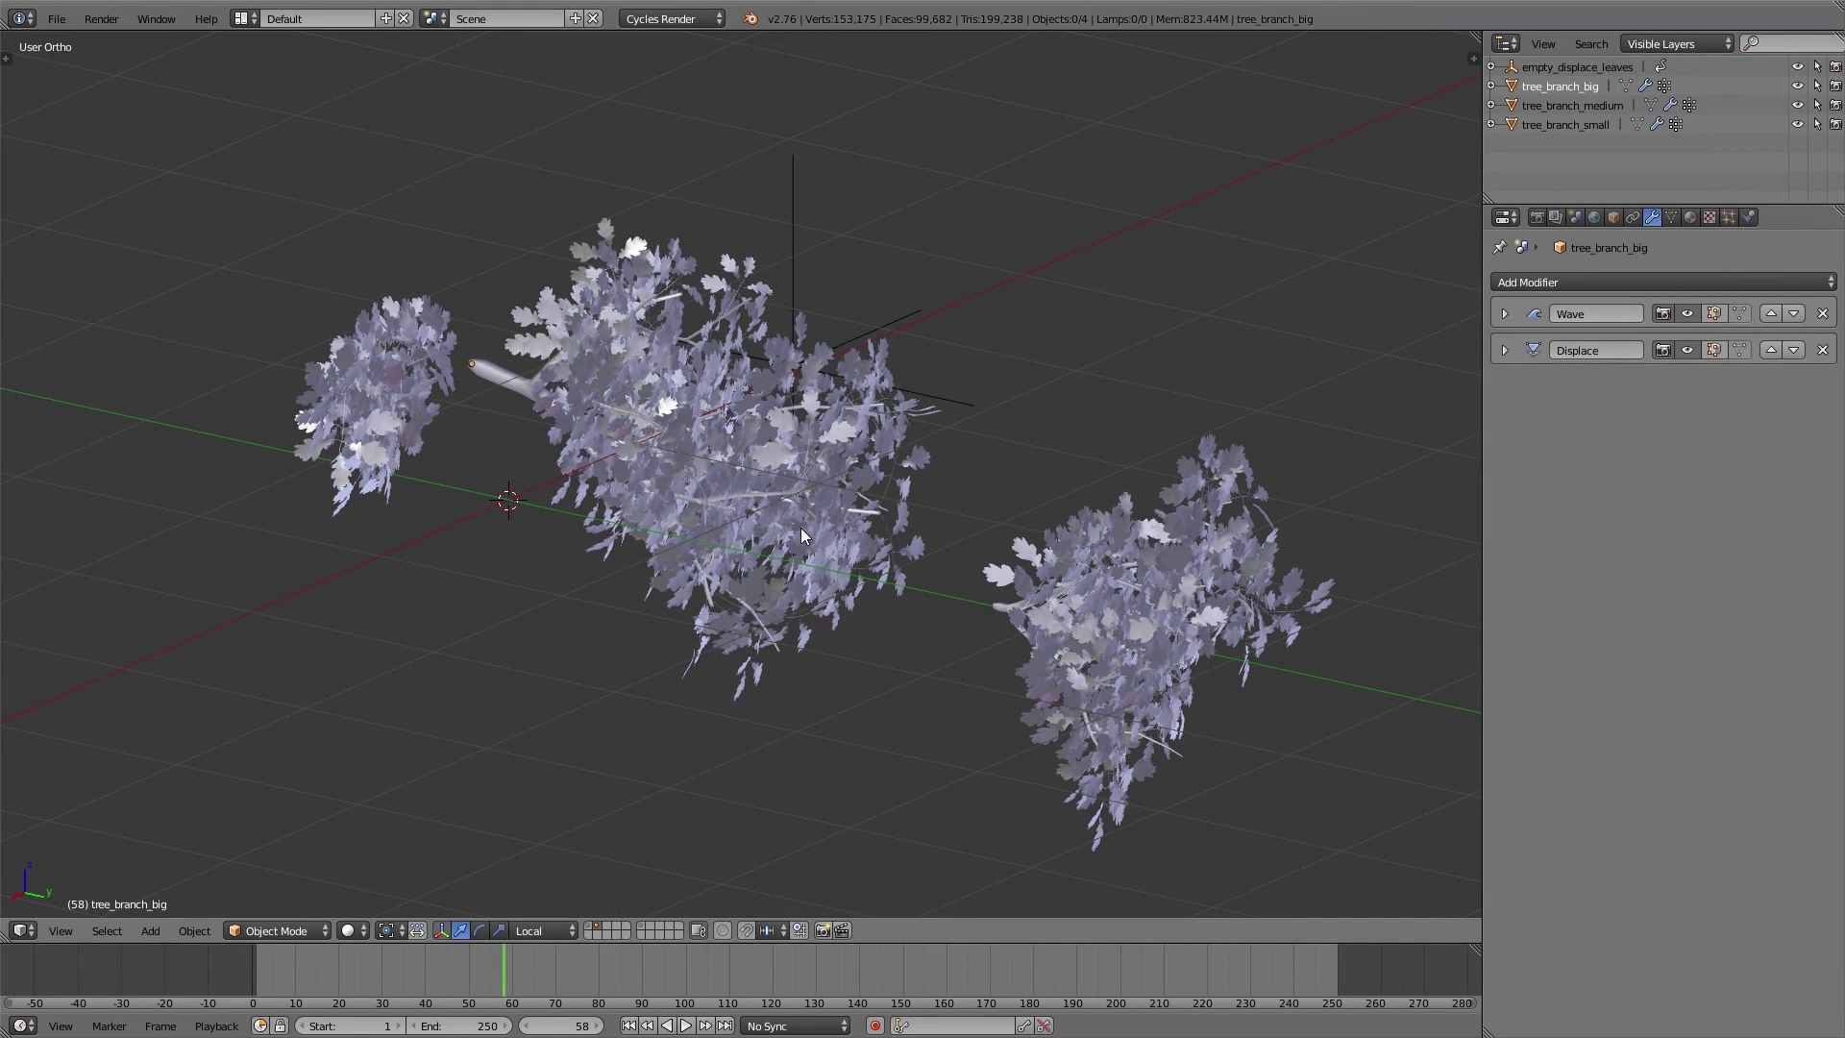
- Show only the first layer with the full tree and set the current frame to 1
click(593, 929)
scroll(475, 321, down, 2)
shift+middle_drag(475, 321, 763, 567)
scroll(665, 603, up, 3)
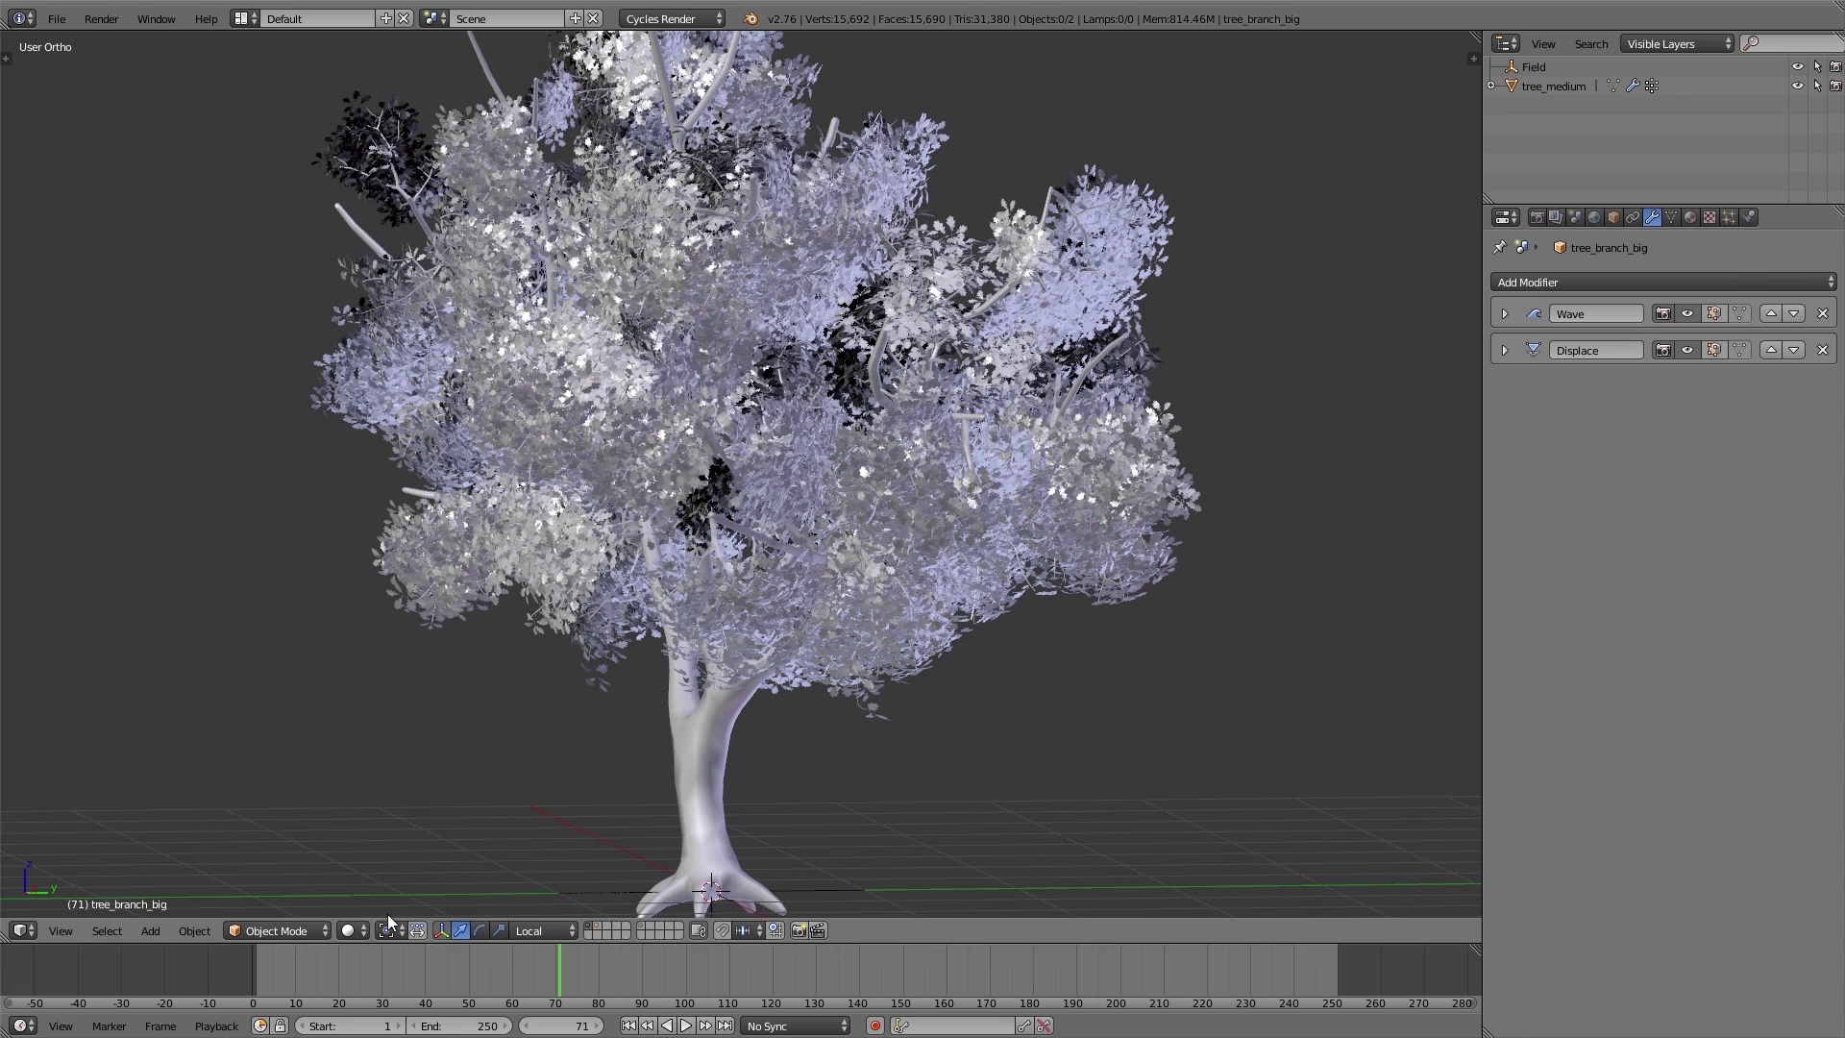
click(257, 972)
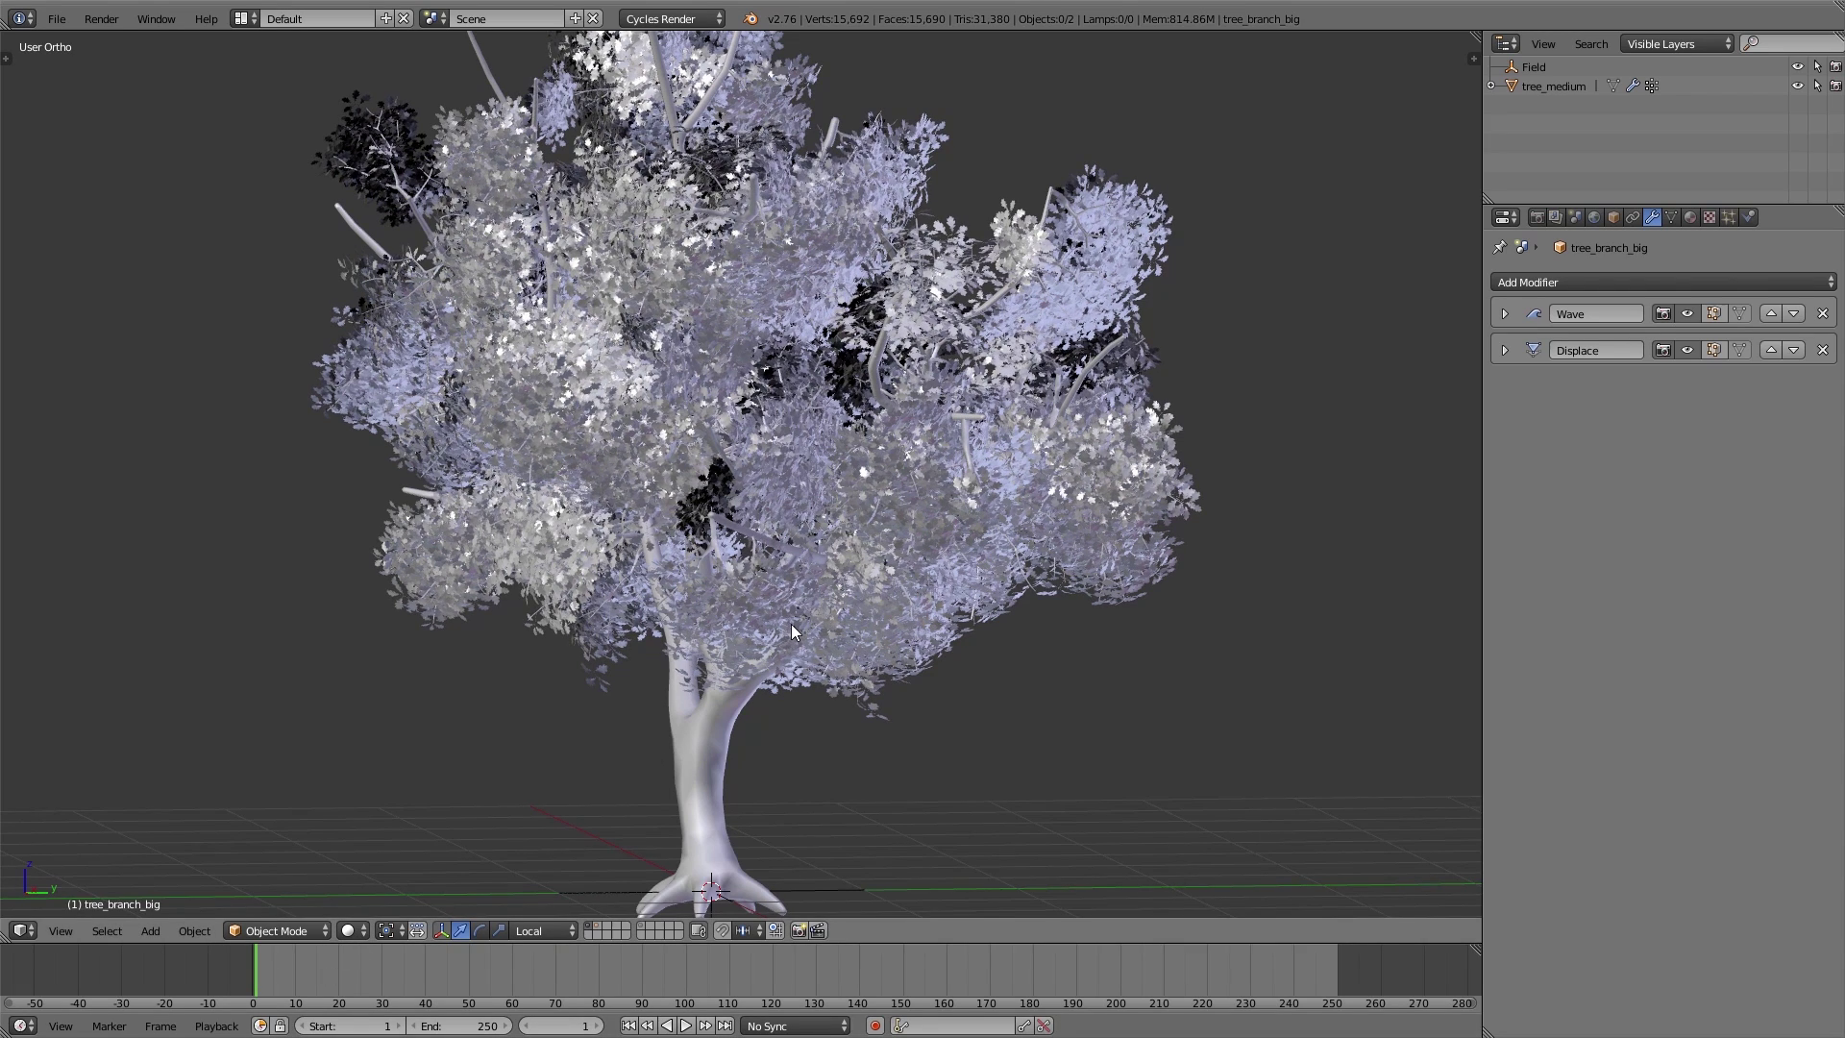
- Switch to the camera view and fly the camera to frame the tree's crown and upper trunk
key(KP_0)
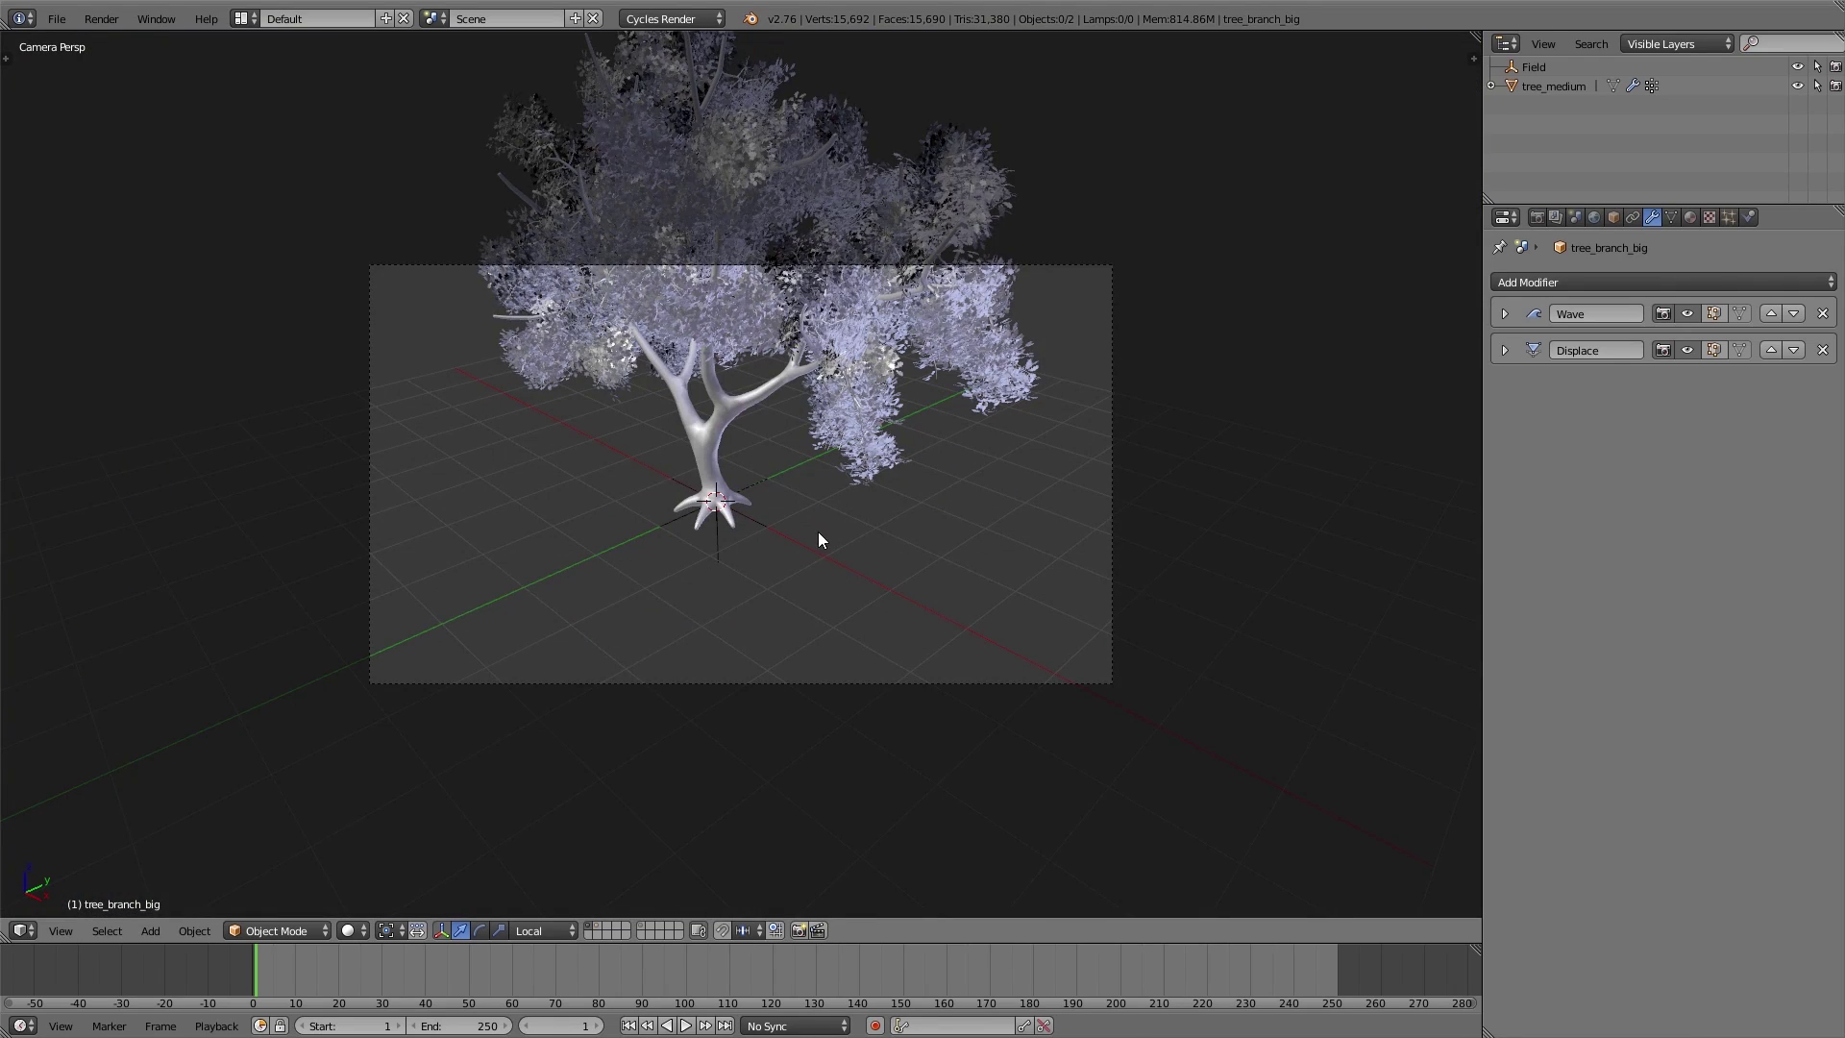
key(shift+f)
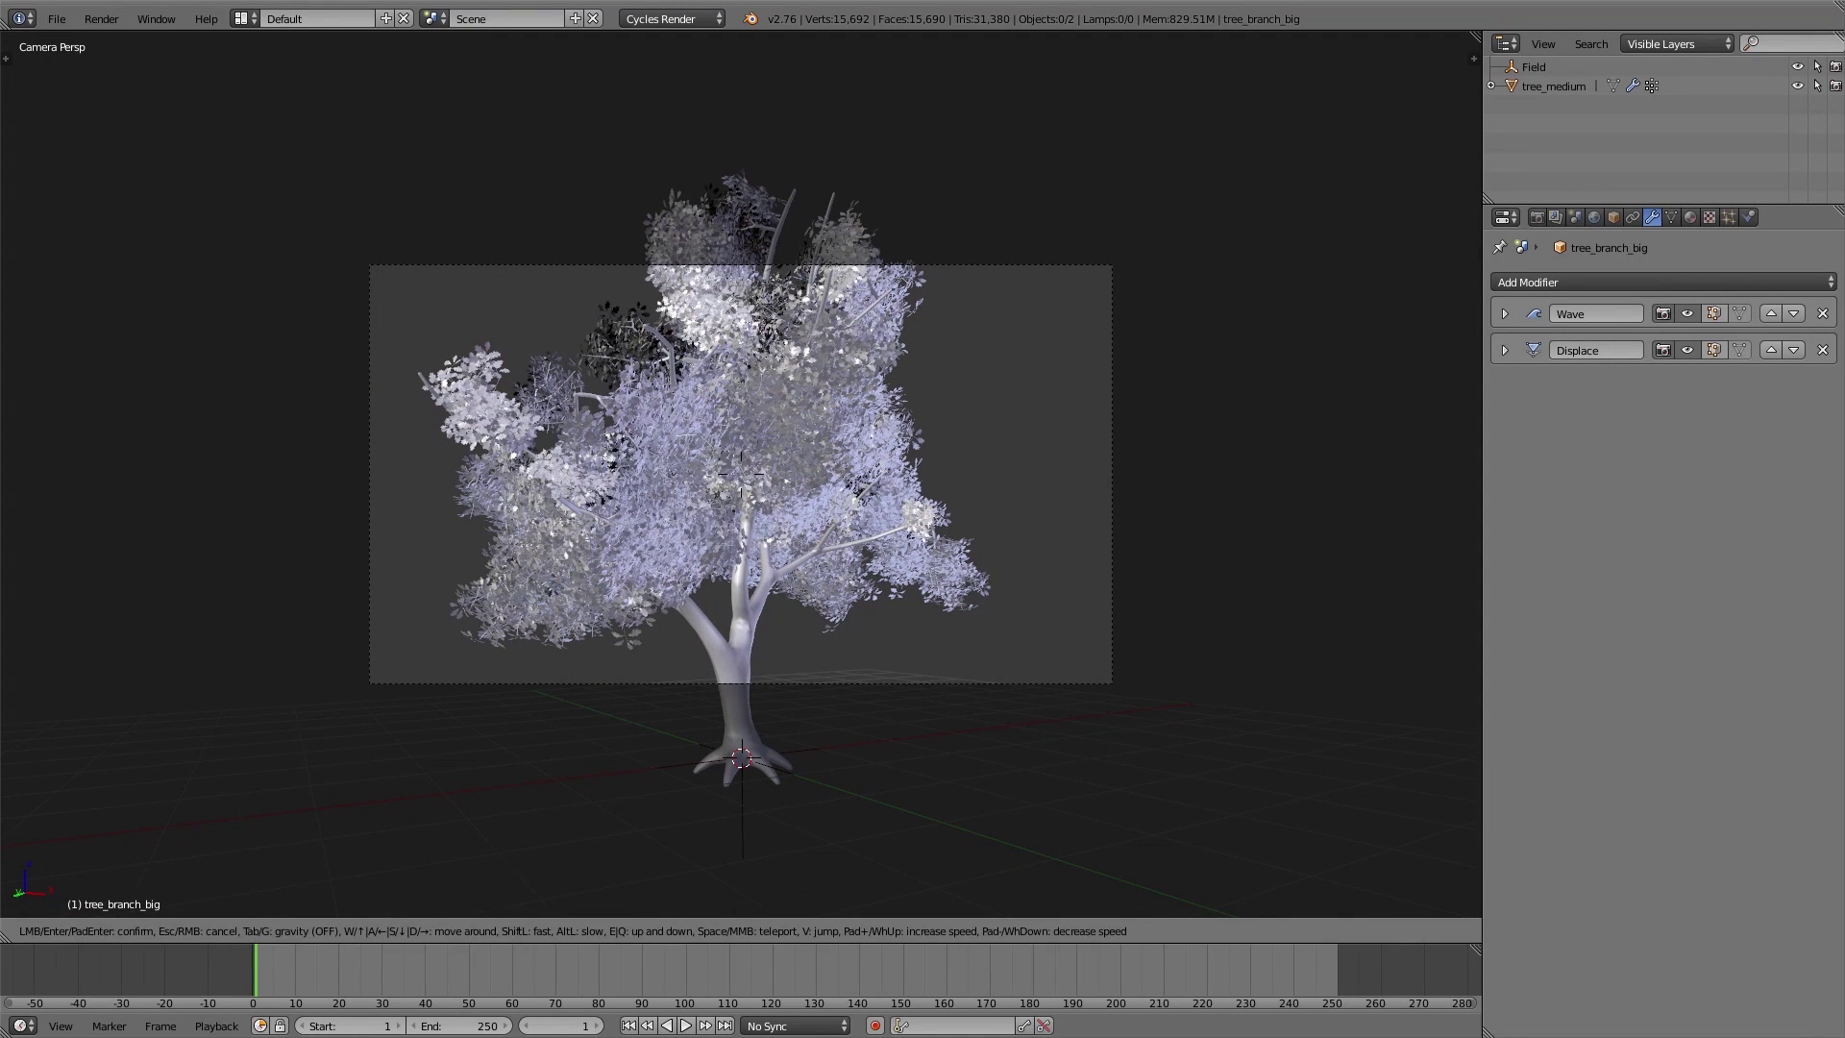
click(741, 475)
scroll(741, 500, up, 1)
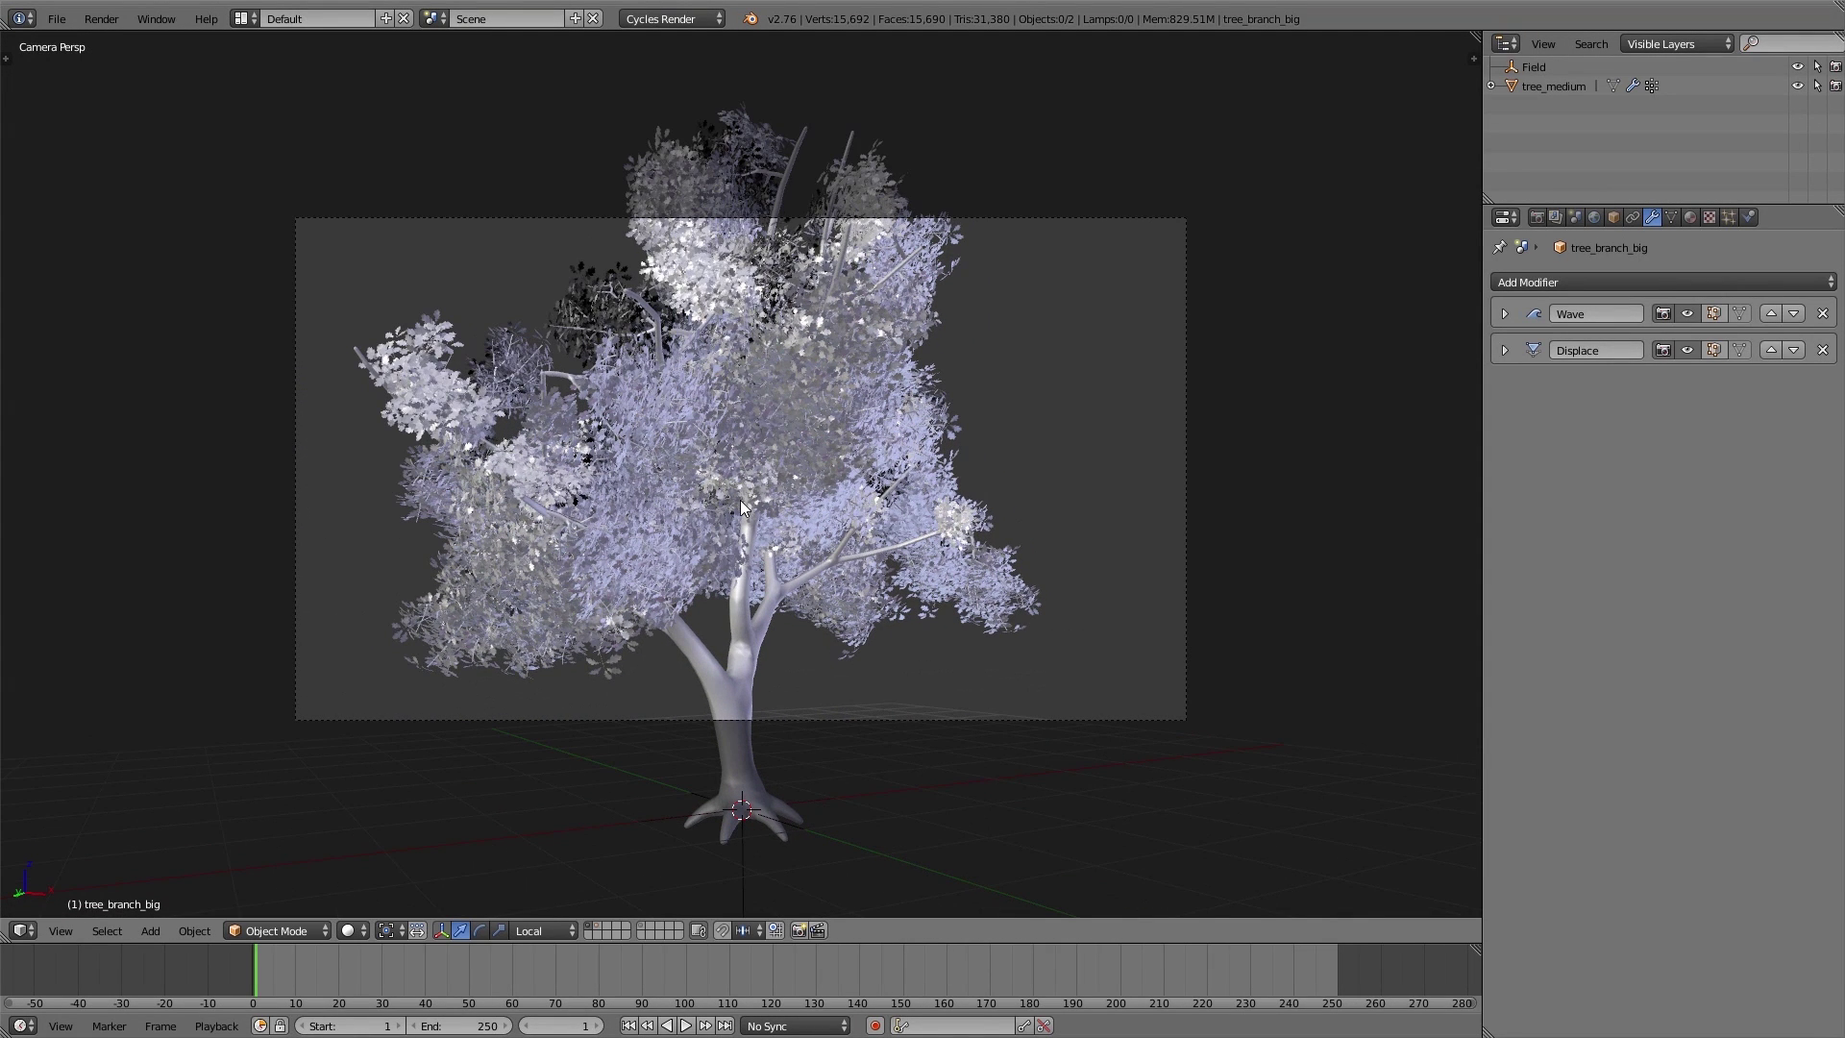
- Check the render dimensions and set the output file format to AVI JPEG with 75% quality
click(1542, 216)
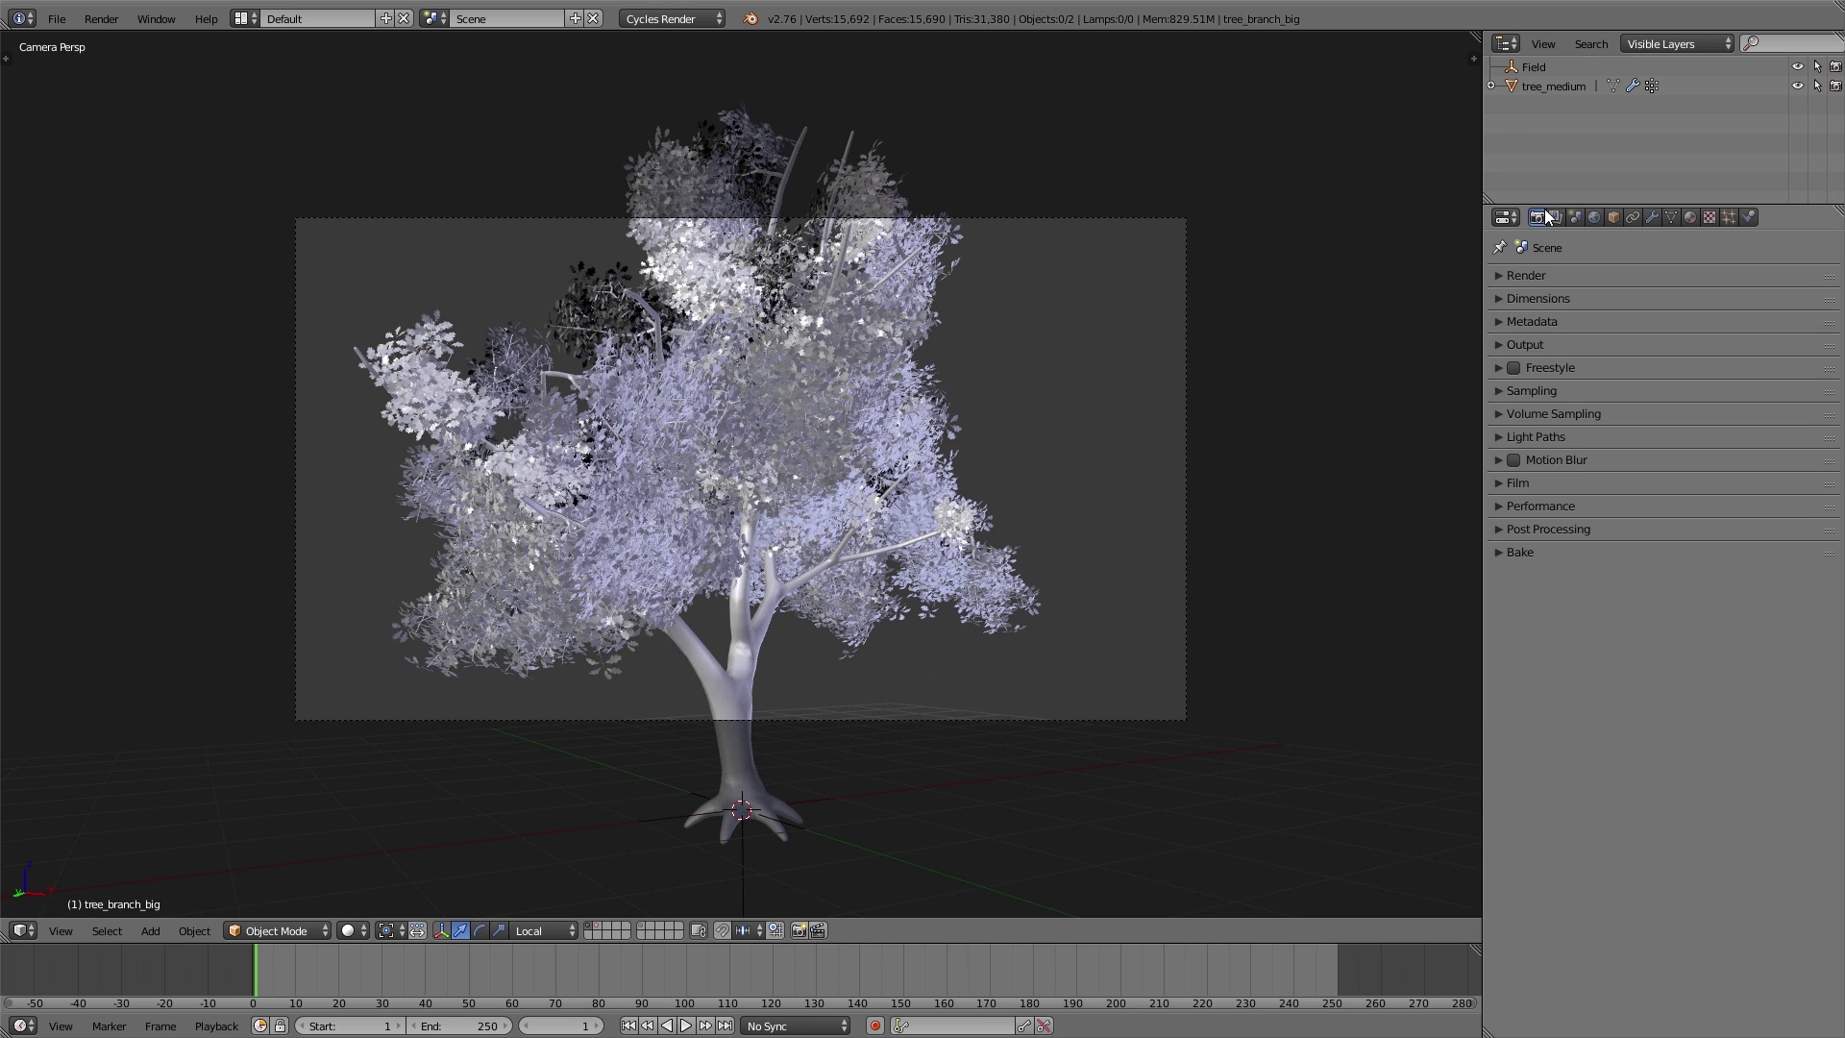
click(1543, 298)
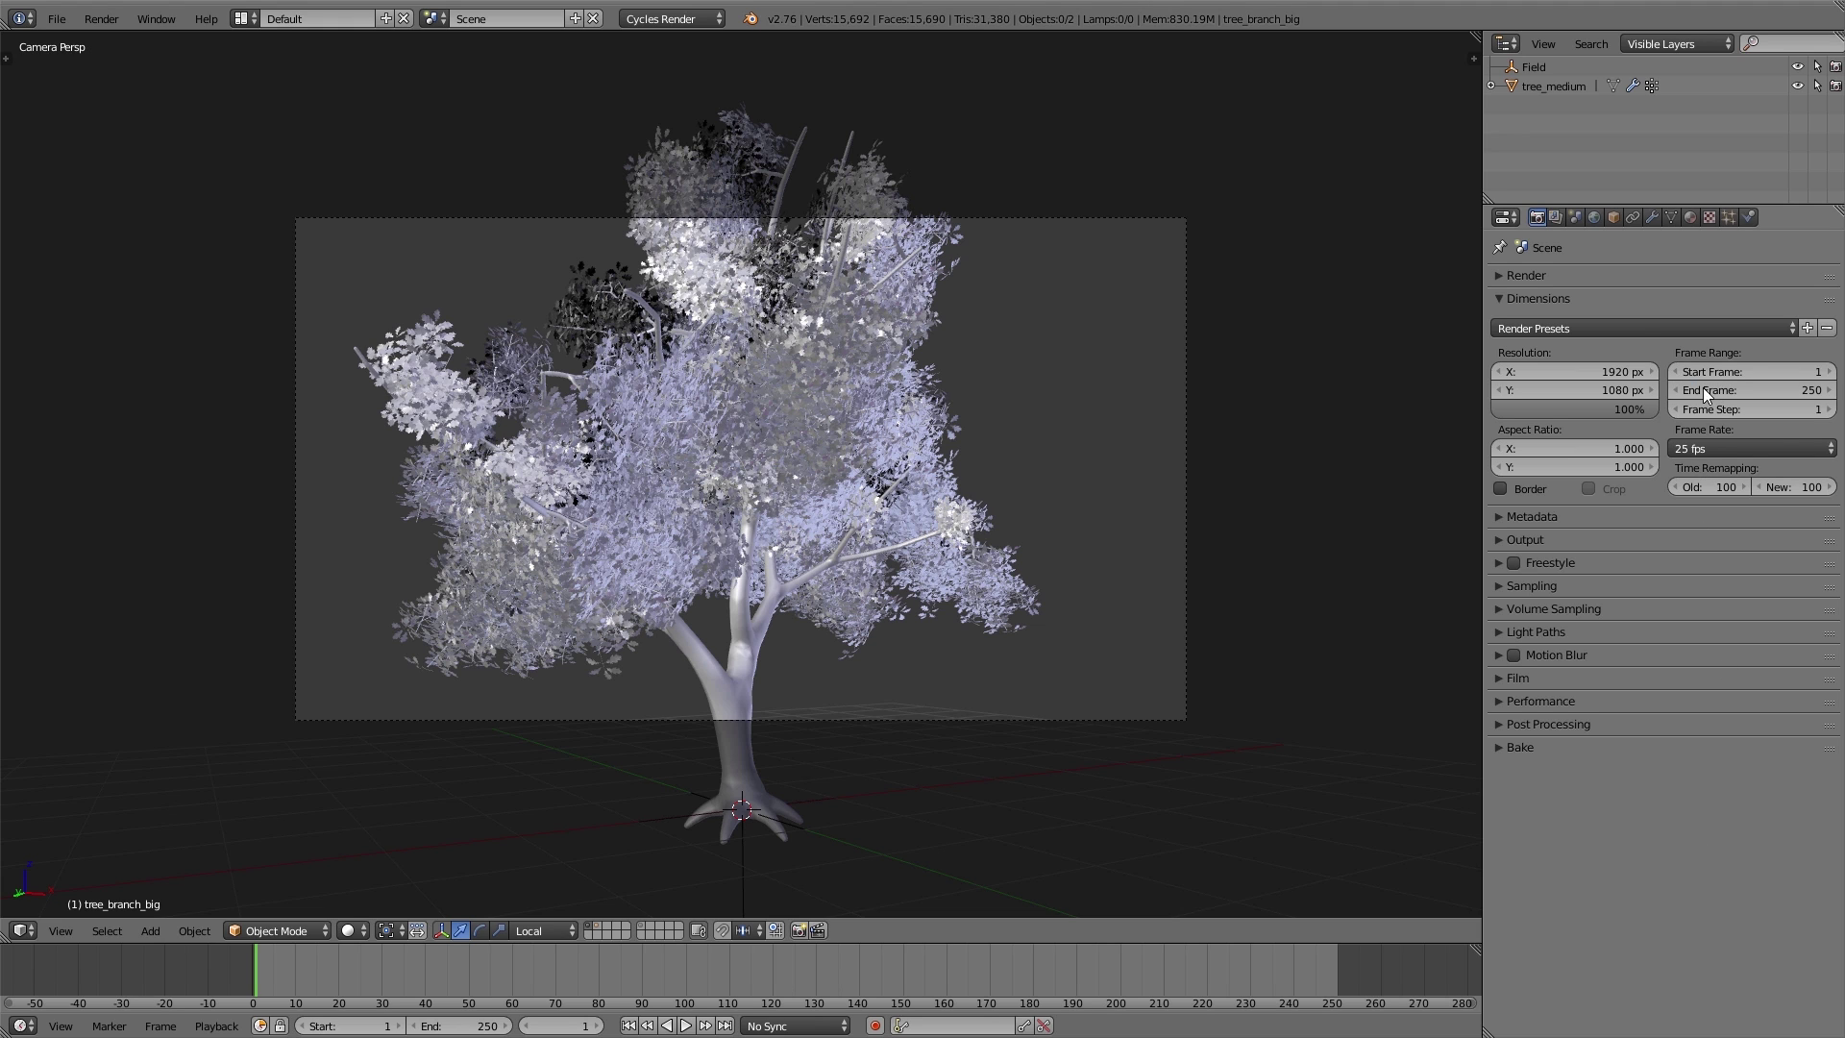
click(1564, 302)
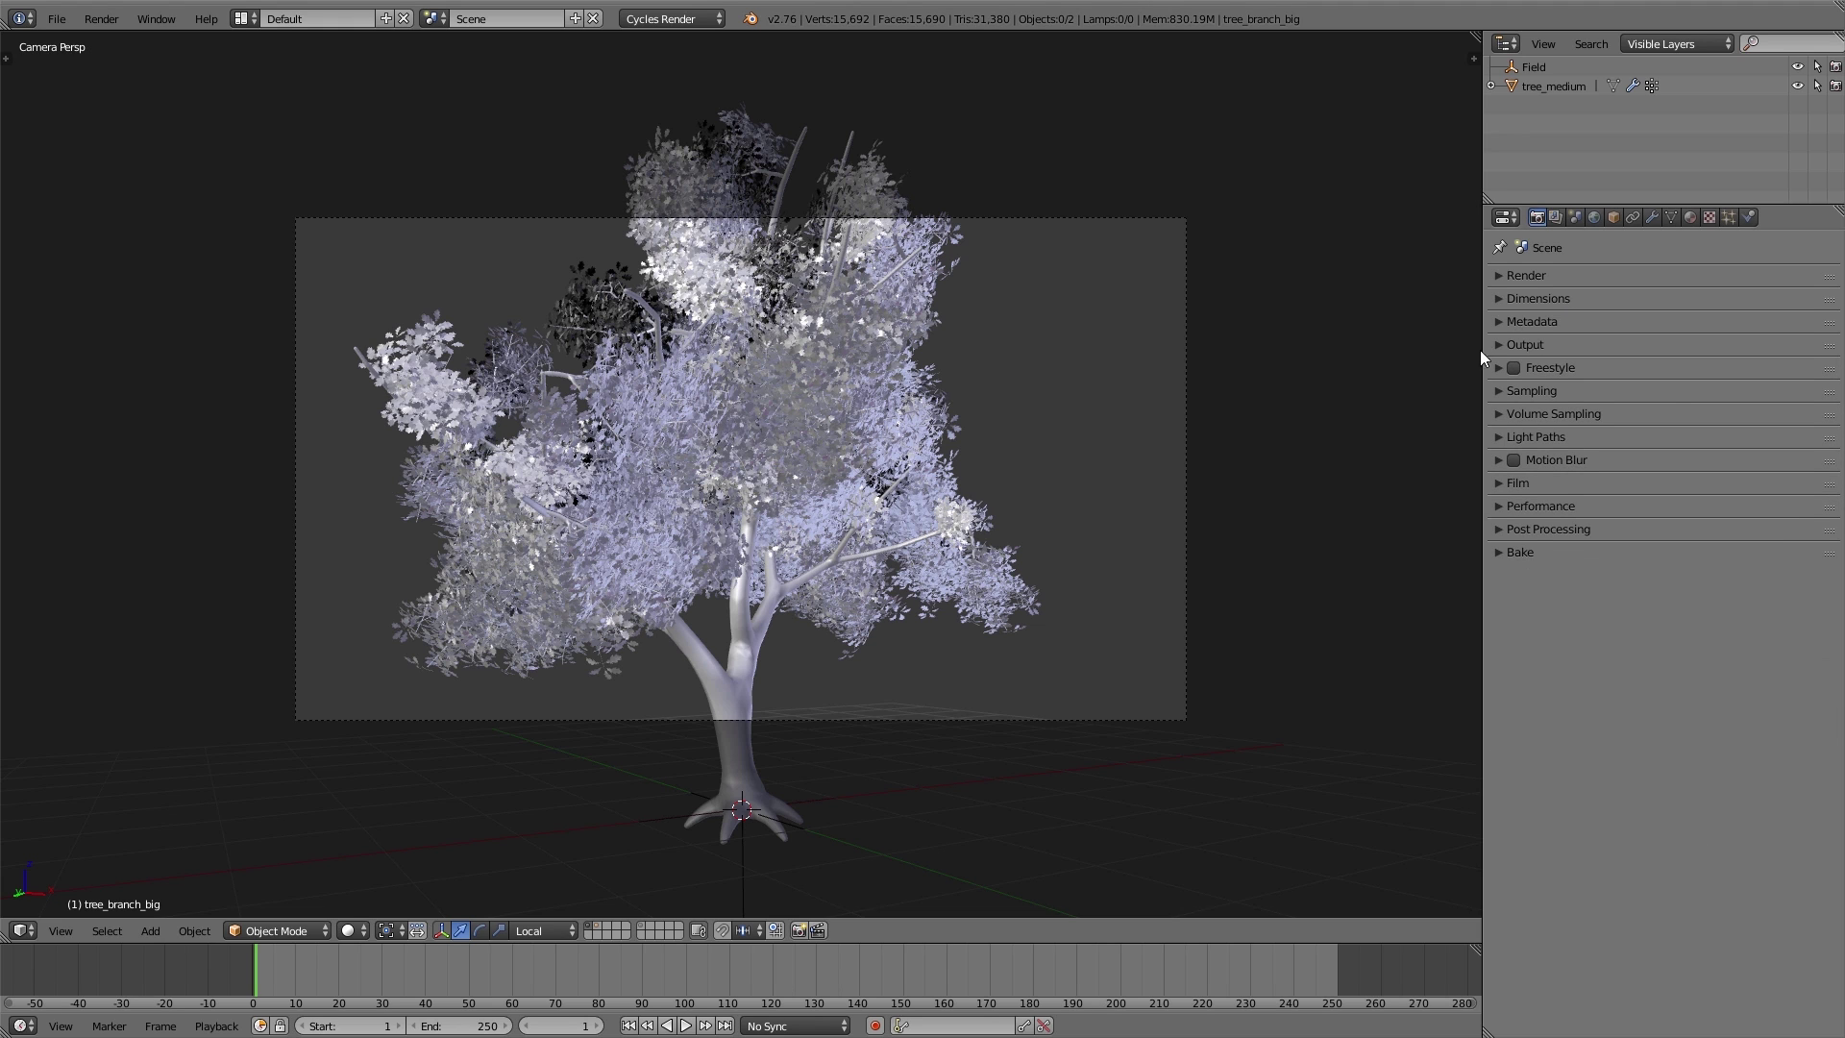
click(1526, 344)
click(1543, 441)
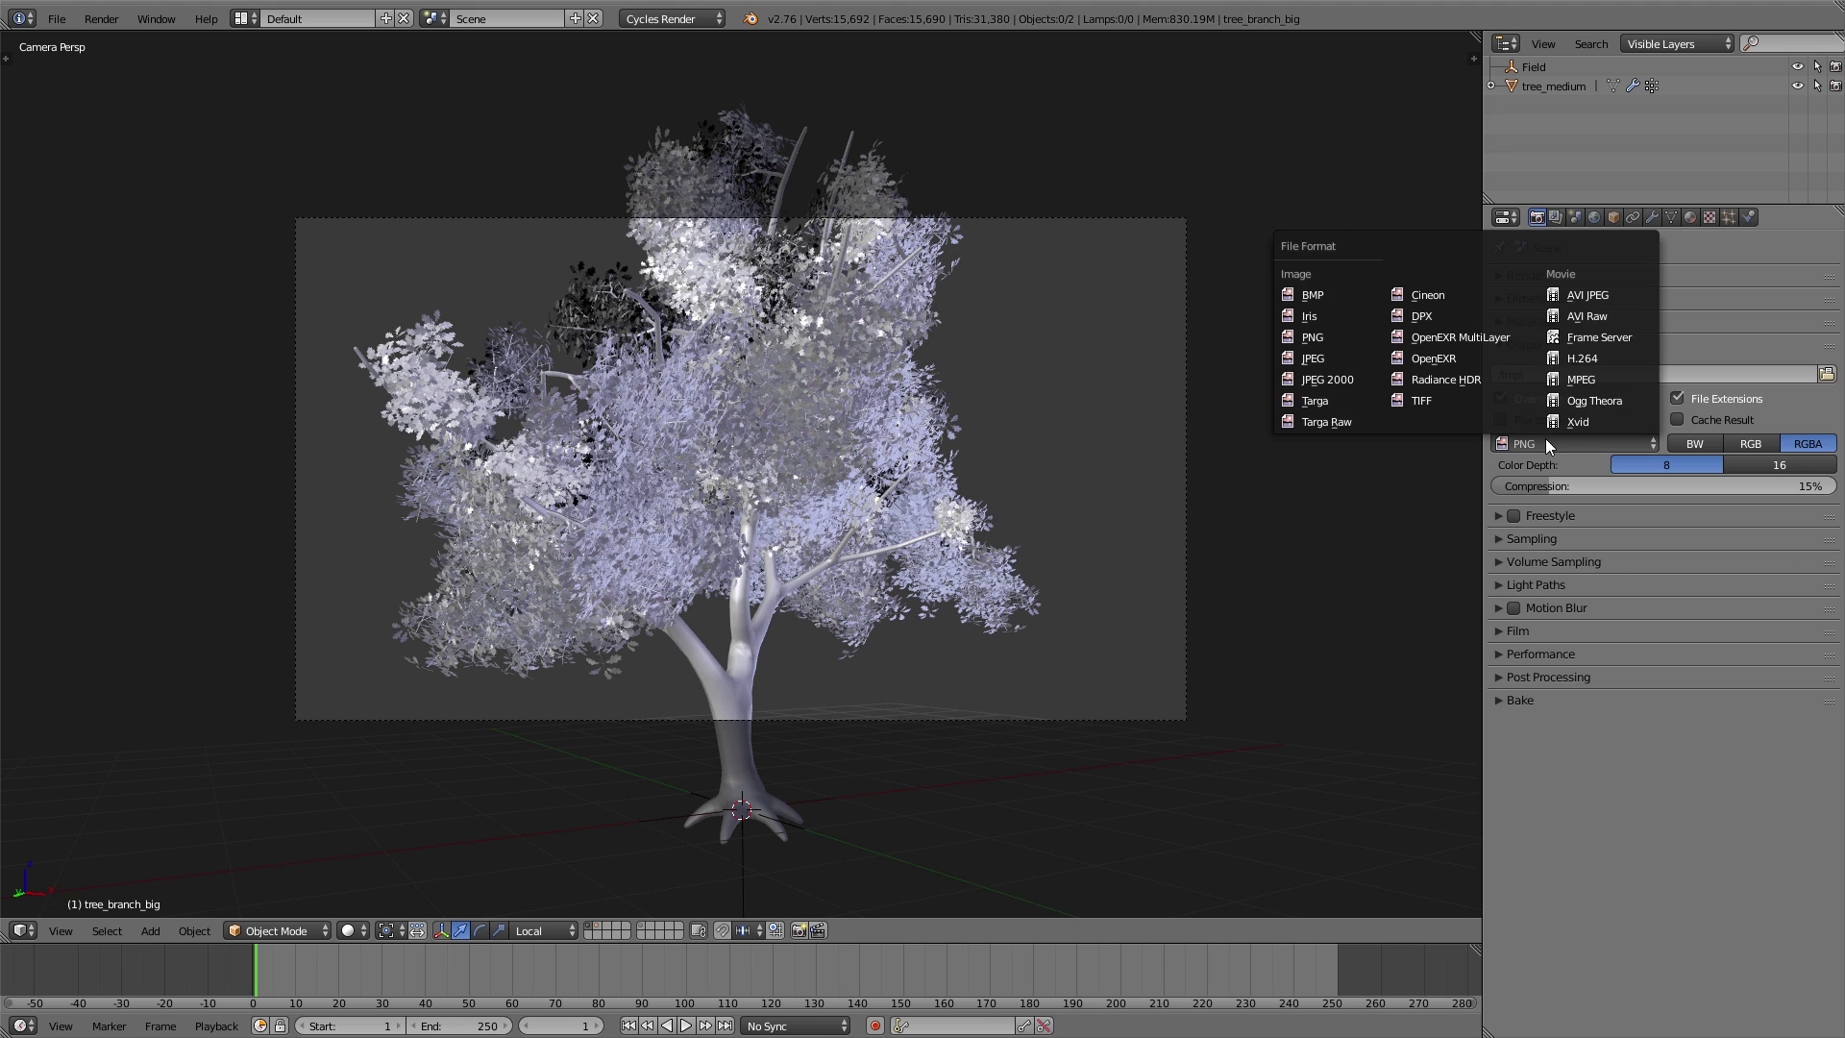
click(1592, 296)
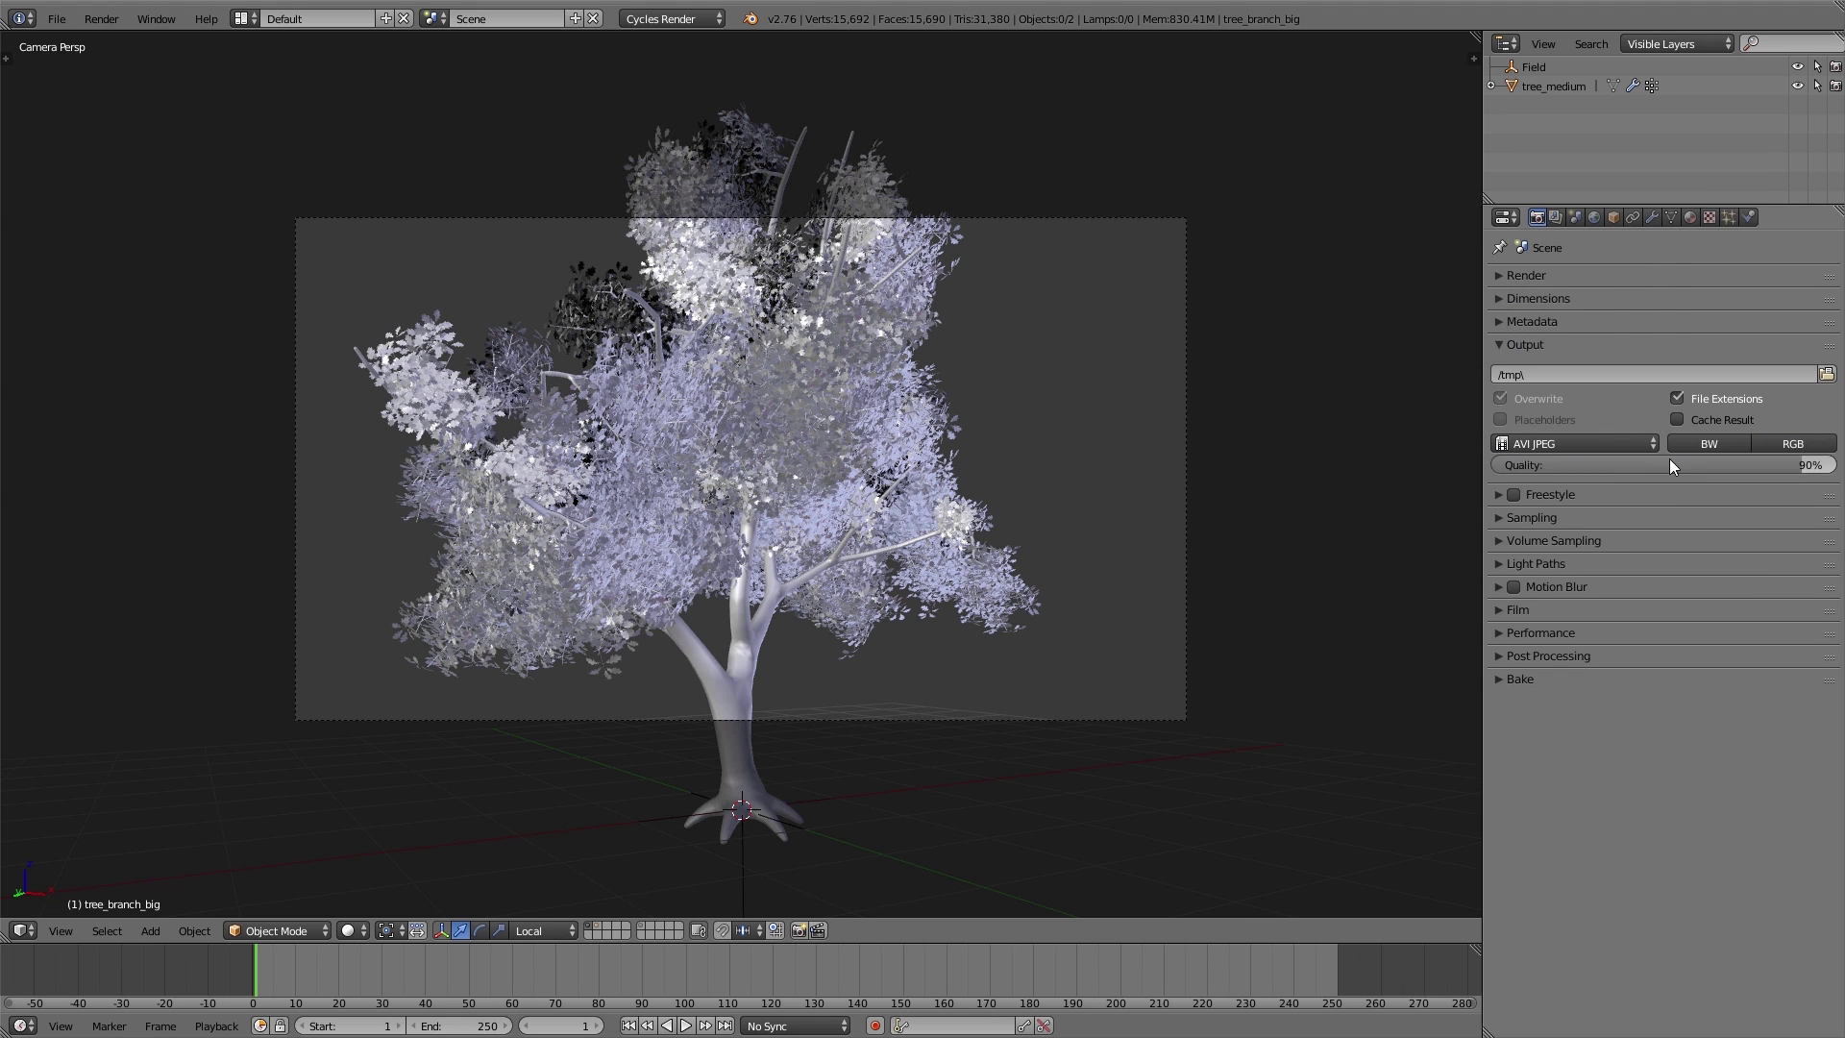
- Set the output file to tree_ani_test on the Desktop and start the OpenGL animation render of the viewport
click(1826, 375)
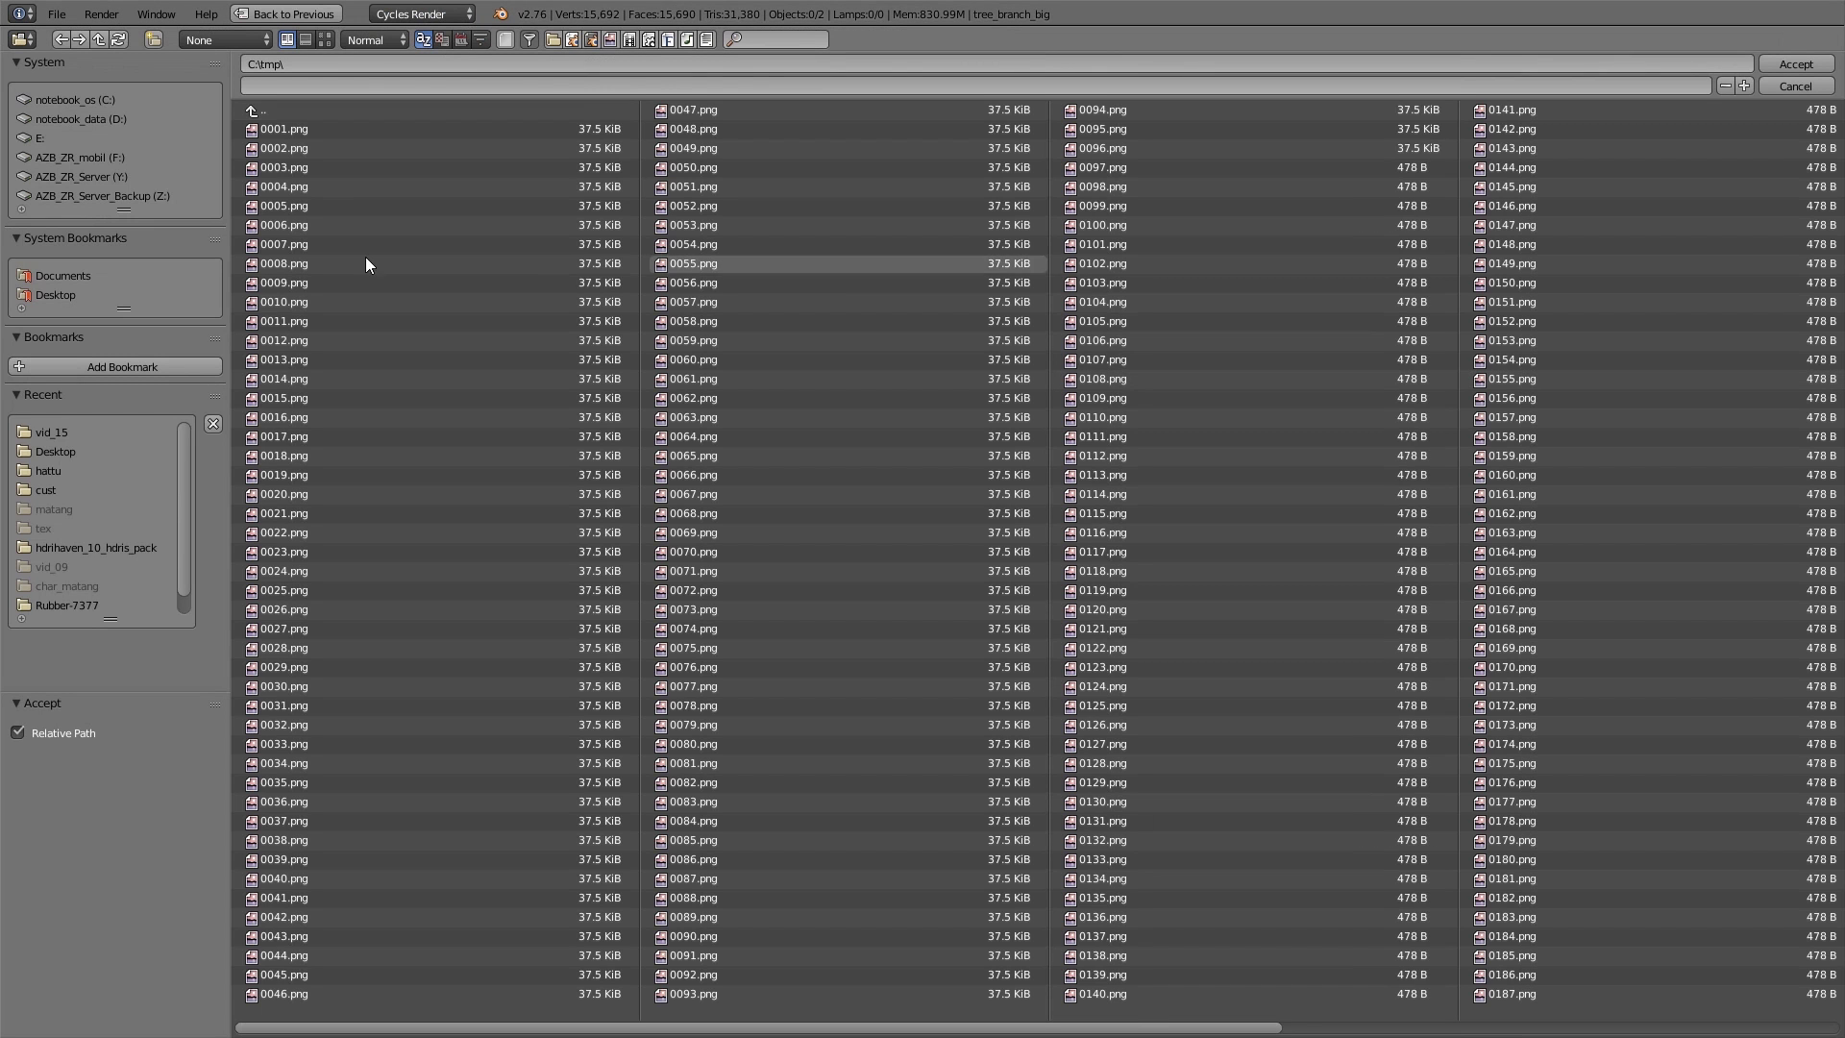
click(106, 293)
click(290, 86)
text(tree_ani_test)
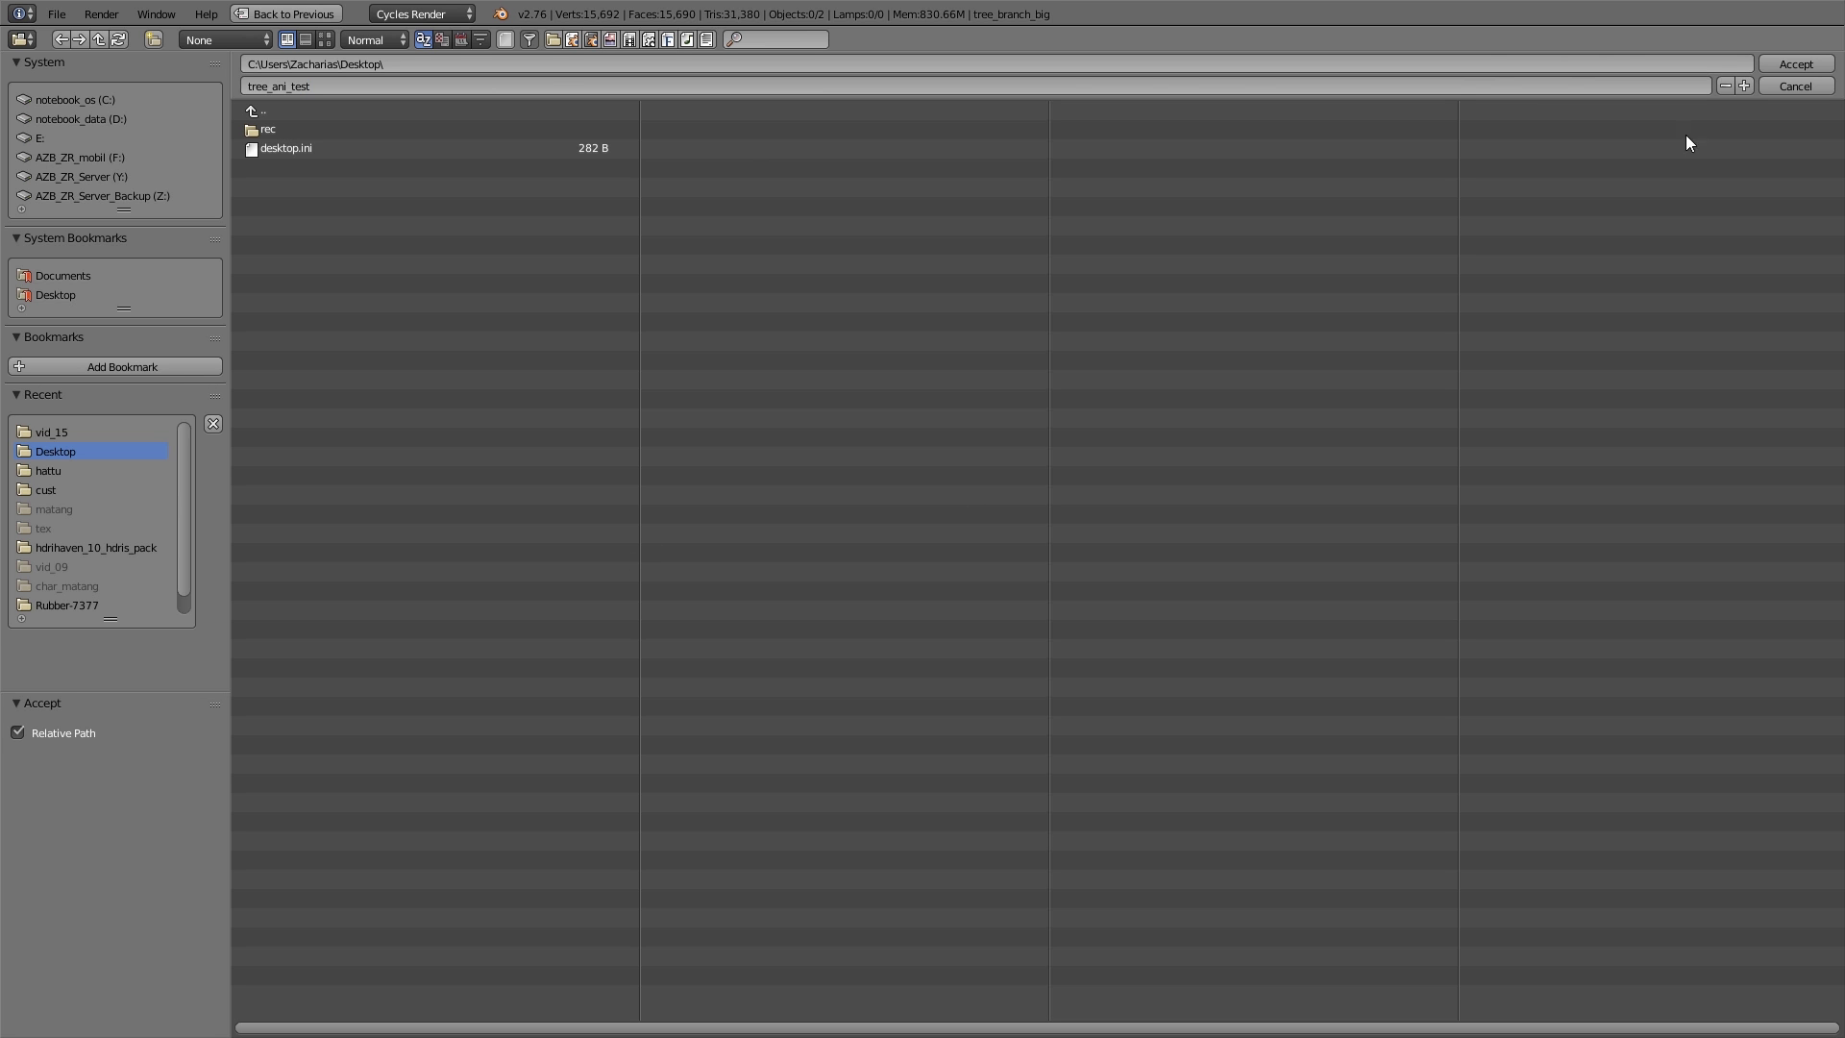
click(1793, 64)
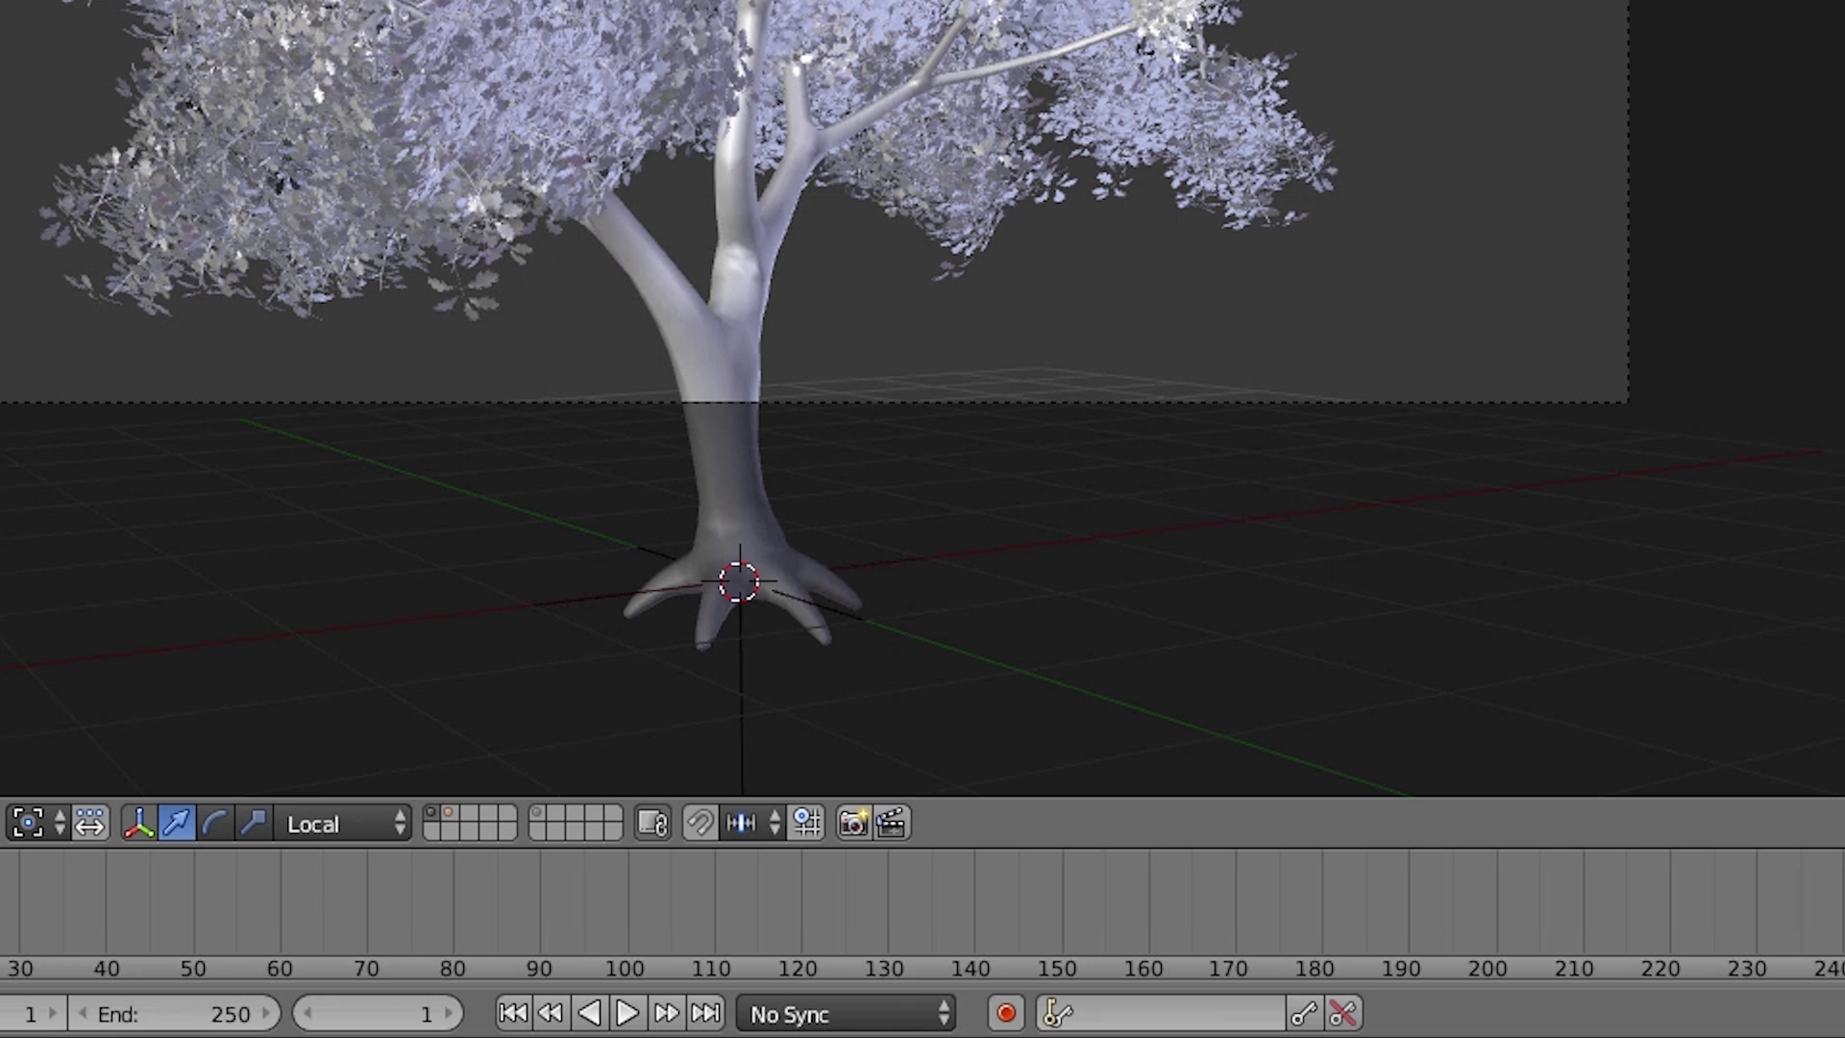
click(892, 825)
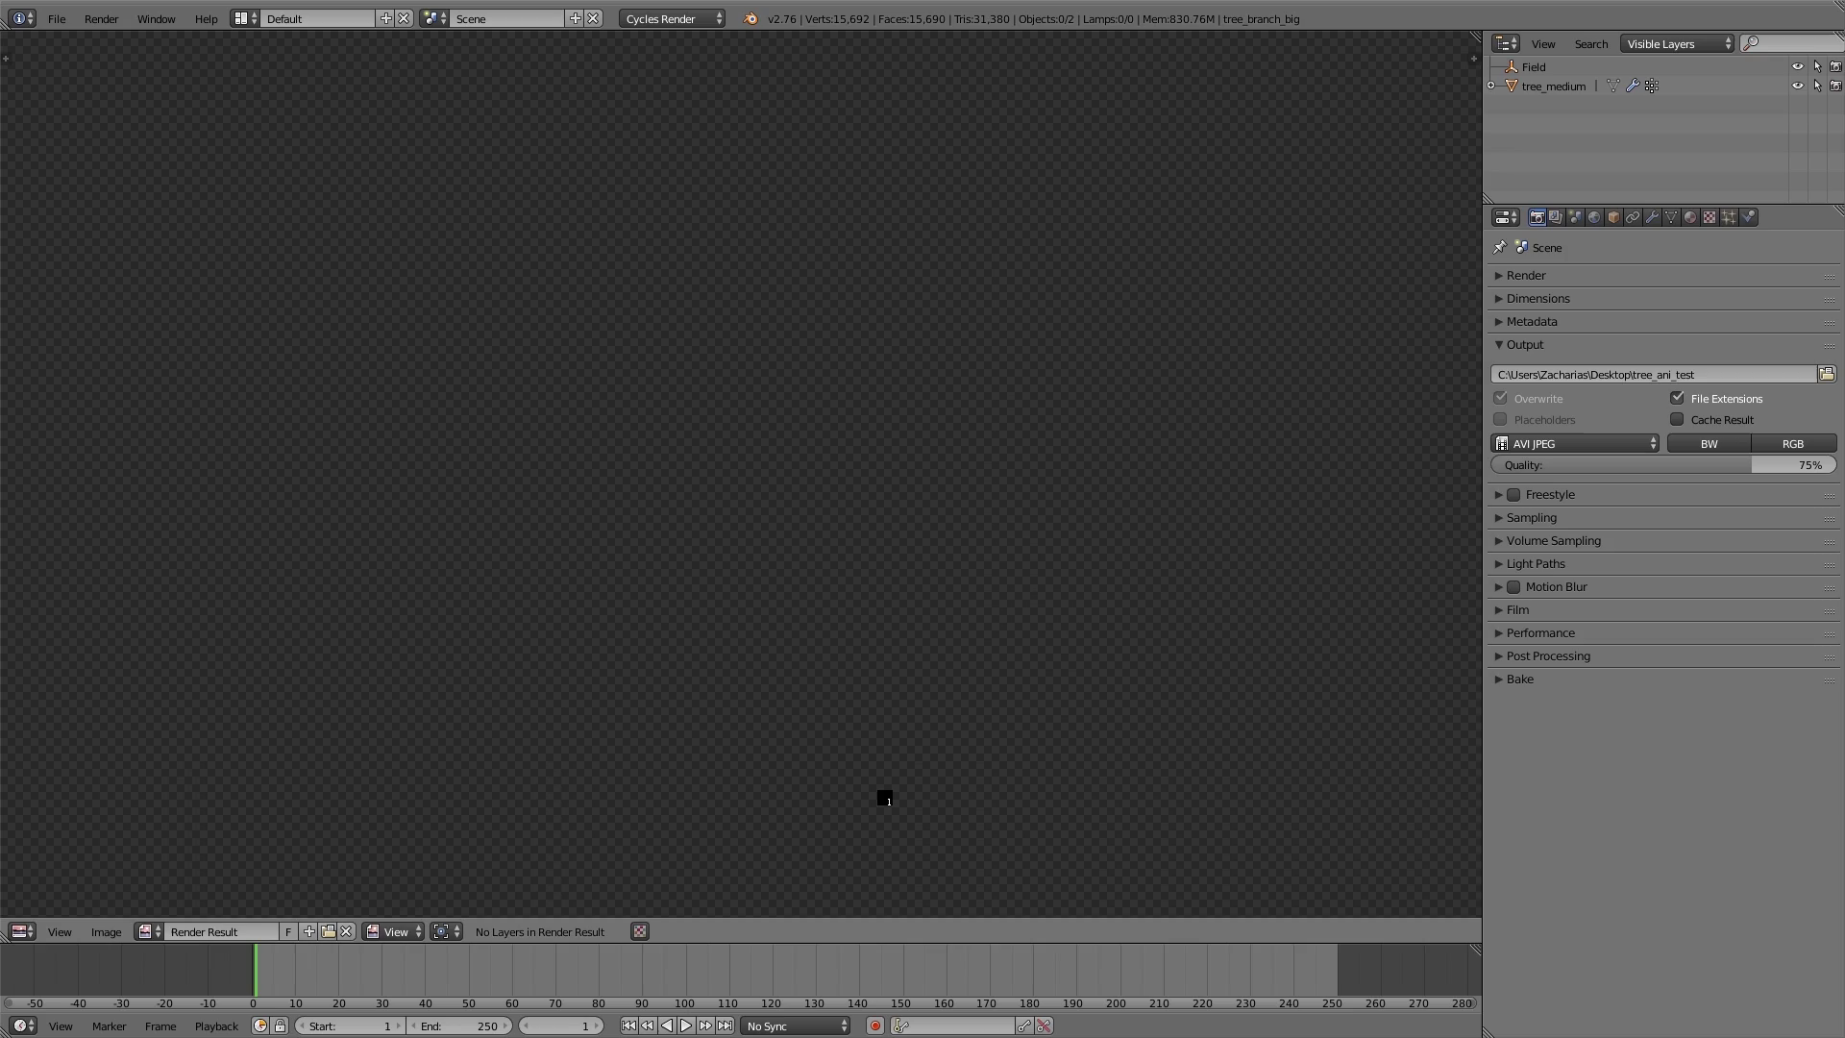